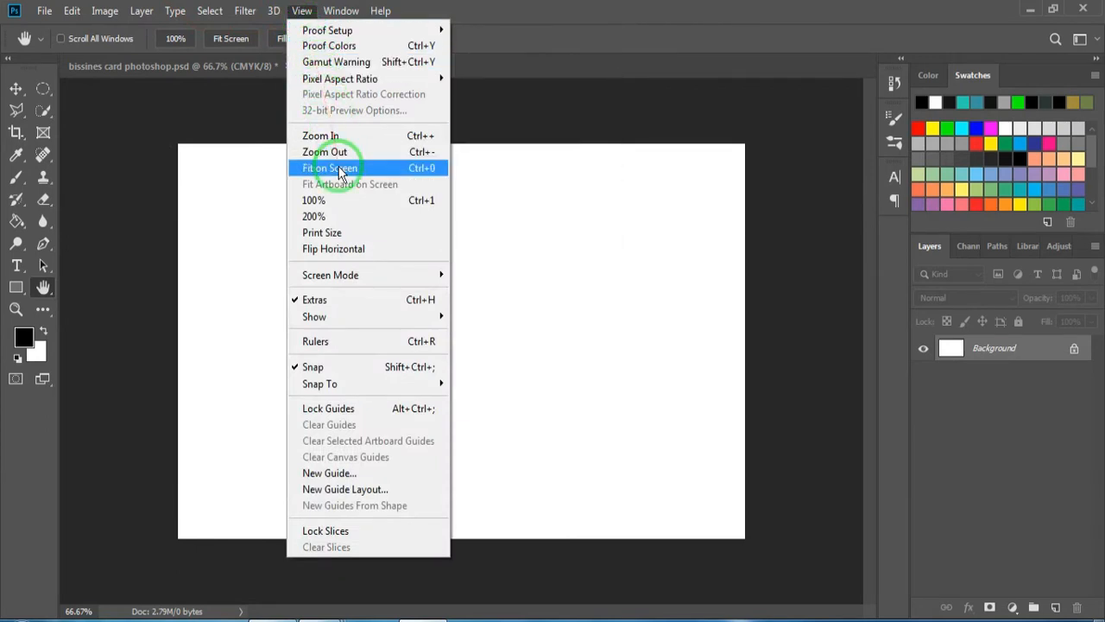
Show the rulers and place two closely spaced vertical guides just inside the canvas's left edge.
{"action": "left_click", "coordinate": [383, 342]}
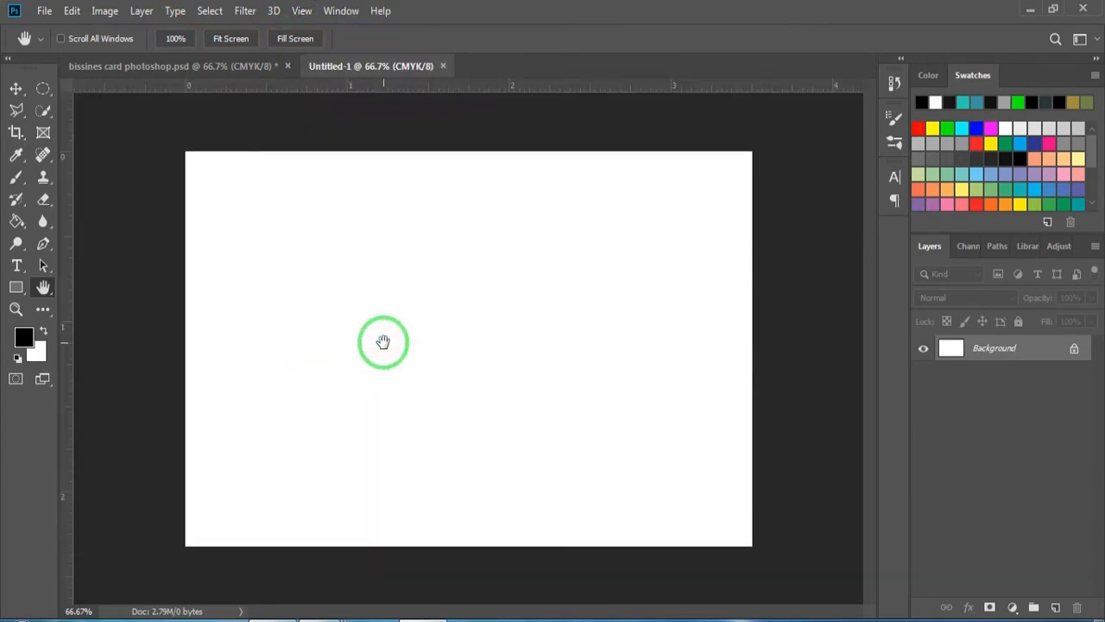
{"action": "left_click", "coordinate": [213, 184], "text": "ctrl"}
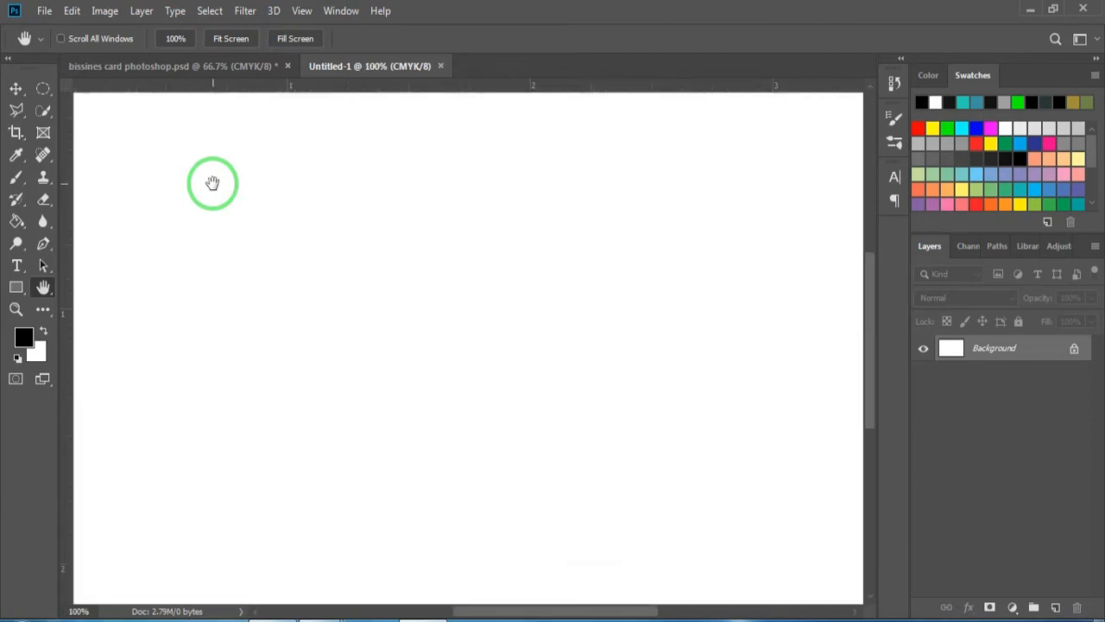
{"action": "left_click_drag", "start_coordinate": [152, 165], "coordinate": [284, 302]}
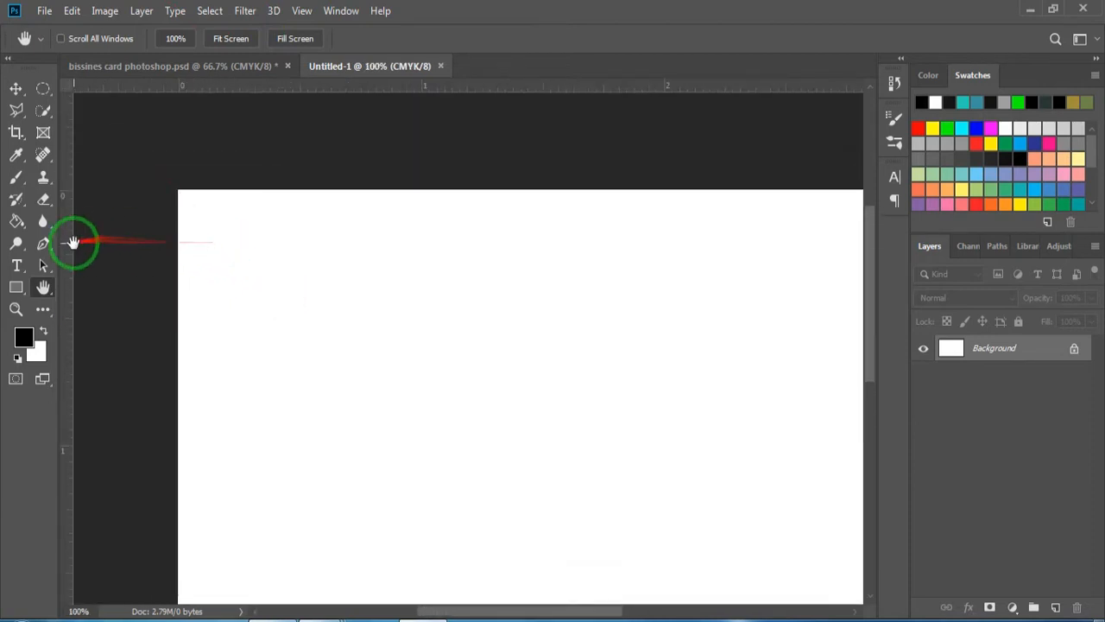
{"action": "left_click_drag", "start_coordinate": [68, 251], "coordinate": [195, 272]}
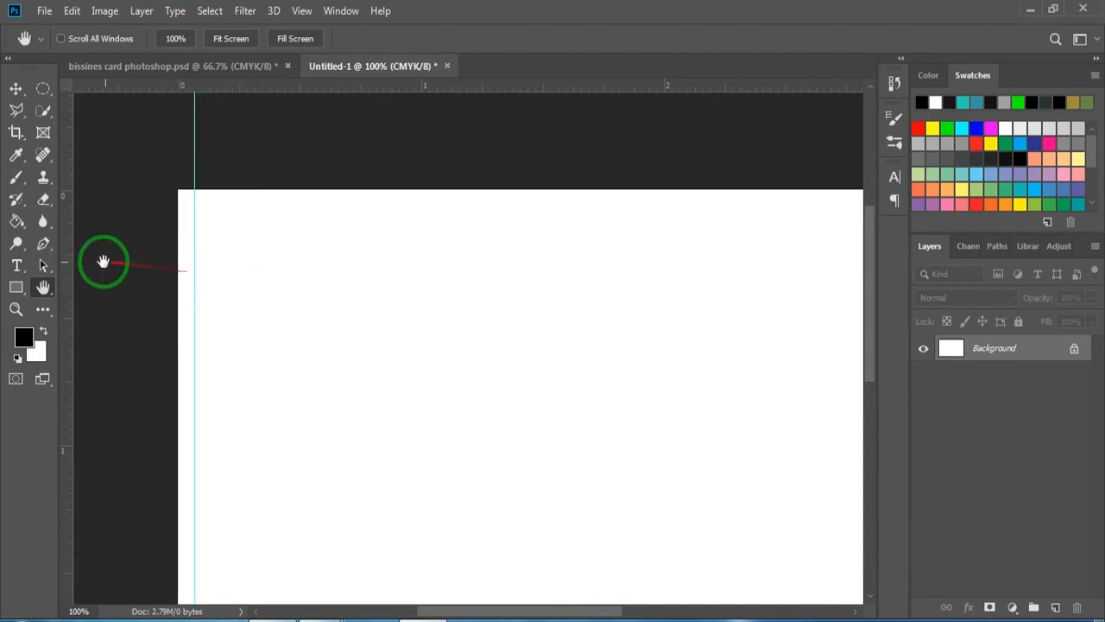
{"action": "left_click_drag", "start_coordinate": [67, 279], "coordinate": [210, 284]}
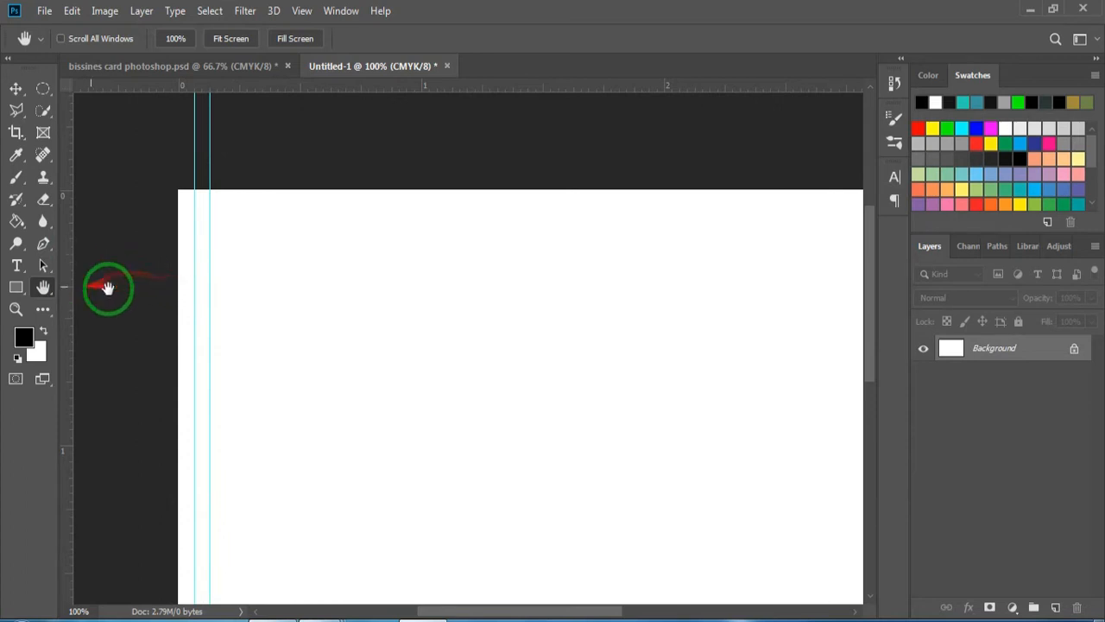
Place two closely spaced vertical guides just inside the canvas's right edge.
{"action": "left_click_drag", "start_coordinate": [612, 328], "coordinate": [225, 298]}
{"action": "left_click_drag", "start_coordinate": [64, 299], "coordinate": [622, 309]}
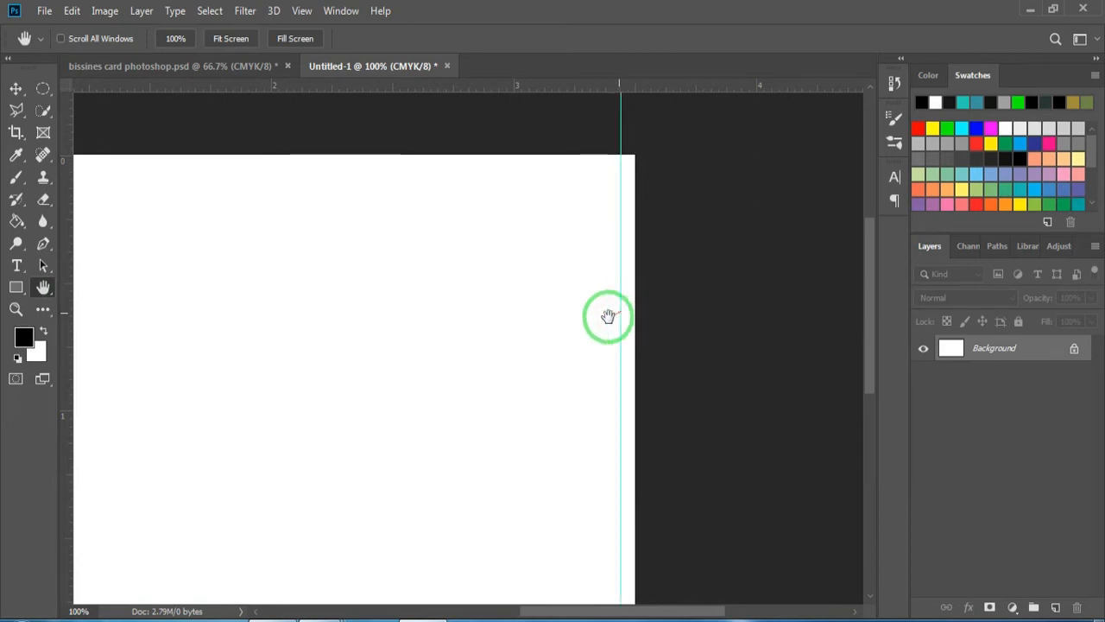
{"action": "left_click_drag", "start_coordinate": [69, 309], "coordinate": [679, 340]}
Place two horizontal guides just inside the canvas's top edge and two just inside its bottom edge.
{"action": "left_click_drag", "start_coordinate": [225, 88], "coordinate": [226, 185]}
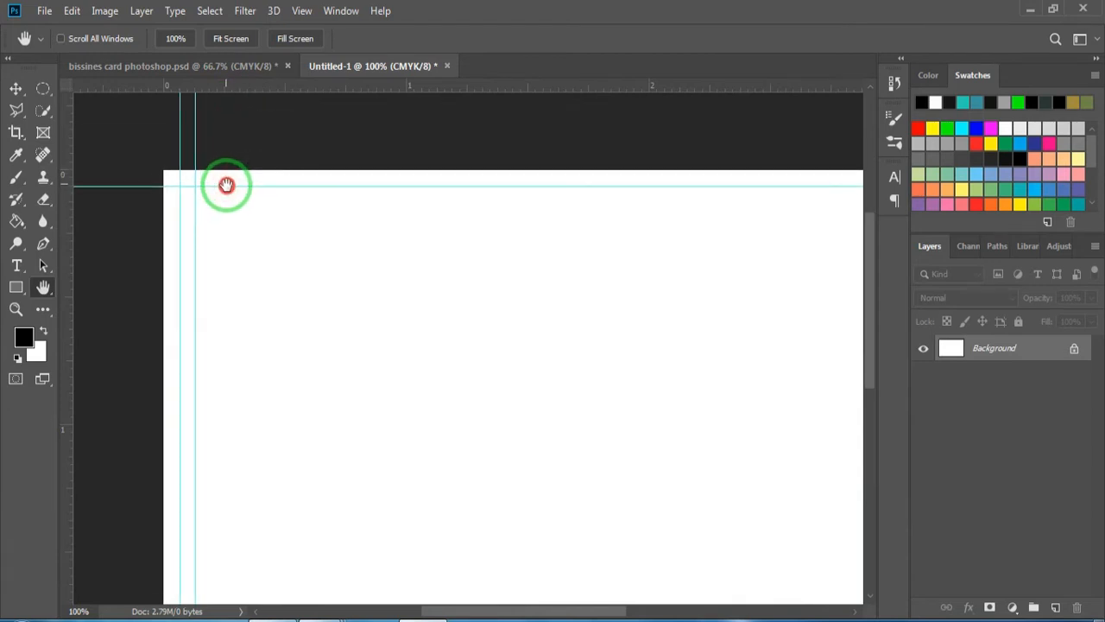
{"action": "left_click_drag", "start_coordinate": [227, 87], "coordinate": [234, 202]}
{"action": "left_click_drag", "start_coordinate": [252, 272], "coordinate": [230, 416]}
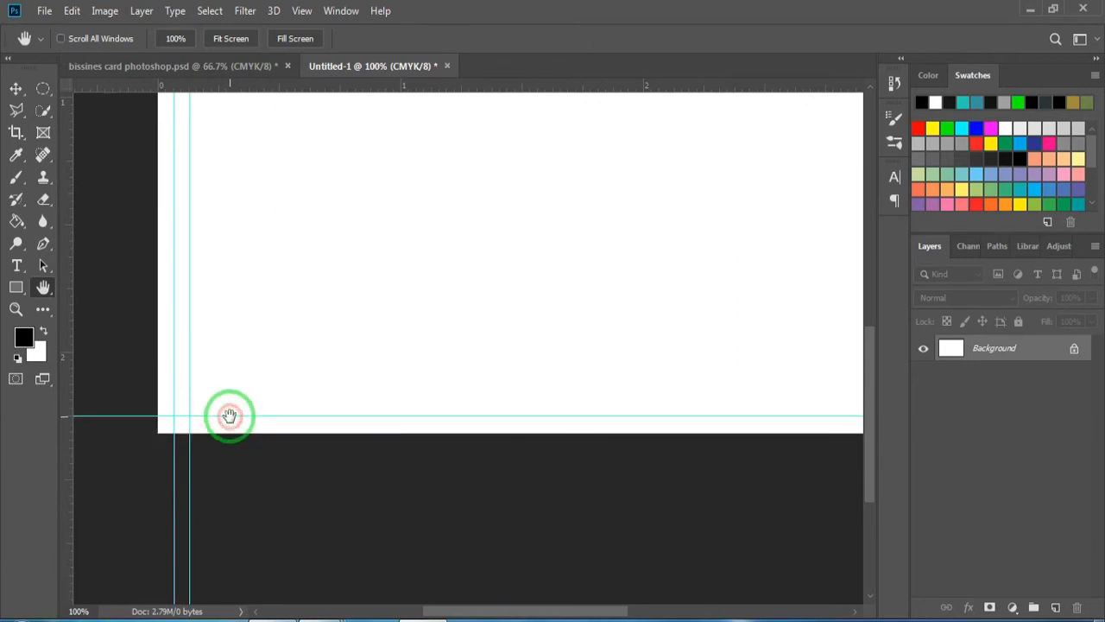
{"action": "left_click_drag", "start_coordinate": [257, 83], "coordinate": [252, 400]}
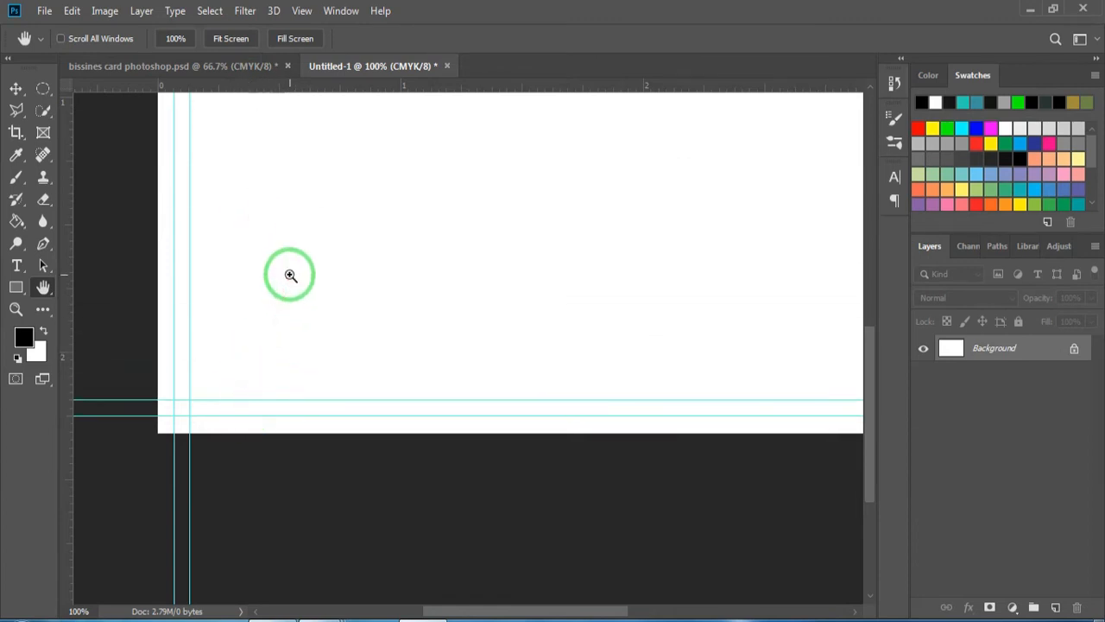
{"action": "key", "text": "ctrl+minus"}
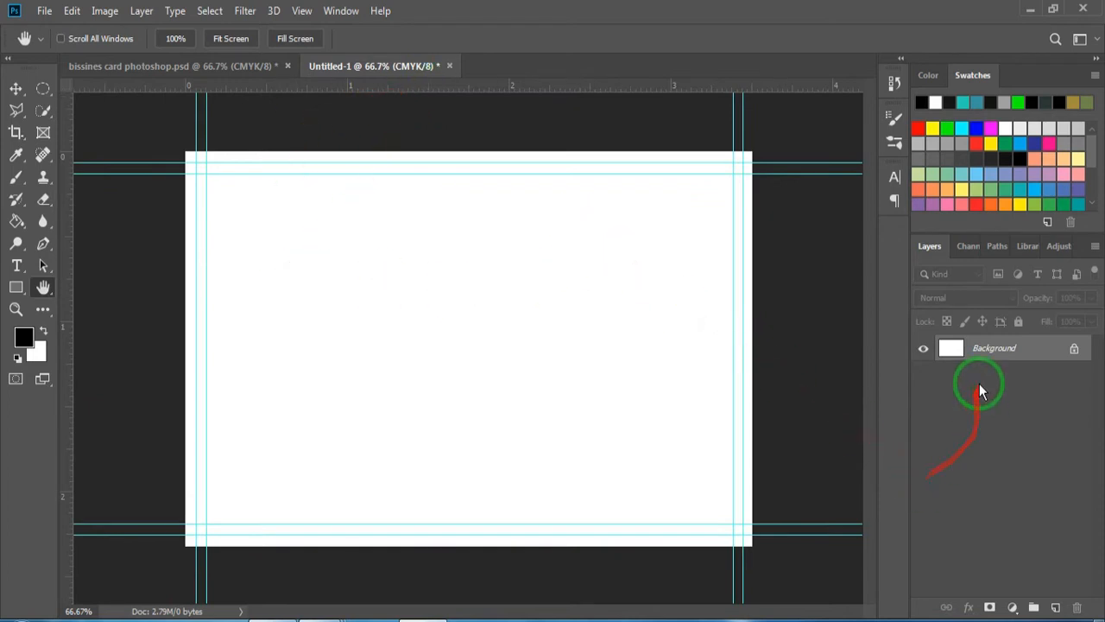
Draw a black rectangle in Shape mode, about 600 × 1003 px, covering the right third of the canvas and extending past its edges.
{"action": "left_click", "coordinate": [17, 286]}
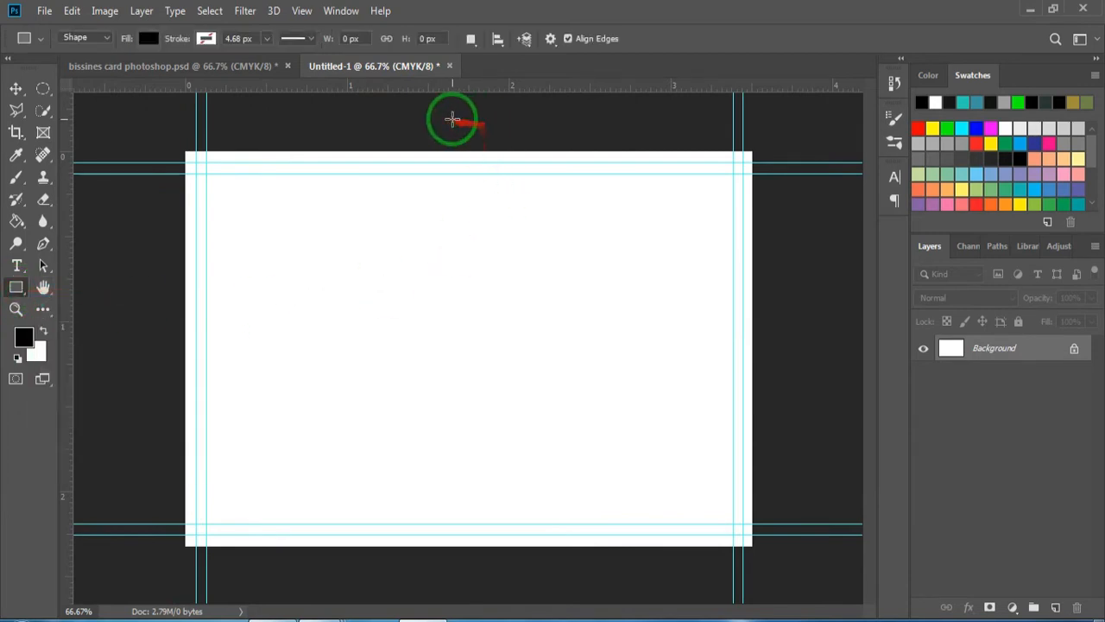
{"action": "left_click", "coordinate": [87, 38]}
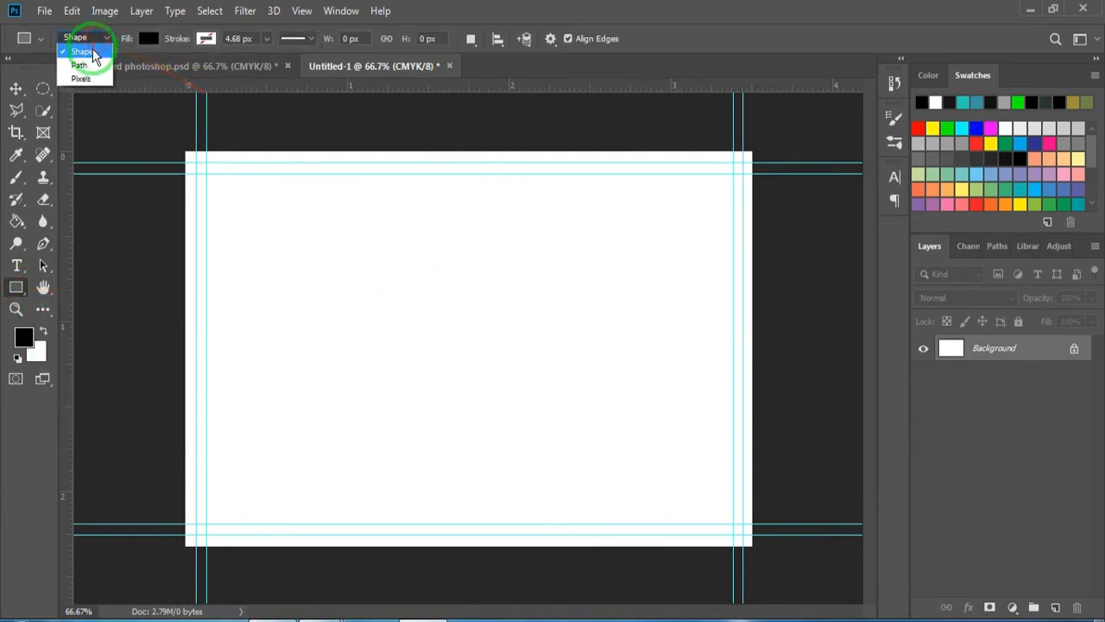
{"action": "left_click", "coordinate": [92, 52]}
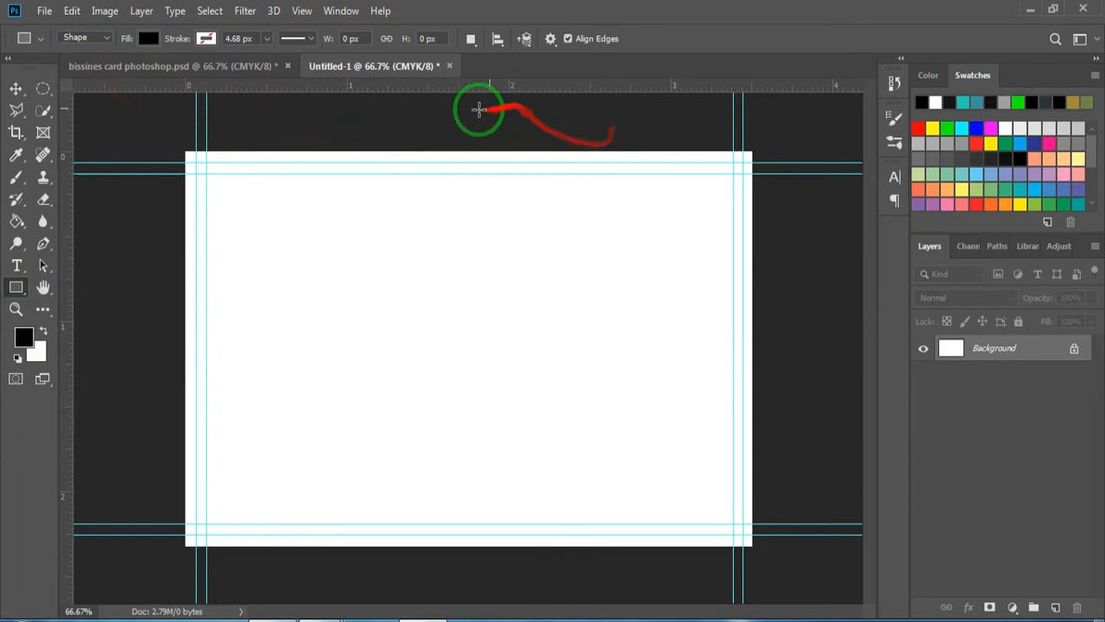
{"action": "key", "text": "ctrl+minus"}
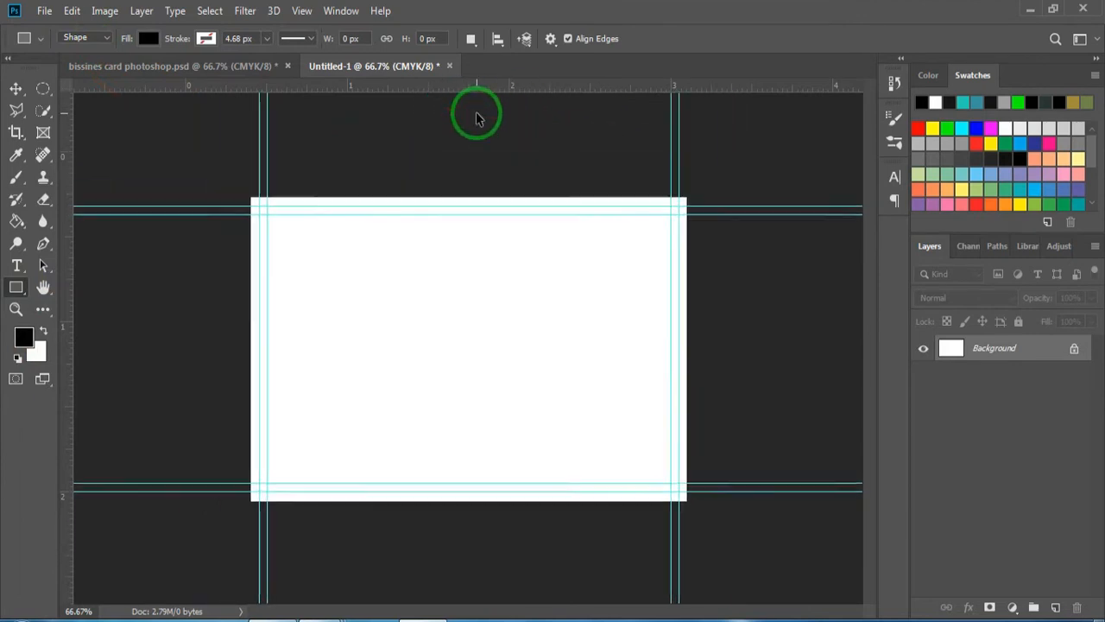
{"action": "left_click_drag", "start_coordinate": [536, 137], "coordinate": [779, 564]}
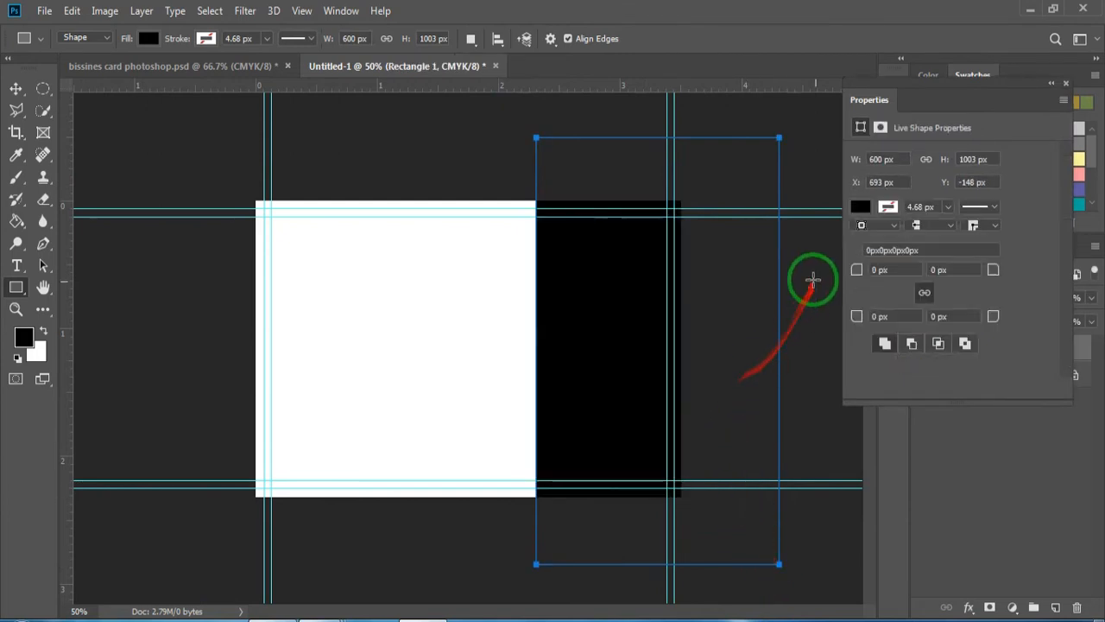
{"action": "left_click", "coordinate": [798, 210]}
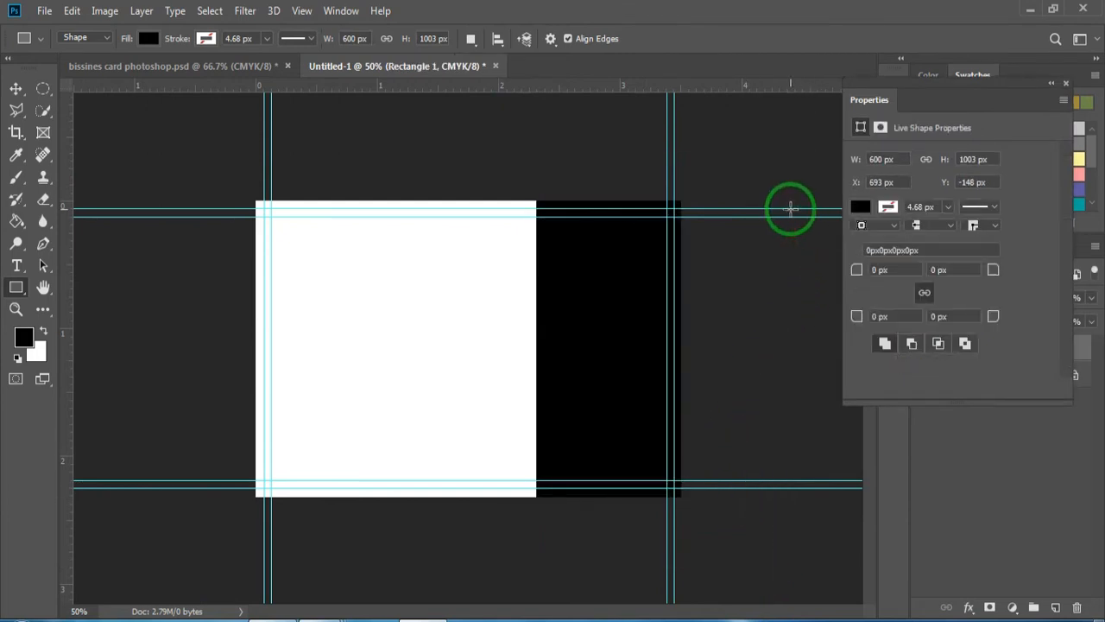
{"action": "left_click", "coordinate": [1068, 82]}
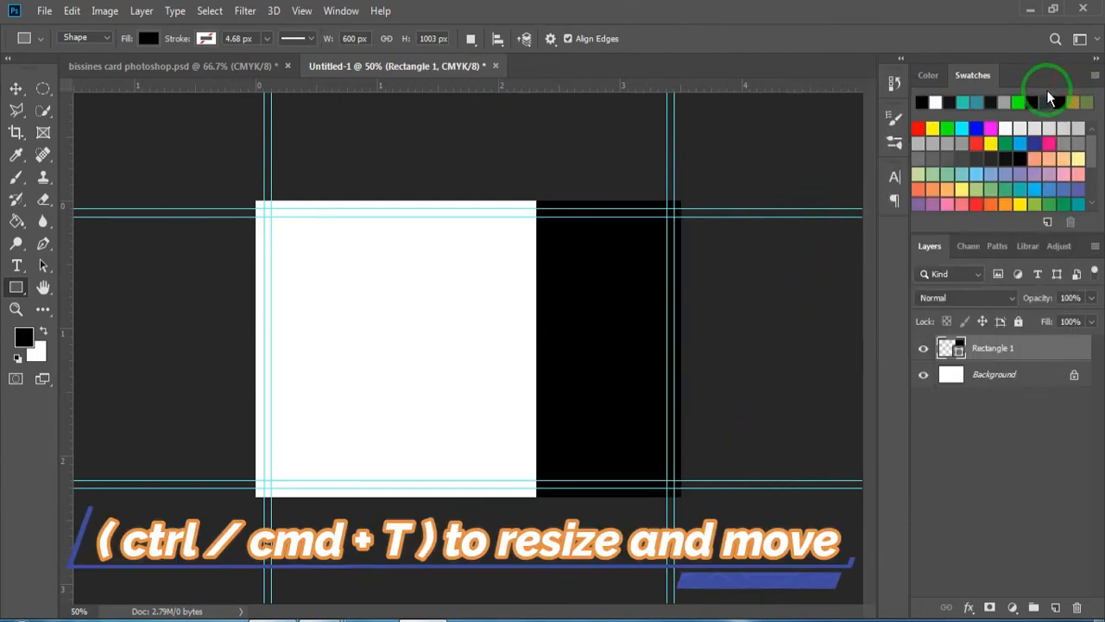
Rotate the black rectangle about 19° clockwise and move it left and slightly down so its slanted edge crosses the card.
{"action": "key", "text": "ctrl+t"}
{"action": "left_click_drag", "start_coordinate": [814, 585], "coordinate": [756, 593]}
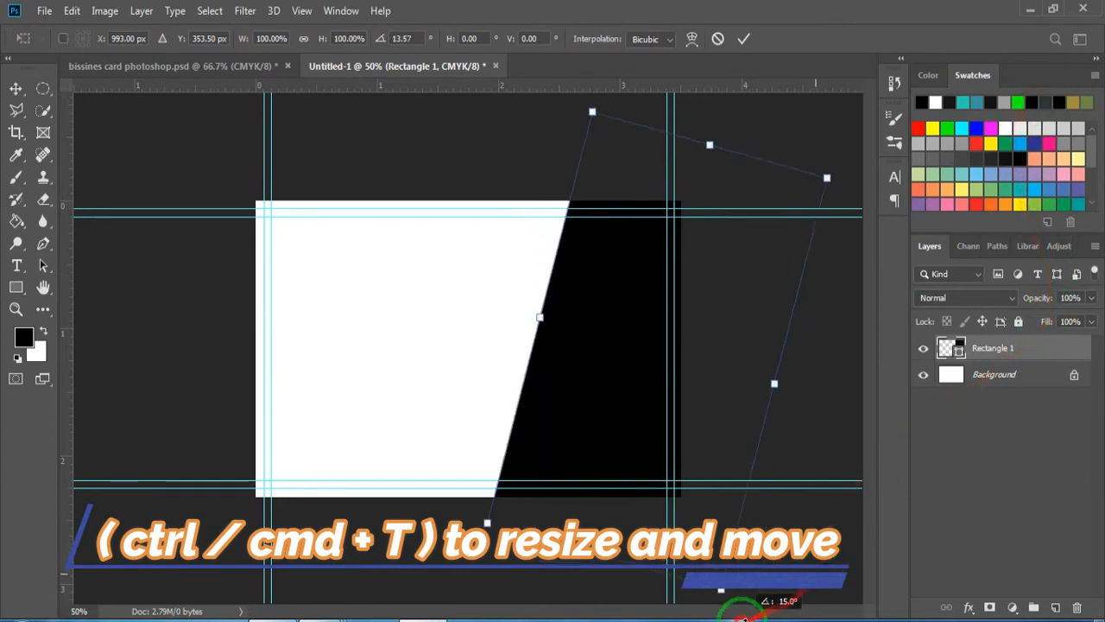
{"action": "left_click_drag", "start_coordinate": [624, 363], "coordinate": [591, 382]}
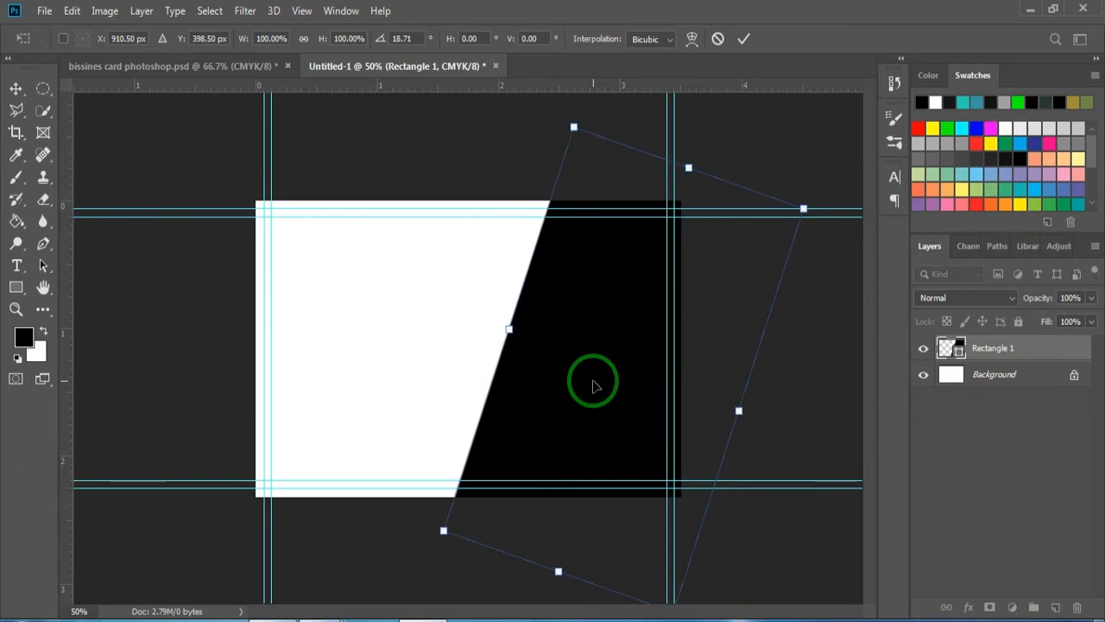
{"action": "key", "text": "Return"}
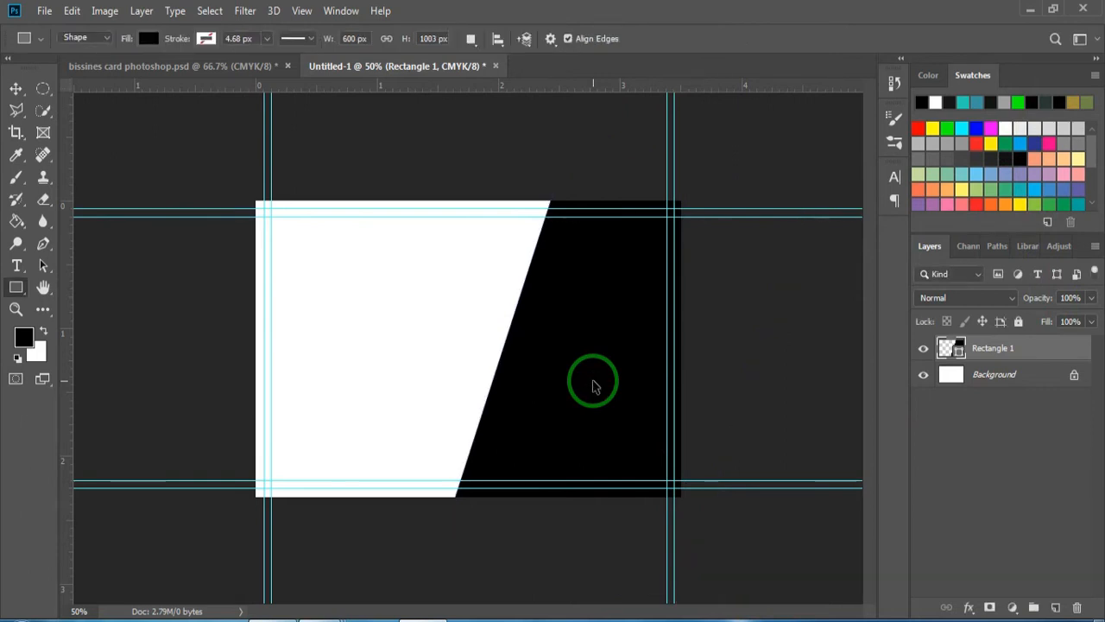
Nudge the slanted black rectangle horizontally with Free Transform to an X position of 904 px.
{"action": "key", "text": "ctrl+t"}
{"action": "key", "text": "Left"}
{"action": "key", "text": "Left"}
{"action": "key", "text": "Left"}
{"action": "key", "text": "Left"}
{"action": "key", "text": "Left"}
{"action": "key", "text": "Left"}
{"action": "key", "text": "Left"}
{"action": "key", "text": "Left"}
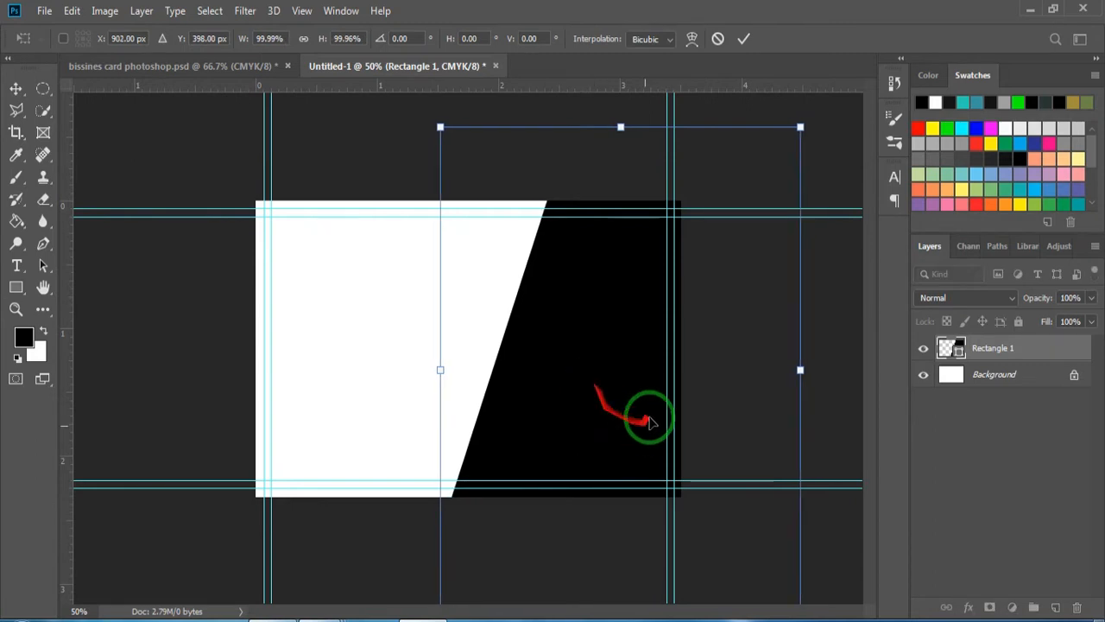
{"action": "key", "text": "Right"}
{"action": "key", "text": "Right"}
{"action": "key", "text": "Right"}
{"action": "key", "text": "Right"}
{"action": "key", "text": "Right"}
{"action": "key", "text": "Right"}
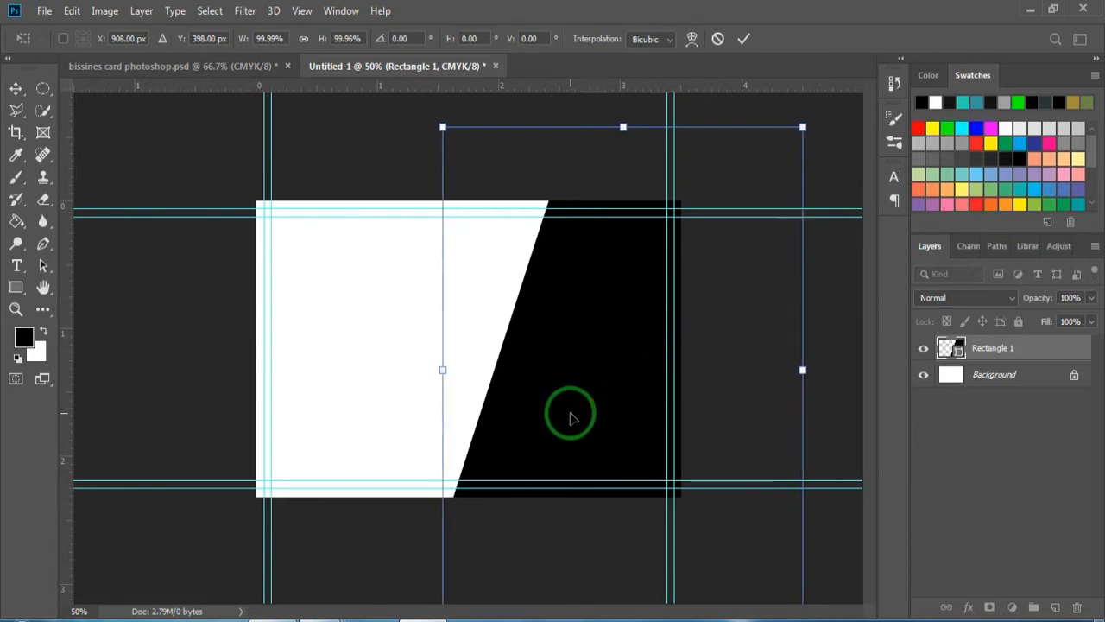
{"action": "key", "text": "Left"}
{"action": "key", "text": "Left"}
{"action": "key", "text": "Left"}
{"action": "key", "text": "Left"}
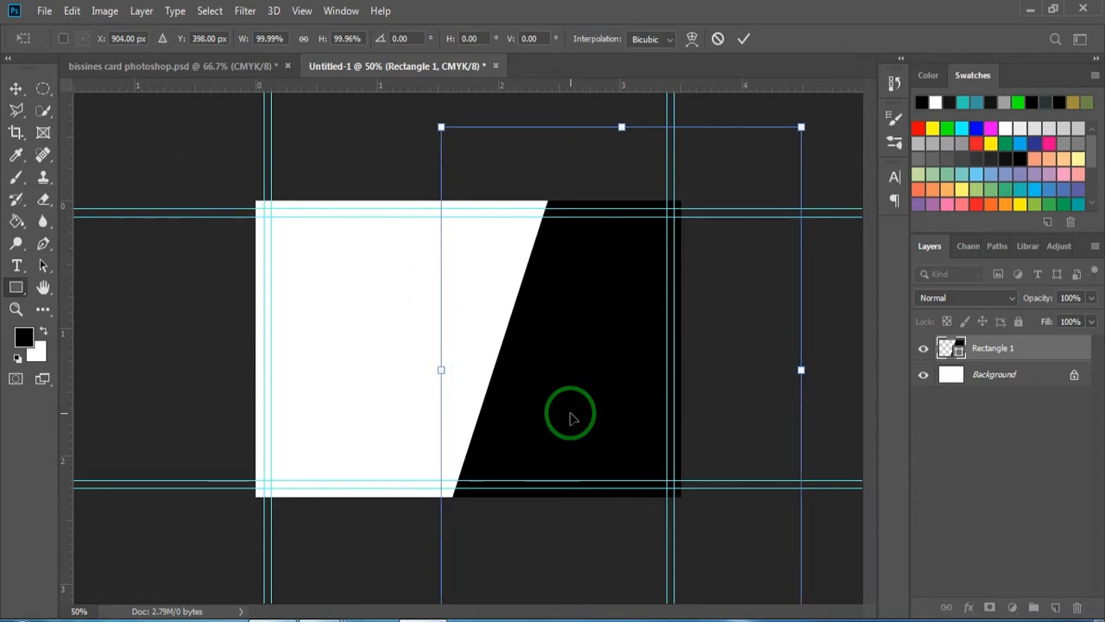
{"action": "key", "text": "Return"}
Change the slanted rectangle's fill colour to yellow #f8d807.
{"action": "key", "text": "ctrl+plus"}
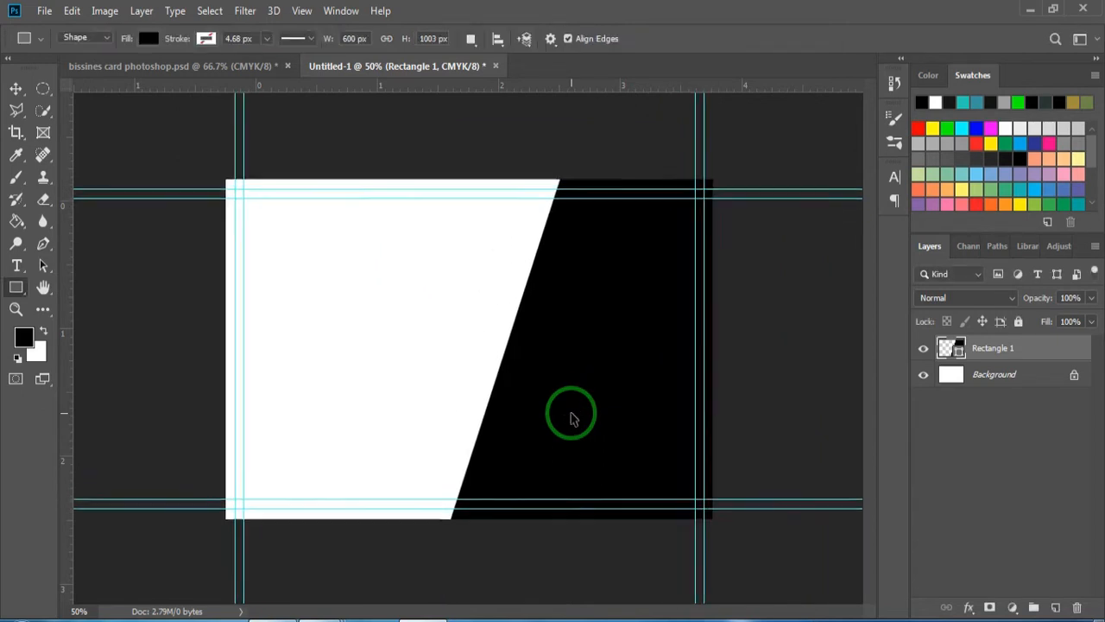
{"action": "double_click", "coordinate": [948, 350]}
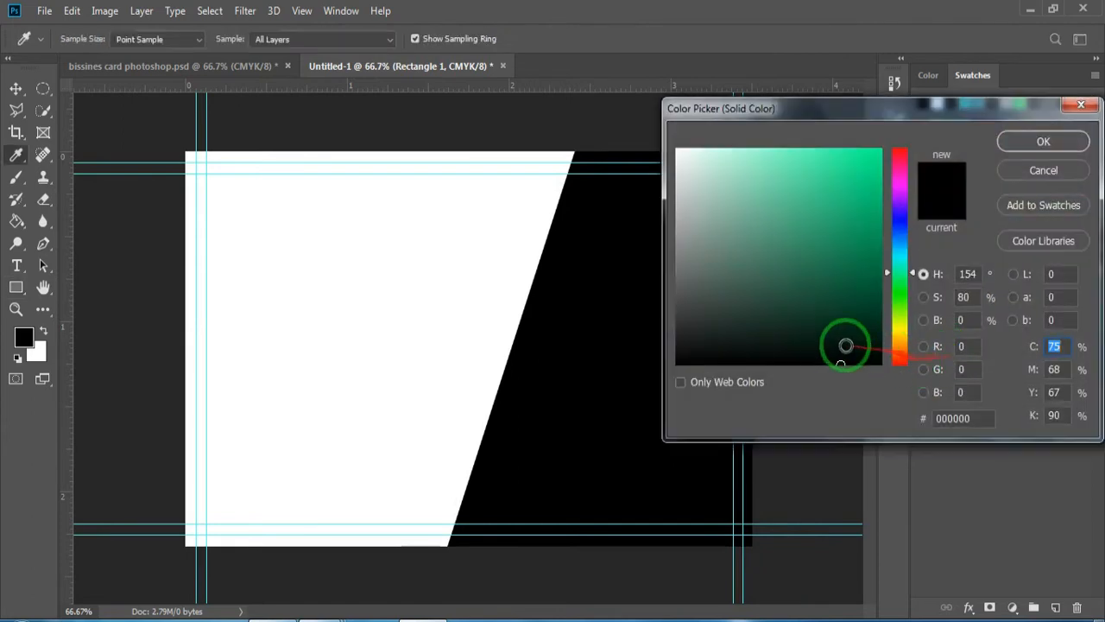
{"action": "left_click", "coordinate": [958, 419]}
{"action": "left_click_drag", "start_coordinate": [959, 421], "coordinate": [933, 429]}
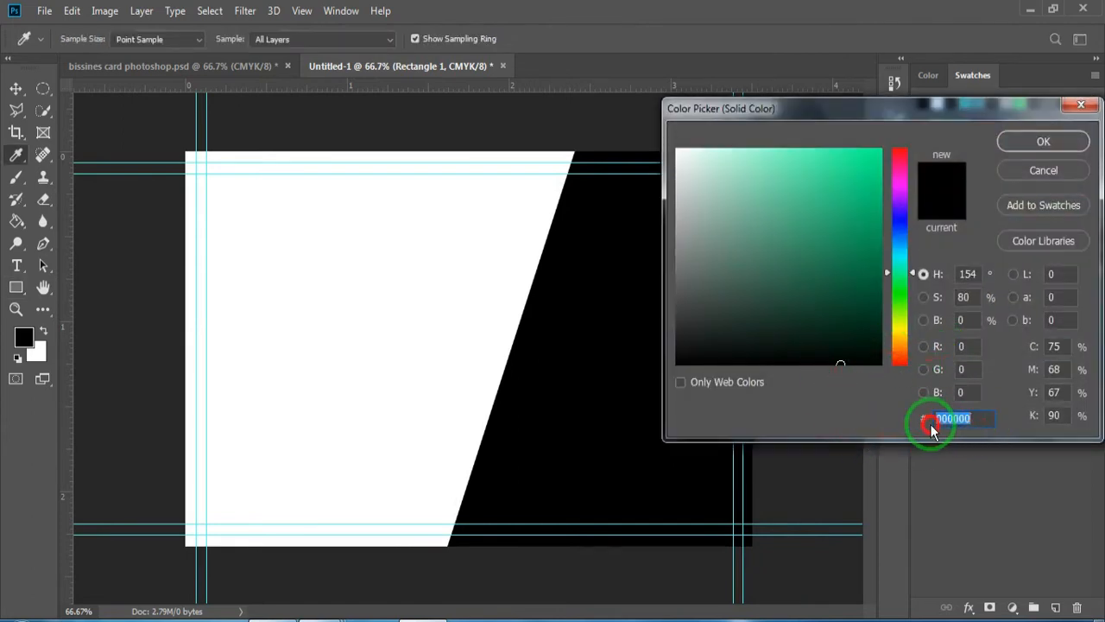
{"action": "type", "text": "f"}
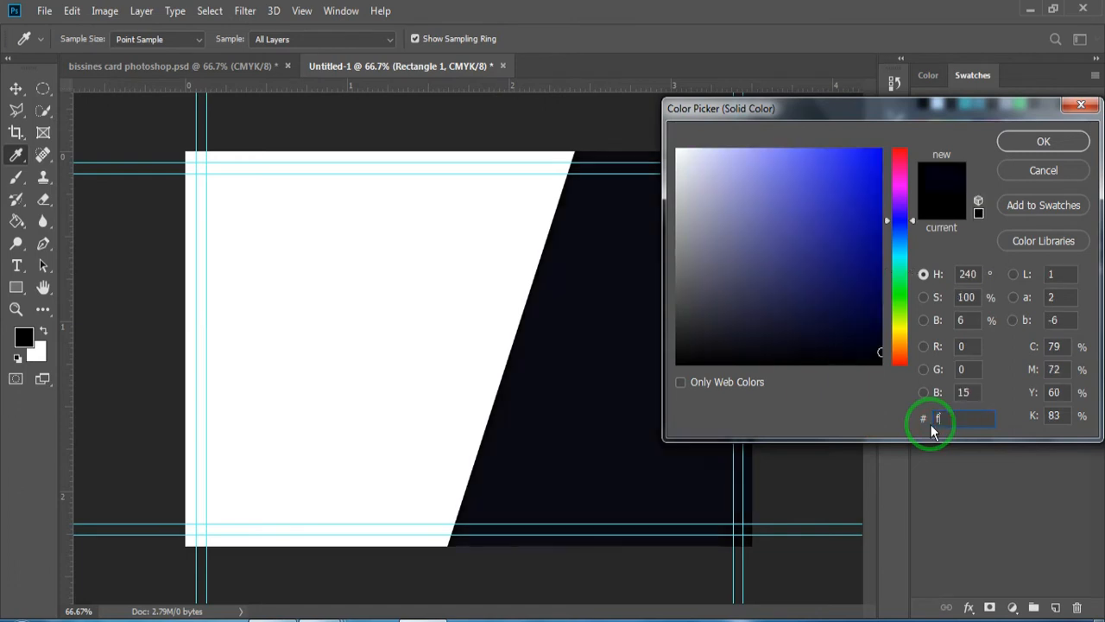
{"action": "type", "text": "8"}
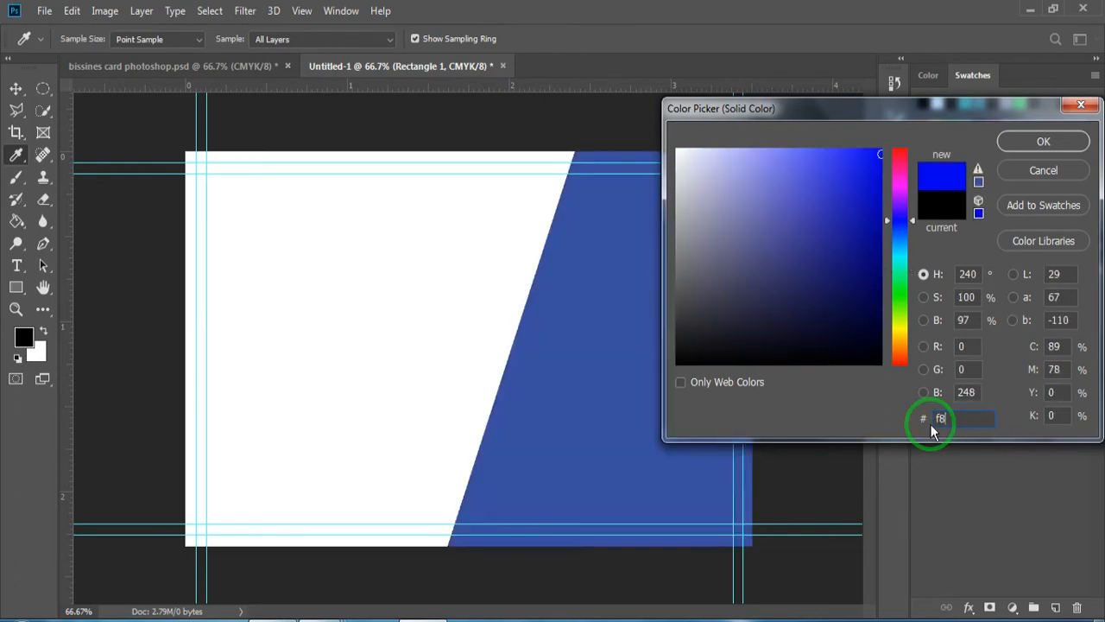
{"action": "type", "text": "d8"}
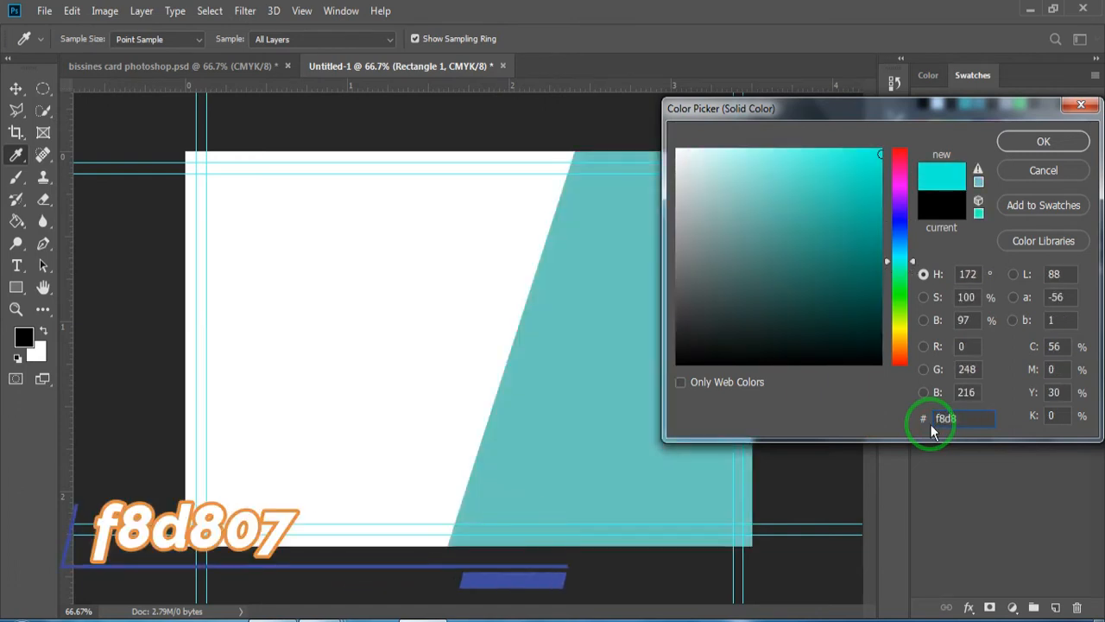
{"action": "type", "text": "07"}
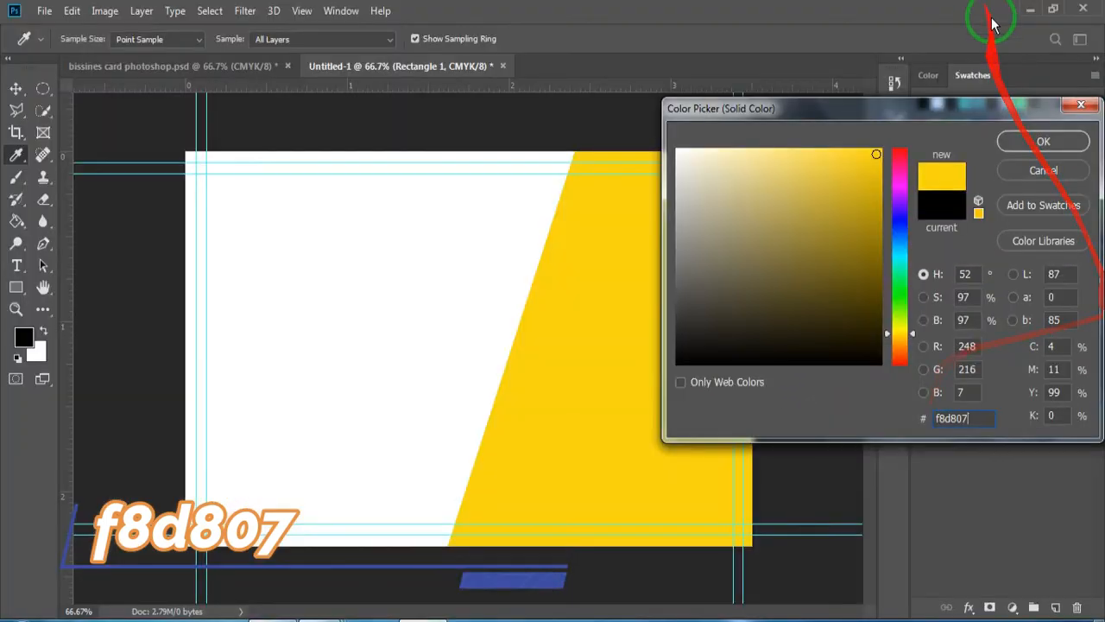
{"action": "left_click", "coordinate": [1043, 140]}
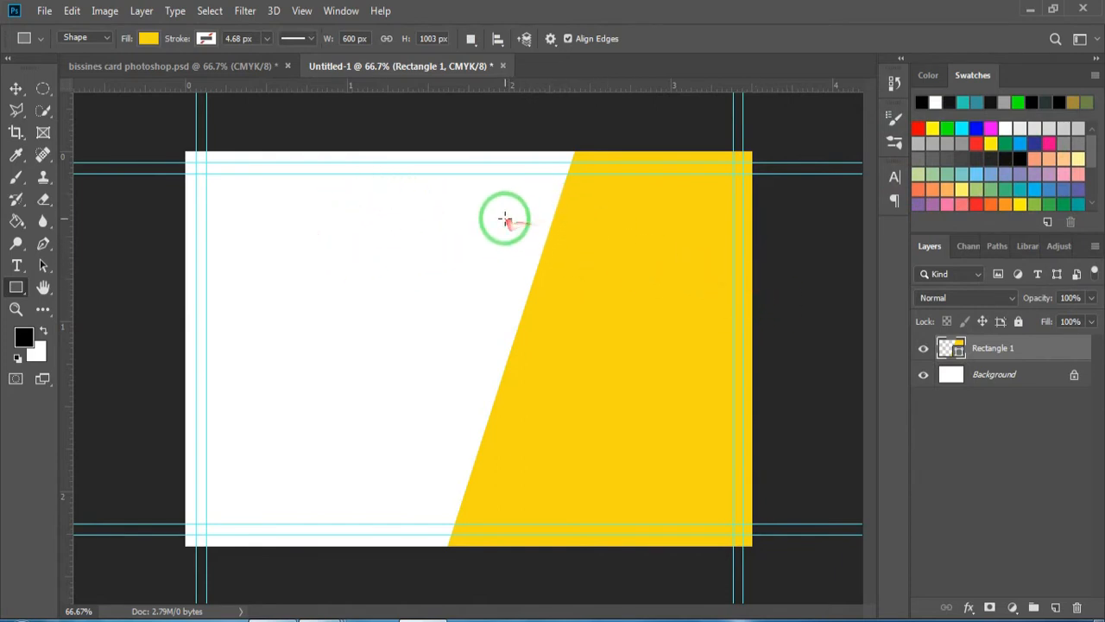
Draw a rectangle about 565 × 125 px across the upper part of the yellow shape, past the canvas's right edge, and fill it red.
{"action": "left_click_drag", "start_coordinate": [500, 214], "coordinate": [804, 284]}
{"action": "left_click", "coordinate": [789, 287]}
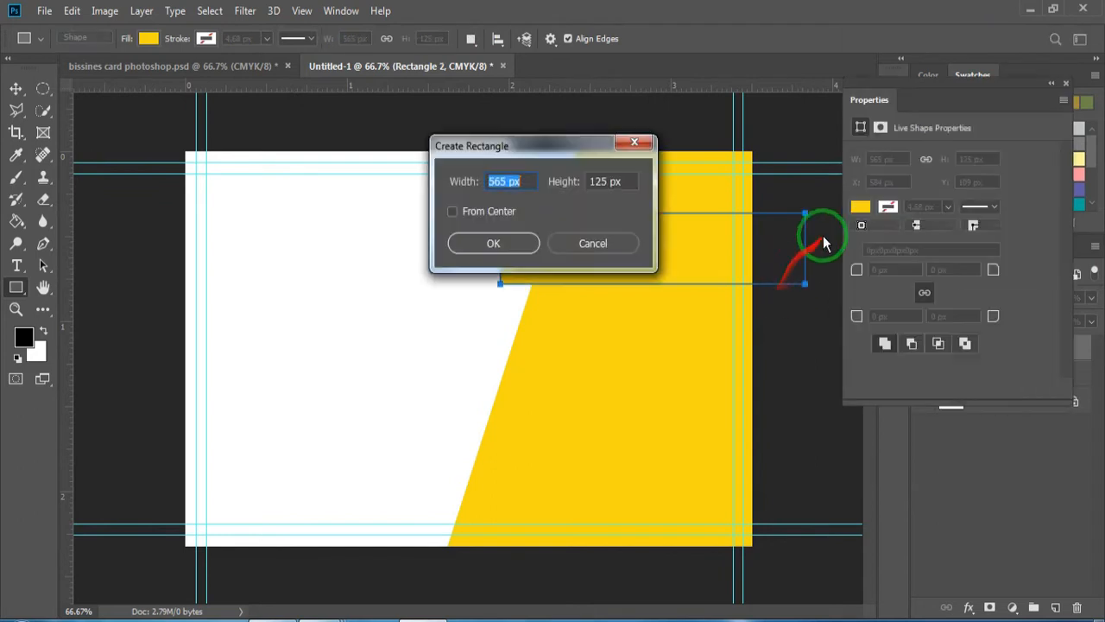
{"action": "left_click", "coordinate": [604, 247]}
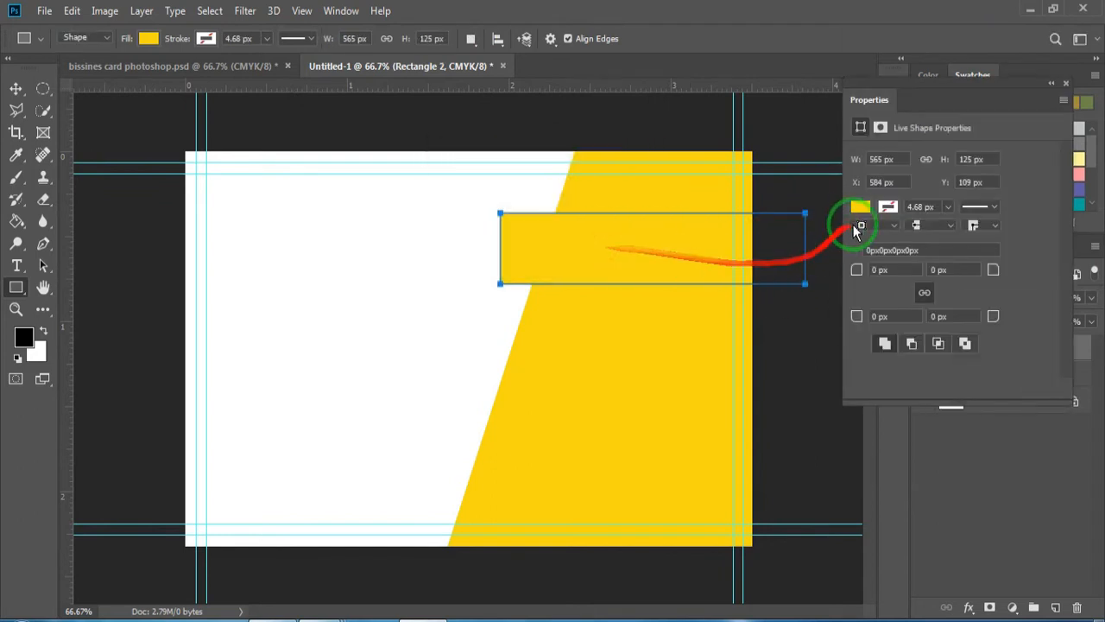
{"action": "left_click", "coordinate": [859, 208]}
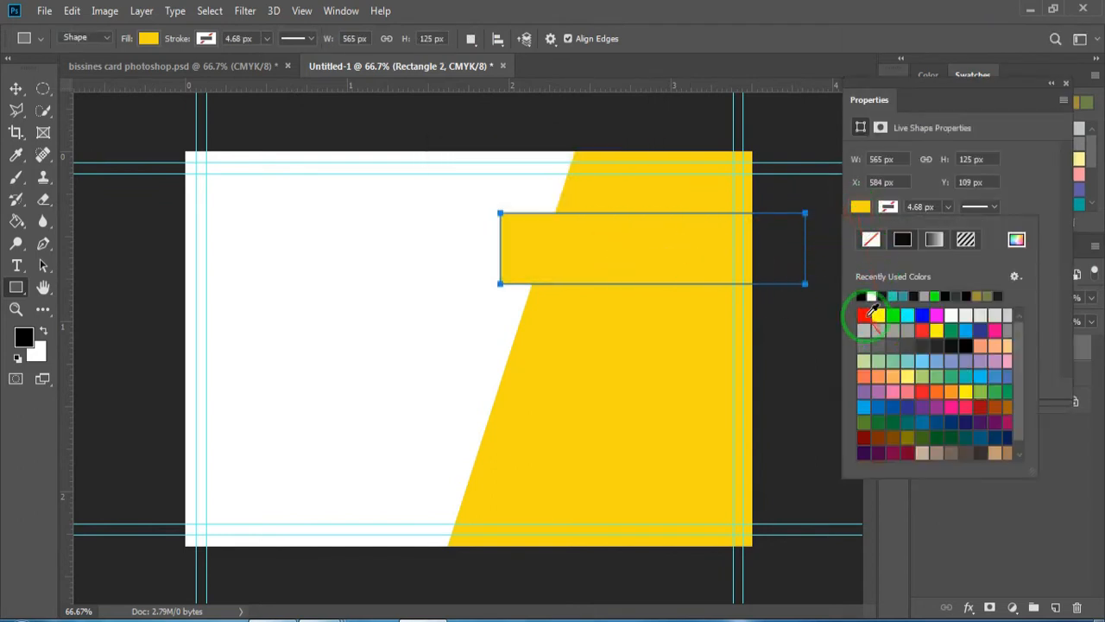
{"action": "left_click", "coordinate": [867, 313]}
{"action": "left_click", "coordinate": [1064, 86]}
{"action": "left_click", "coordinate": [1065, 83]}
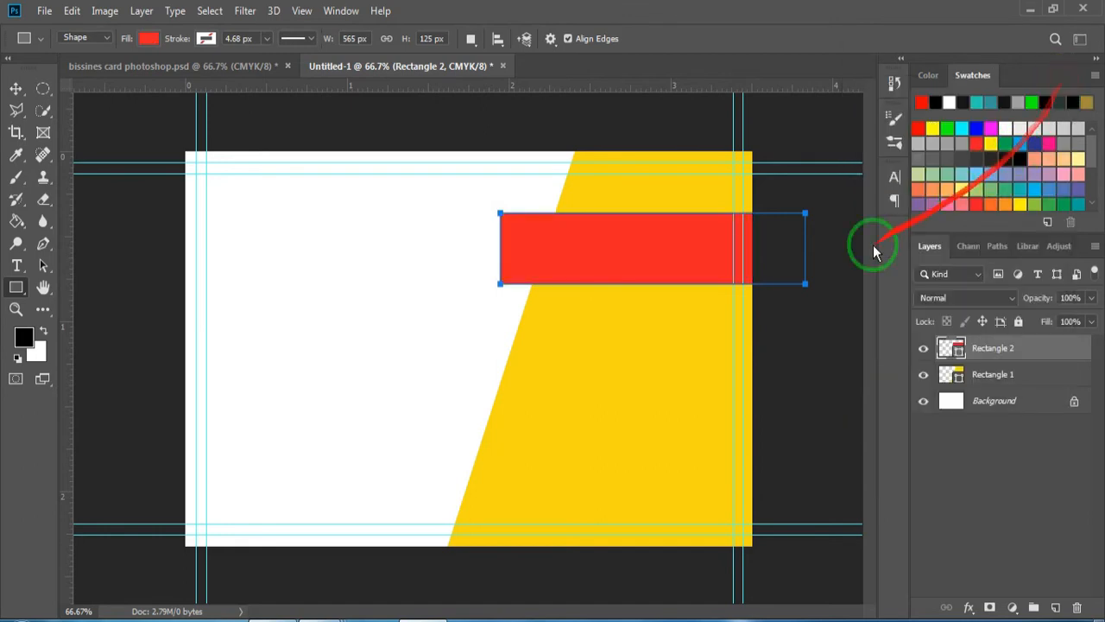
Nudge the red bar left and up with Free Transform to X 847.5 px, Y 161.5 px.
{"action": "left_click", "coordinate": [690, 266]}
{"action": "key", "text": "ctrl+t"}
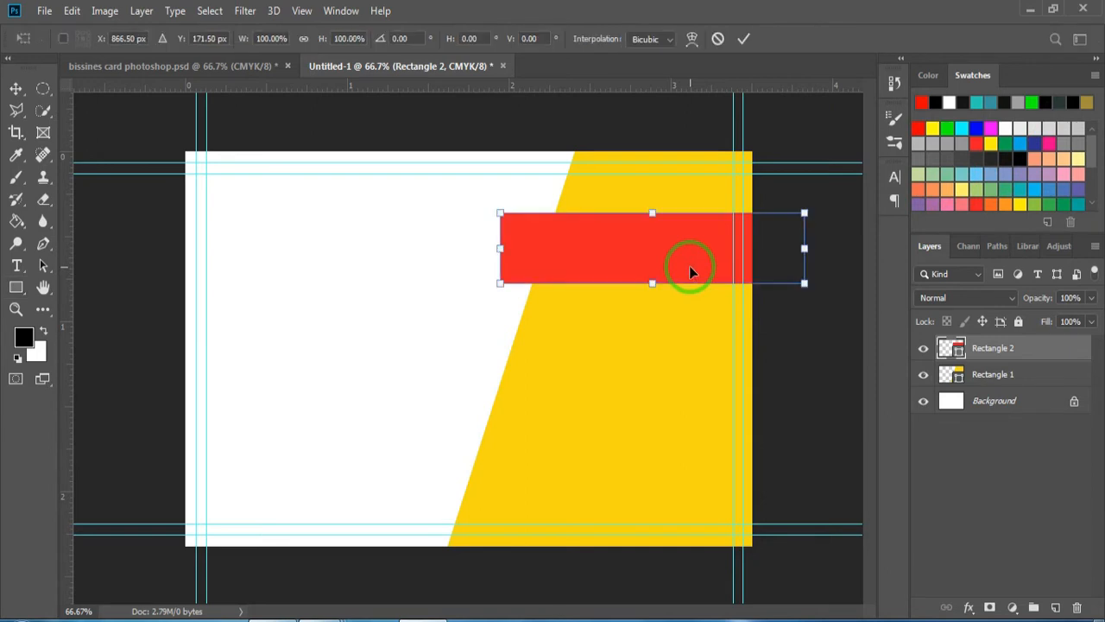
{"action": "key", "text": "Left"}
{"action": "key", "text": "Left"}
{"action": "key", "text": "Left"}
{"action": "key", "text": "Left"}
{"action": "key", "text": "Left"}
{"action": "key", "text": "Left"}
{"action": "key", "text": "Left"}
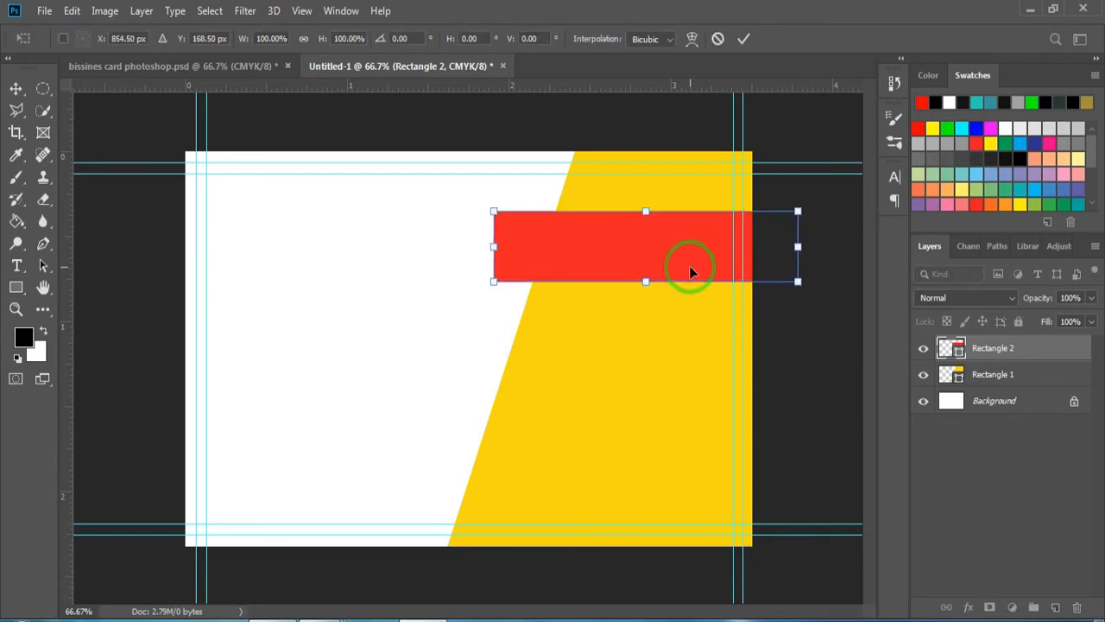
{"action": "key", "text": "Left"}
{"action": "key", "text": "Left"}
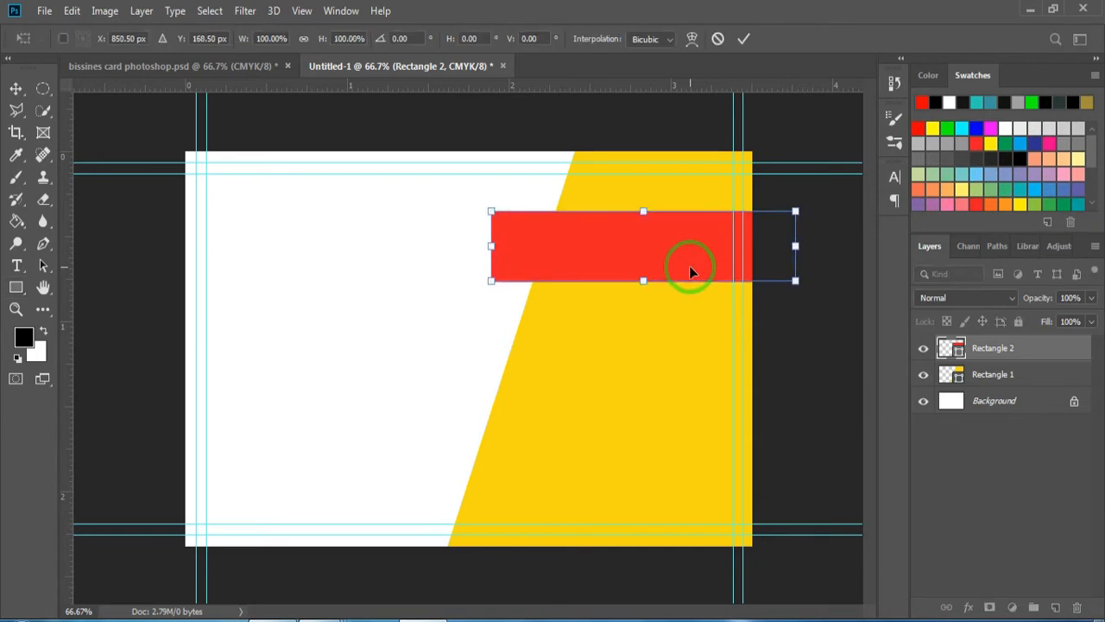
{"action": "key", "text": "Up"}
{"action": "key", "text": "Up"}
{"action": "key", "text": "Up"}
{"action": "key", "text": "Up"}
{"action": "key", "text": "Up"}
{"action": "key", "text": "Up"}
{"action": "key", "text": "Left"}
{"action": "key", "text": "Up"}
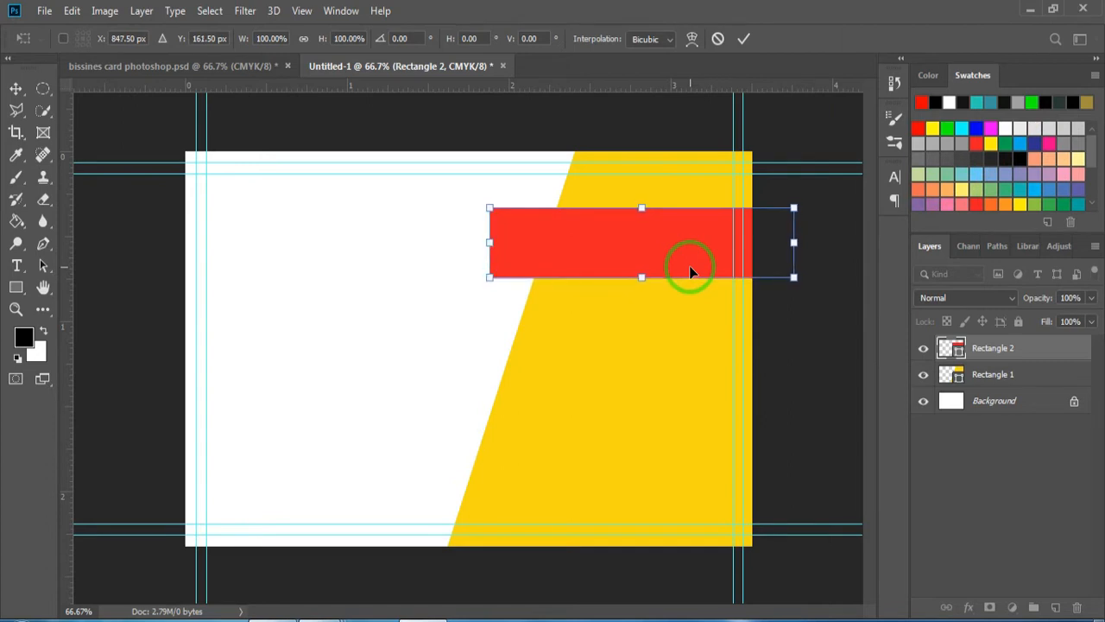
{"action": "double_click", "coordinate": [691, 271]}
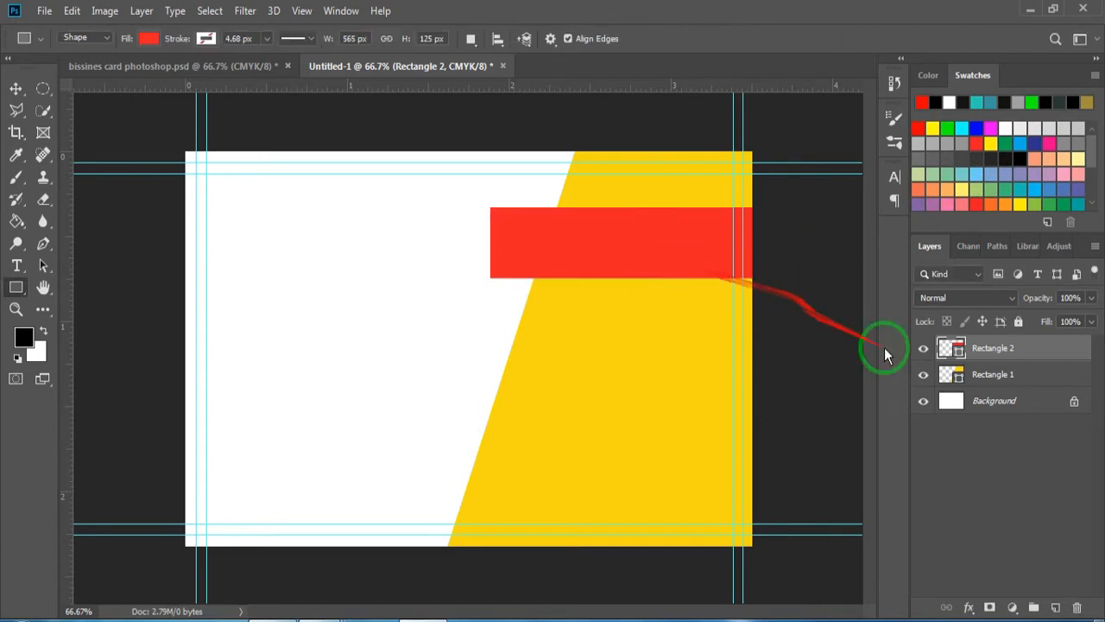
Change the red bar's fill colour to dark slate #293634.
{"action": "double_click", "coordinate": [951, 350]}
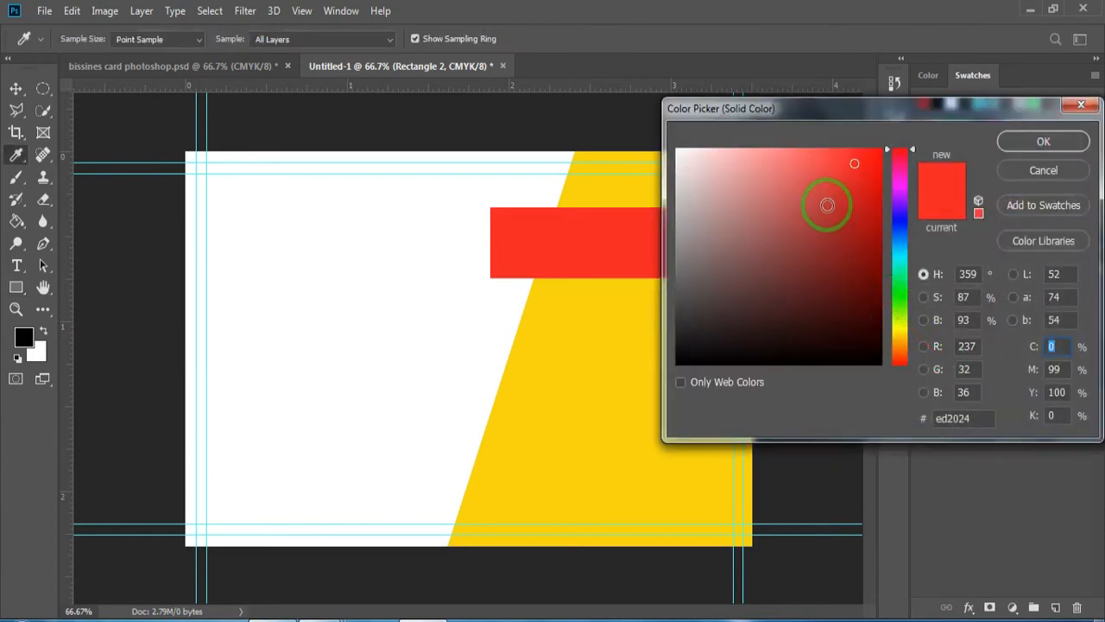
{"action": "left_click_drag", "start_coordinate": [992, 423], "coordinate": [938, 420]}
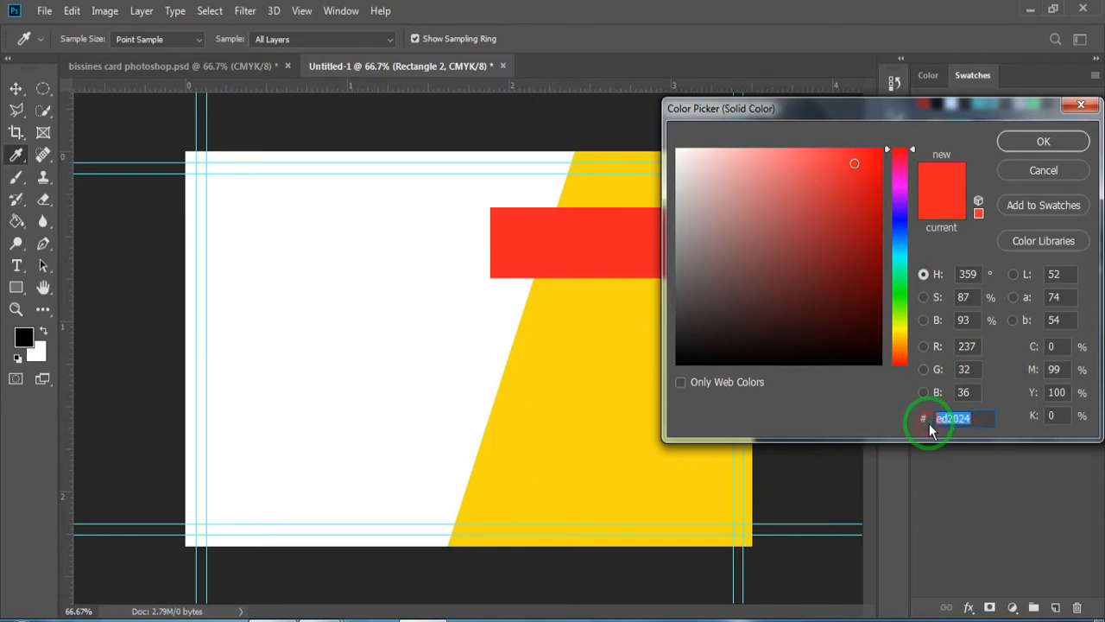
{"action": "type", "text": "29"}
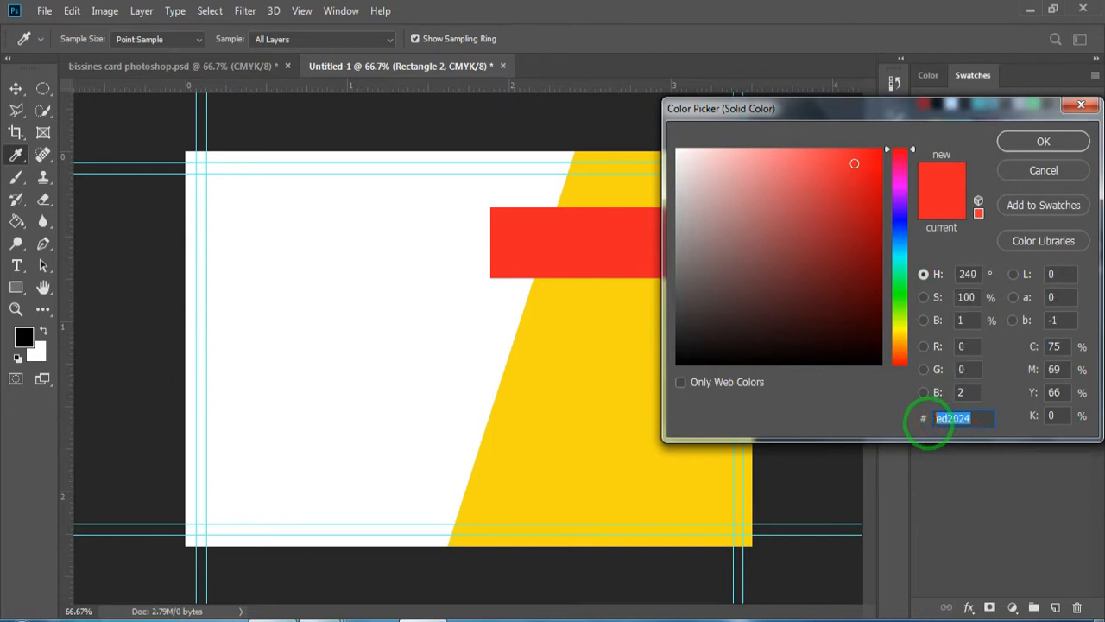
{"action": "type", "text": "3634"}
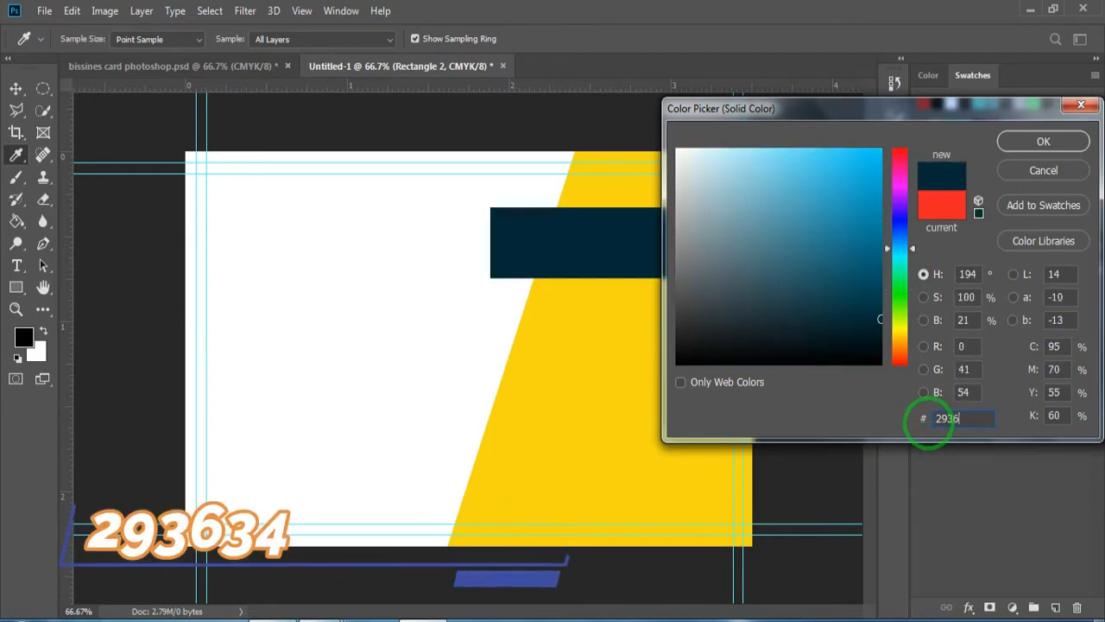
{"action": "left_click", "coordinate": [1045, 143]}
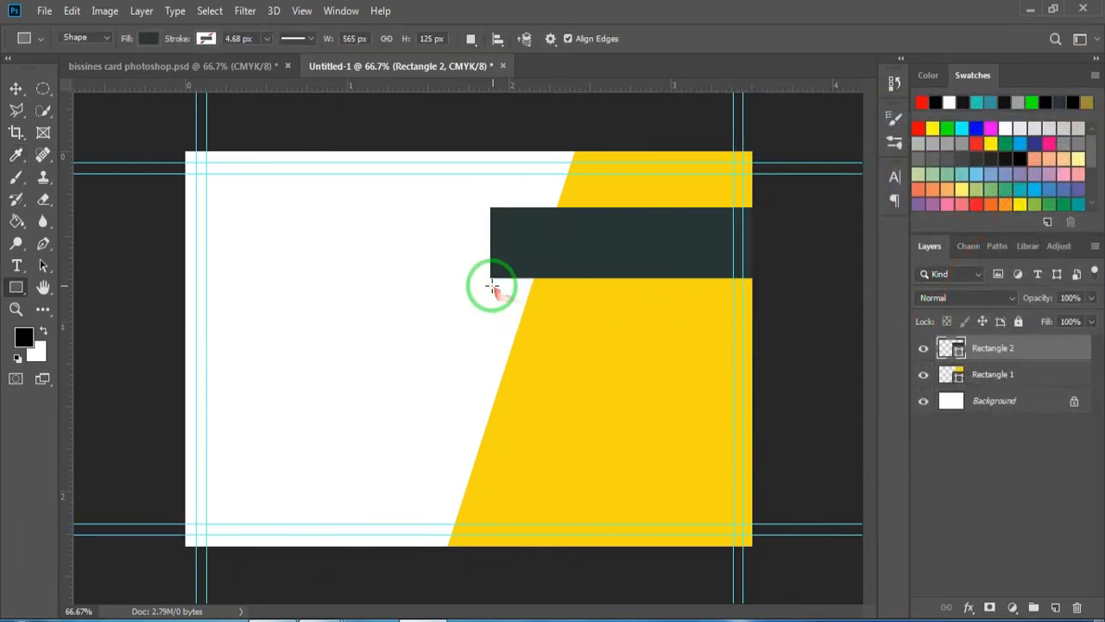
Draw a pastel green rectangle about 145 × 123 px below the bar's left end and move its layer directly above the Background.
{"action": "left_click_drag", "start_coordinate": [491, 283], "coordinate": [568, 351]}
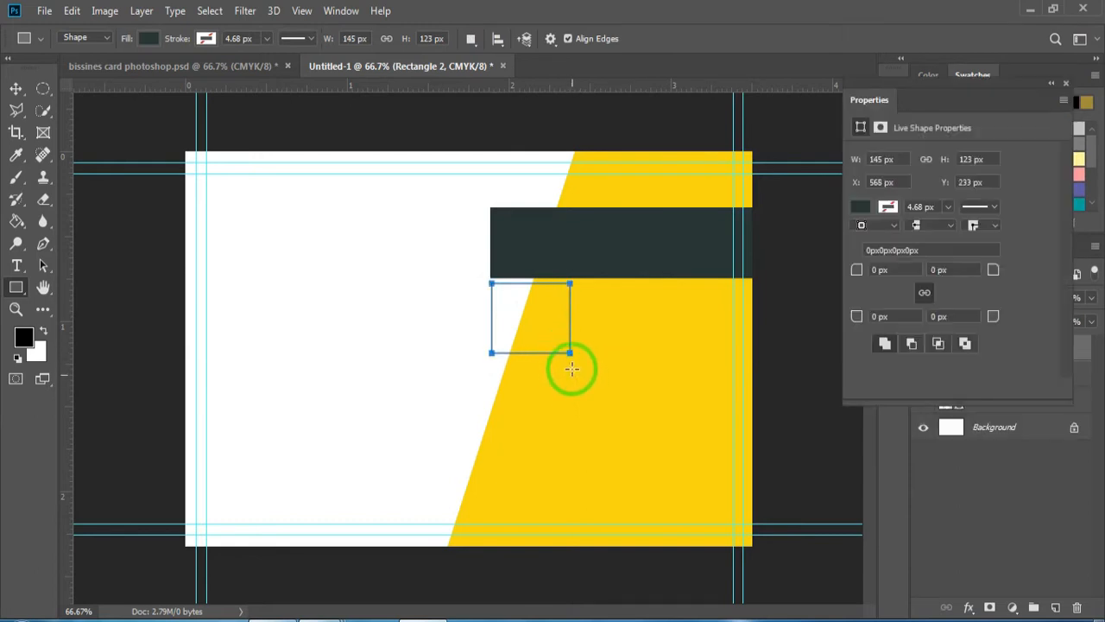
{"action": "left_click", "coordinate": [858, 212]}
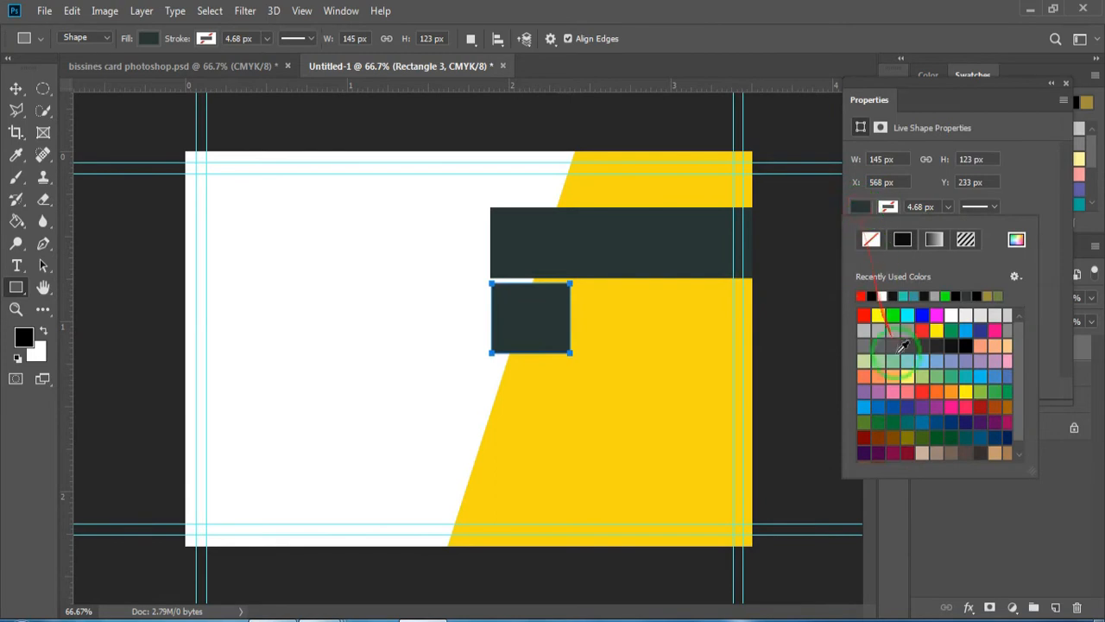
{"action": "left_click", "coordinate": [899, 358]}
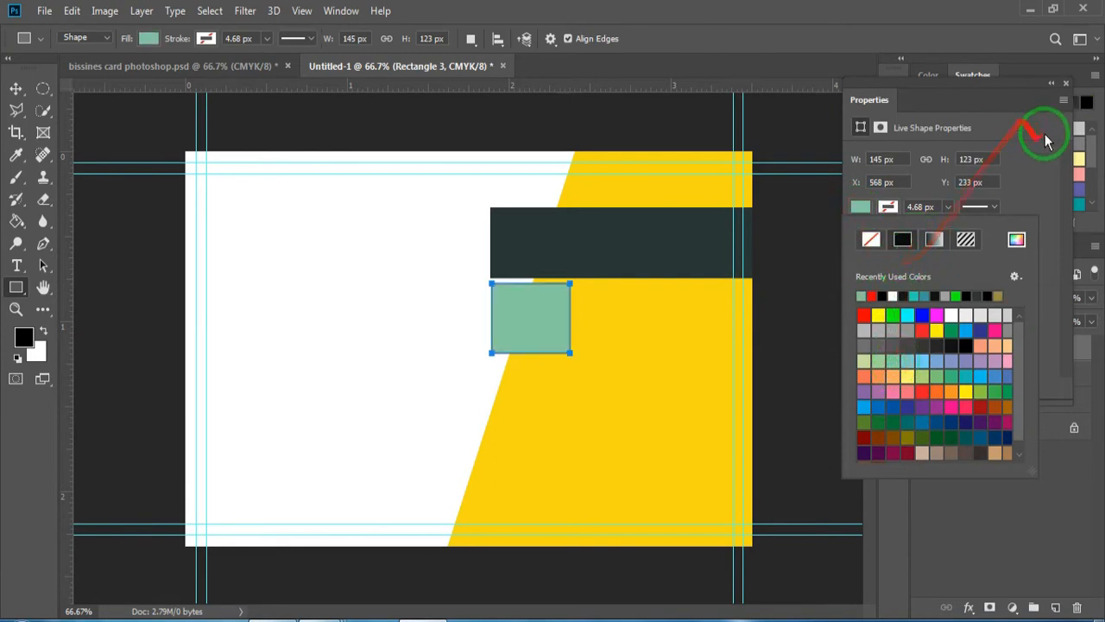
{"action": "left_click", "coordinate": [1067, 91]}
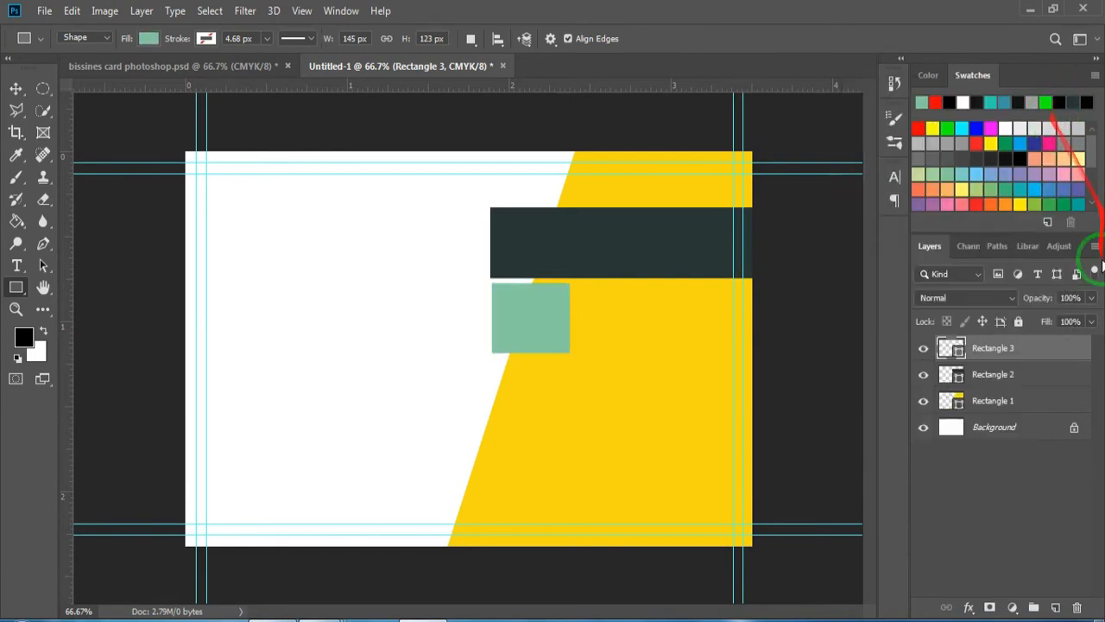
{"action": "left_click", "coordinate": [1040, 359]}
{"action": "left_click_drag", "start_coordinate": [1041, 359], "coordinate": [1043, 407]}
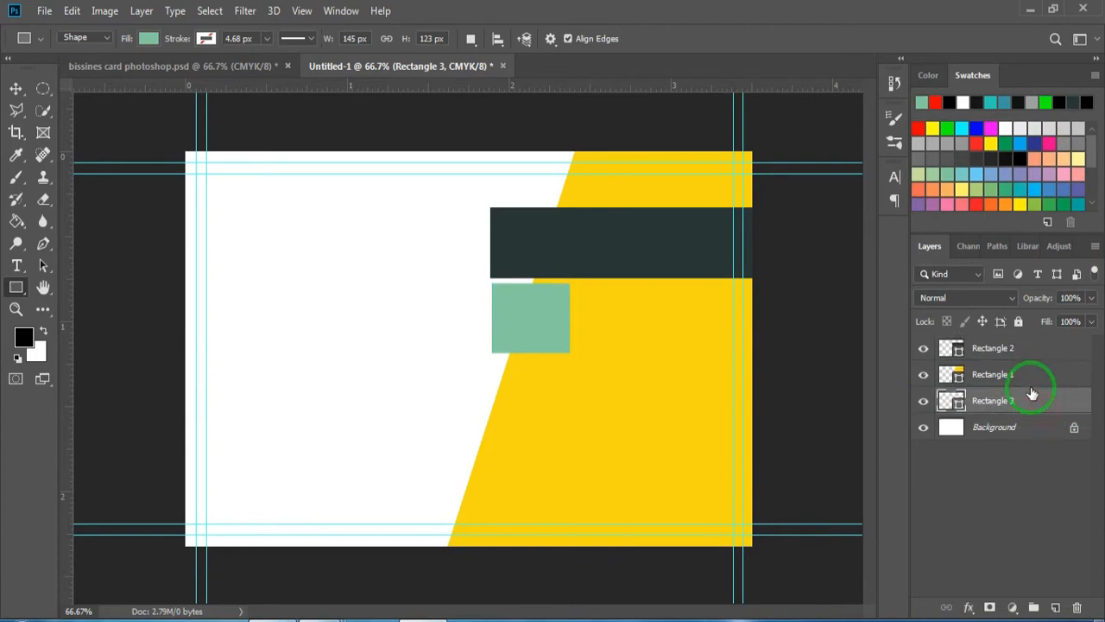
Rotate the green rectangle about 39.6° counter-clockwise and move it so its left corner meets the bar's lower-left corner.
{"action": "key", "text": "ctrl+plus"}
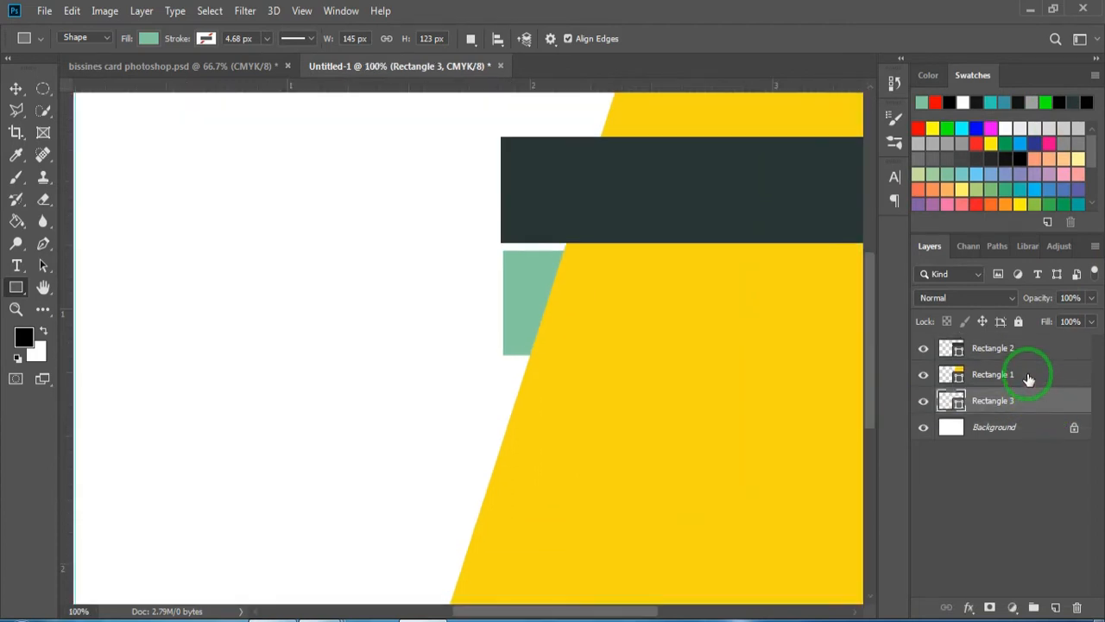
{"action": "key", "text": "ctrl+t"}
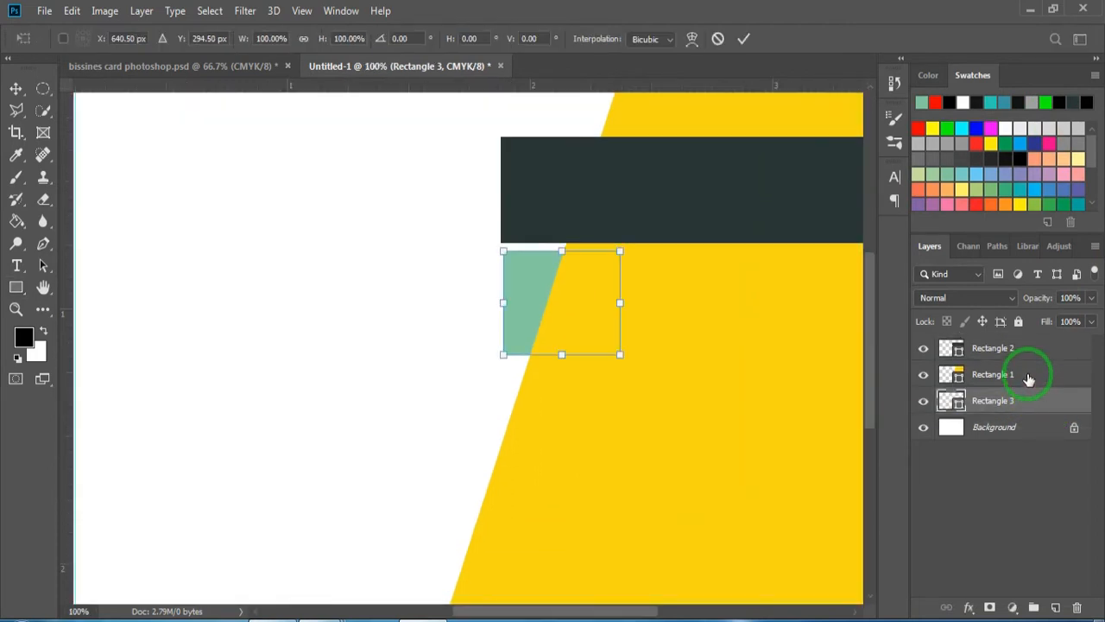
{"action": "left_click_drag", "start_coordinate": [617, 365], "coordinate": [671, 306]}
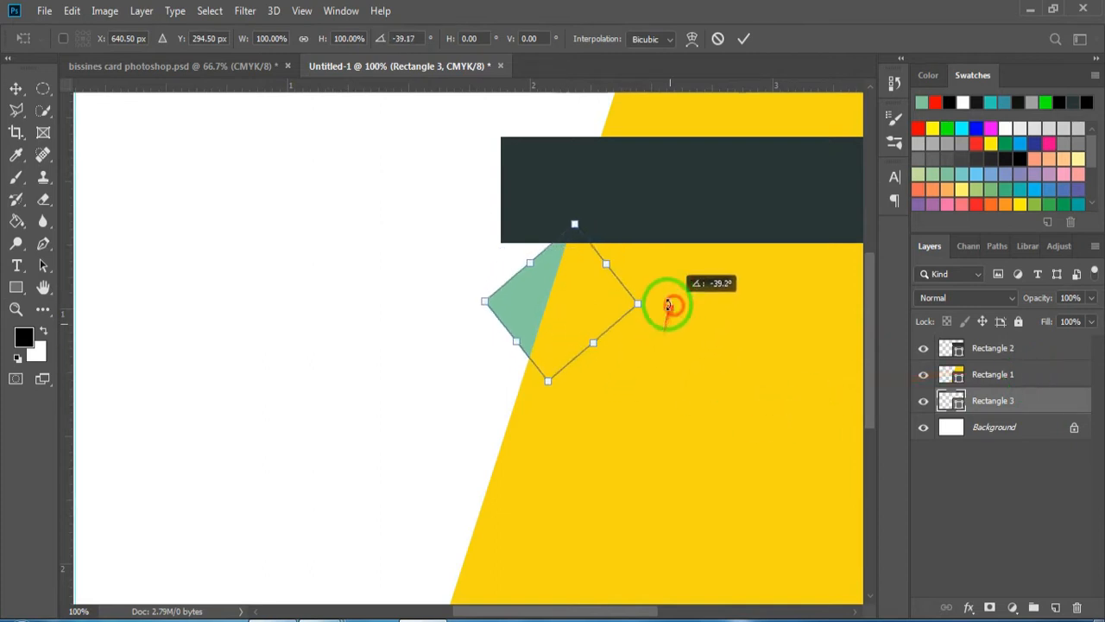
{"action": "left_click_drag", "start_coordinate": [590, 308], "coordinate": [594, 265]}
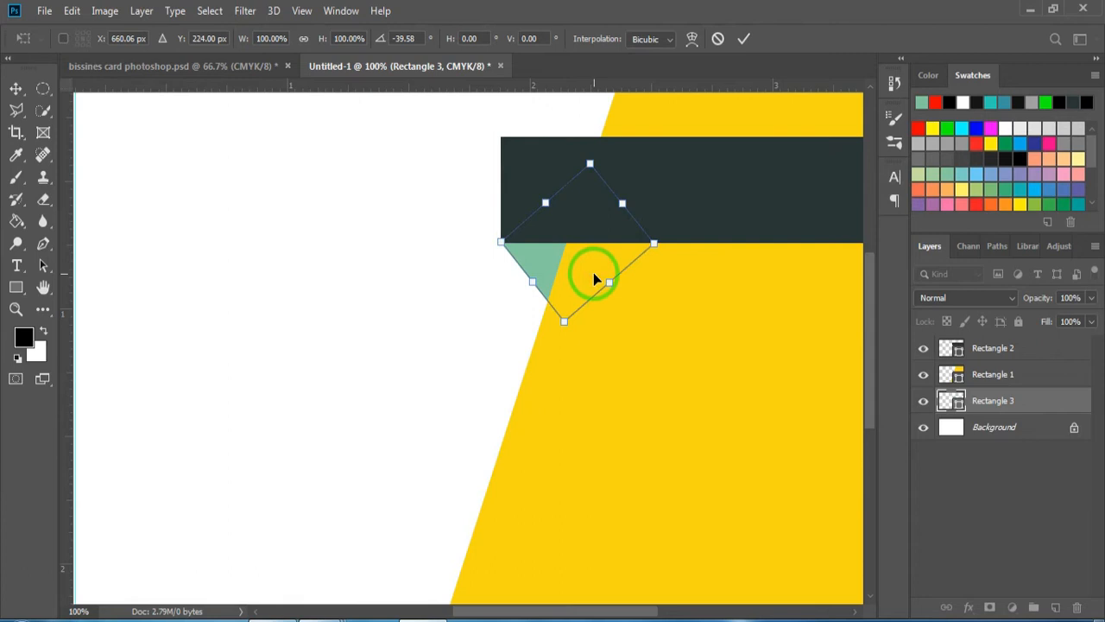
{"action": "key", "text": "Return"}
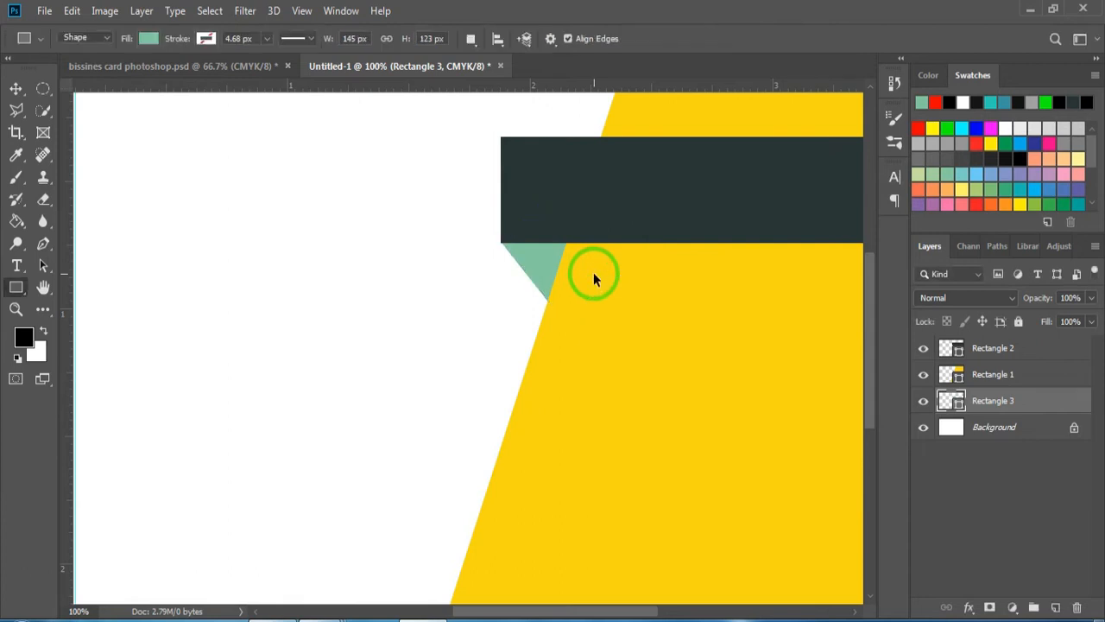
Change the rotated green rectangle's fill to near-black #131614.
{"action": "key", "text": "ctrl+minus"}
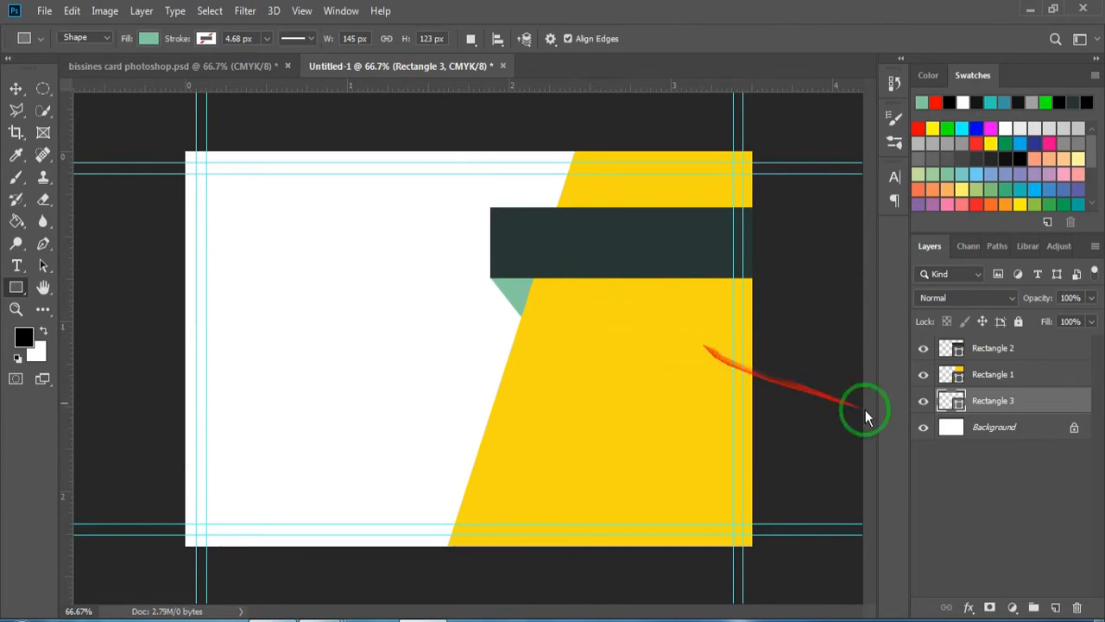
{"action": "double_click", "coordinate": [954, 400]}
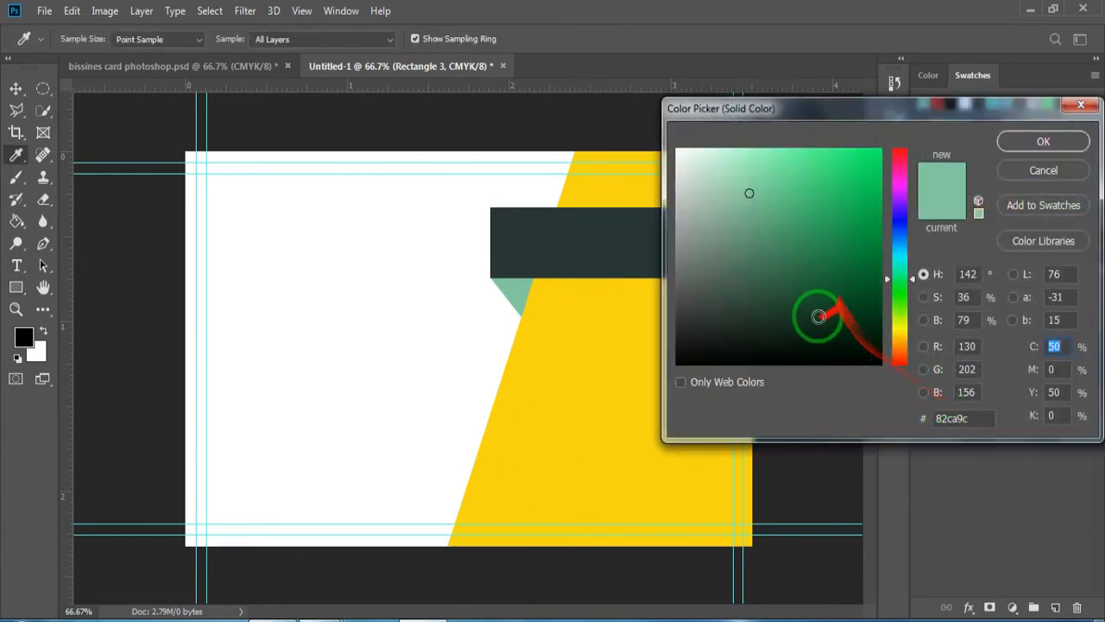
{"action": "left_click", "coordinate": [709, 328]}
{"action": "left_click", "coordinate": [721, 339]}
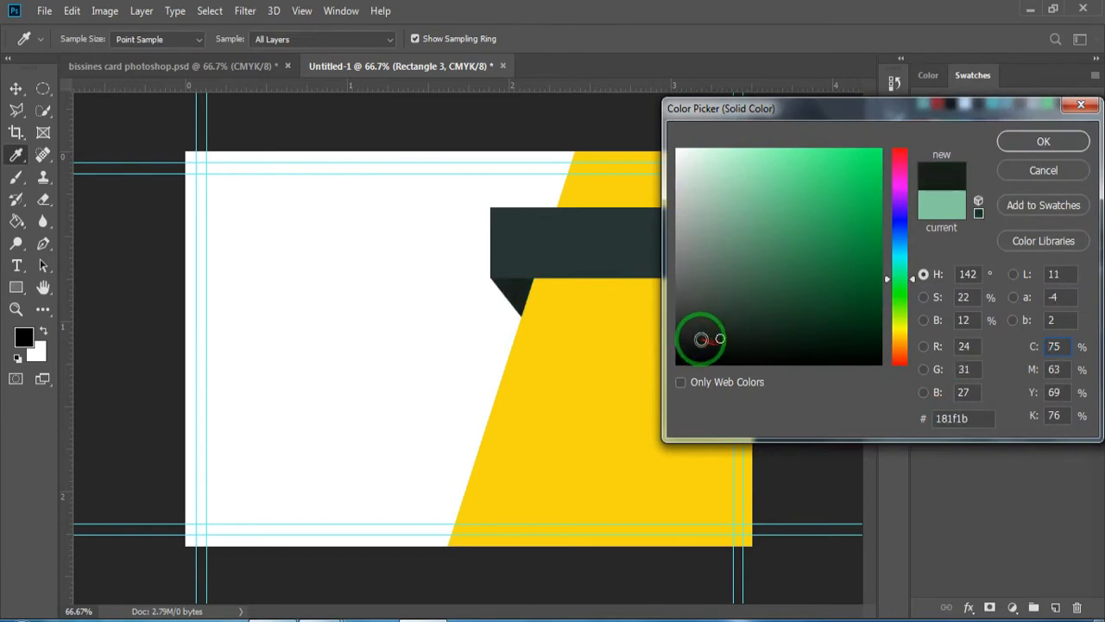
{"action": "left_click", "coordinate": [698, 336]}
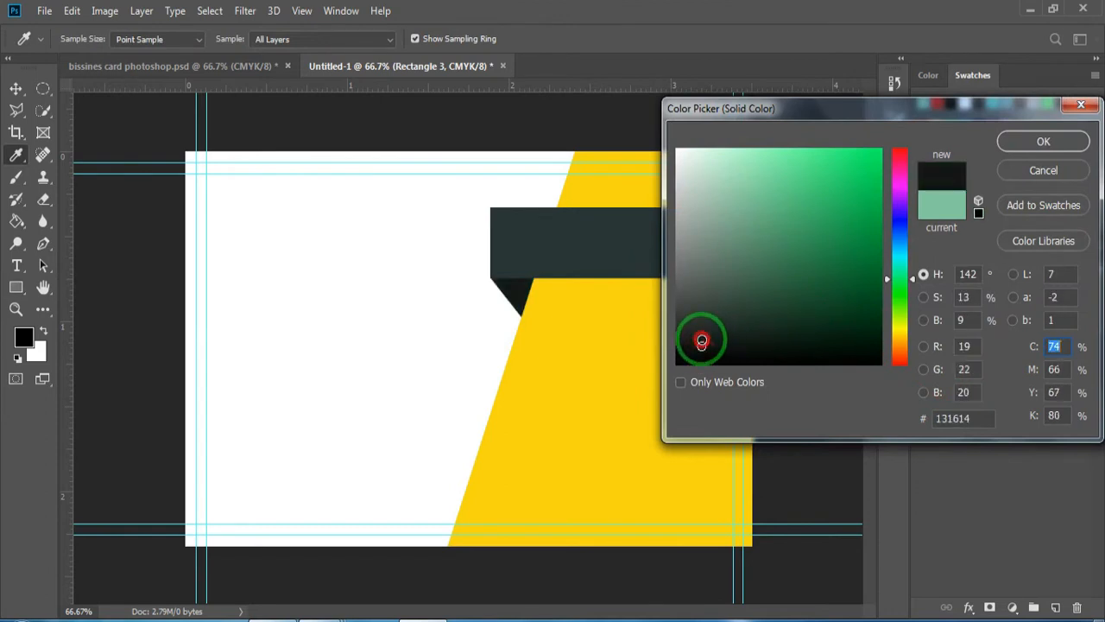
{"action": "left_click", "coordinate": [1016, 141]}
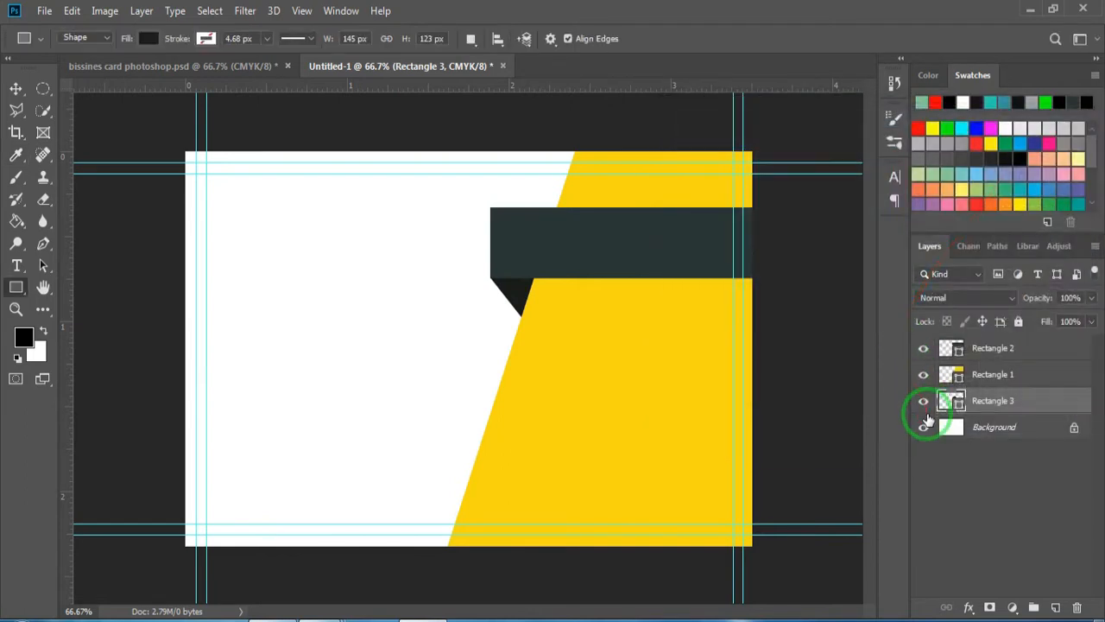
Rotate the near-black fold shape about 5.9° further counter-clockwise and shift it to about X 659 px, Y 219 px.
{"action": "key", "text": "ctrl+t"}
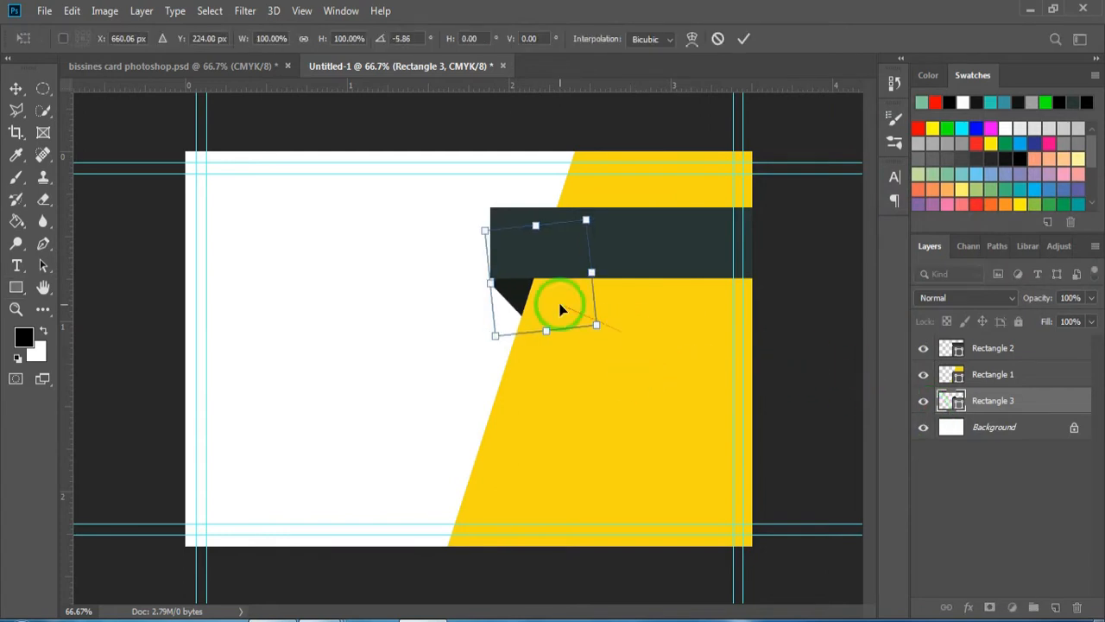
{"action": "left_click_drag", "start_coordinate": [563, 306], "coordinate": [565, 299]}
{"action": "key", "text": "ctrl+plus"}
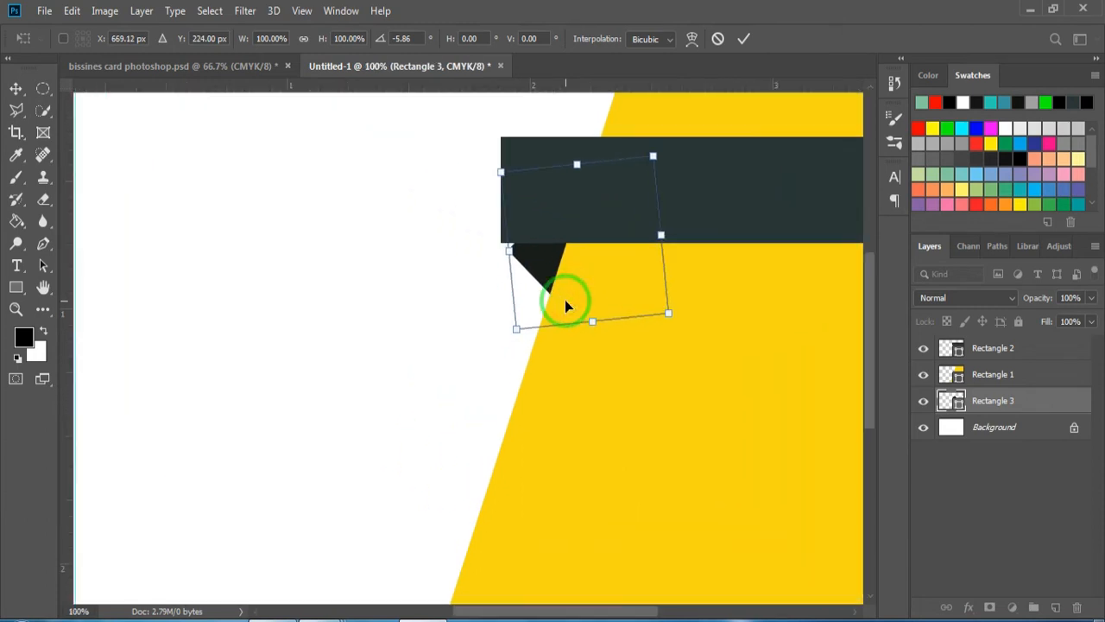
{"action": "key", "text": "Left"}
{"action": "key", "text": "Left"}
{"action": "key", "text": "Left"}
{"action": "key", "text": "Left"}
{"action": "key", "text": "Left"}
{"action": "key", "text": "Left"}
{"action": "key", "text": "Left"}
{"action": "key", "text": "Left"}
{"action": "key", "text": "Up"}
{"action": "key", "text": "Up"}
{"action": "key", "text": "Up"}
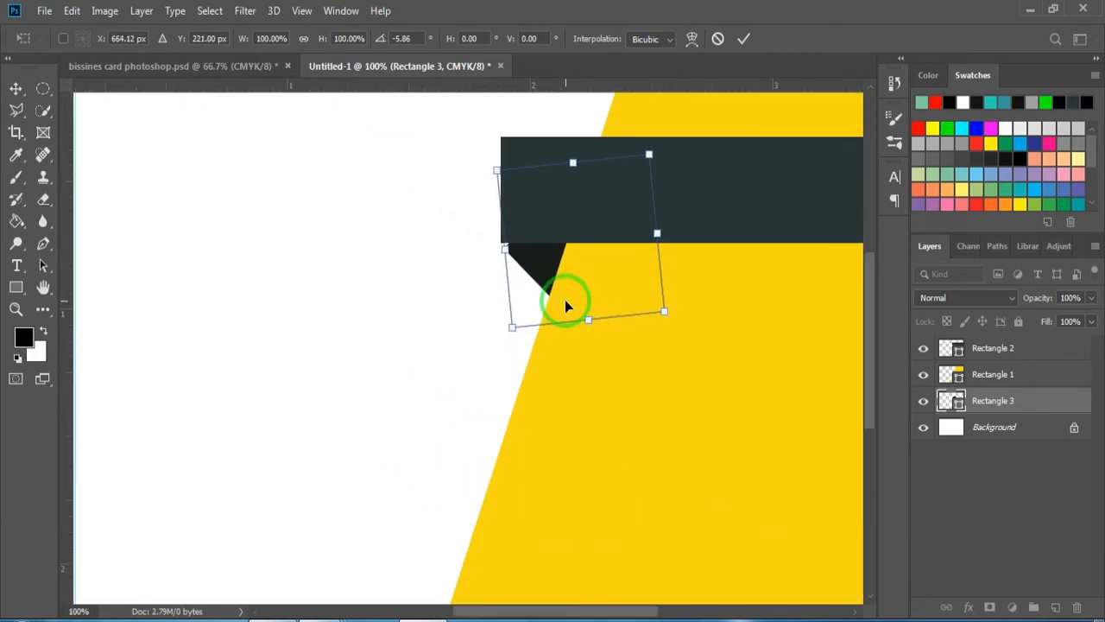
{"action": "key", "text": "Left"}
{"action": "key", "text": "Left"}
{"action": "key", "text": "Up"}
{"action": "key", "text": "Up"}
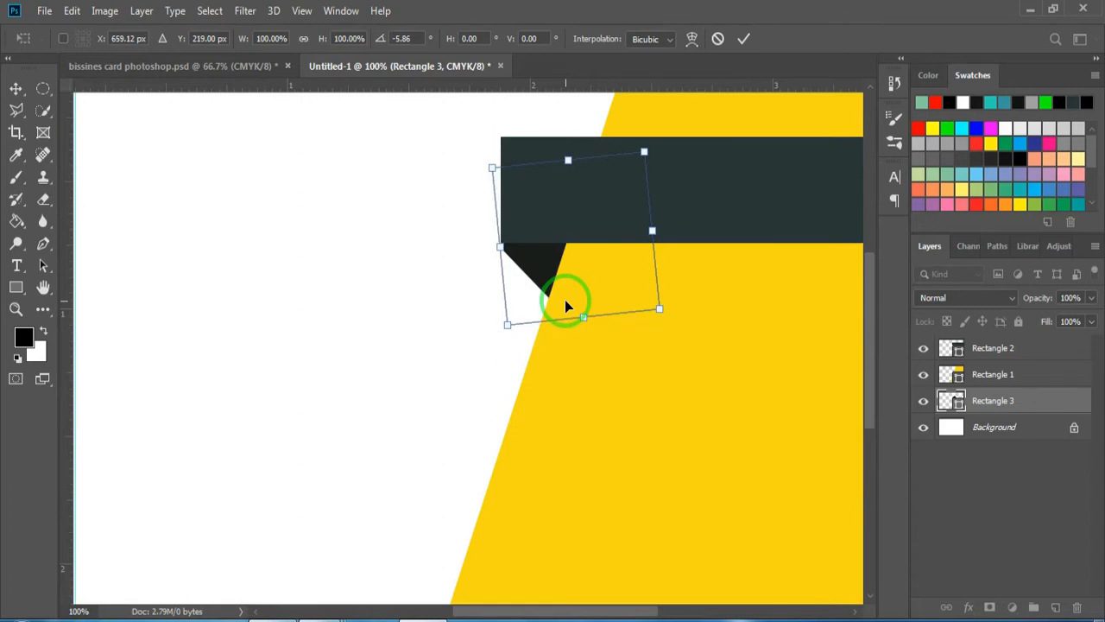
{"action": "key", "text": "u"}
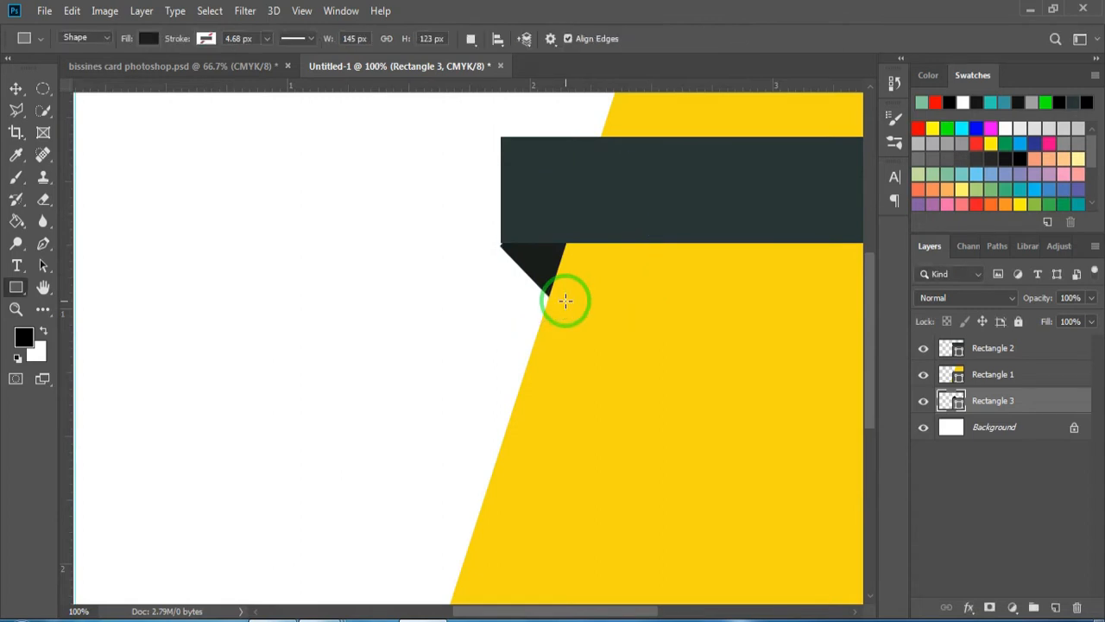
Fine-tune the fold shape's position with Free Transform to X 660.5 px, Y 216 px, flush with the bar's lower-left corner.
{"action": "key", "text": "ctrl+t"}
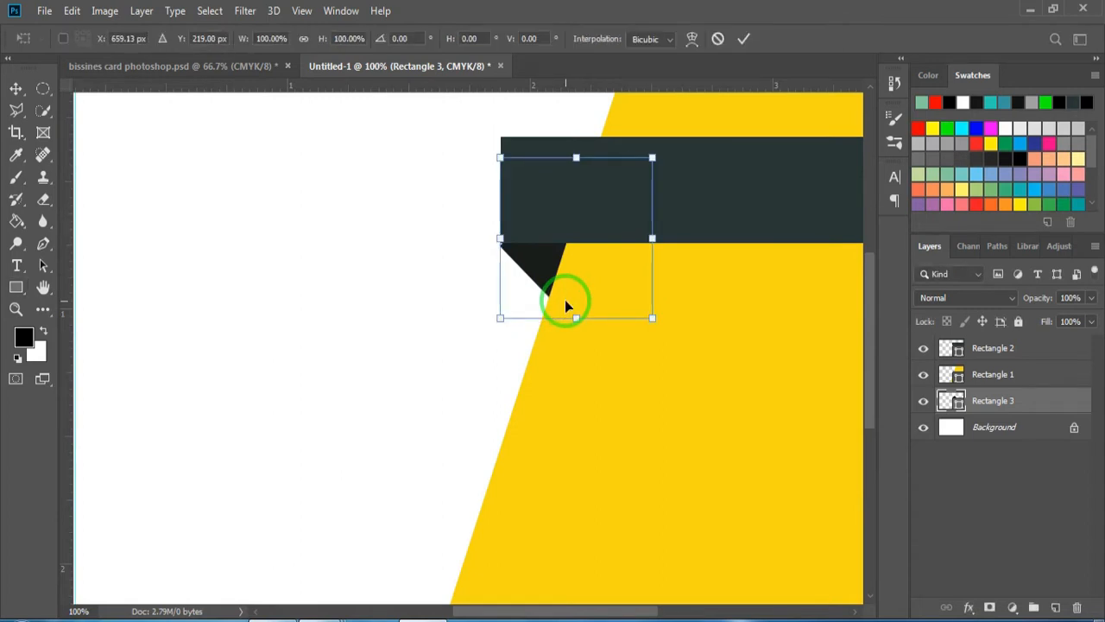
{"action": "key", "text": "Right"}
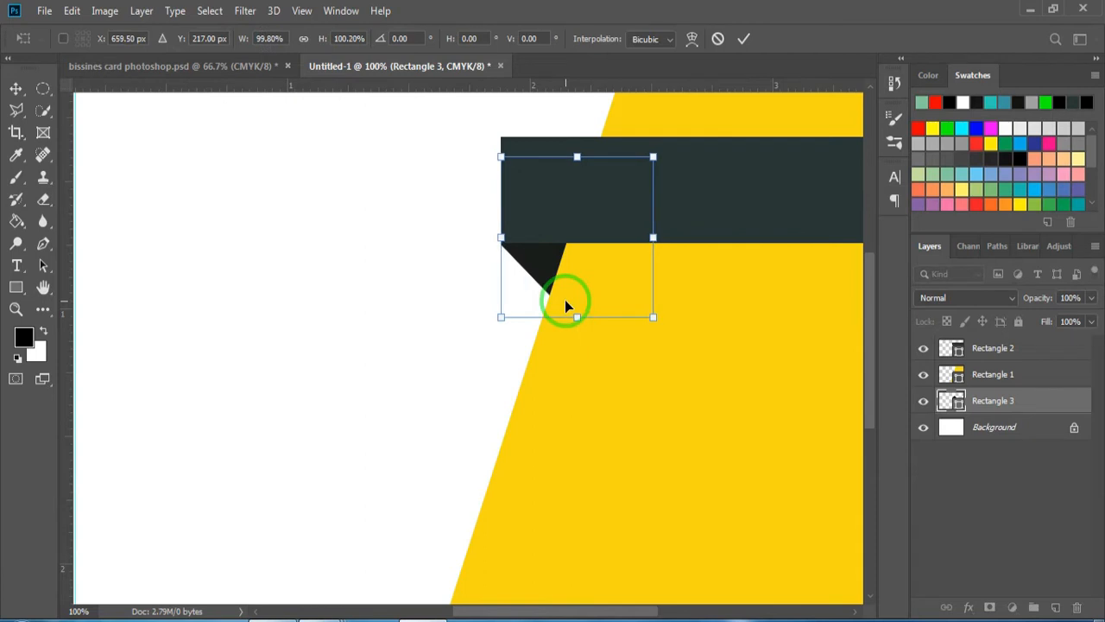
{"action": "key", "text": "Return"}
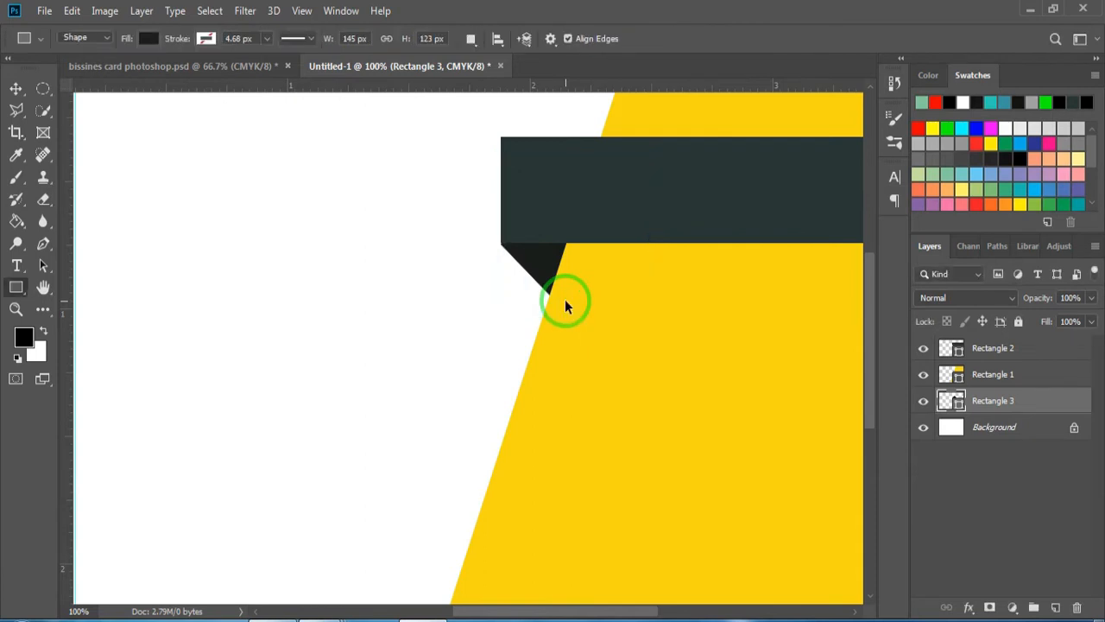
{"action": "key", "text": "ctrl+t"}
{"action": "key", "text": "Right"}
{"action": "key", "text": "Return"}
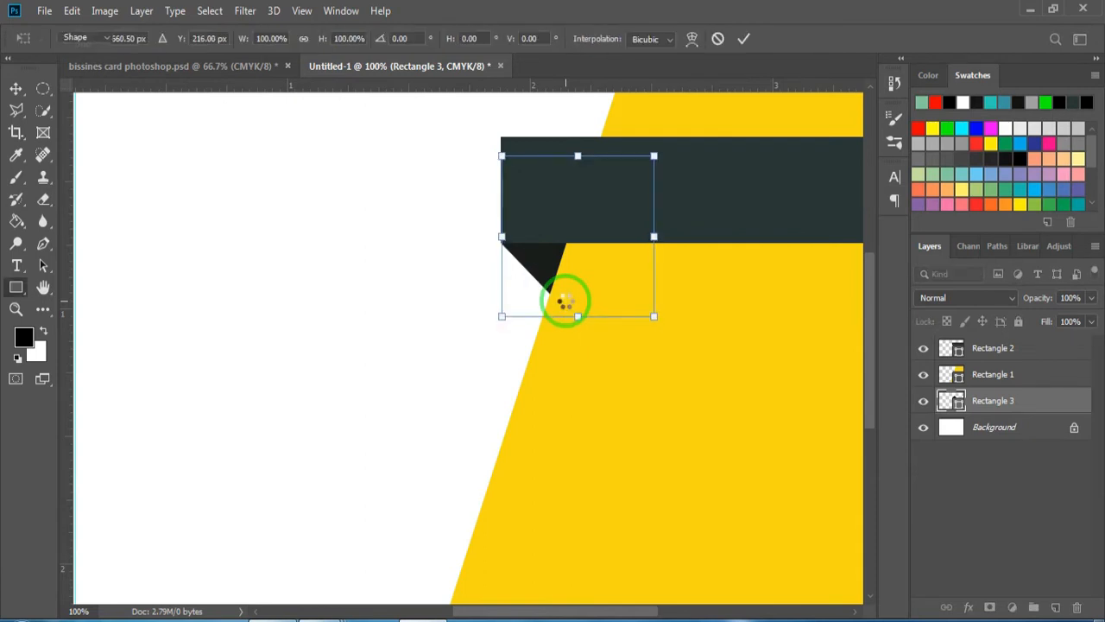
{"action": "key", "text": "ctrl+minus"}
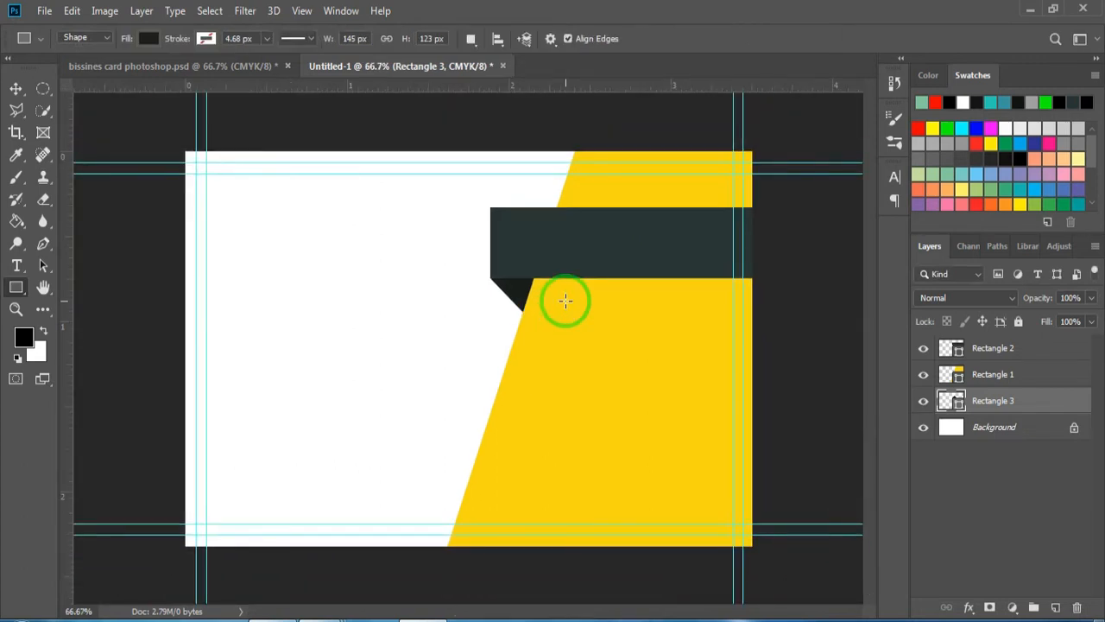
Draw a black rectangle about 1319 × 795 px covering the whole card, directly above the Background layer.
{"action": "left_click", "coordinate": [993, 348]}
{"action": "left_click", "coordinate": [980, 401]}
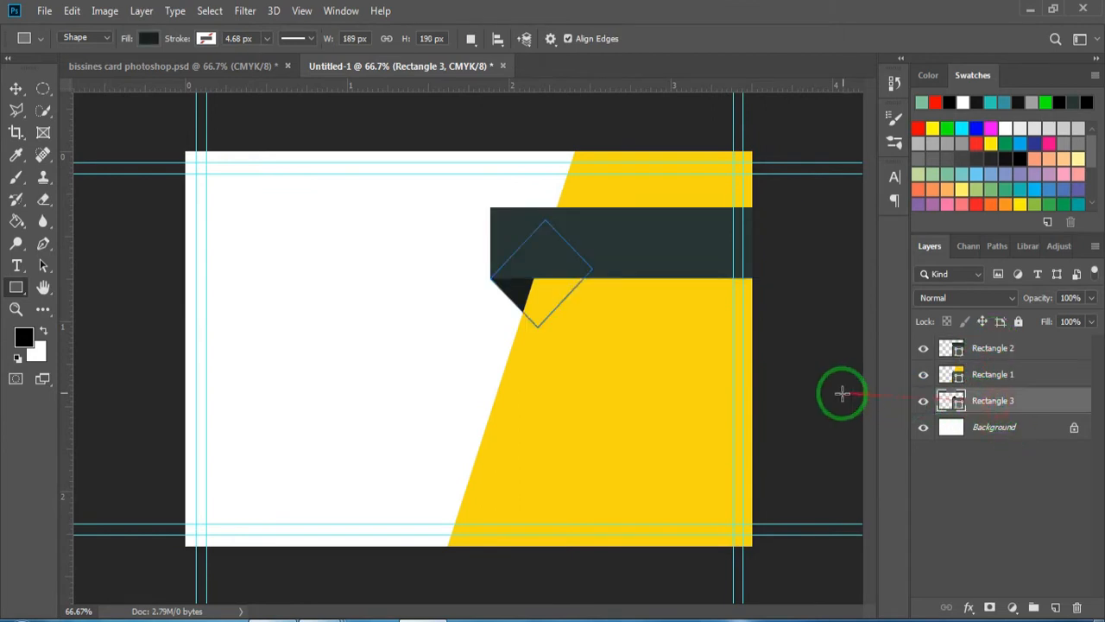
{"action": "left_click", "coordinate": [998, 426]}
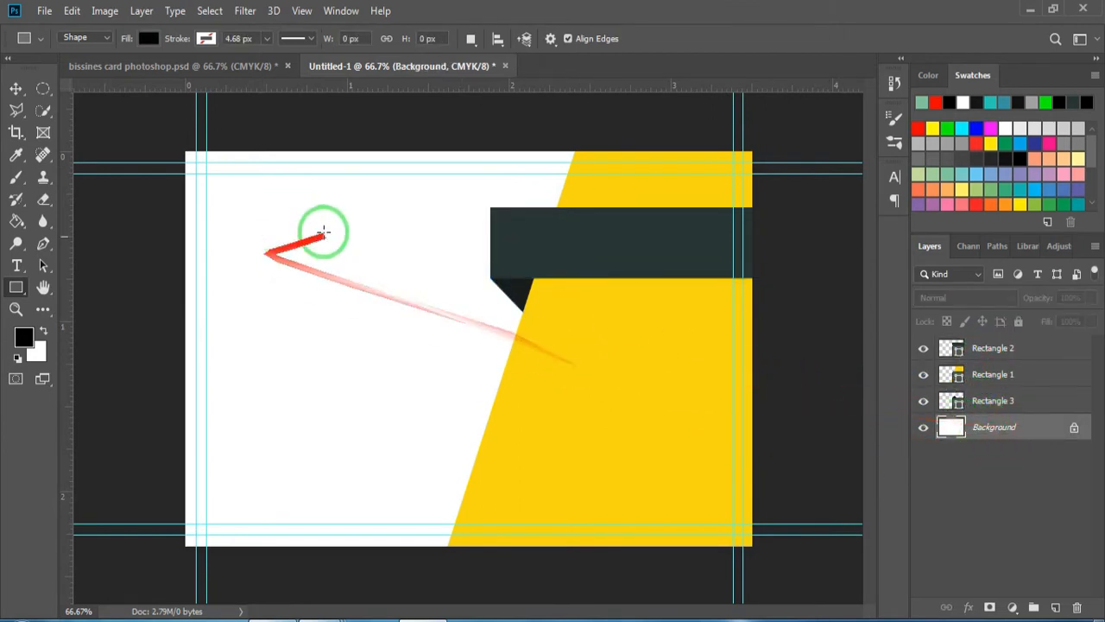
{"action": "left_click_drag", "start_coordinate": [104, 122], "coordinate": [816, 573]}
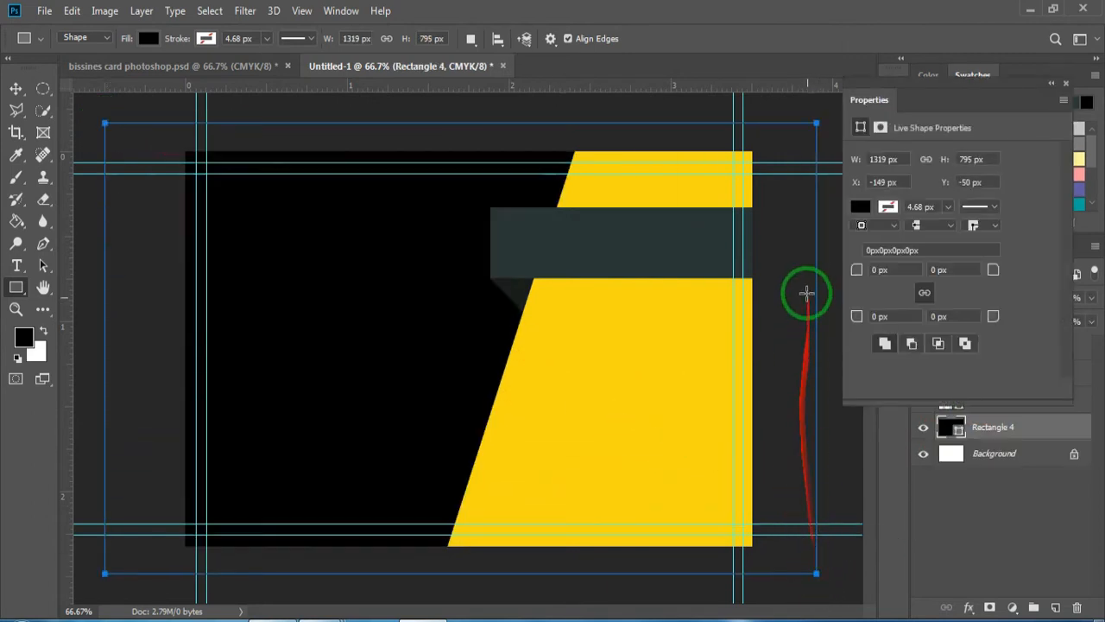
{"action": "left_click", "coordinate": [1068, 84]}
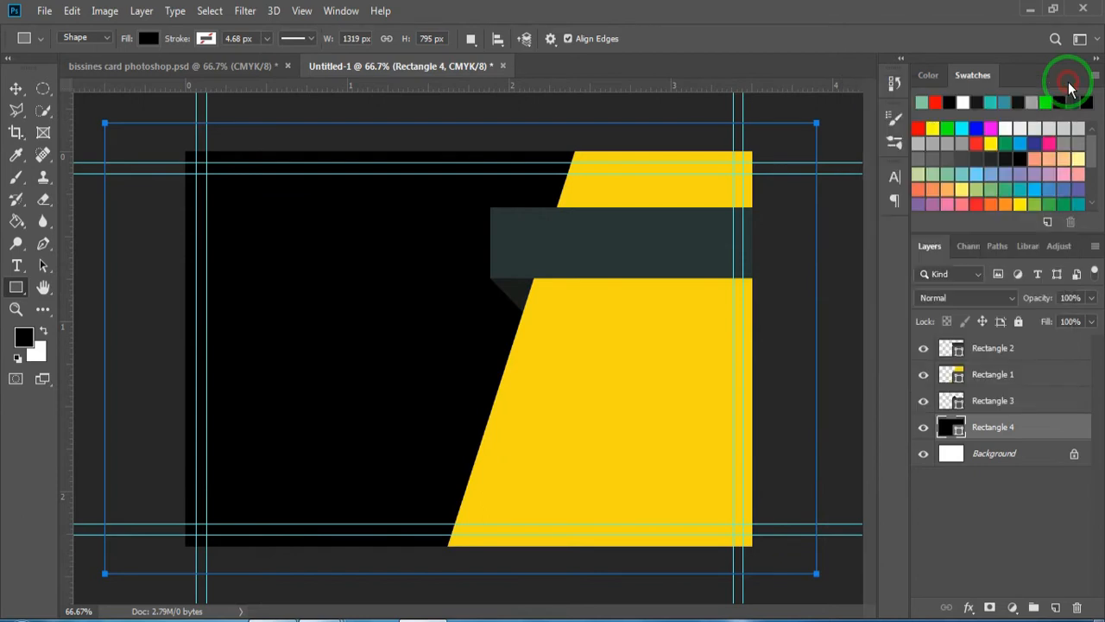
Change the full-card rectangle's fill to slate blue #446273.
{"action": "double_click", "coordinate": [951, 430]}
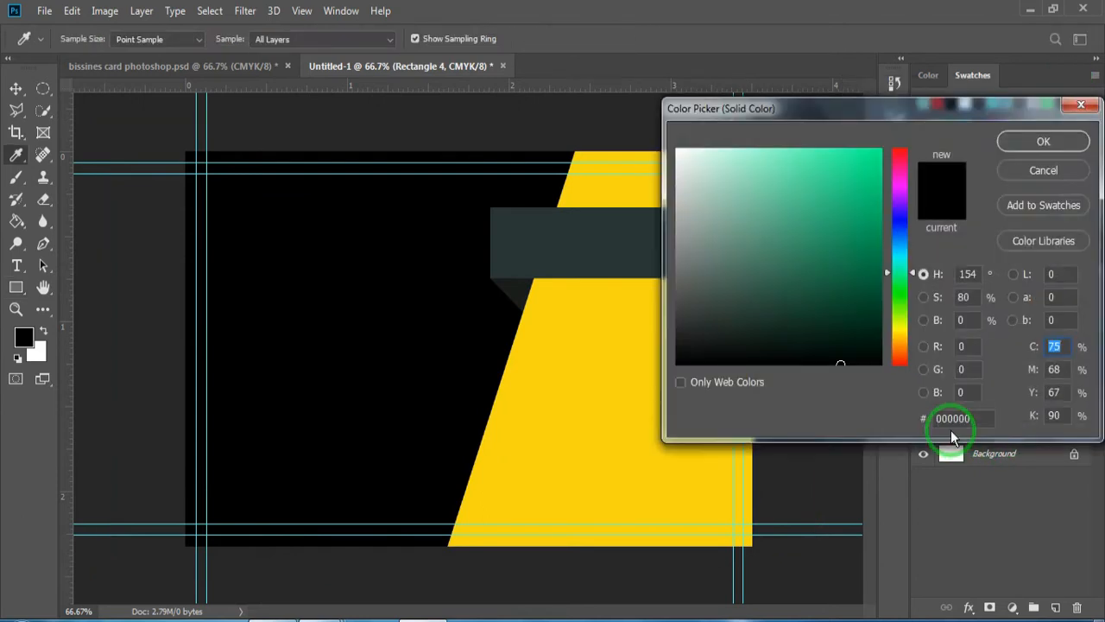
{"action": "left_click", "coordinate": [945, 419]}
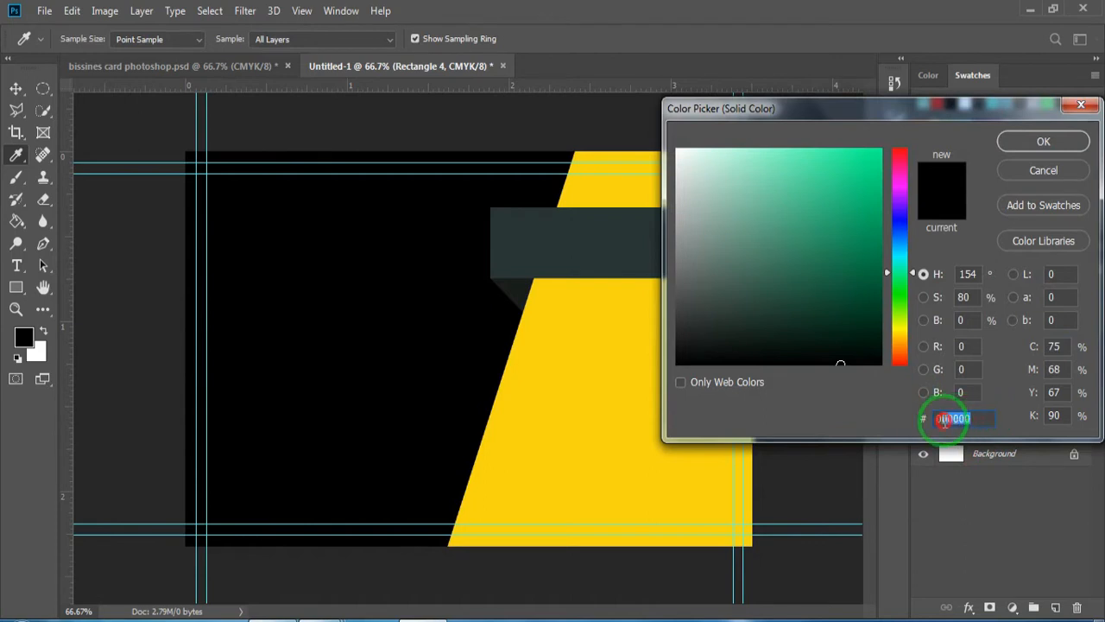
{"action": "type", "text": "446"}
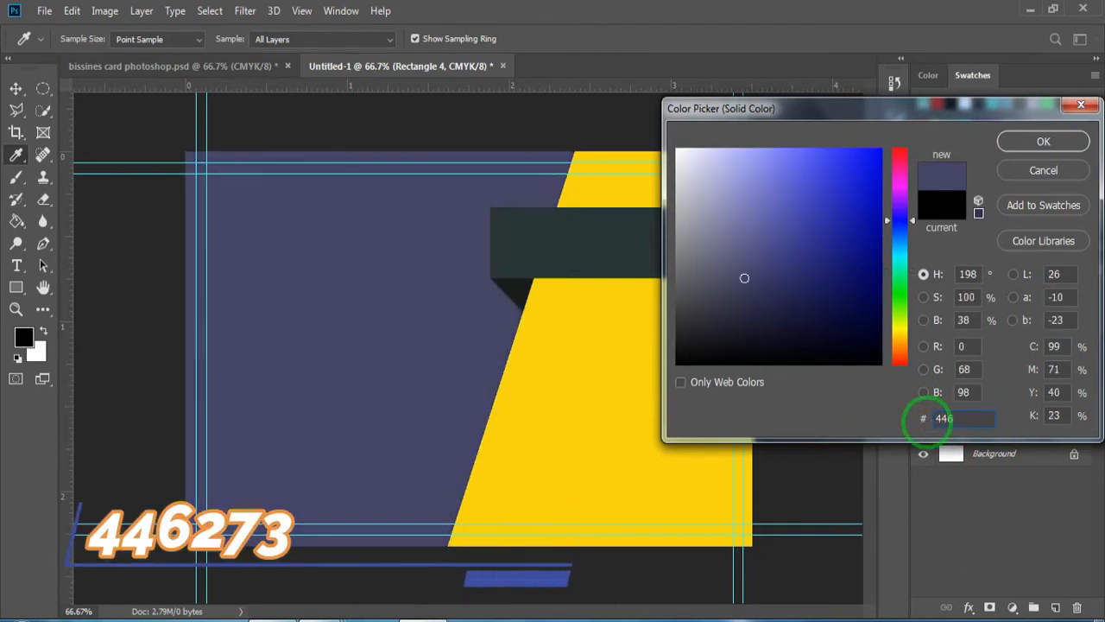
{"action": "type", "text": "27"}
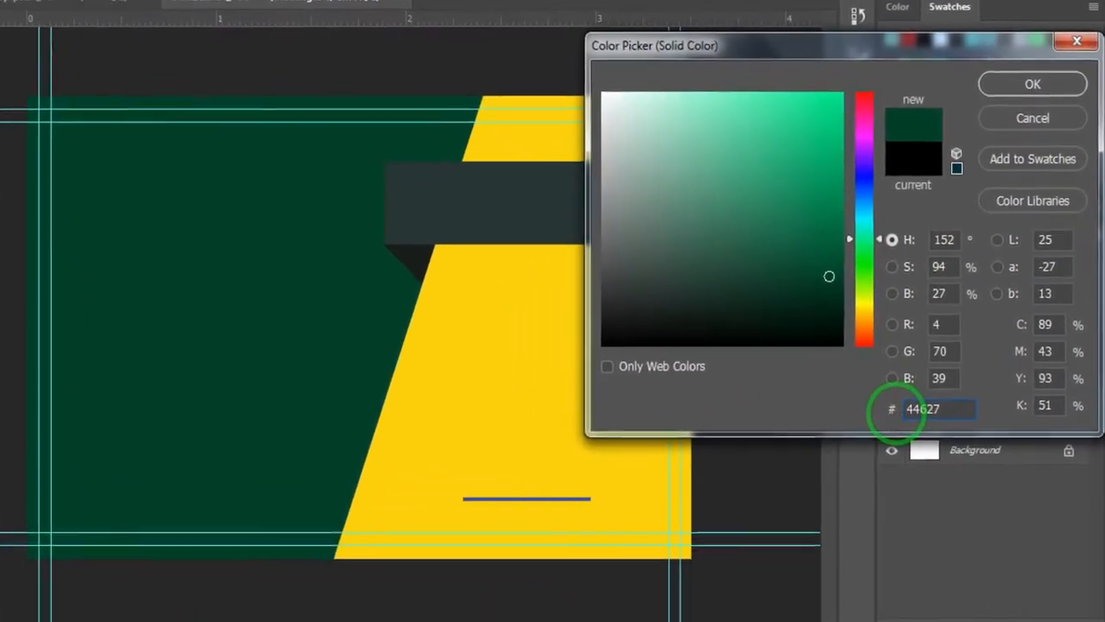
{"action": "type", "text": "3"}
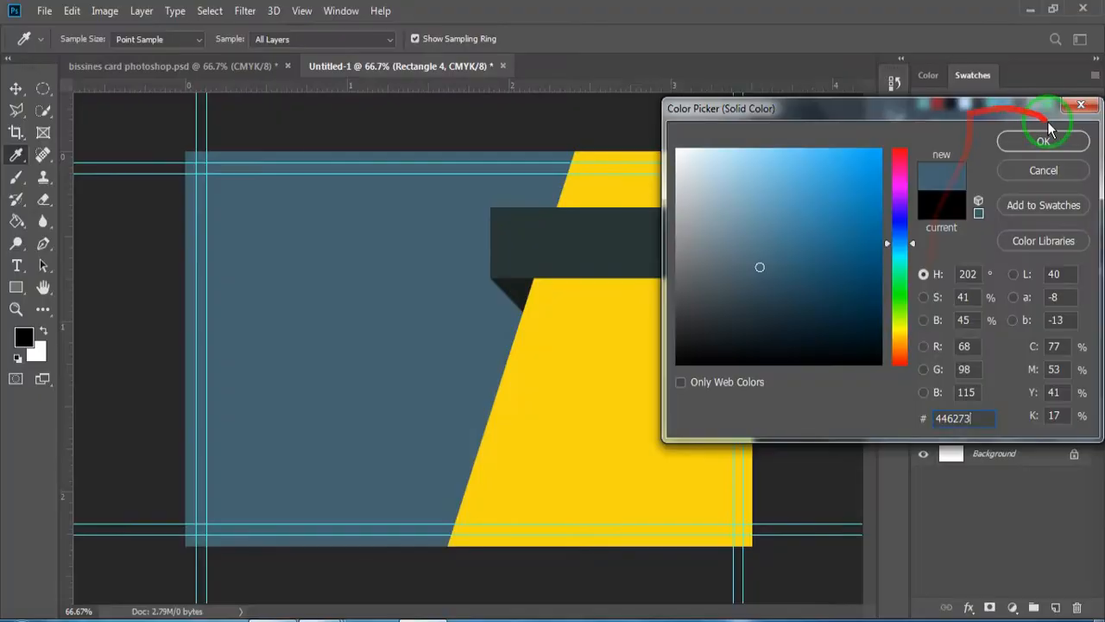
{"action": "left_click", "coordinate": [1038, 77]}
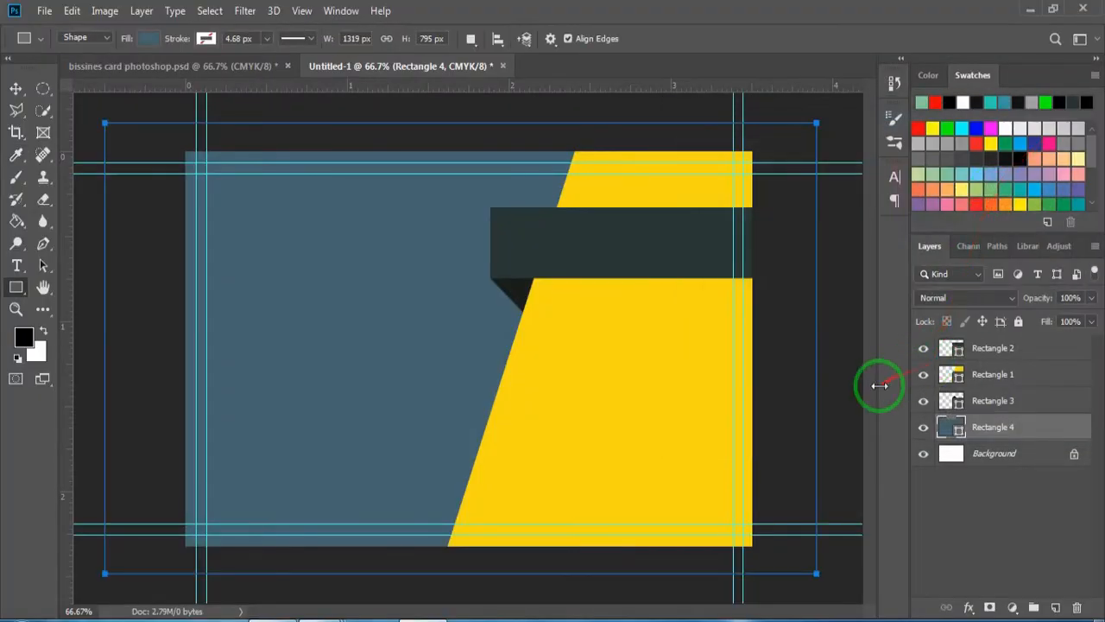
{"action": "key", "text": "Return"}
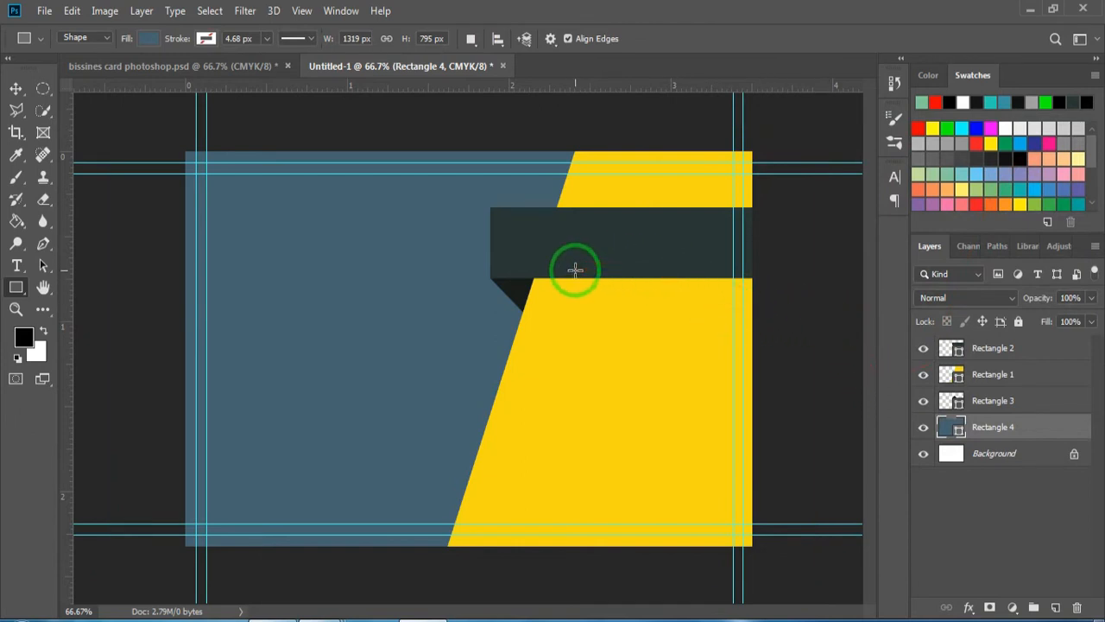
Add a text box reading "learn easy" in the upper part of the dark bar and place its layer above all shapes.
{"action": "scroll", "coordinate": [575, 270], "scroll_direction": "up", "scroll_amount": 1}
{"action": "left_click_drag", "start_coordinate": [648, 257], "coordinate": [508, 336]}
{"action": "scroll", "coordinate": [508, 333], "scroll_direction": "down", "scroll_amount": 1}
{"action": "left_click", "coordinate": [17, 267]}
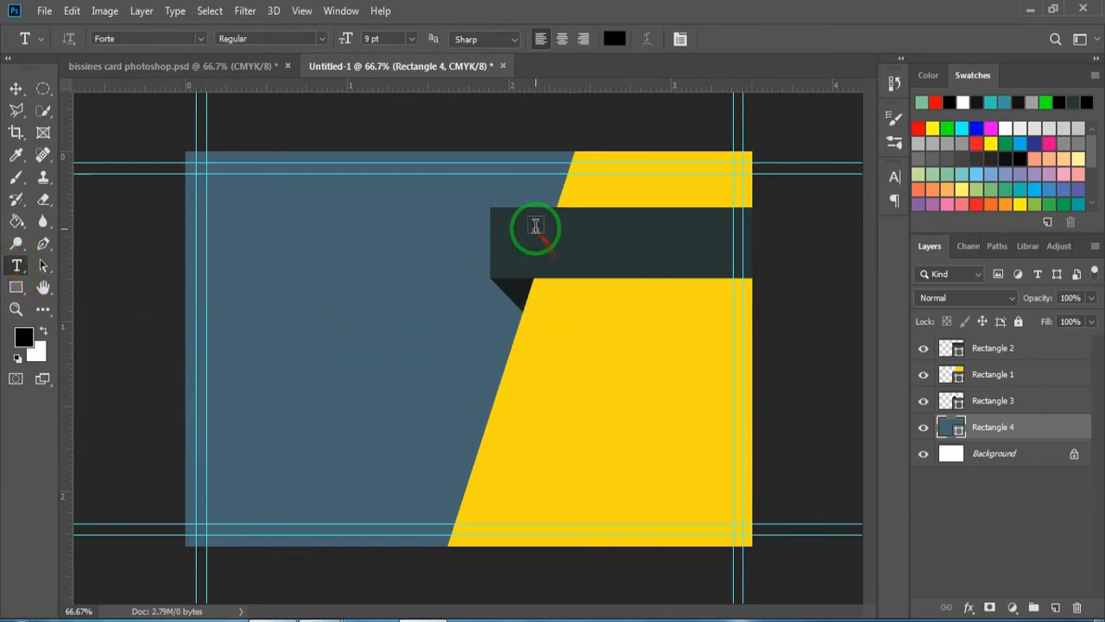
{"action": "left_click_drag", "start_coordinate": [526, 222], "coordinate": [733, 249]}
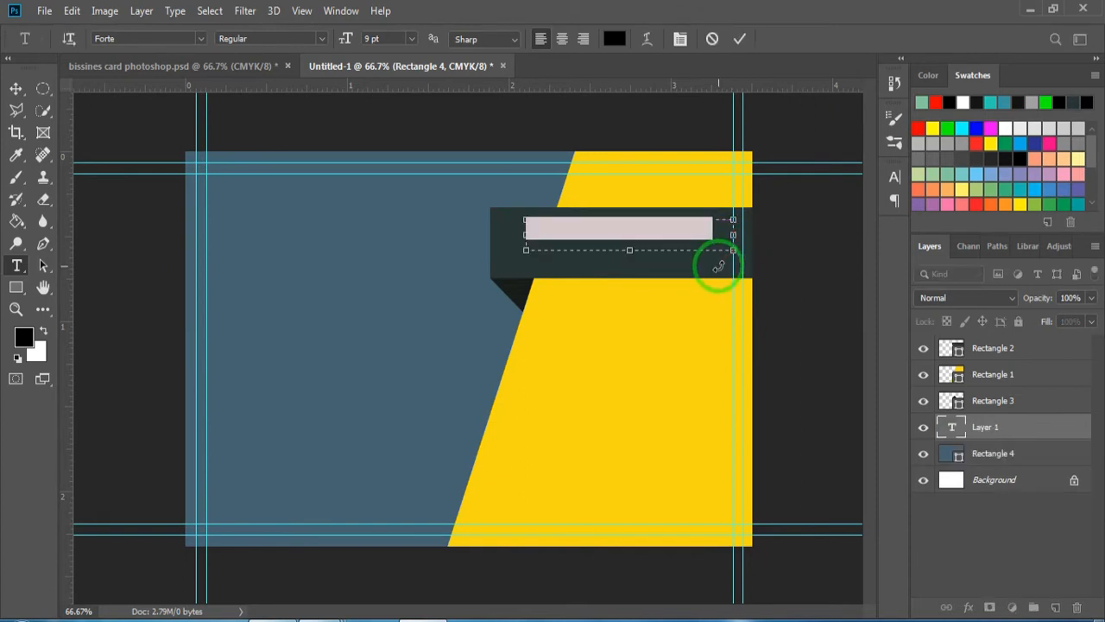
{"action": "key", "text": "BackSpace"}
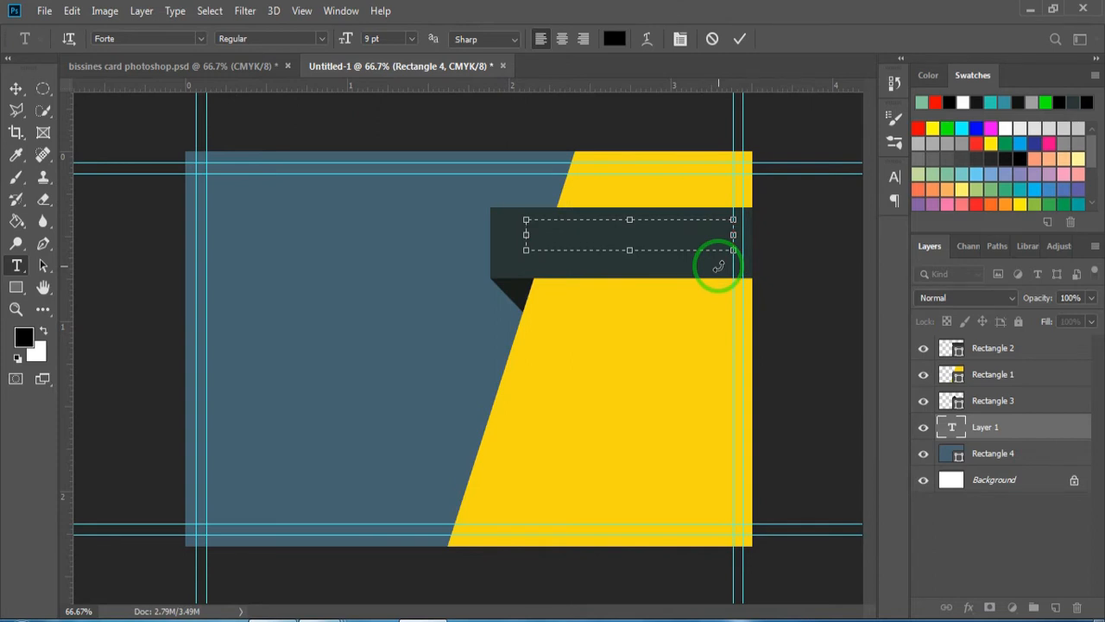
{"action": "left_click", "coordinate": [719, 266]}
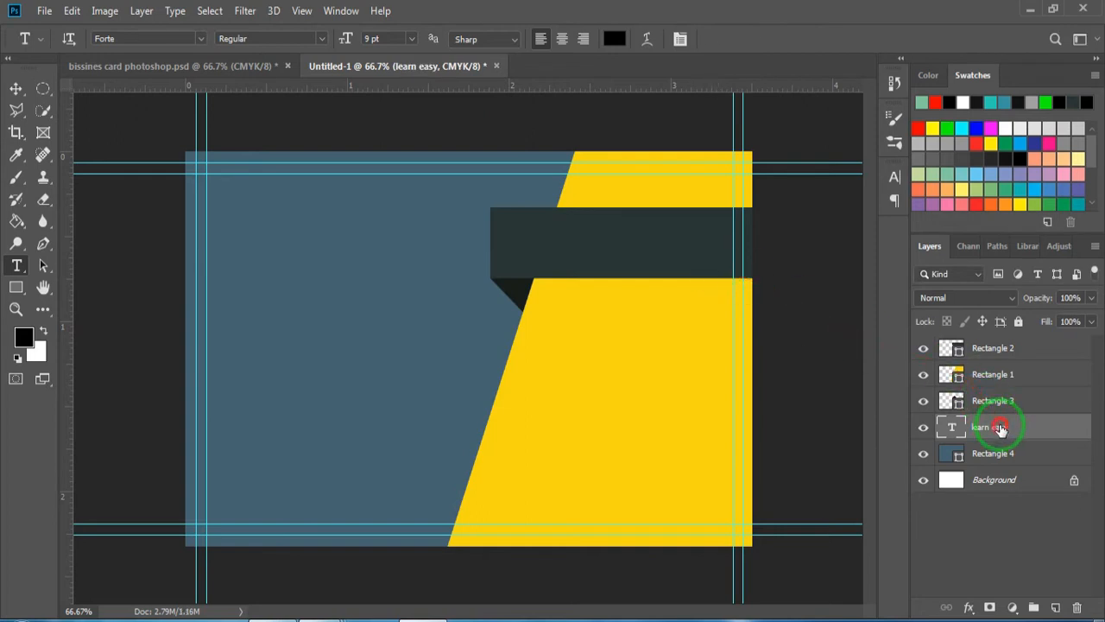
{"action": "left_click_drag", "start_coordinate": [967, 426], "coordinate": [985, 346]}
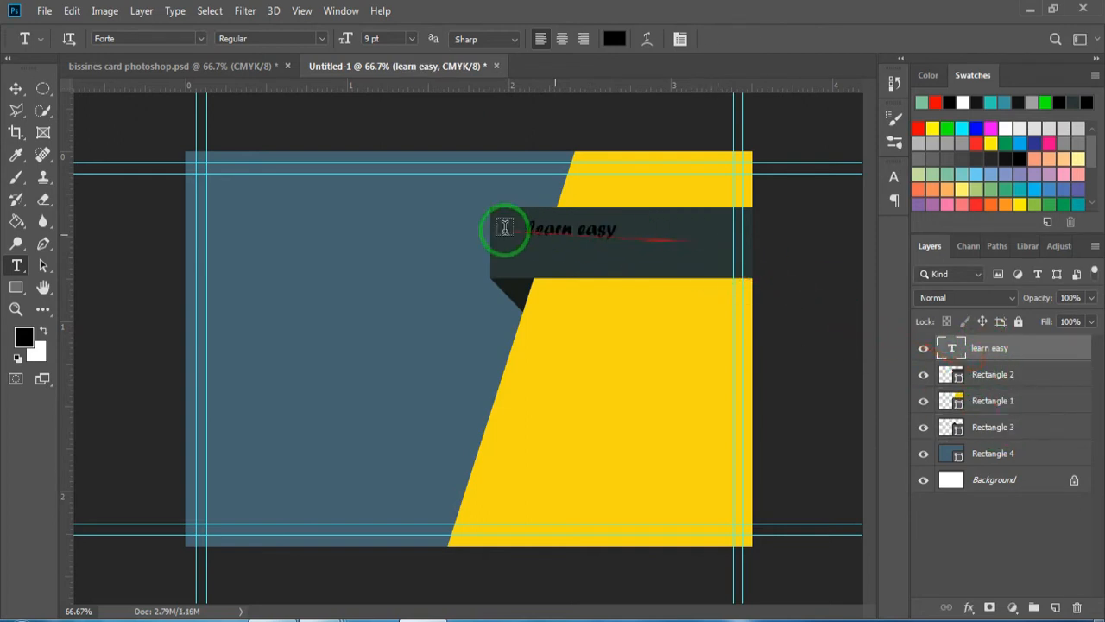
Set the "learn easy" text to a font size of 15 pt.
{"action": "left_click_drag", "start_coordinate": [528, 229], "coordinate": [617, 247]}
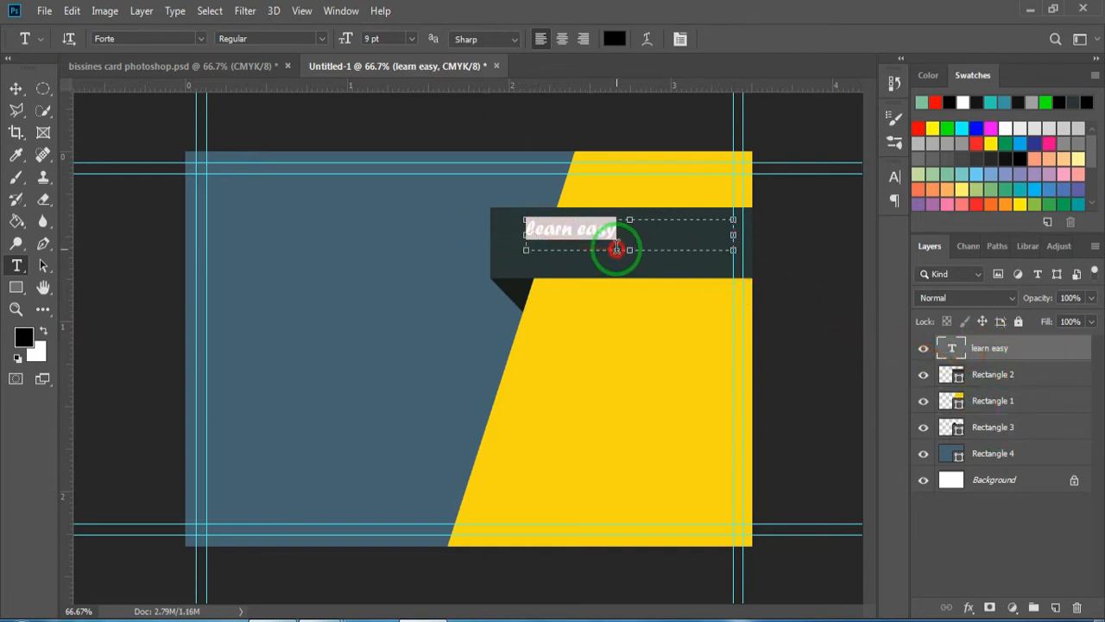
{"action": "left_click", "coordinate": [412, 38]}
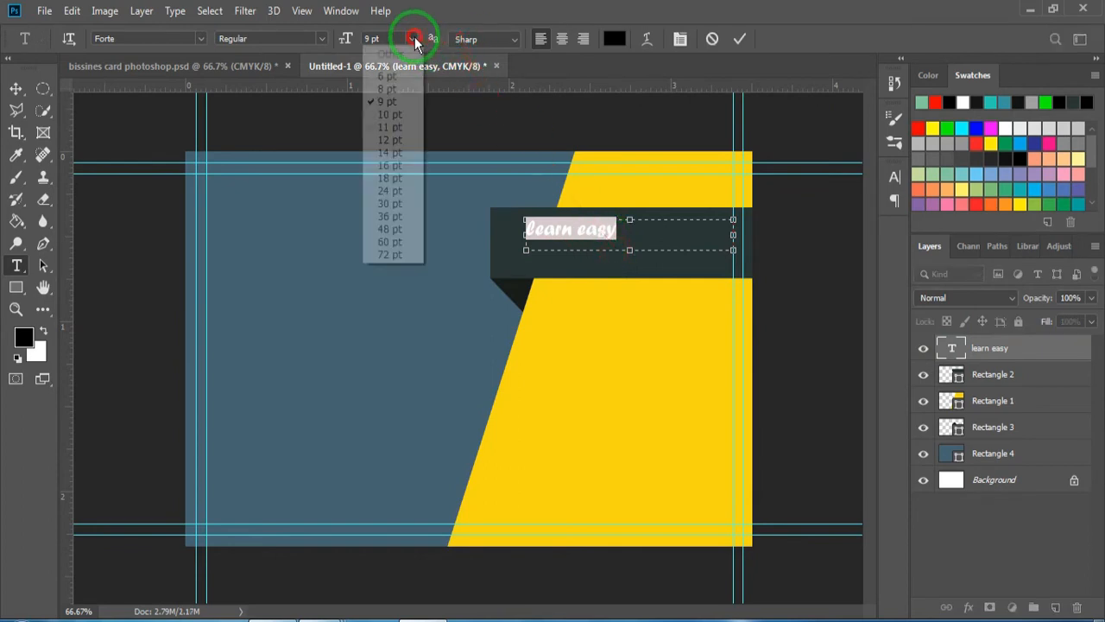
{"action": "left_click", "coordinate": [393, 152]}
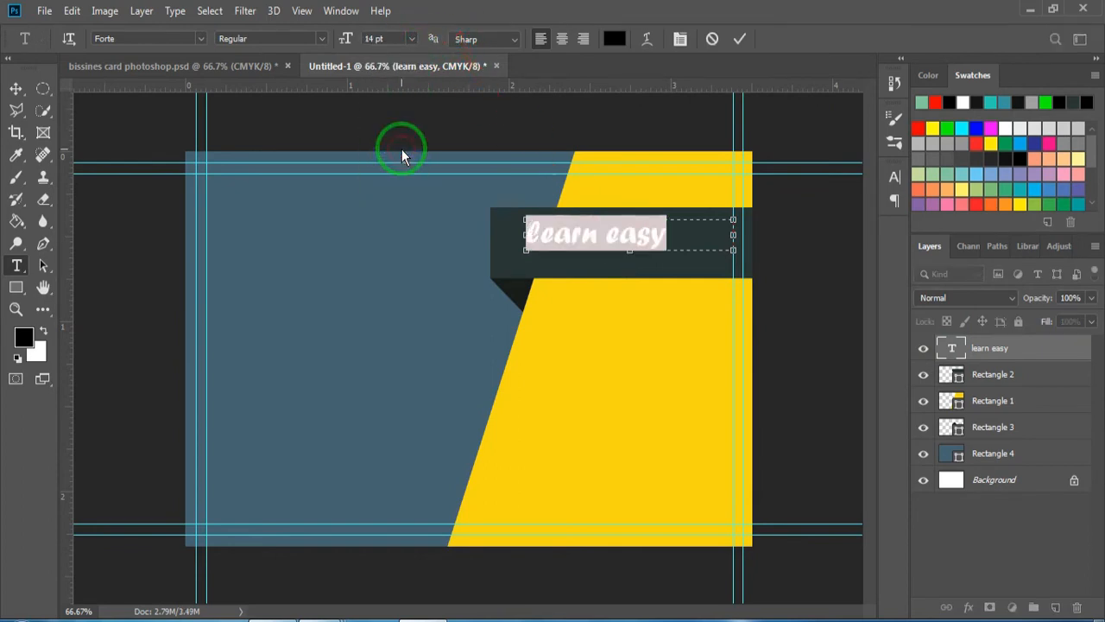
{"action": "left_click", "coordinate": [382, 38]}
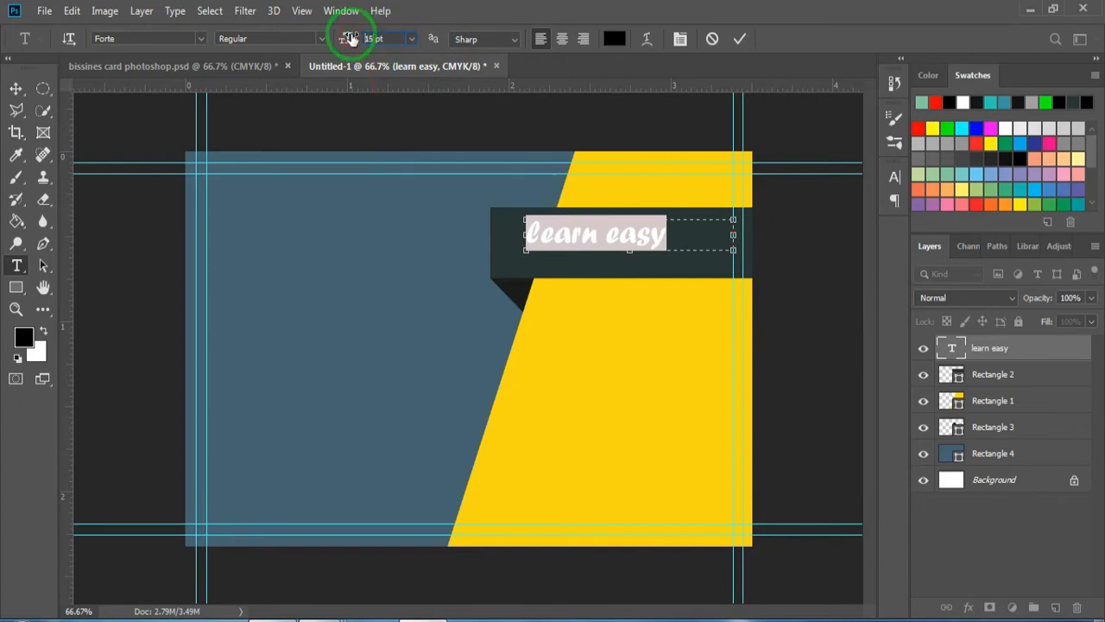
{"action": "left_click_drag", "start_coordinate": [349, 39], "coordinate": [351, 39]}
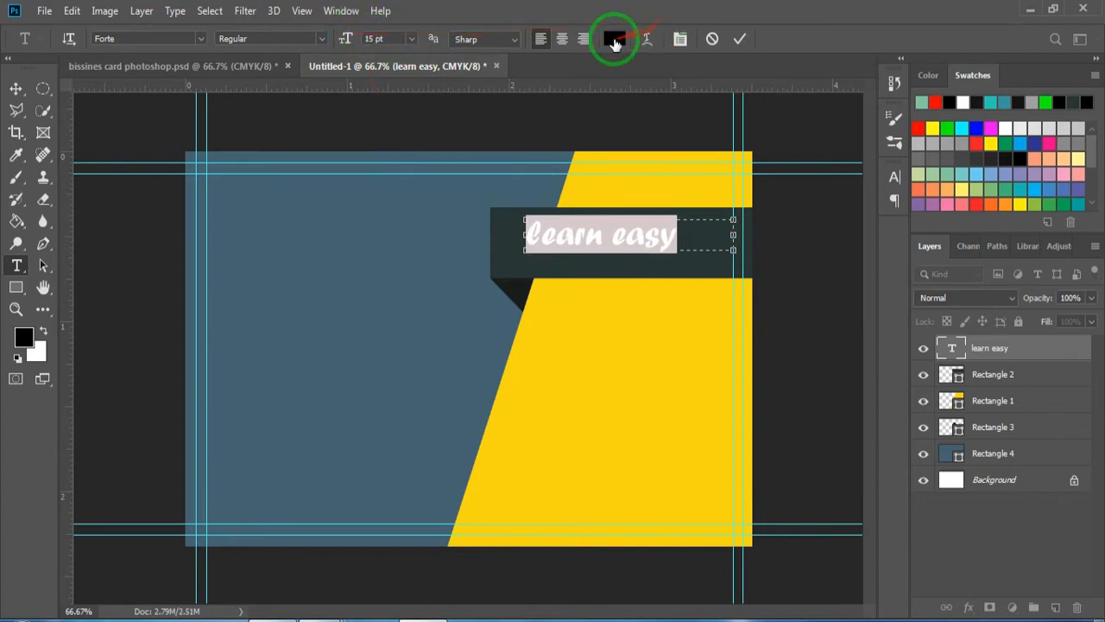
Change the "learn easy" text color to teal #3a96a3 and commit the text edit.
{"action": "left_click", "coordinate": [615, 39]}
{"action": "left_click_drag", "start_coordinate": [987, 420], "coordinate": [940, 421]}
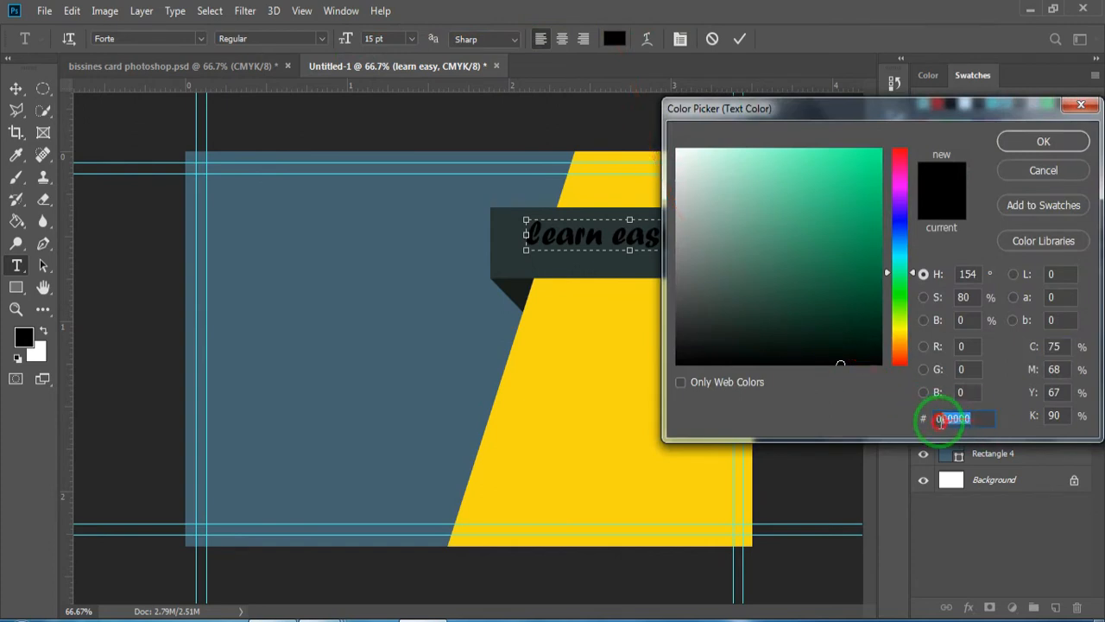
{"action": "left_click", "coordinate": [937, 421]}
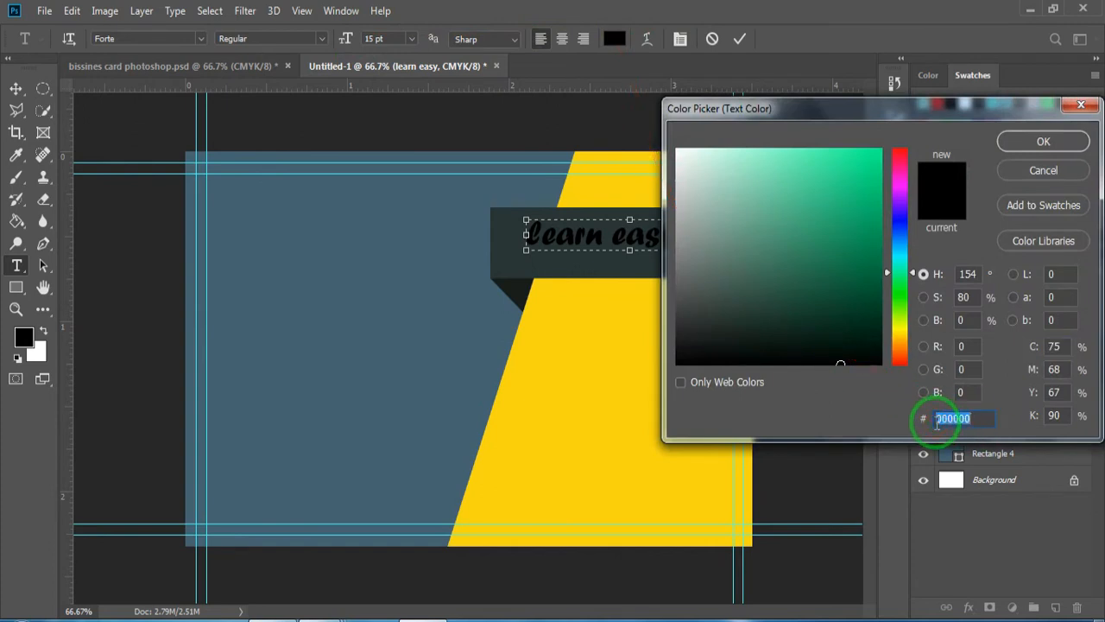
{"action": "type", "text": "3a9"}
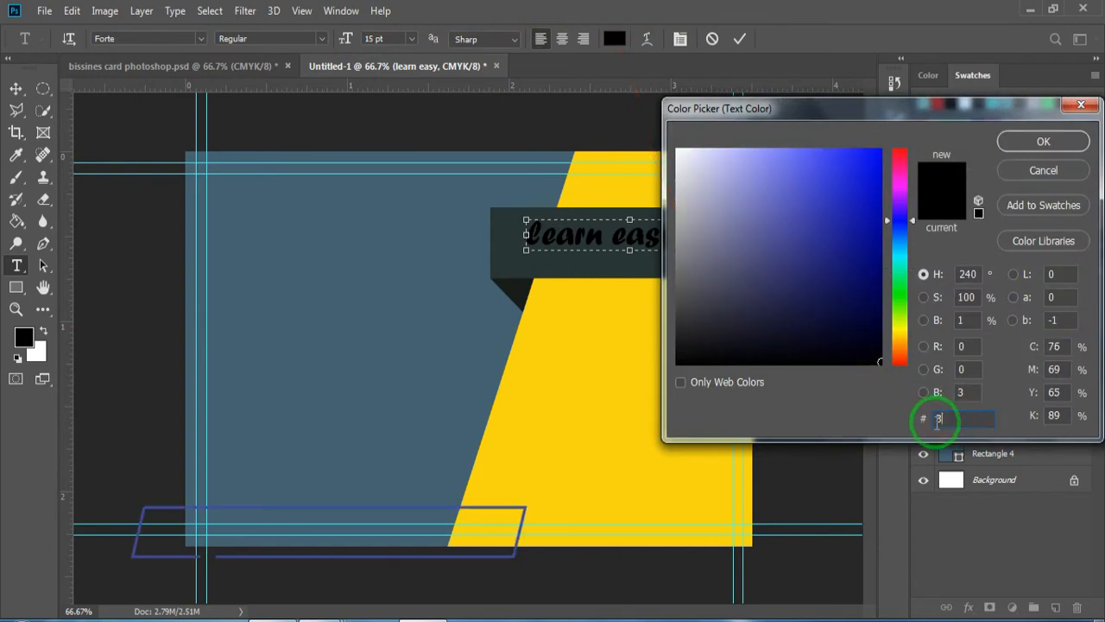
{"action": "type", "text": "6a3"}
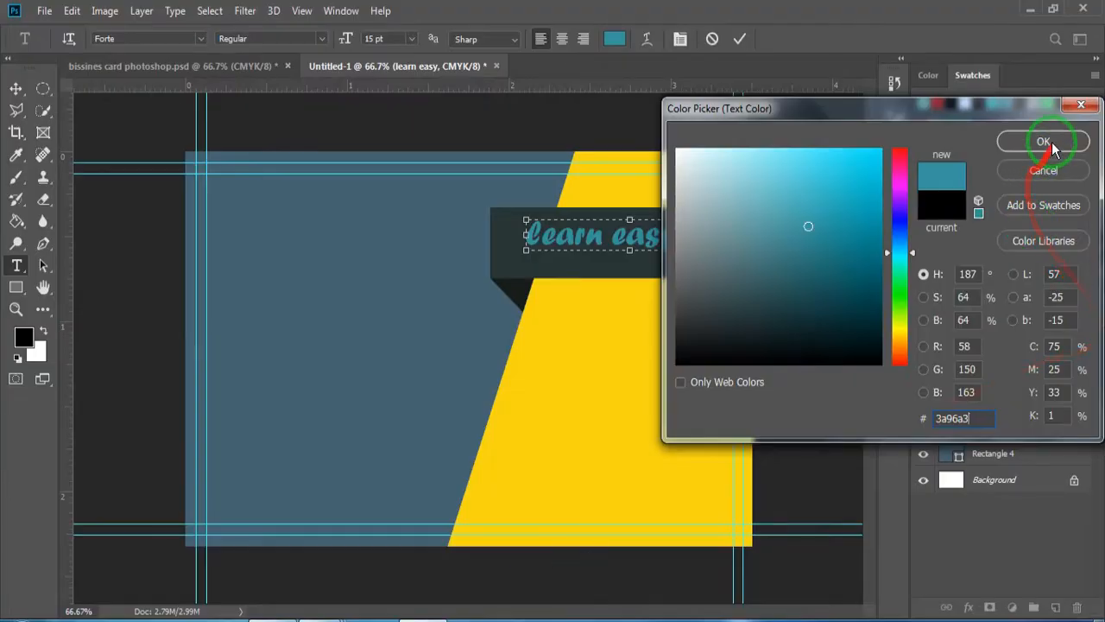
{"action": "left_click", "coordinate": [1037, 141]}
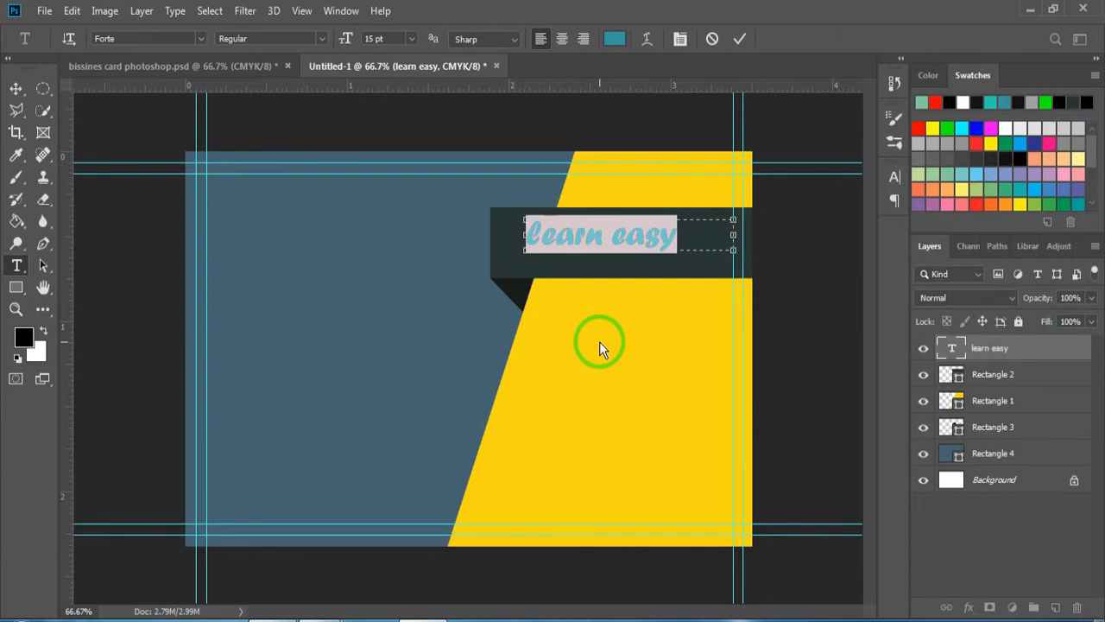
{"action": "key", "text": "ctrl+Return"}
Nudge the "learn easy" text right and up with Free Transform to about X 868.5 px, Y 136.8 px.
{"action": "key", "text": "ctrl+t"}
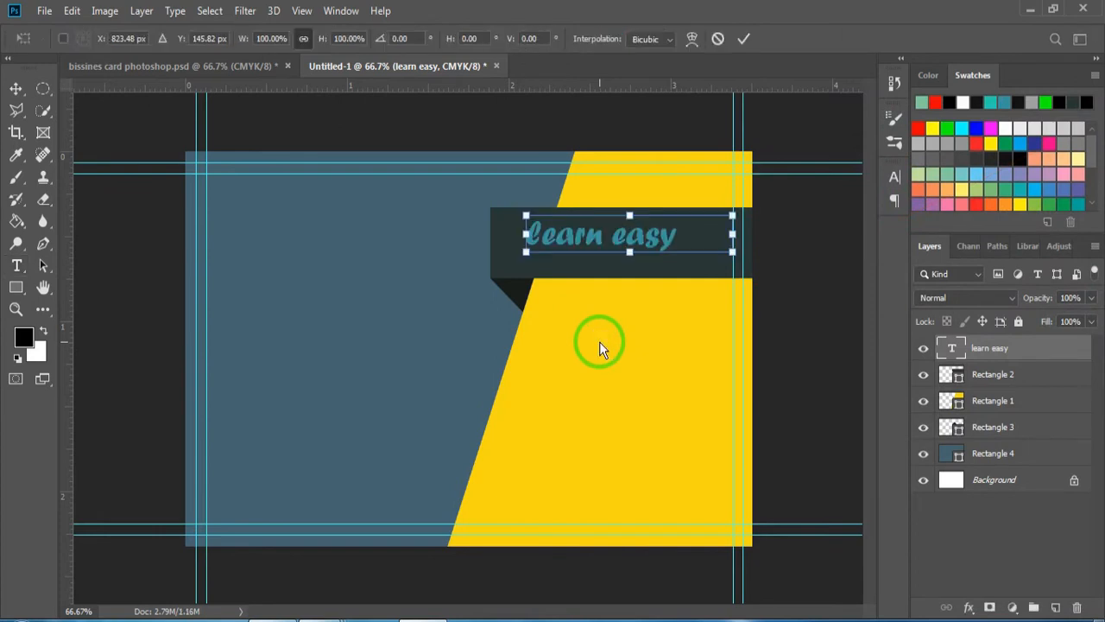
{"action": "key", "text": "Right"}
{"action": "key", "text": "Right"}
{"action": "key", "text": "Right"}
{"action": "key", "text": "Right"}
{"action": "key", "text": "Right"}
{"action": "key", "text": "Right"}
{"action": "key", "text": "Right"}
{"action": "key", "text": "Right"}
{"action": "key", "text": "Right"}
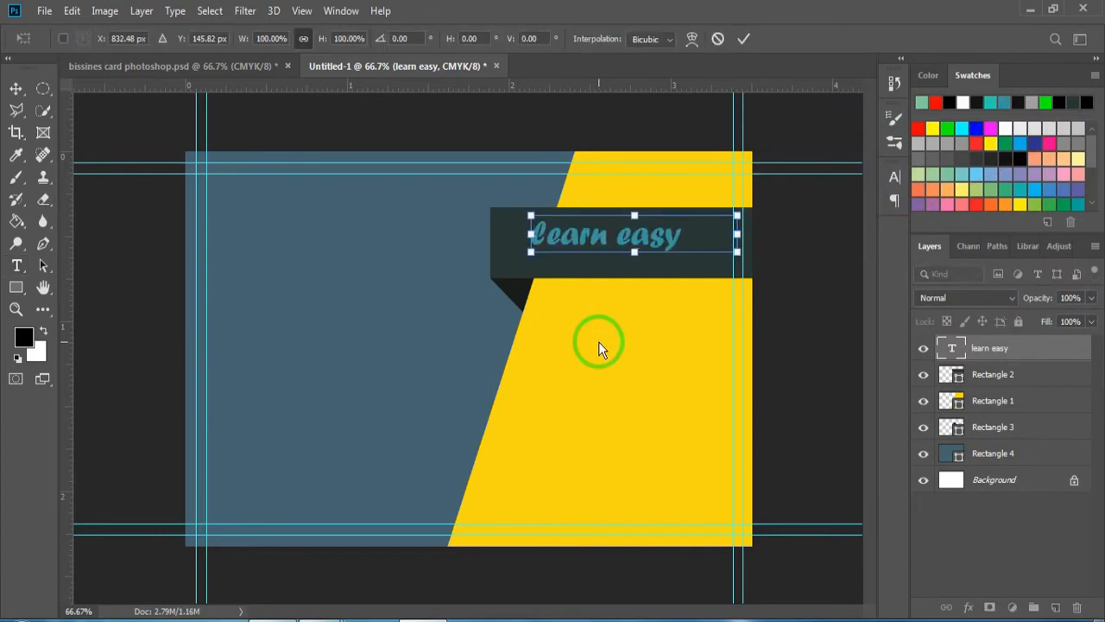
{"action": "key", "text": "Right"}
{"action": "key", "text": "Right"}
{"action": "key", "text": "Right"}
{"action": "key", "text": "Right"}
{"action": "key", "text": "Right"}
{"action": "key", "text": "Right"}
{"action": "key", "text": "Right"}
{"action": "key", "text": "Right"}
{"action": "key", "text": "Right"}
{"action": "key", "text": "Right"}
{"action": "key", "text": "Right"}
{"action": "key", "text": "Right"}
{"action": "key", "text": "Right"}
{"action": "key", "text": "Right"}
{"action": "key", "text": "Right"}
{"action": "key", "text": "Right"}
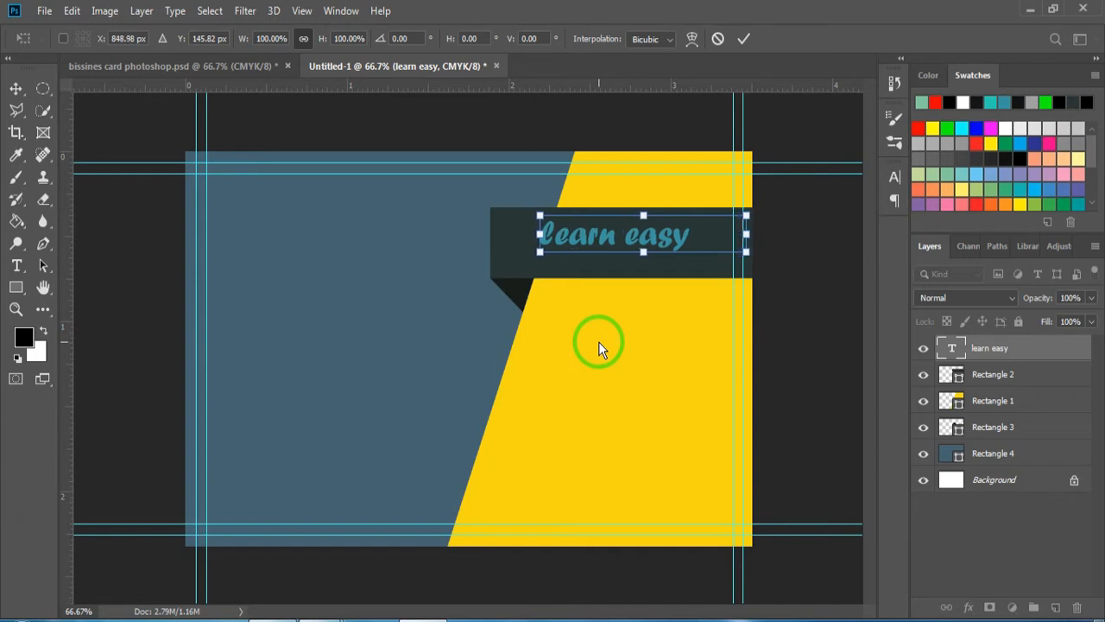
{"action": "key", "text": "Right"}
{"action": "key", "text": "Right"}
{"action": "key", "text": "Right"}
{"action": "key", "text": "Right"}
{"action": "key", "text": "Right"}
{"action": "key", "text": "Right"}
{"action": "key", "text": "Right"}
{"action": "key", "text": "Right"}
{"action": "key", "text": "Right"}
{"action": "key", "text": "Right"}
{"action": "key", "text": "Right"}
{"action": "key", "text": "Right"}
{"action": "key", "text": "Right"}
{"action": "key", "text": "Right"}
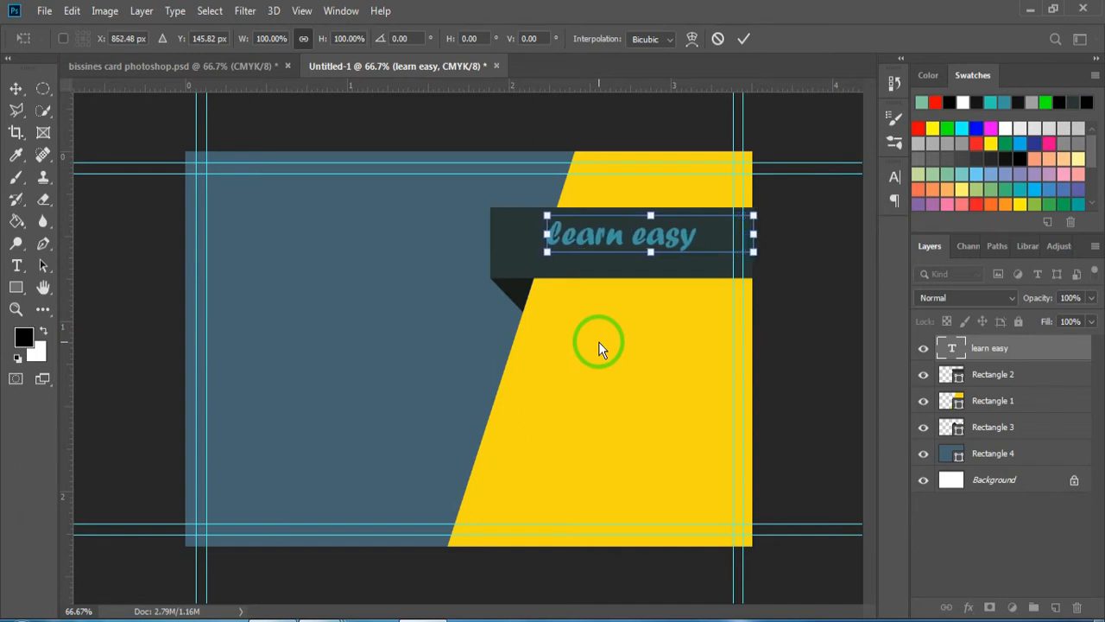
{"action": "key", "text": "Right"}
{"action": "key", "text": "Right"}
{"action": "key", "text": "Right"}
{"action": "key", "text": "Right"}
{"action": "key", "text": "Up"}
{"action": "key", "text": "Up"}
{"action": "key", "text": "Up"}
{"action": "key", "text": "Up"}
{"action": "key", "text": "Up"}
{"action": "key", "text": "Up"}
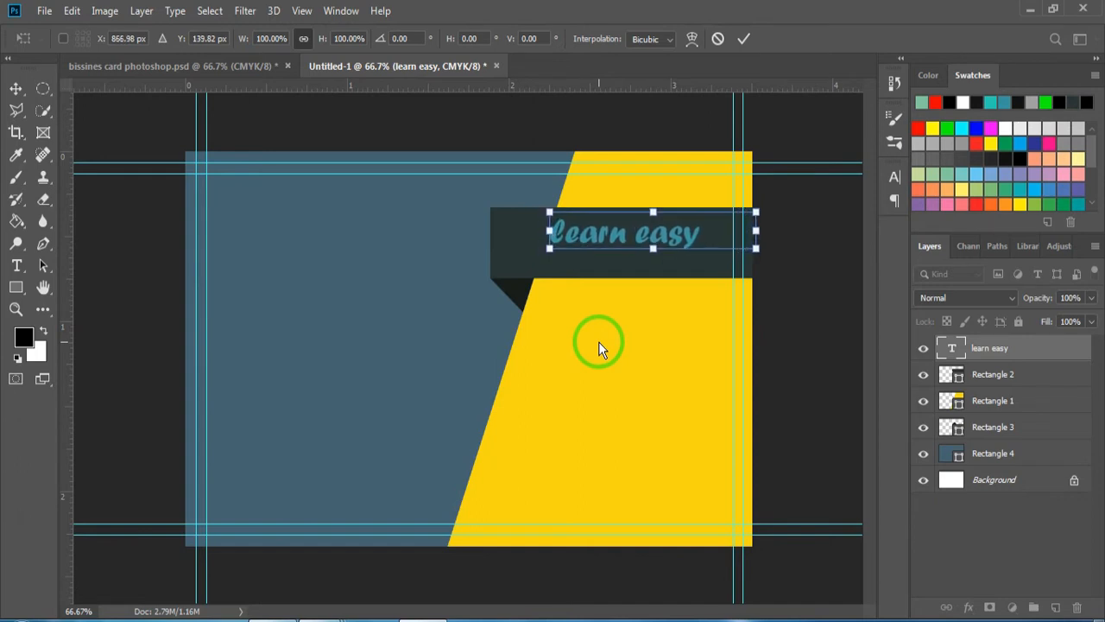
{"action": "key", "text": "Up"}
{"action": "key", "text": "Up"}
{"action": "key", "text": "Up"}
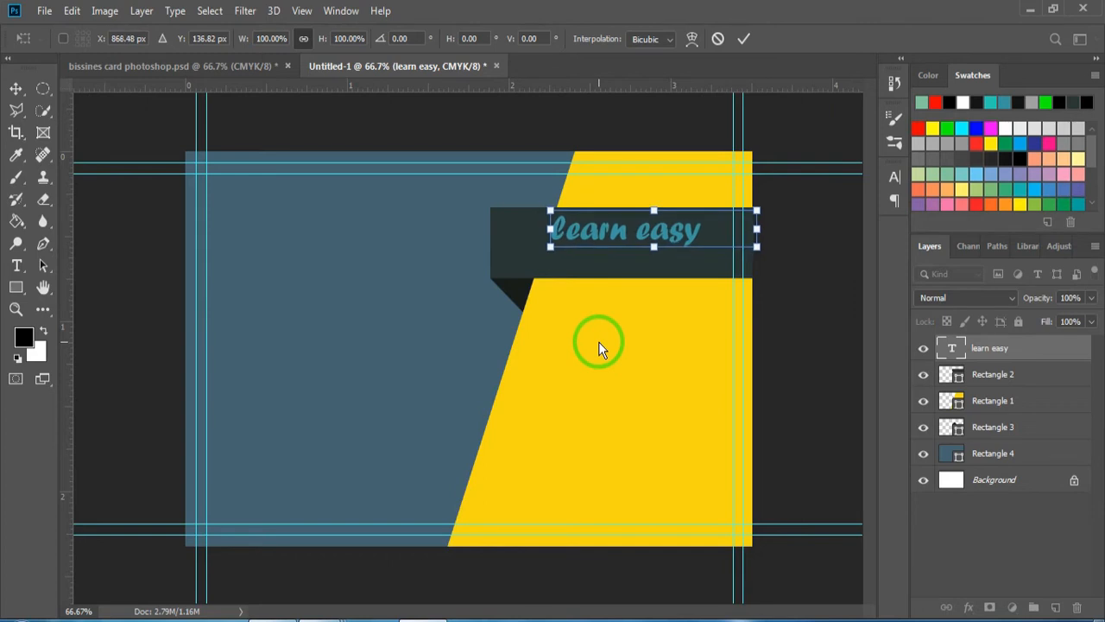
{"action": "key", "text": "Return"}
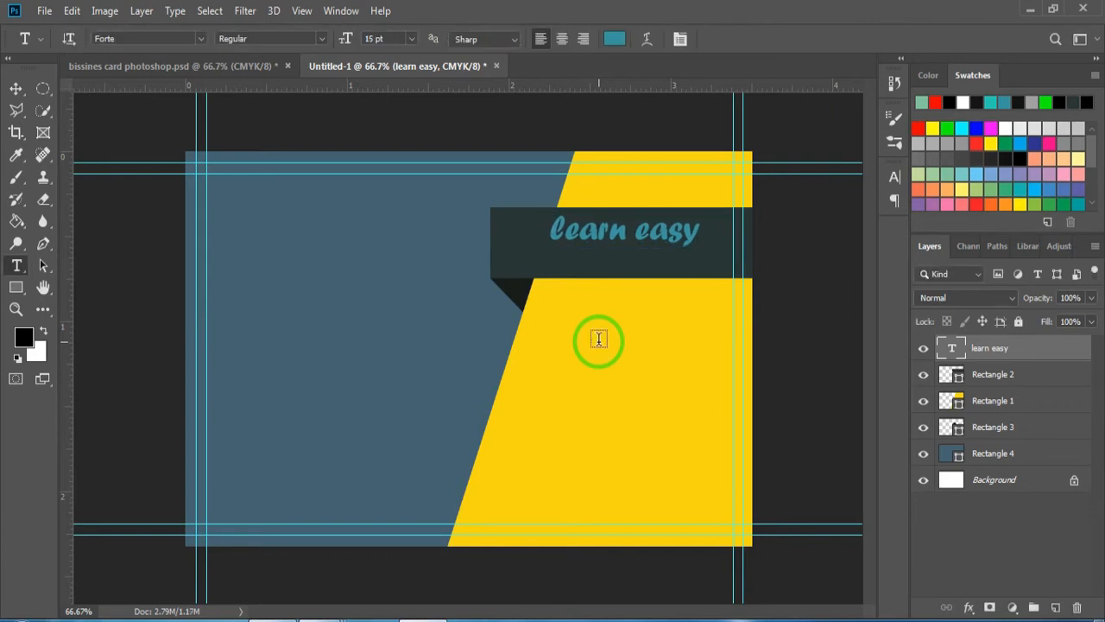
Add a text line reading "photoshop" below "learn easy" on the dark bar and commit it.
{"action": "left_click", "coordinate": [561, 278]}
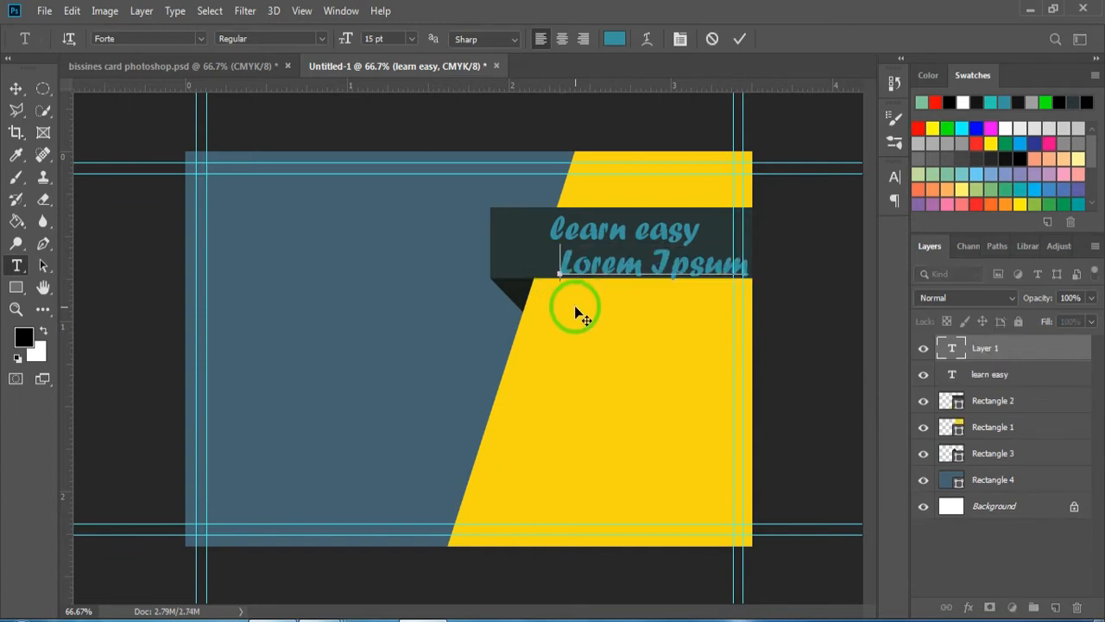
{"action": "type", "text": "photoshop"}
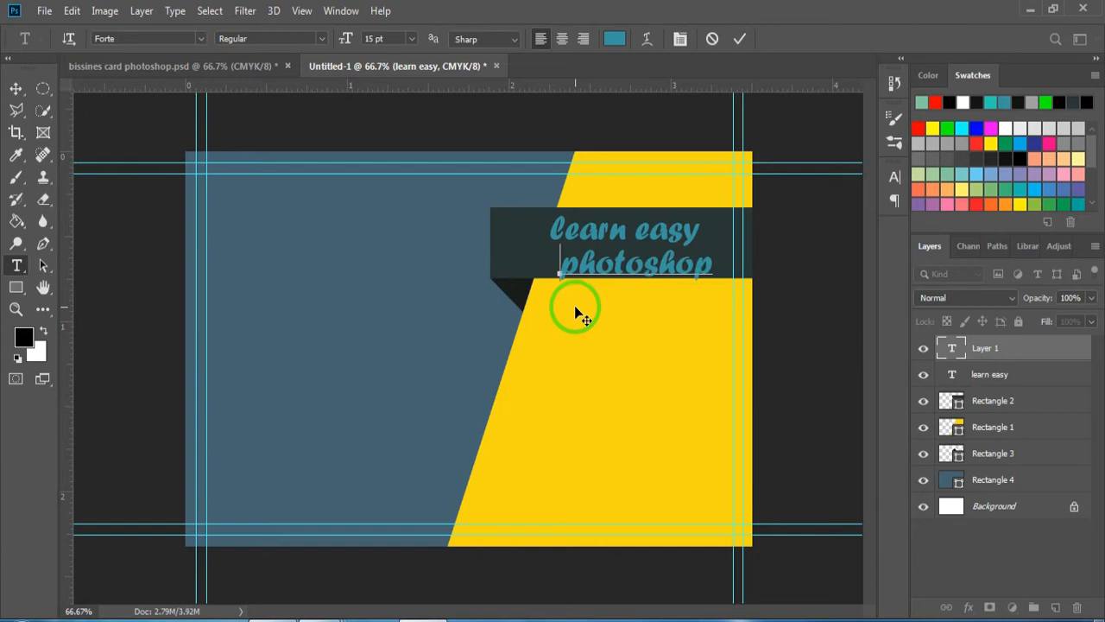
{"action": "left_click", "coordinate": [612, 275]}
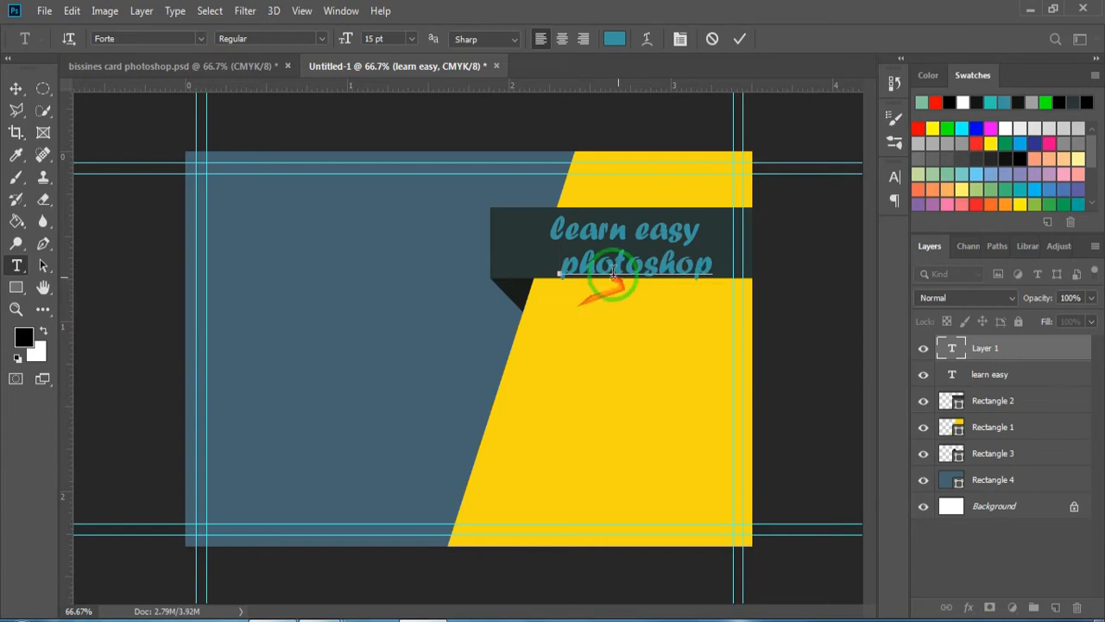
{"action": "left_click", "coordinate": [562, 279]}
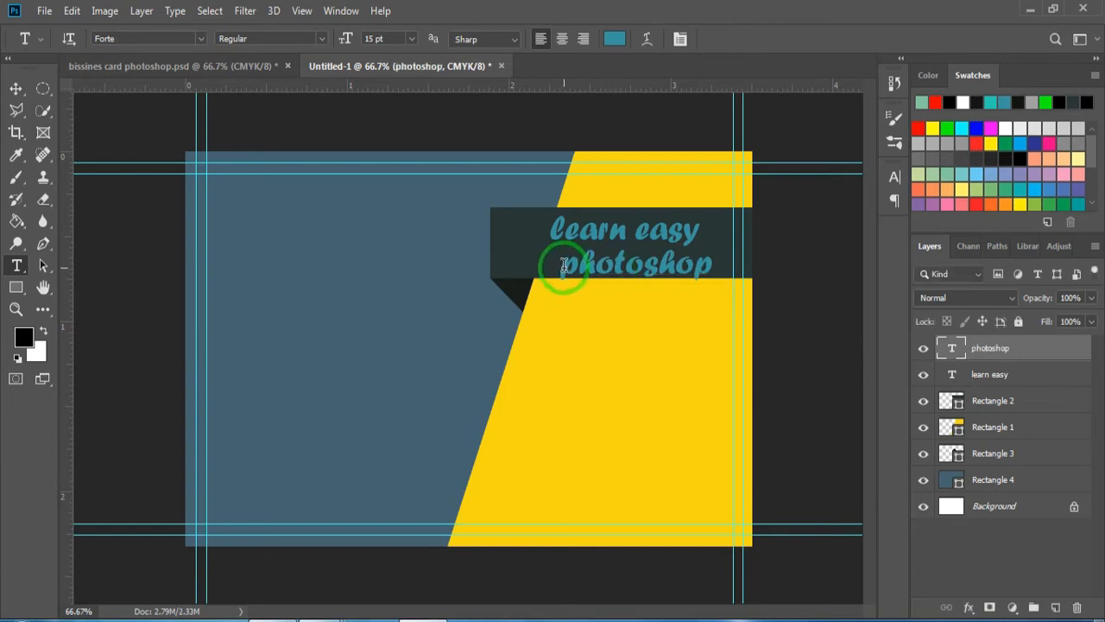
Set the "photoshop" text to a font size of 10 pt and commit the edit.
{"action": "left_click_drag", "start_coordinate": [563, 265], "coordinate": [718, 274]}
{"action": "left_click", "coordinate": [540, 41]}
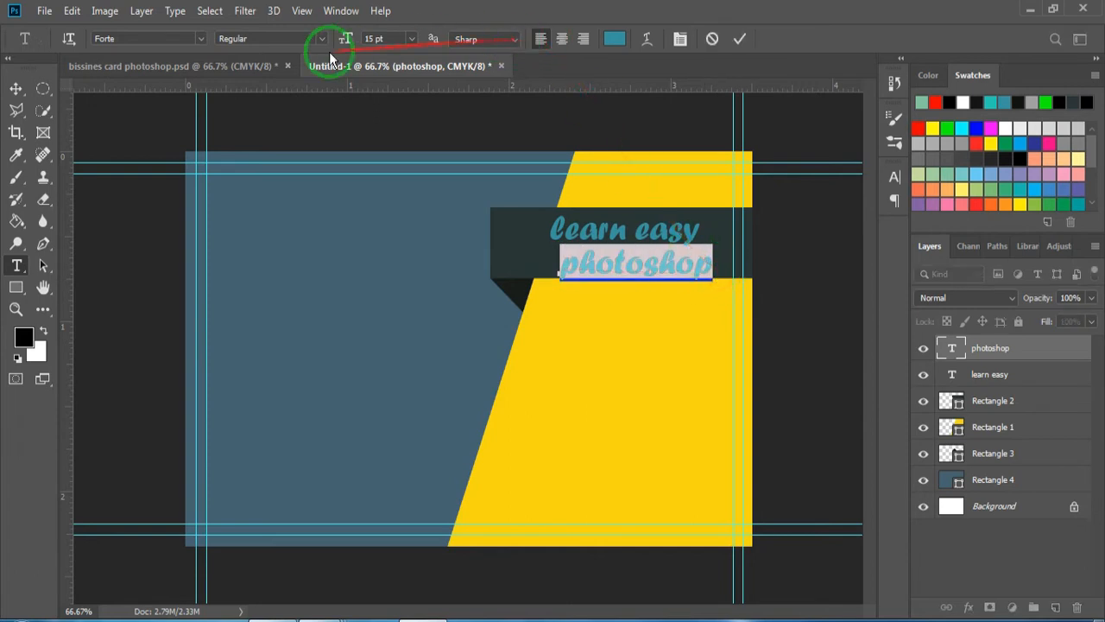
{"action": "left_click", "coordinate": [412, 38]}
{"action": "left_click", "coordinate": [405, 108]}
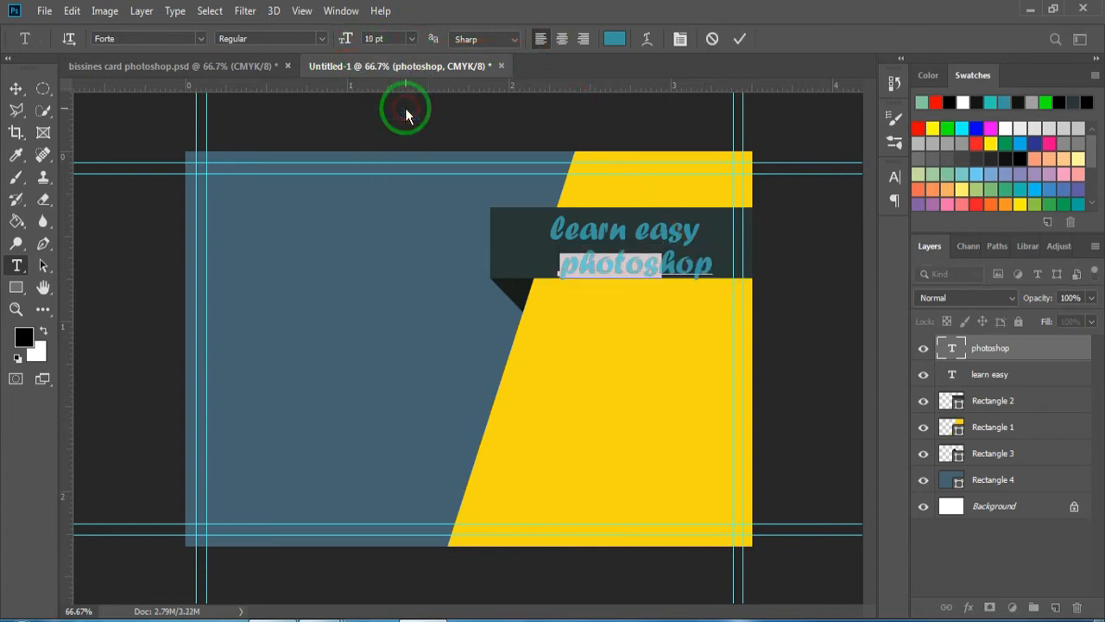
{"action": "left_click", "coordinate": [415, 129]}
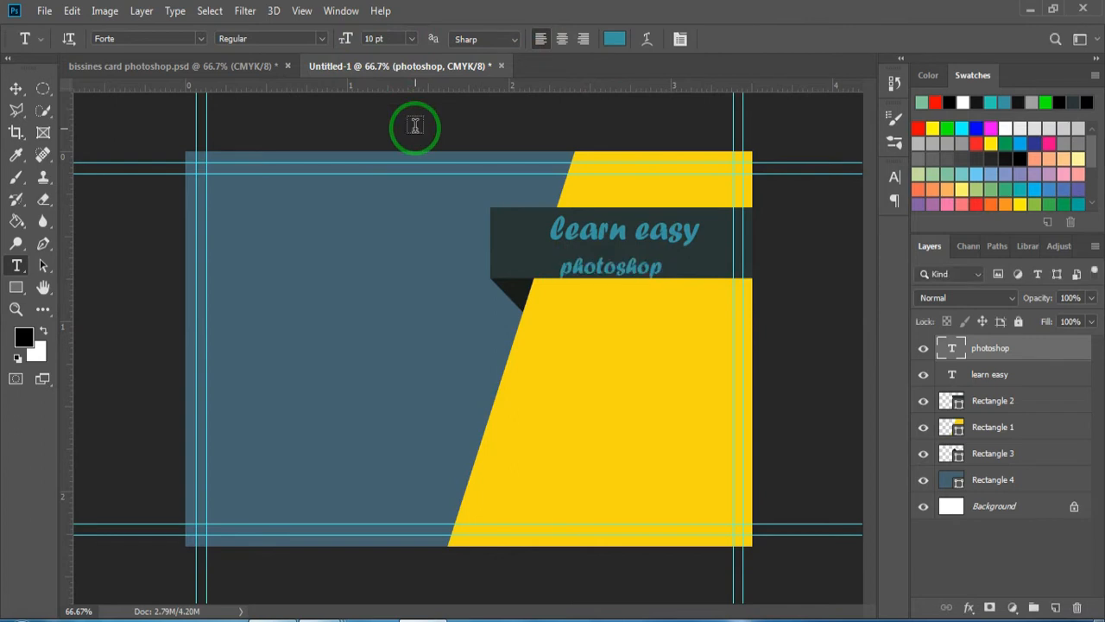
Nudge the "photoshop" text right and up with Free Transform to about X 805 px, Y 198 px.
{"action": "key", "text": "ctrl+t"}
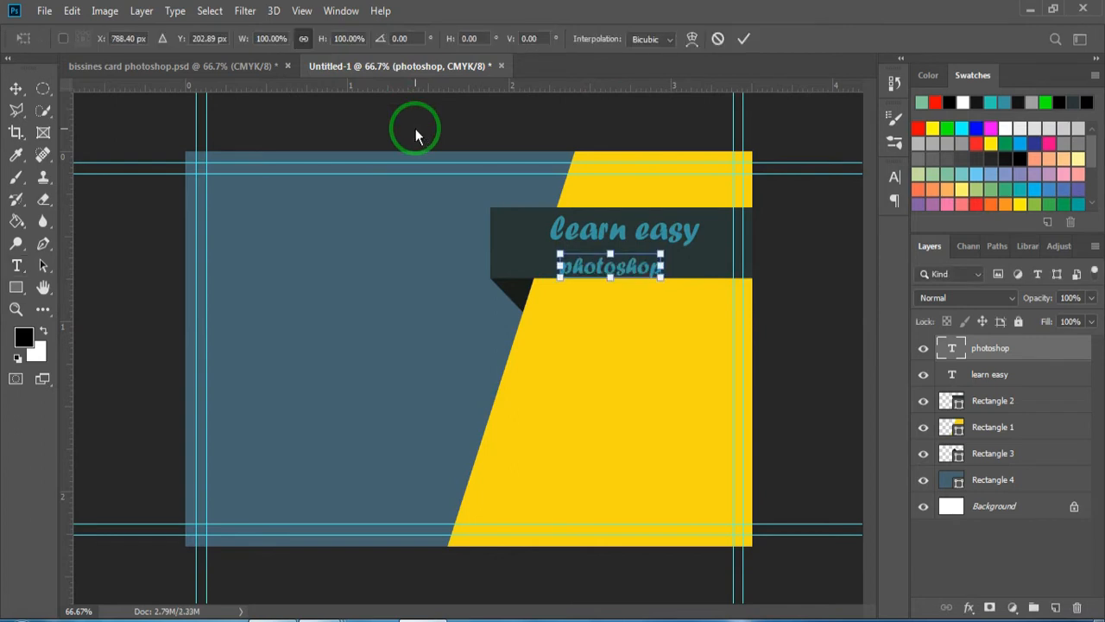
{"action": "key", "text": "Right"}
{"action": "key", "text": "Right"}
{"action": "key", "text": "Right"}
{"action": "key", "text": "Right"}
{"action": "key", "text": "Right"}
{"action": "key", "text": "Up"}
{"action": "key", "text": "Up"}
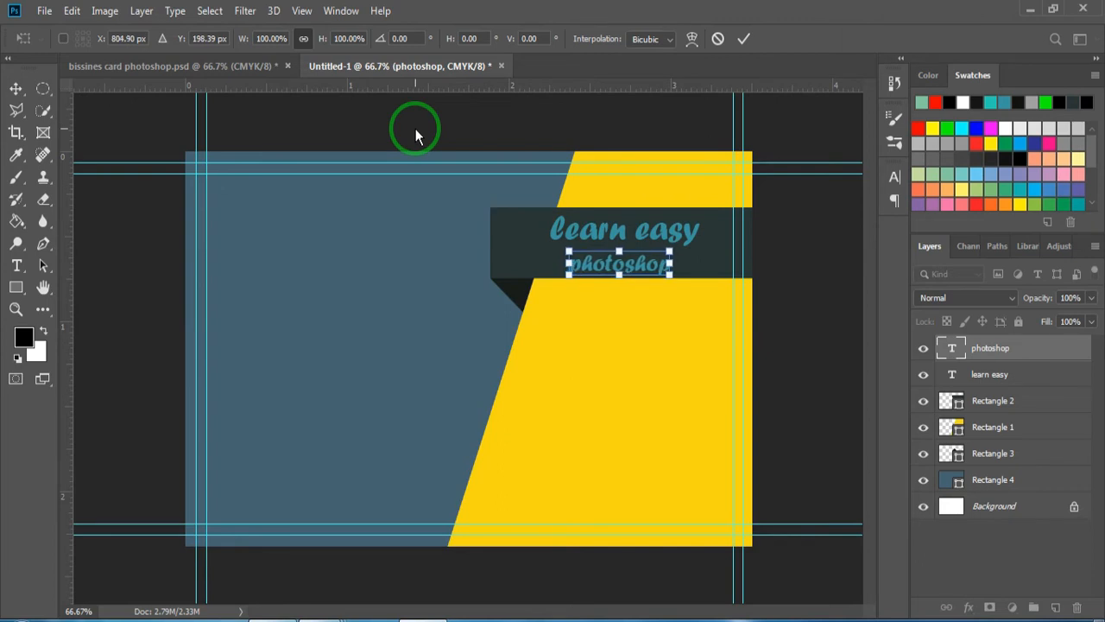
{"action": "key", "text": "t"}
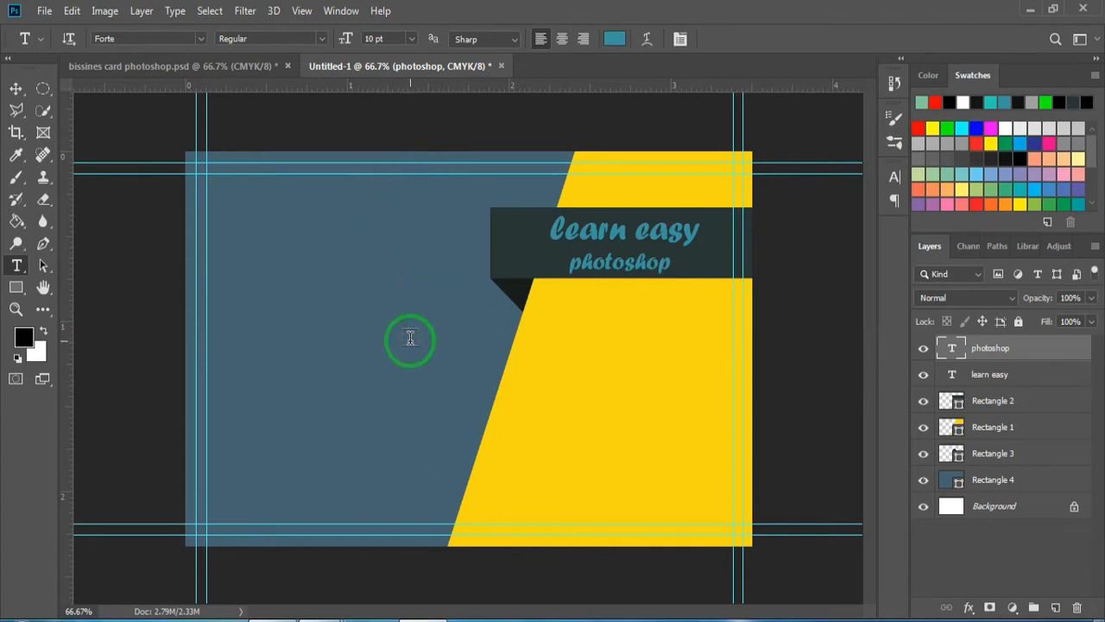
Open the Background logo image from the profile folder as a separate document.
{"action": "left_click", "coordinate": [44, 11]}
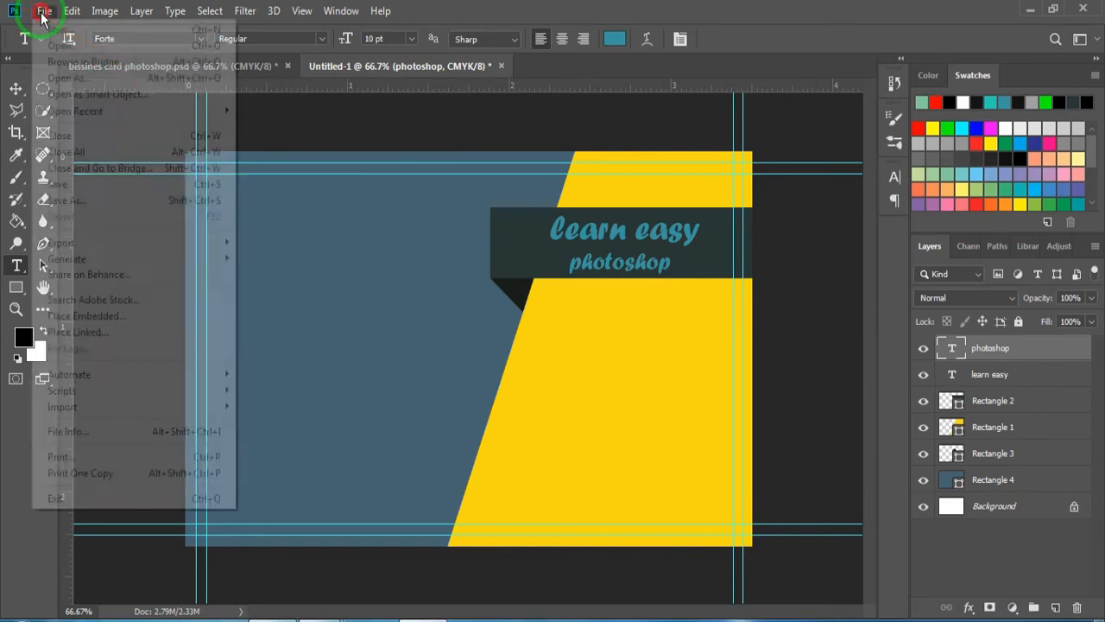
{"action": "left_click", "coordinate": [54, 33]}
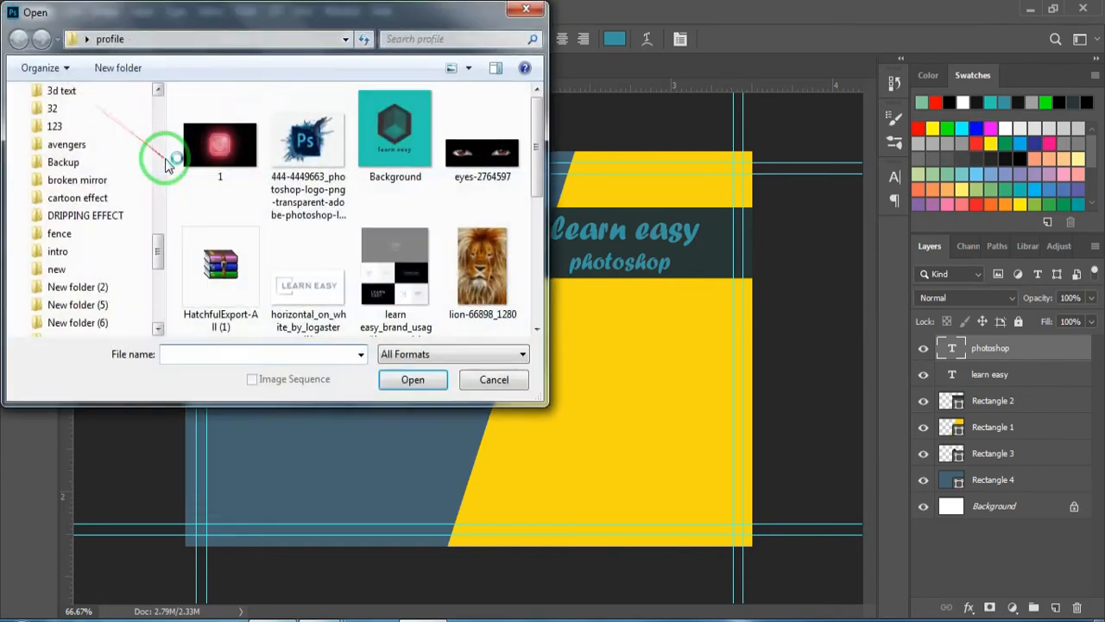
{"action": "left_click", "coordinate": [393, 145]}
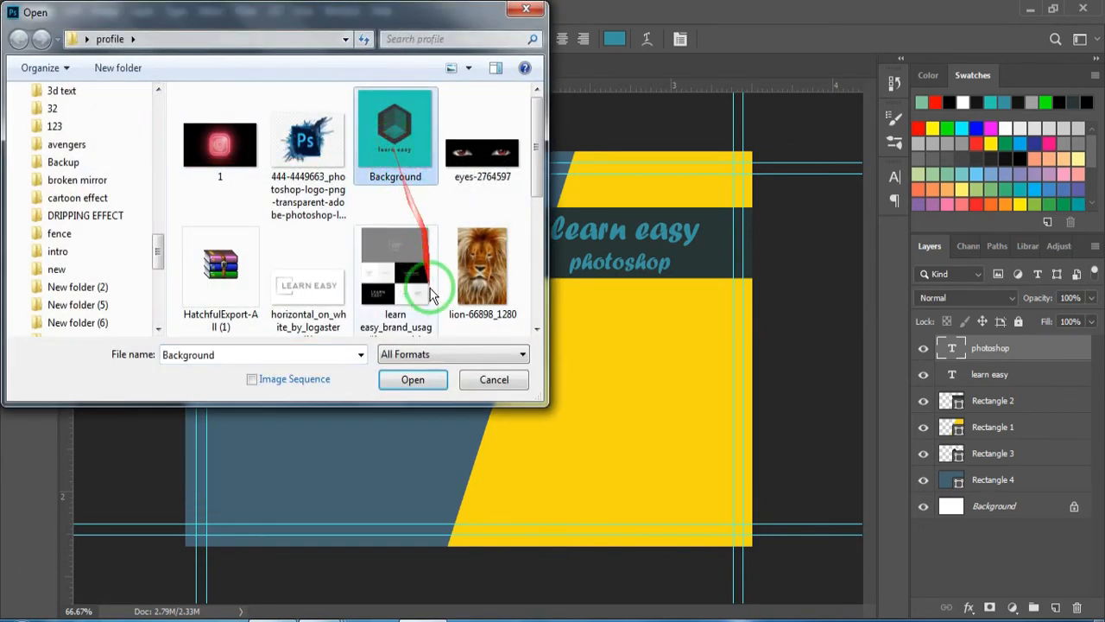
{"action": "left_click", "coordinate": [416, 380]}
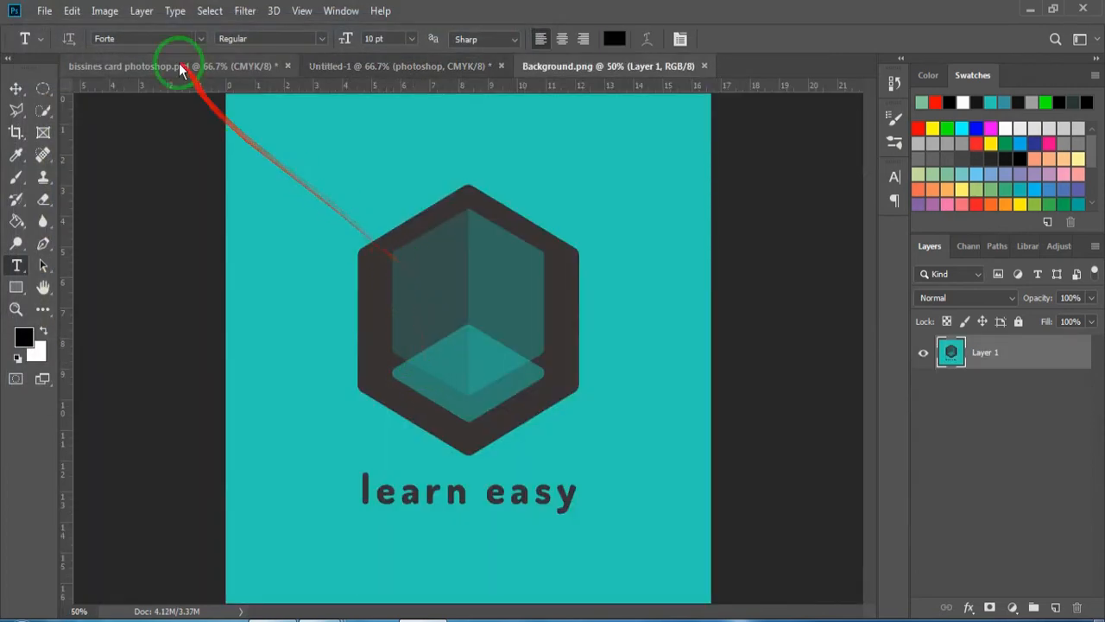
Select the logo's teal background with Color Range and delete it, then erase the "learn easy" wording under the hexagon.
{"action": "left_click", "coordinate": [210, 11]}
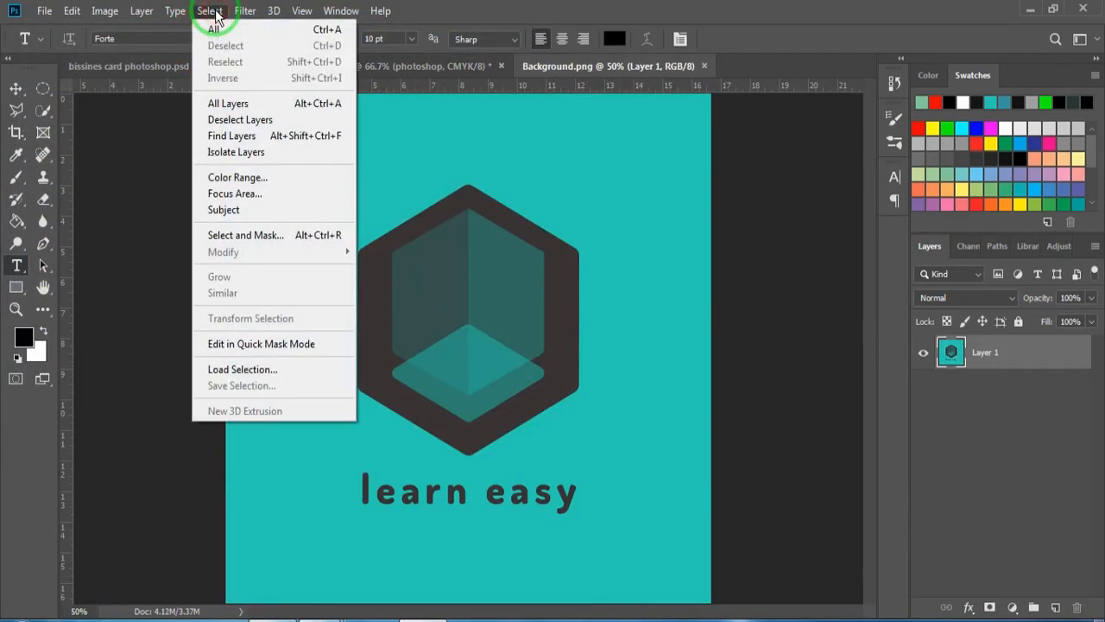
{"action": "left_click", "coordinate": [246, 177]}
{"action": "left_click", "coordinate": [289, 178]}
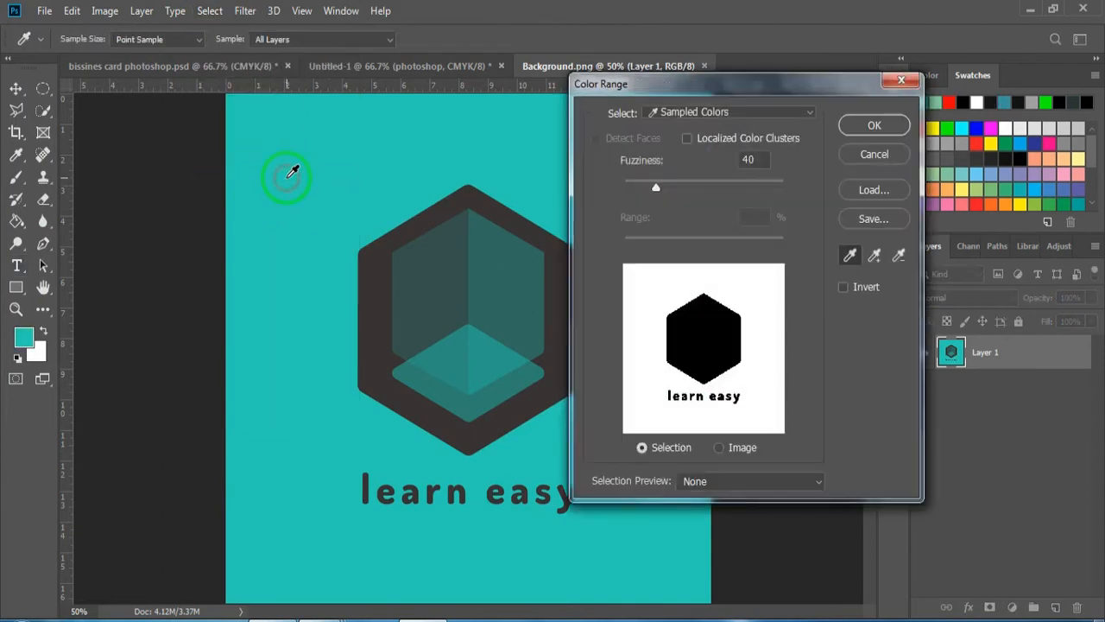
{"action": "left_click", "coordinate": [874, 127]}
{"action": "key", "text": "t"}
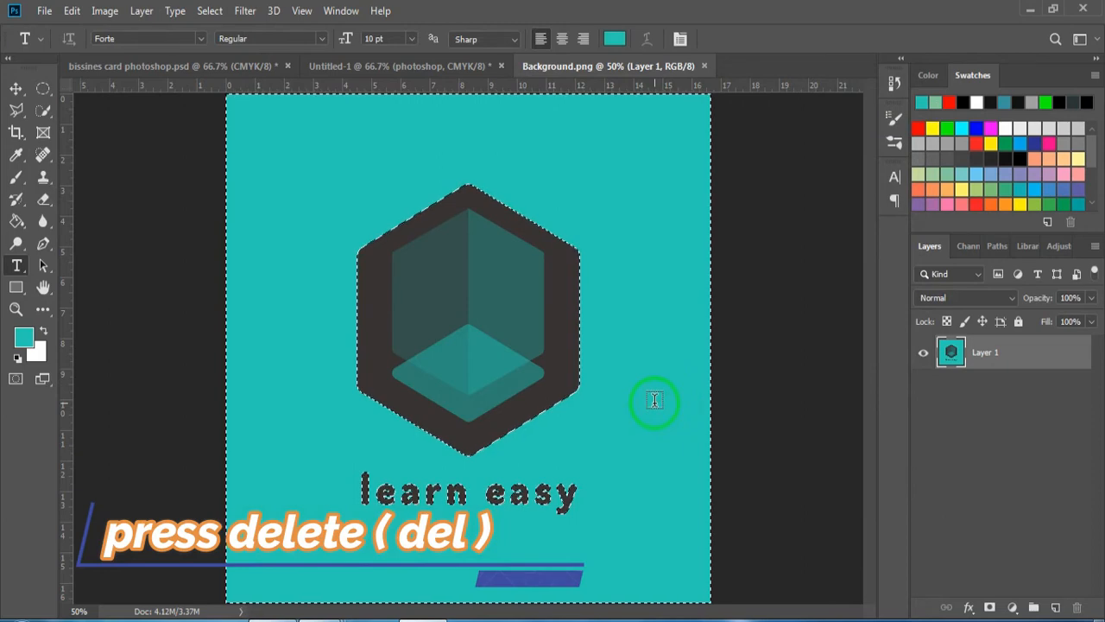
{"action": "key", "text": "Delete"}
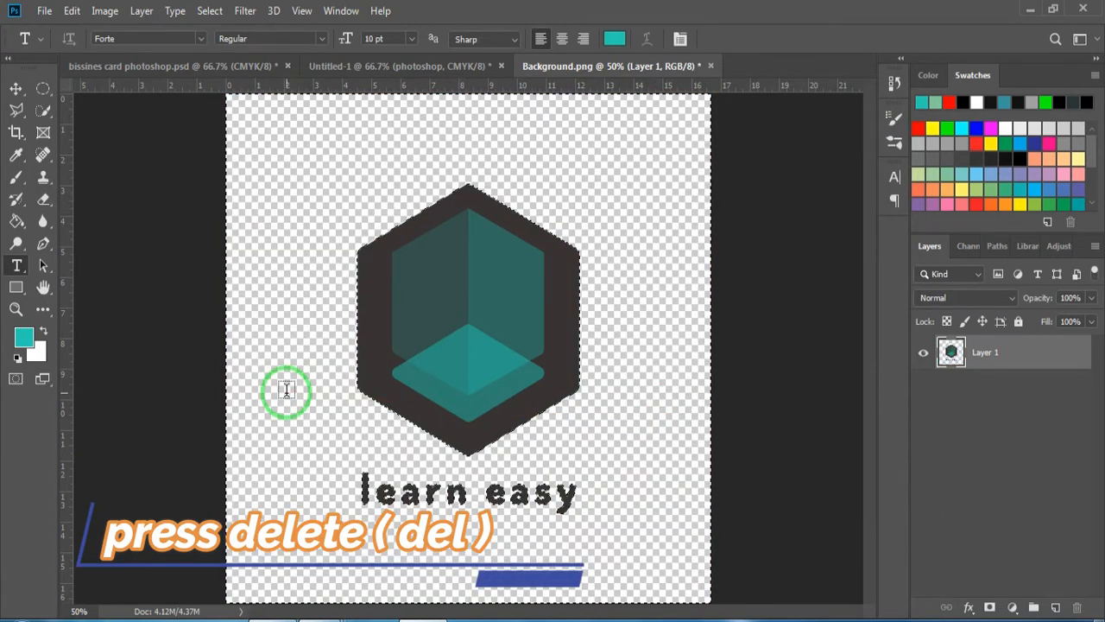
{"action": "key", "text": "ctrl+d"}
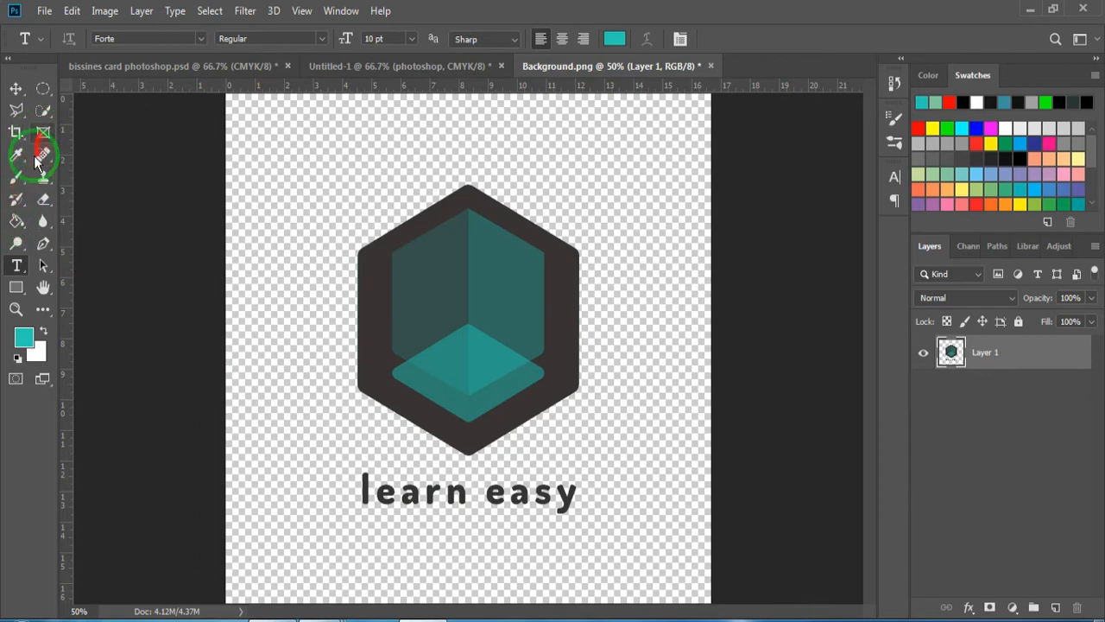
{"action": "left_click", "coordinate": [40, 201]}
{"action": "mouse_move", "coordinate": [406, 489]}
{"action": "left_mouse_down"}
{"action": "mouse_move", "coordinate": [356, 483]}
{"action": "mouse_move", "coordinate": [332, 492]}
{"action": "mouse_move", "coordinate": [454, 518]}
{"action": "mouse_move", "coordinate": [536, 496]}
{"action": "mouse_move", "coordinate": [383, 468]}
{"action": "mouse_move", "coordinate": [405, 487]}
{"action": "mouse_move", "coordinate": [610, 513]}
{"action": "mouse_move", "coordinate": [528, 506]}
{"action": "mouse_move", "coordinate": [492, 522]}
{"action": "mouse_move", "coordinate": [619, 486]}
{"action": "mouse_move", "coordinate": [562, 506]}
{"action": "left_mouse_up"}
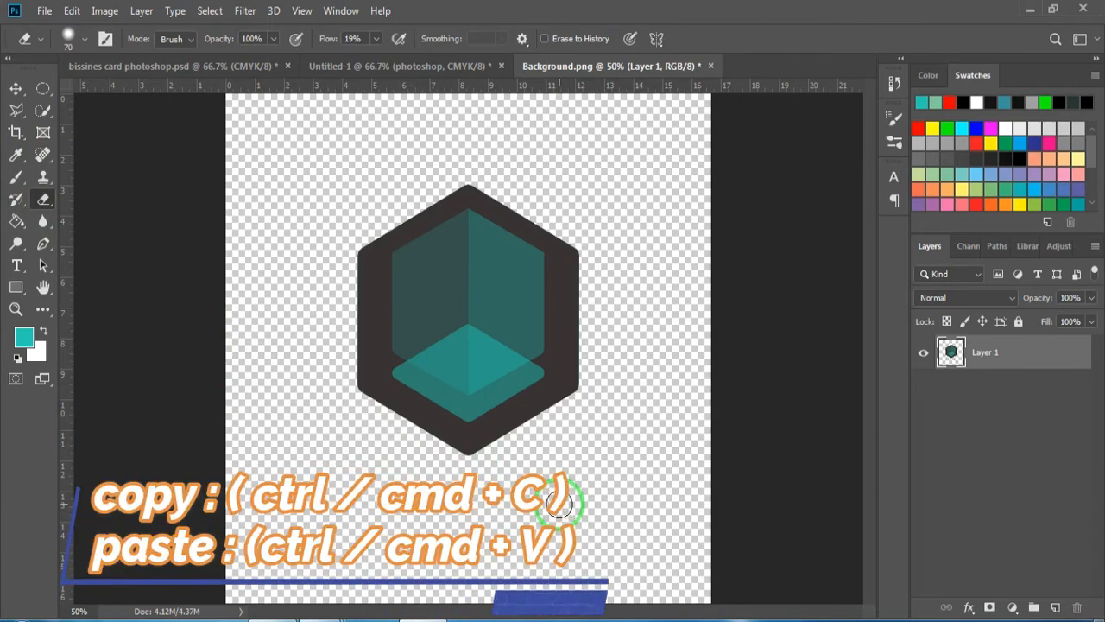
Paste the hexagon logo into the Untitled-1 card, scale it down and position it on the slate-blue area.
{"action": "left_click", "coordinate": [333, 66]}
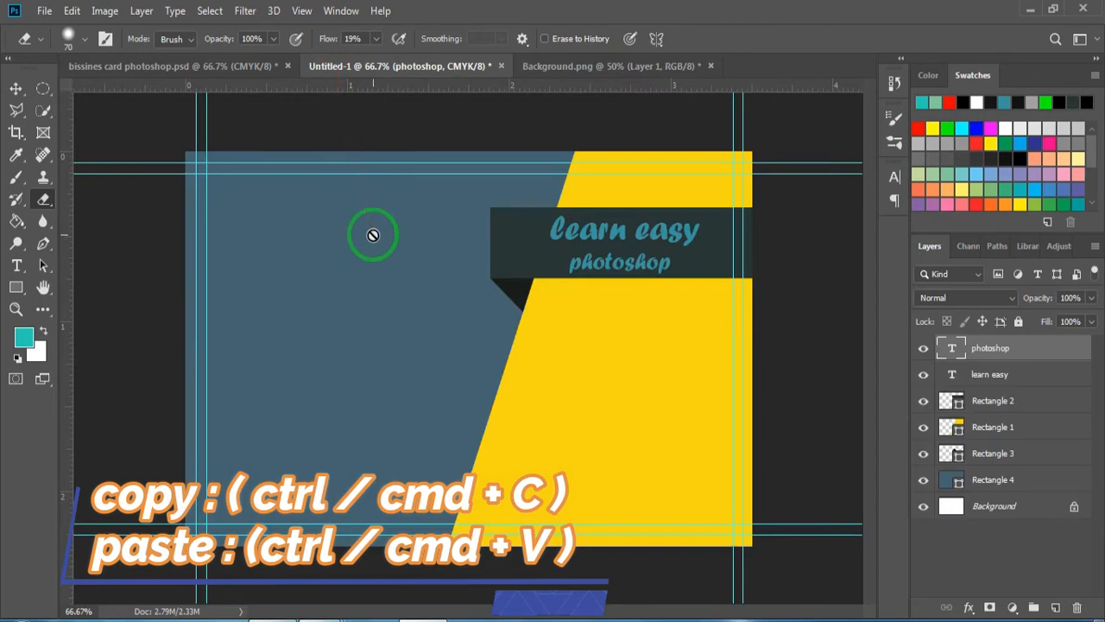
{"action": "key", "text": "ctrl+v"}
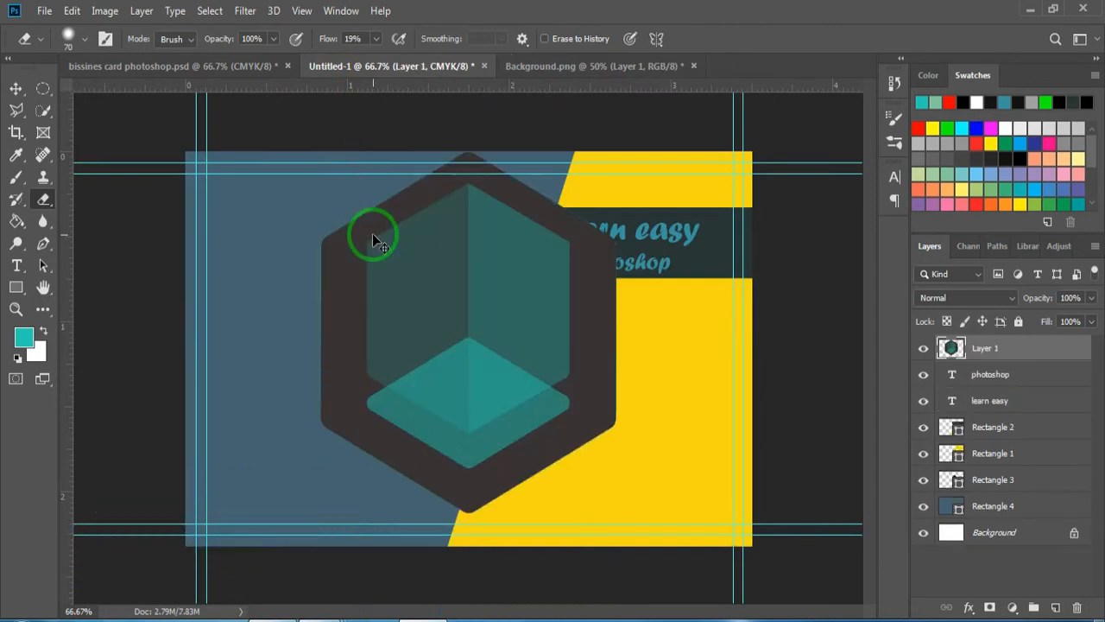
{"action": "key", "text": "ctrl+t"}
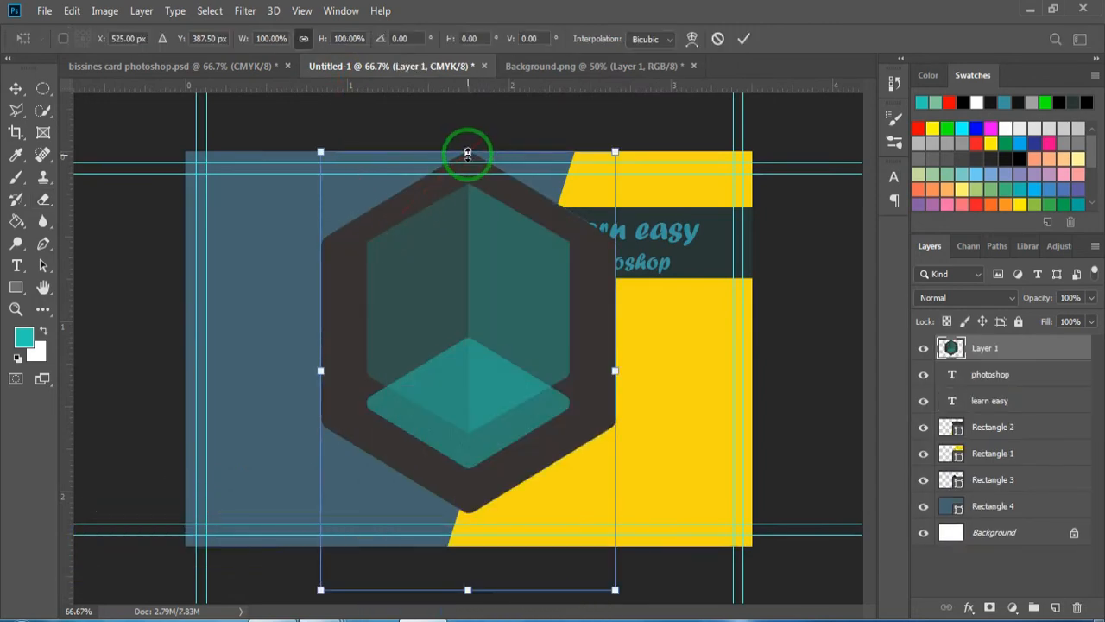
{"action": "left_click_drag", "start_coordinate": [467, 153], "coordinate": [468, 313]}
{"action": "mouse_move", "coordinate": [462, 397]}
{"action": "left_mouse_down"}
{"action": "mouse_move", "coordinate": [299, 291]}
{"action": "mouse_move", "coordinate": [320, 291]}
{"action": "left_mouse_up"}
{"action": "key", "text": "Return"}
{"action": "key", "text": "e"}
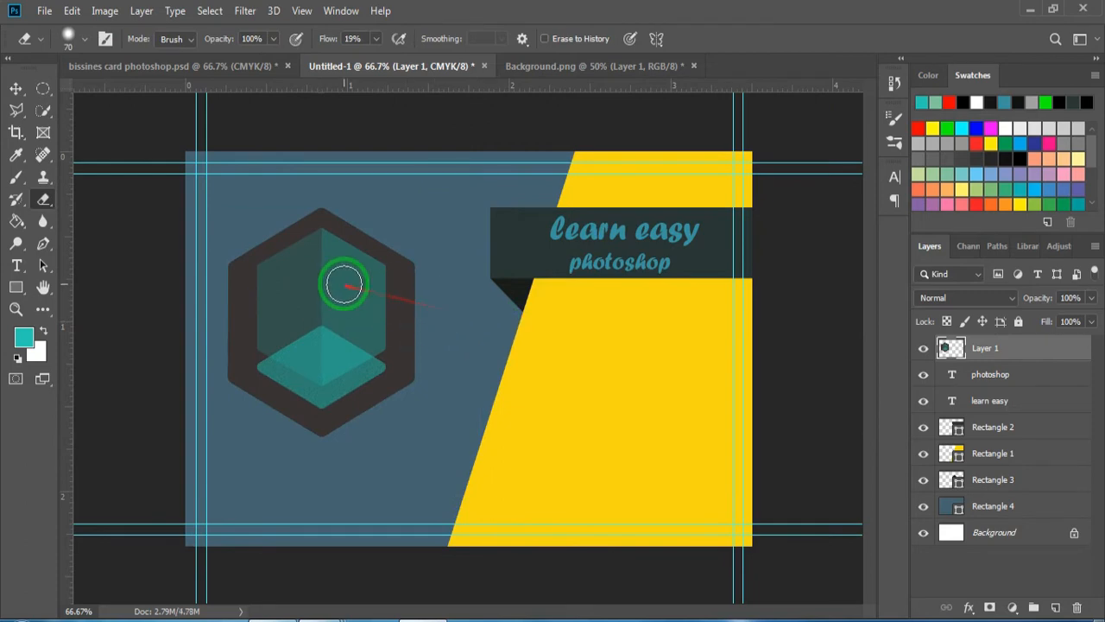
Place the icons8-phone-100 icon at a small size on the yellow area just below the dark bar.
{"action": "key", "text": "h"}
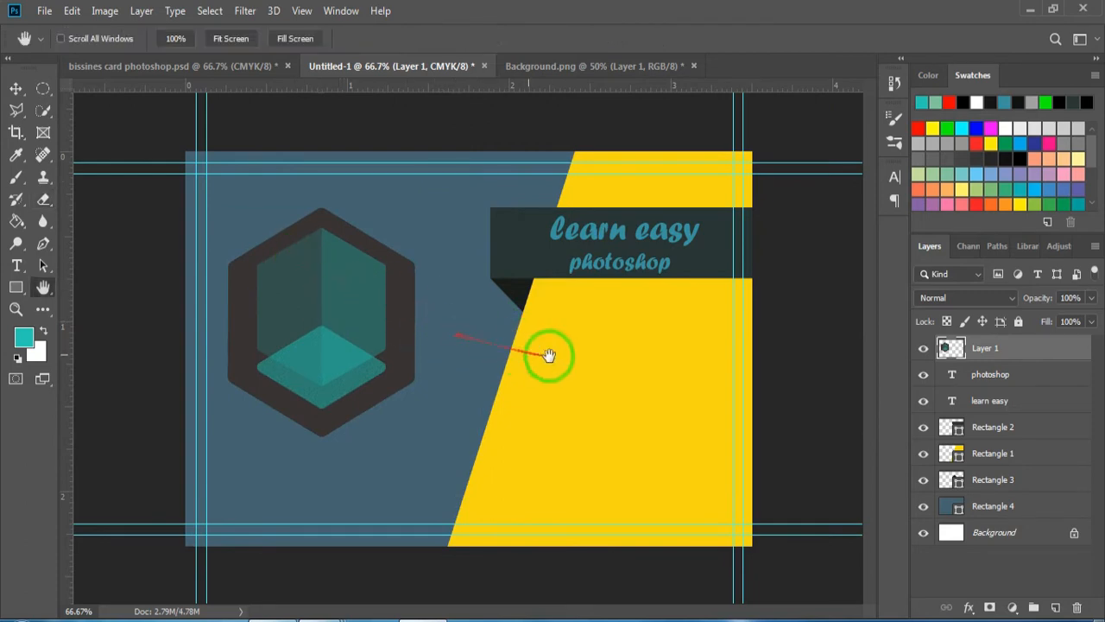
{"action": "left_click_drag", "start_coordinate": [849, 234], "coordinate": [545, 309]}
{"action": "key", "text": "Return"}
Place the icons8-email-open-64 icon from the svg folder directly below the phone icon.
{"action": "left_click", "coordinate": [323, 619]}
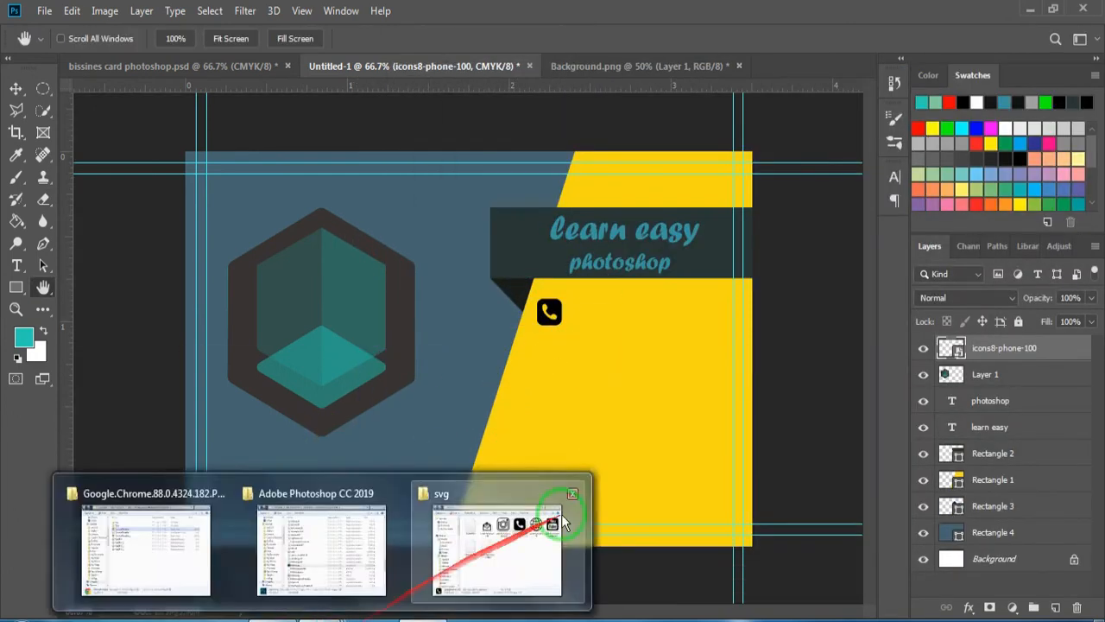
{"action": "left_click", "coordinate": [557, 516]}
{"action": "left_click_drag", "start_coordinate": [678, 207], "coordinate": [324, 405]}
{"action": "left_click_drag", "start_coordinate": [400, 274], "coordinate": [545, 353]}
{"action": "key", "text": "Return"}
{"action": "key", "text": "h"}
Place the icons8-website-100 icon from the svg folder at 16.07% scale below the email icon.
{"action": "left_click", "coordinate": [459, 616]}
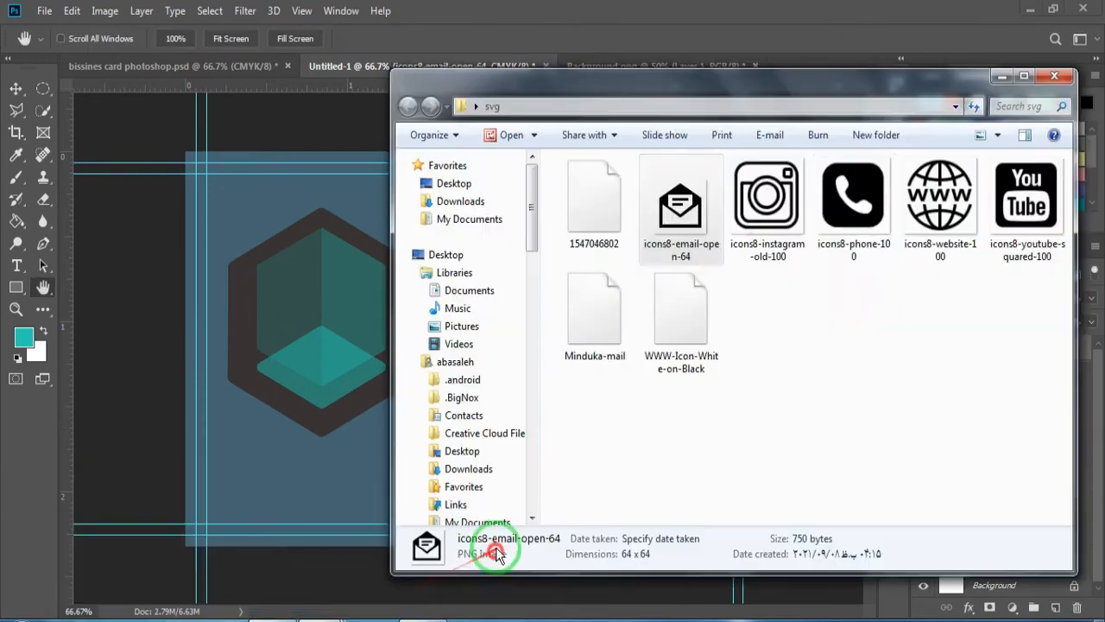
{"action": "left_click_drag", "start_coordinate": [939, 194], "coordinate": [341, 432]}
{"action": "left_click_drag", "start_coordinate": [363, 239], "coordinate": [549, 395]}
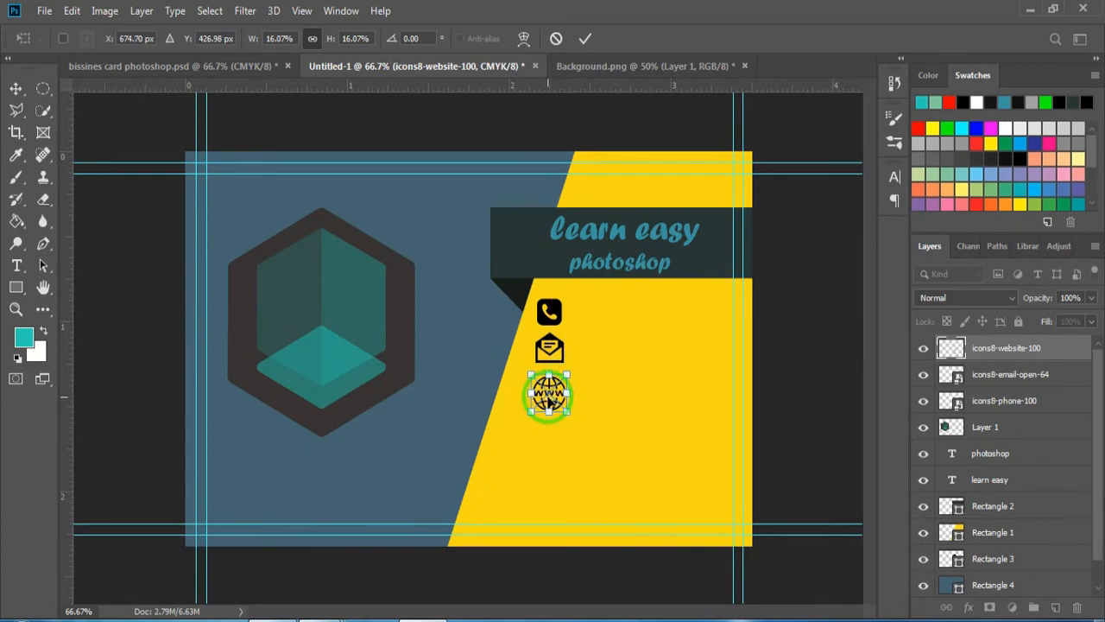
{"action": "key", "text": "Return"}
{"action": "key", "text": "h"}
Place the icons8-youtube-squared-100 icon from the svg folder at 17.87% scale below the website icon.
{"action": "left_click", "coordinate": [459, 616]}
{"action": "left_click_drag", "start_coordinate": [938, 192], "coordinate": [326, 264]}
{"action": "left_click_drag", "start_coordinate": [356, 466], "coordinate": [547, 449]}
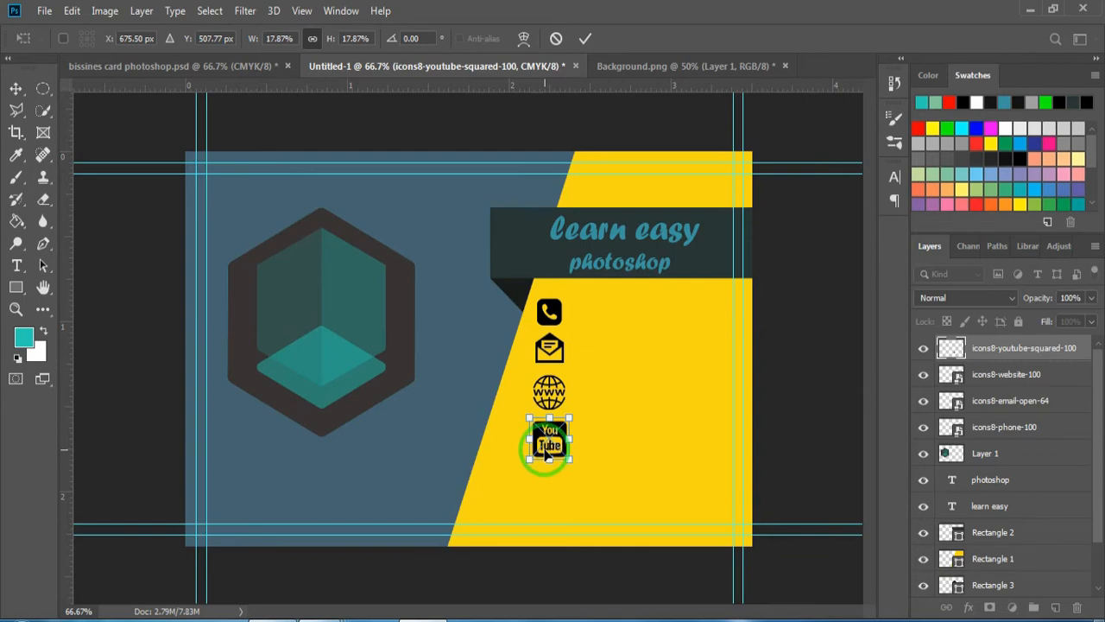
{"action": "key", "text": "Return"}
{"action": "key", "text": "h"}
Place the icons8-instagram-old-100 icon at 17.15% scale below the YouTube icon and group the five icon layers.
{"action": "left_click", "coordinate": [375, 611]}
{"action": "left_click", "coordinate": [547, 573]}
{"action": "left_click_drag", "start_coordinate": [765, 202], "coordinate": [550, 486]}
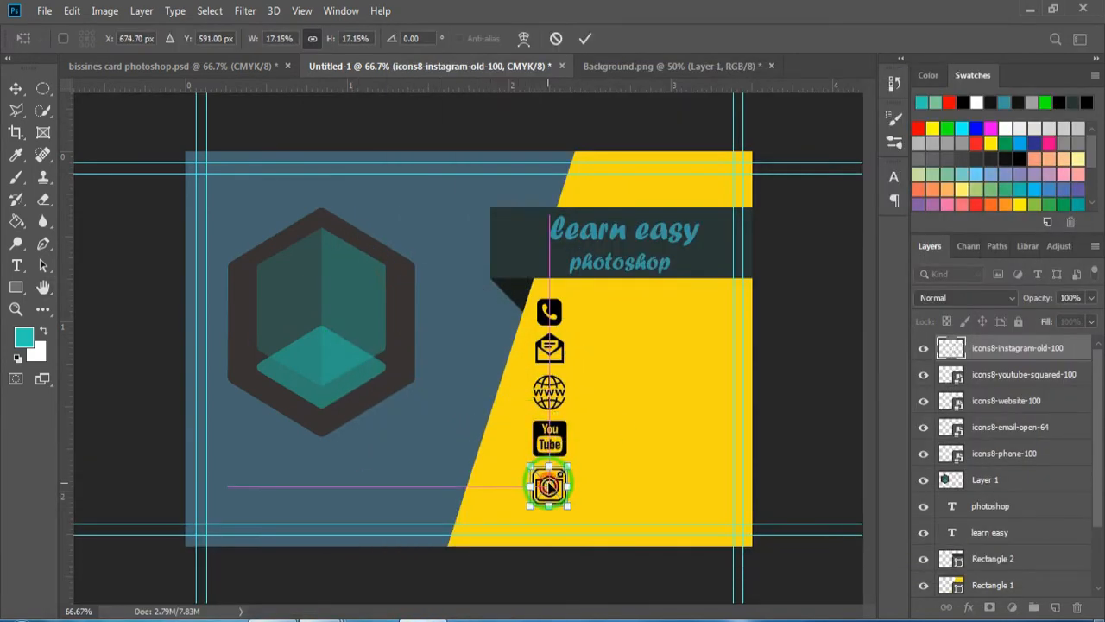
{"action": "key", "text": "Return"}
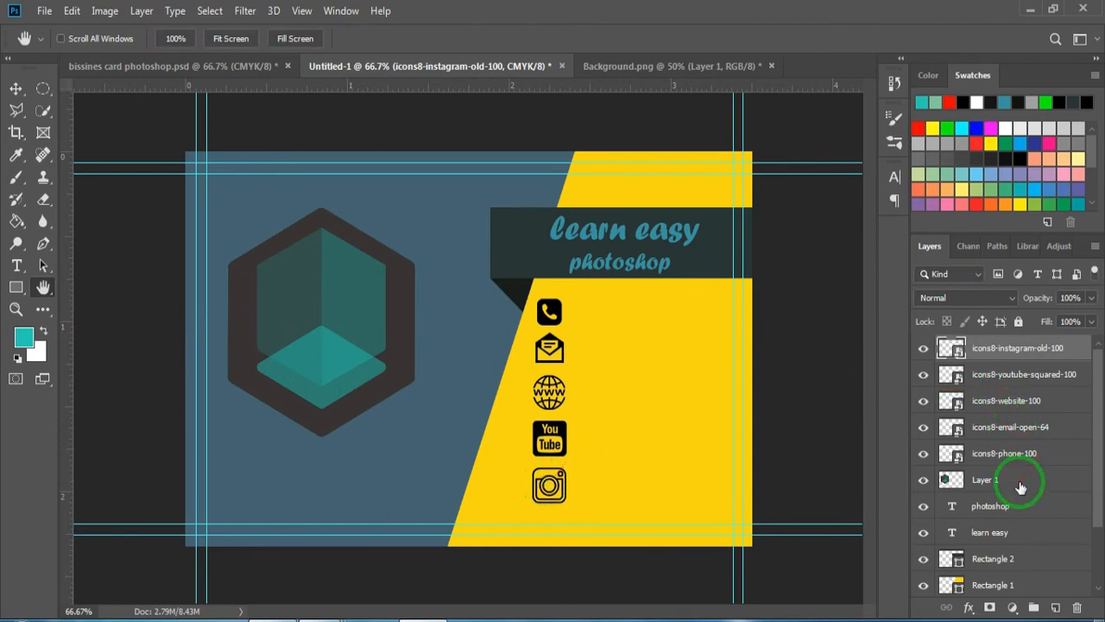
{"action": "left_click", "coordinate": [1064, 453], "text": "shift"}
{"action": "key", "text": "ctrl+g"}
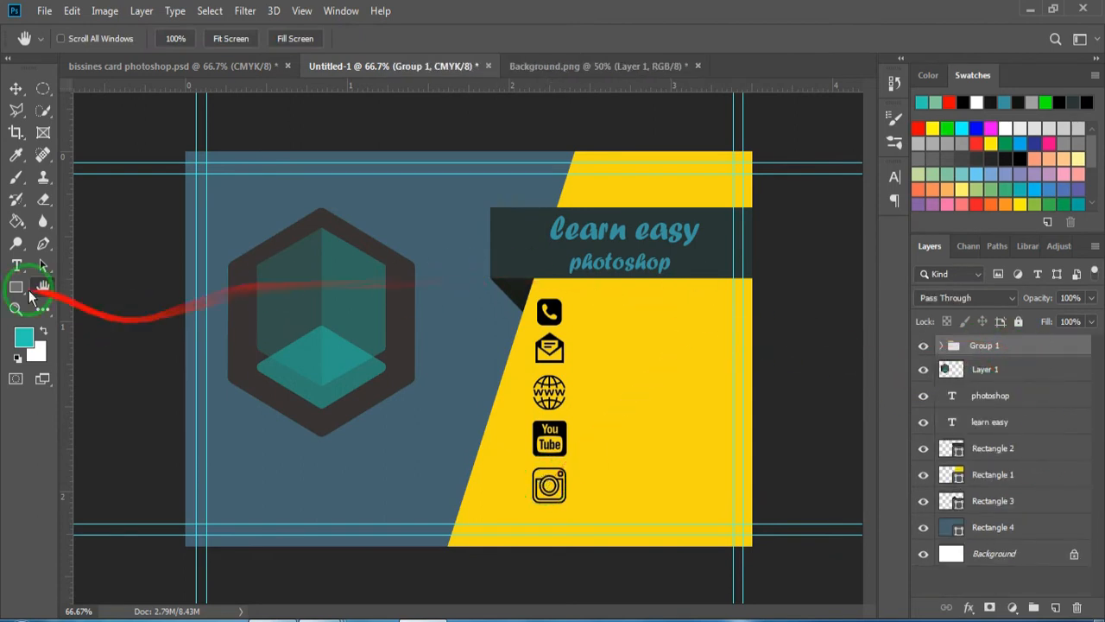
Add a text box beside the phone icon reading "your phone number" in black and commit it.
{"action": "left_click", "coordinate": [16, 265]}
{"action": "left_click_drag", "start_coordinate": [569, 312], "coordinate": [756, 346]}
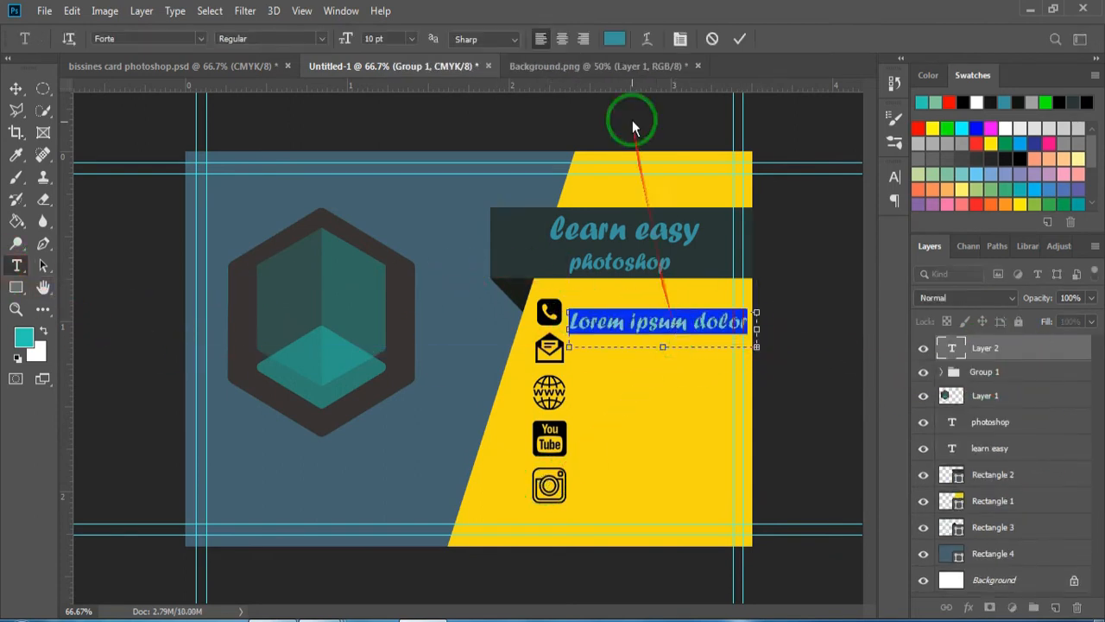
{"action": "left_click", "coordinate": [615, 38]}
{"action": "left_click", "coordinate": [686, 357]}
{"action": "left_click", "coordinate": [851, 66]}
{"action": "type", "text": "your phone number"}
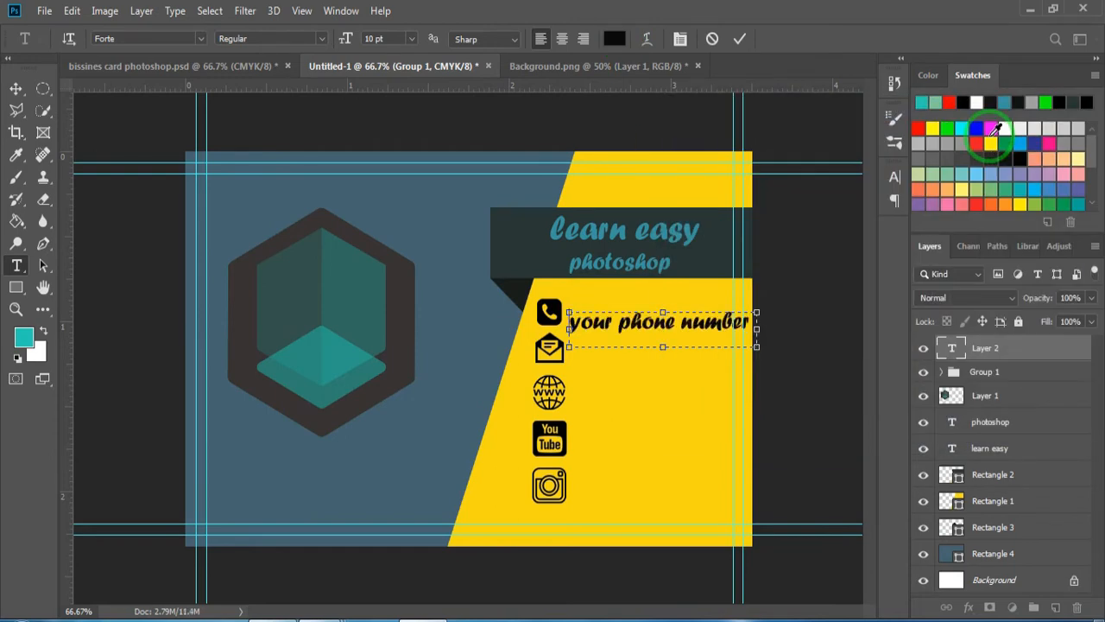
{"action": "key", "text": "ctrl+Return"}
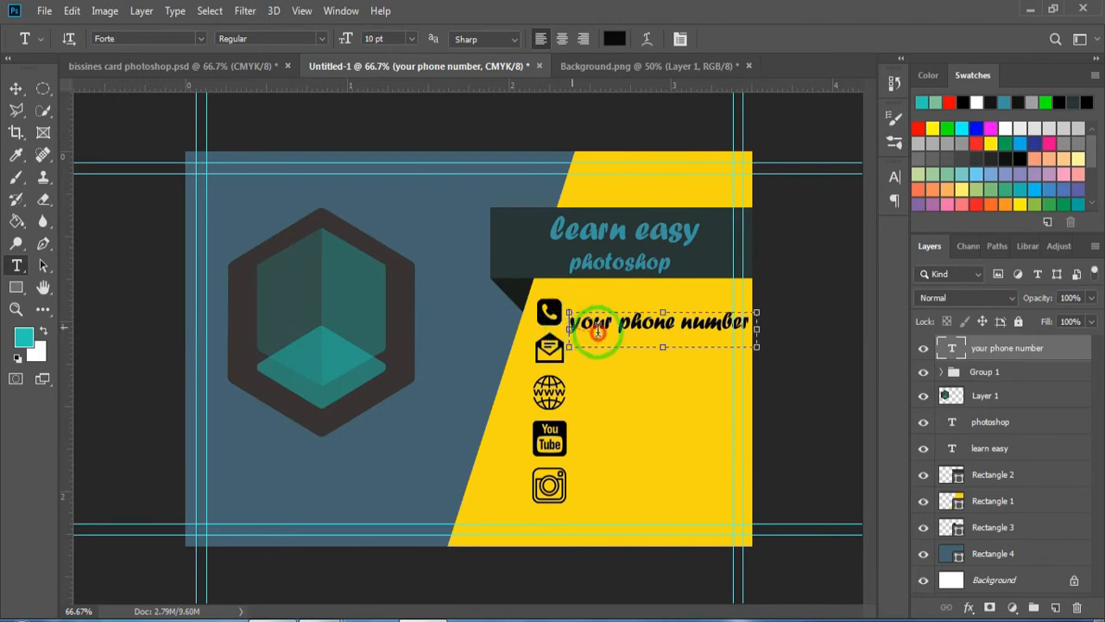
Set the "your phone number" text to 8 pt and move it up into line with the phone icon.
{"action": "triple_click", "coordinate": [593, 326]}
{"action": "left_click", "coordinate": [412, 39]}
{"action": "left_click", "coordinate": [422, 121]}
{"action": "key", "text": "ctrl+t"}
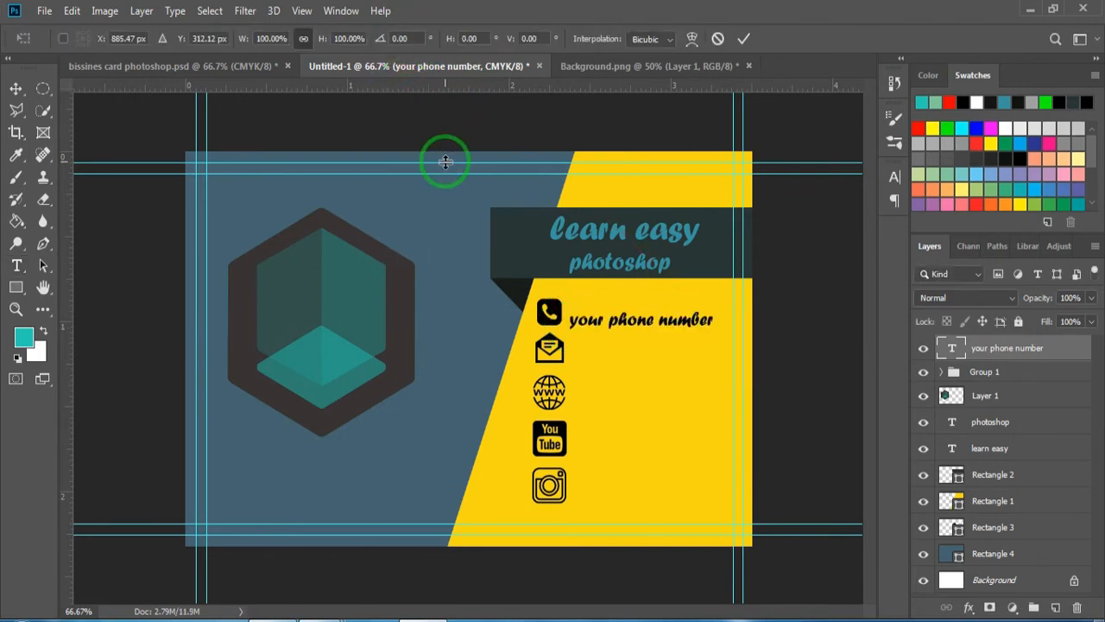
{"action": "key", "text": "Up"}
{"action": "key", "text": "Up"}
{"action": "key", "text": "Up"}
{"action": "key", "text": "Up"}
{"action": "key", "text": "Up"}
{"action": "key", "text": "Up"}
{"action": "key", "text": "Up"}
{"action": "key", "text": "Up"}
{"action": "key", "text": "Up"}
{"action": "key", "text": "Up"}
{"action": "key", "text": "Return"}
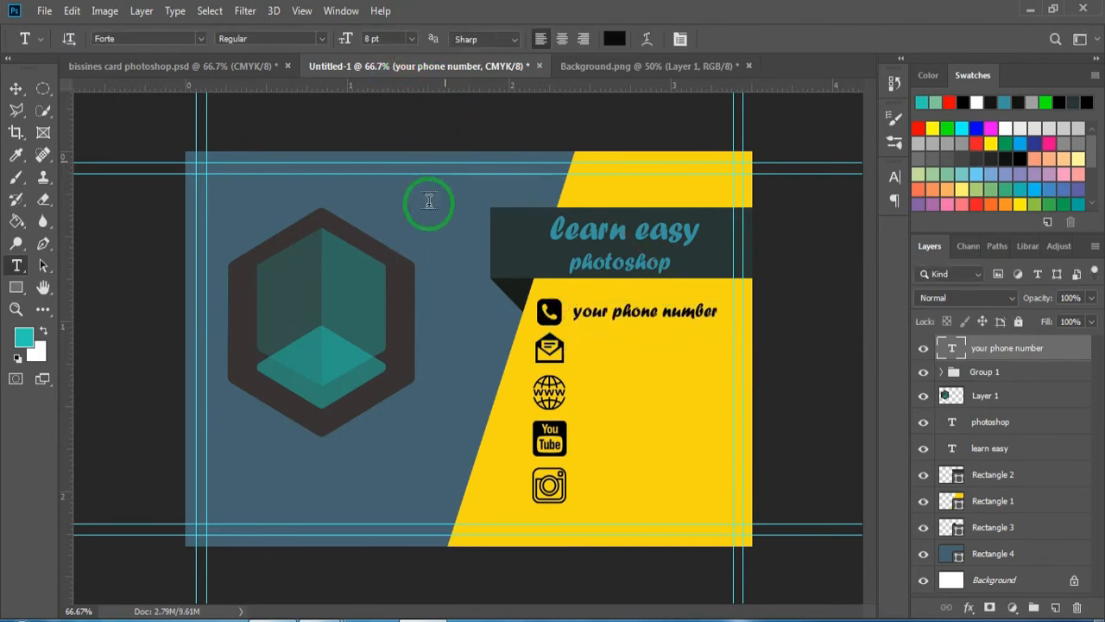
Add a text box beside the email icon reading "your email address" and commit it.
{"action": "left_click_drag", "start_coordinate": [572, 349], "coordinate": [740, 360]}
{"action": "type", "text": "your email address"}
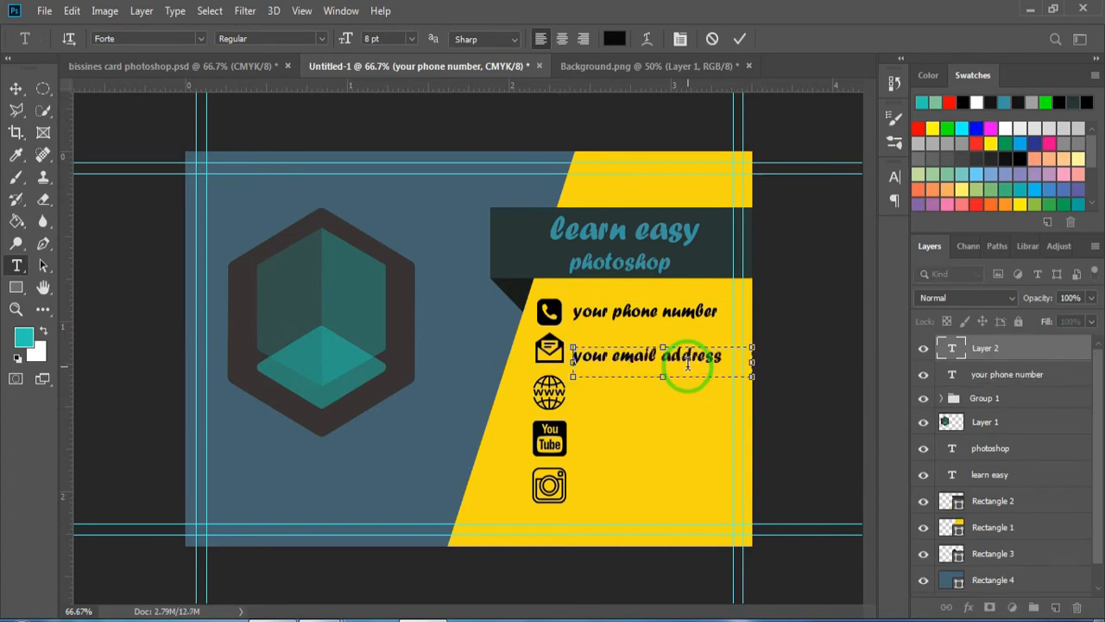
{"action": "key", "text": "ctrl+Return"}
Move the "your email address" text up into line with the email icon.
{"action": "key", "text": "ctrl+t"}
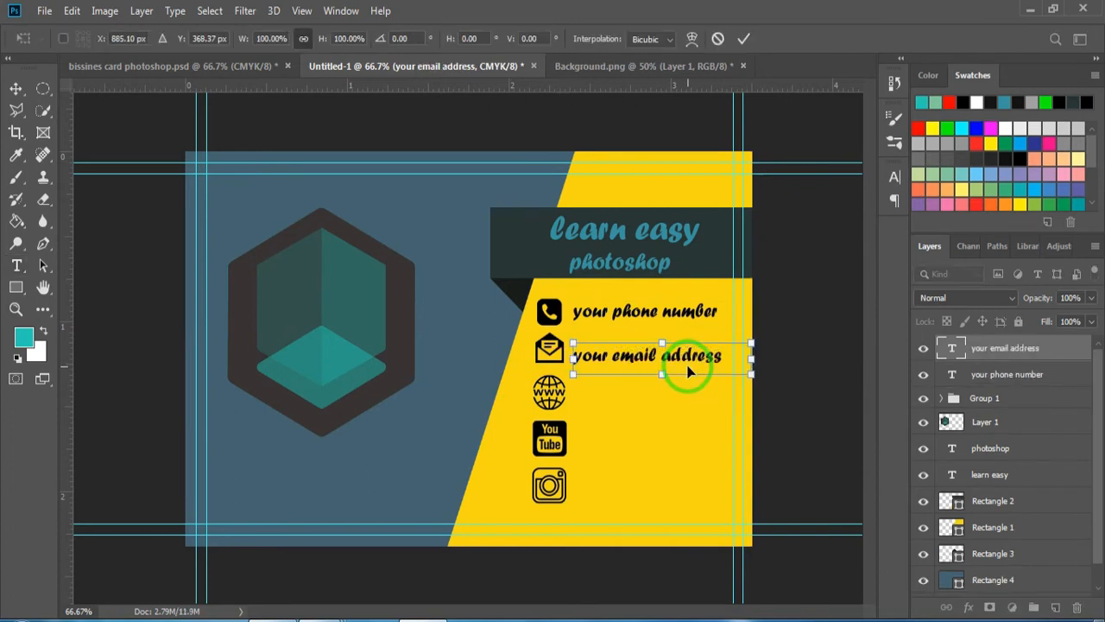
{"action": "key", "text": "Up"}
{"action": "key", "text": "Up"}
{"action": "key", "text": "Up"}
{"action": "key", "text": "Up"}
{"action": "key", "text": "Up"}
{"action": "key", "text": "Up"}
{"action": "key", "text": "Up"}
{"action": "key", "text": "Up"}
{"action": "key", "text": "Up"}
{"action": "key", "text": "Up"}
{"action": "key", "text": "Up"}
{"action": "key", "text": "Up"}
{"action": "key", "text": "Up"}
{"action": "key", "text": "Up"}
{"action": "key", "text": "Up"}
{"action": "key", "text": "Return"}
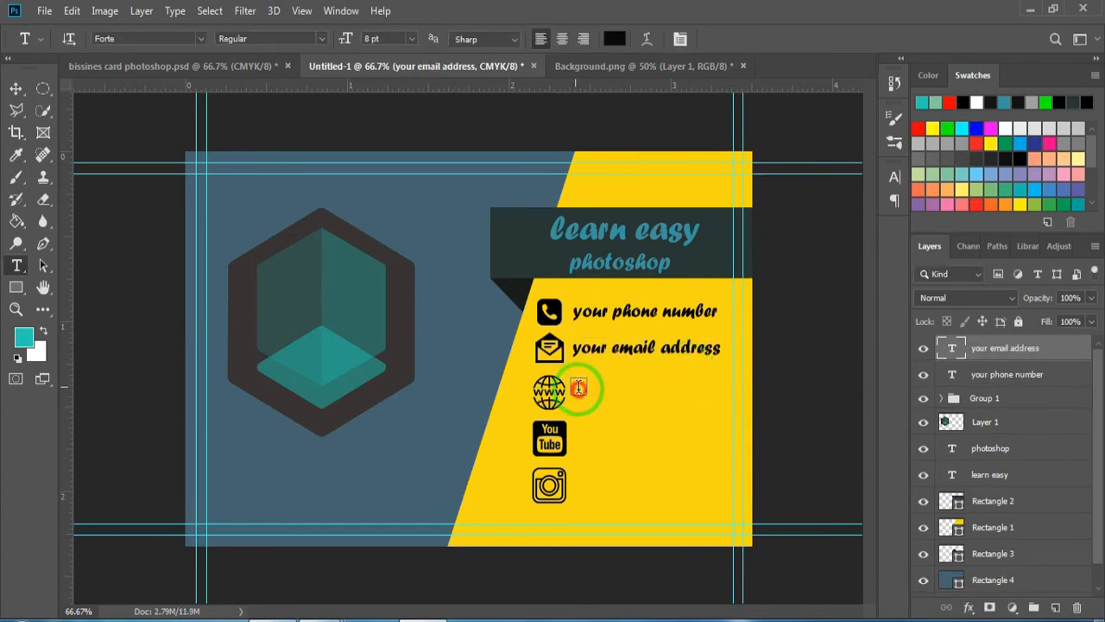
Add a text box beside the website icon reading "your web_site address".
{"action": "left_click_drag", "start_coordinate": [573, 393], "coordinate": [742, 420]}
{"action": "type", "text": "yor"}
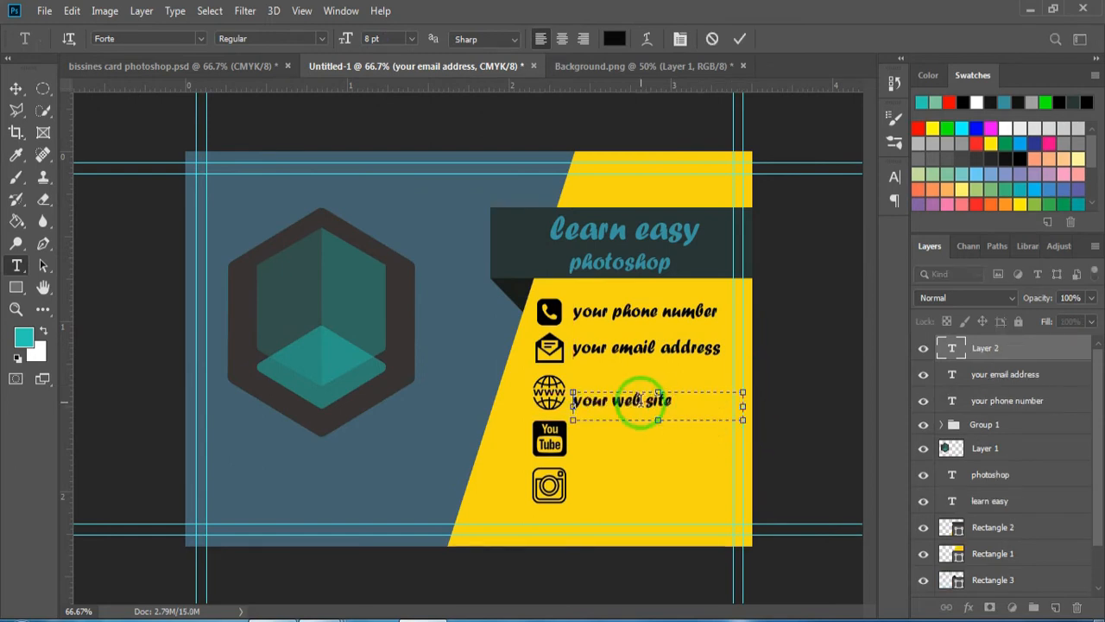
{"action": "type", "text": "_"}
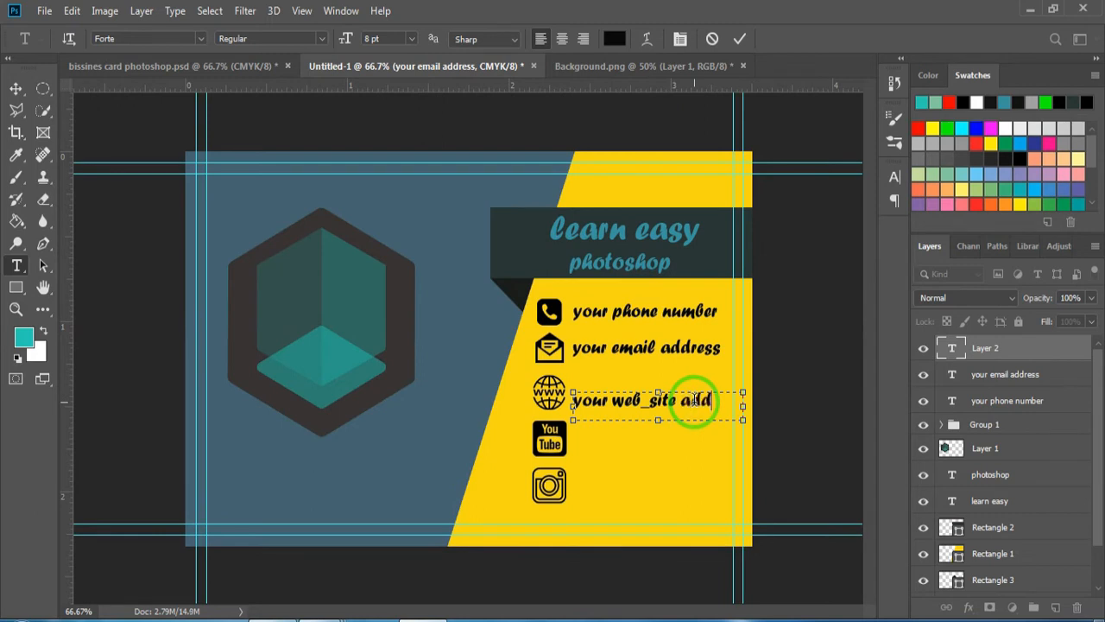
Move the "your web_site address" text up and slightly left into line with the website icon.
{"action": "key", "text": "ctrl+t"}
{"action": "key", "text": "Up"}
{"action": "key", "text": "Up"}
{"action": "key", "text": "Up"}
{"action": "key", "text": "Up"}
{"action": "key", "text": "Up"}
{"action": "key", "text": "Up"}
{"action": "key", "text": "Up"}
{"action": "key", "text": "Up"}
{"action": "key", "text": "Up"}
{"action": "key", "text": "Up"}
{"action": "key", "text": "Up"}
{"action": "key", "text": "Up"}
{"action": "key", "text": "Left"}
{"action": "key", "text": "Left"}
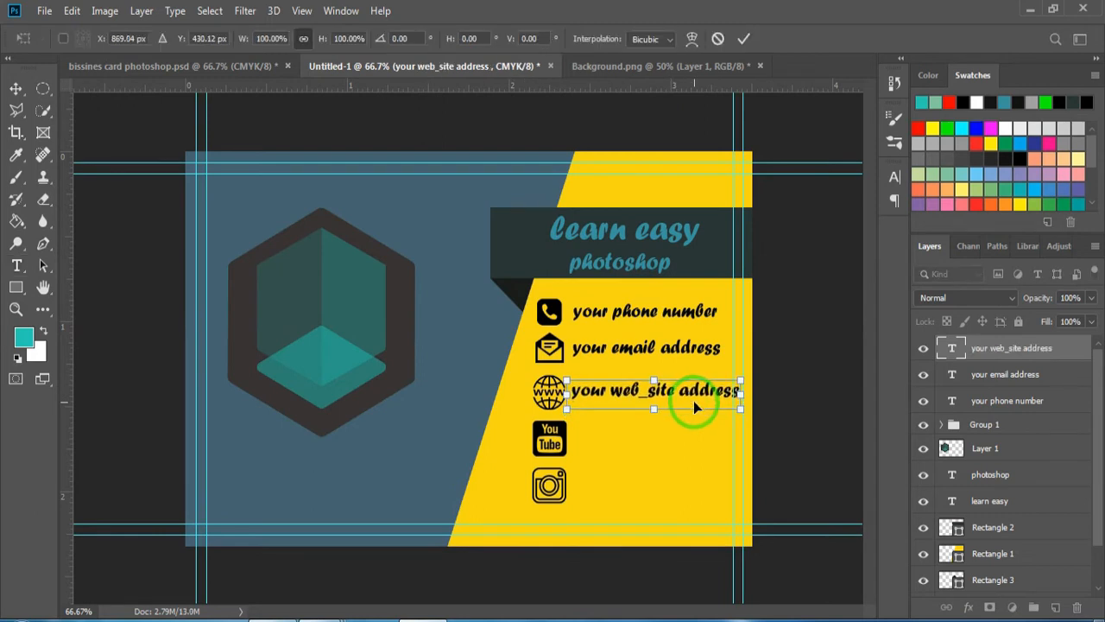
{"action": "key", "text": "Return"}
Set the font size of the "your web_site address" text to 7 pt.
{"action": "left_click", "coordinate": [693, 399]}
{"action": "left_click_drag", "start_coordinate": [574, 393], "coordinate": [741, 391]}
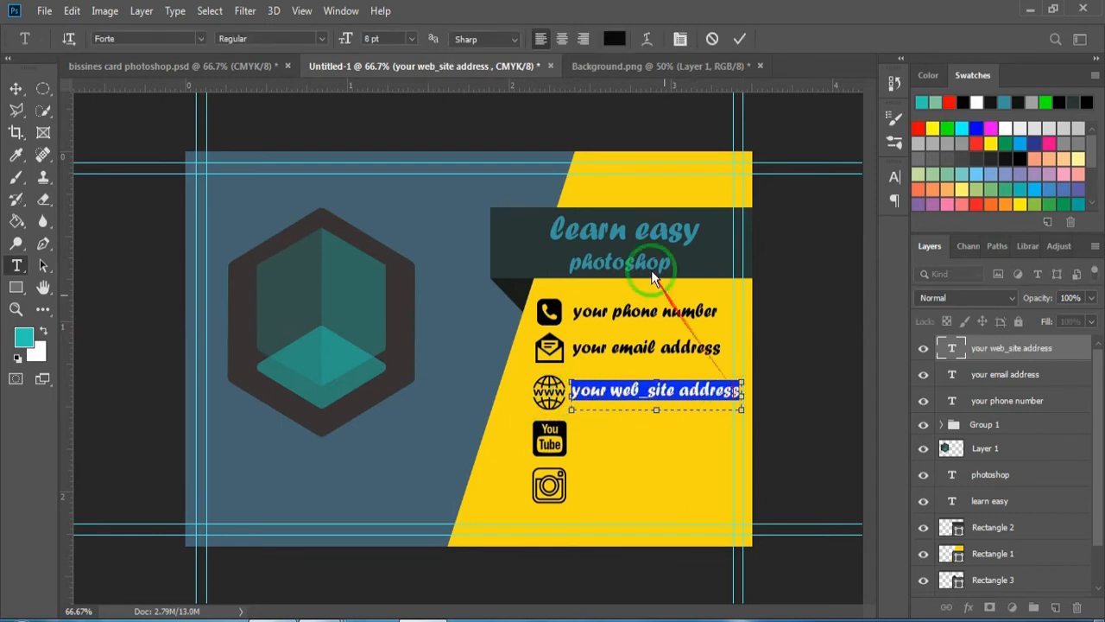
{"action": "left_click", "coordinate": [366, 38]}
{"action": "key", "text": "Down"}
{"action": "key", "text": "Down"}
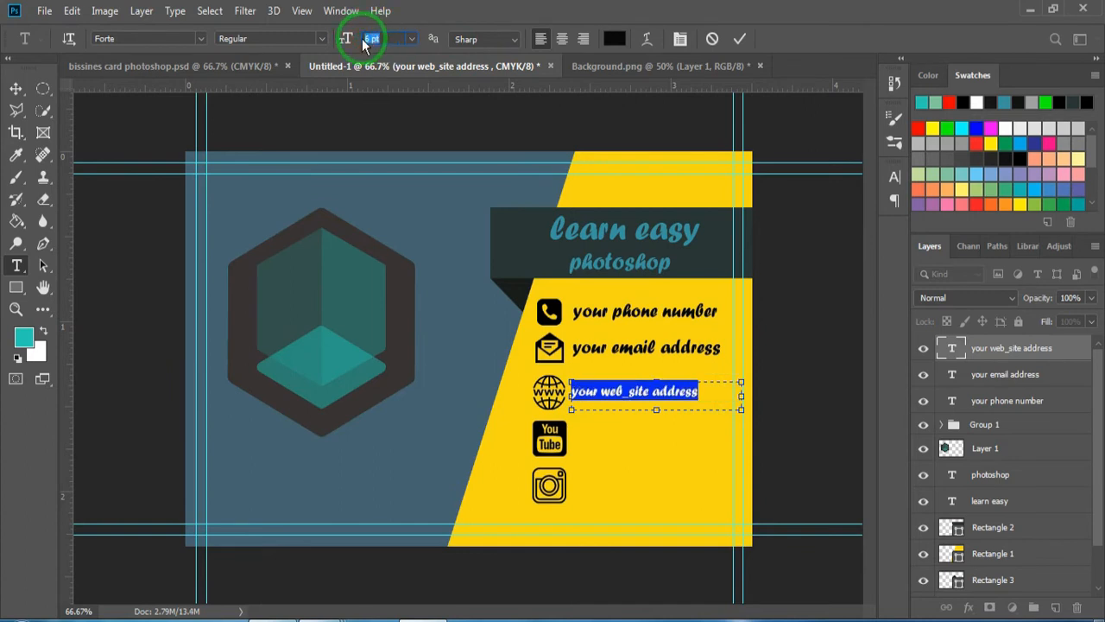
{"action": "key", "text": "Up"}
{"action": "key", "text": "Up"}
Scale the "your web_site address" text to 105.04% with Free Transform.
{"action": "left_click", "coordinate": [744, 394], "text": "ctrl"}
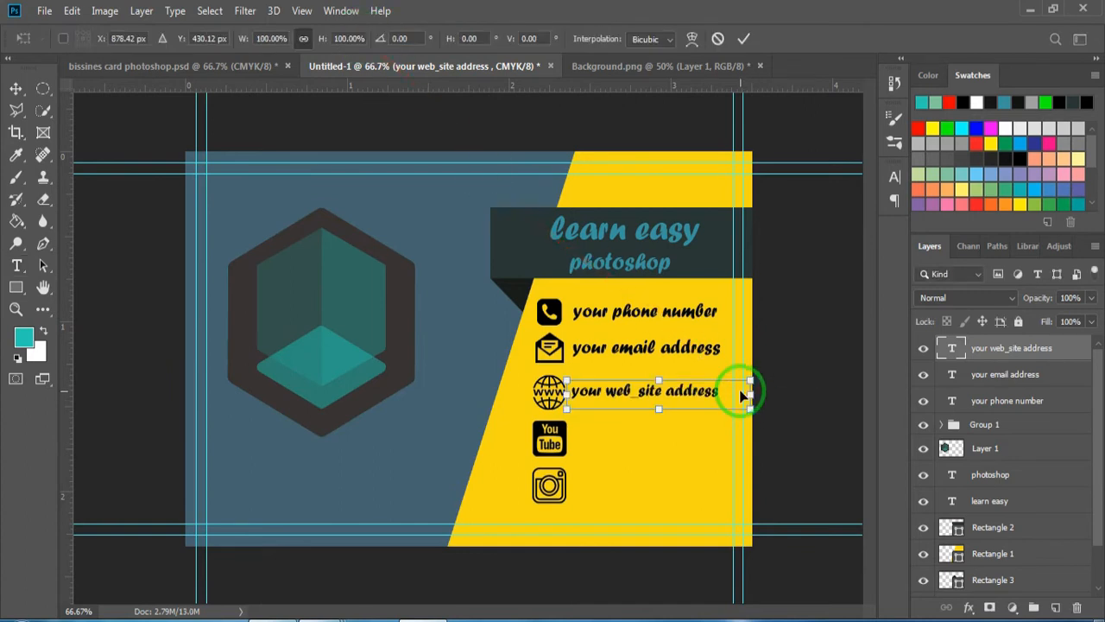
{"action": "left_click_drag", "start_coordinate": [741, 394], "coordinate": [765, 389]}
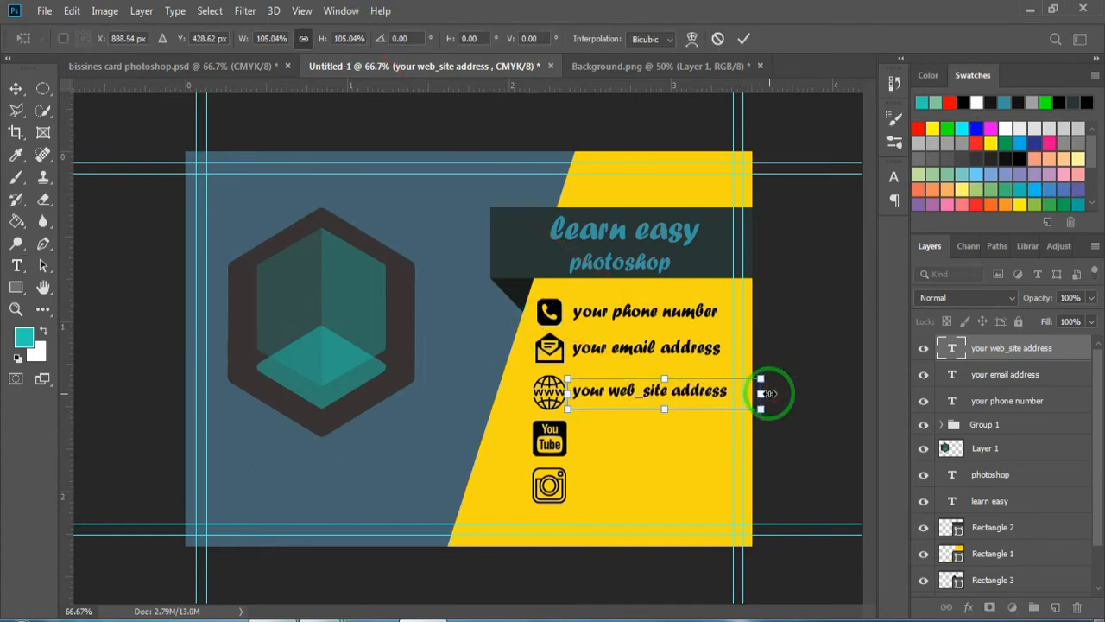
{"action": "key", "text": "Return"}
Add a 7 pt text box beside the YouTube icon reading "your youtube address" and commit it.
{"action": "key", "text": "t"}
{"action": "left_click_drag", "start_coordinate": [592, 431], "coordinate": [733, 455]}
{"action": "type", "text": "yo"}
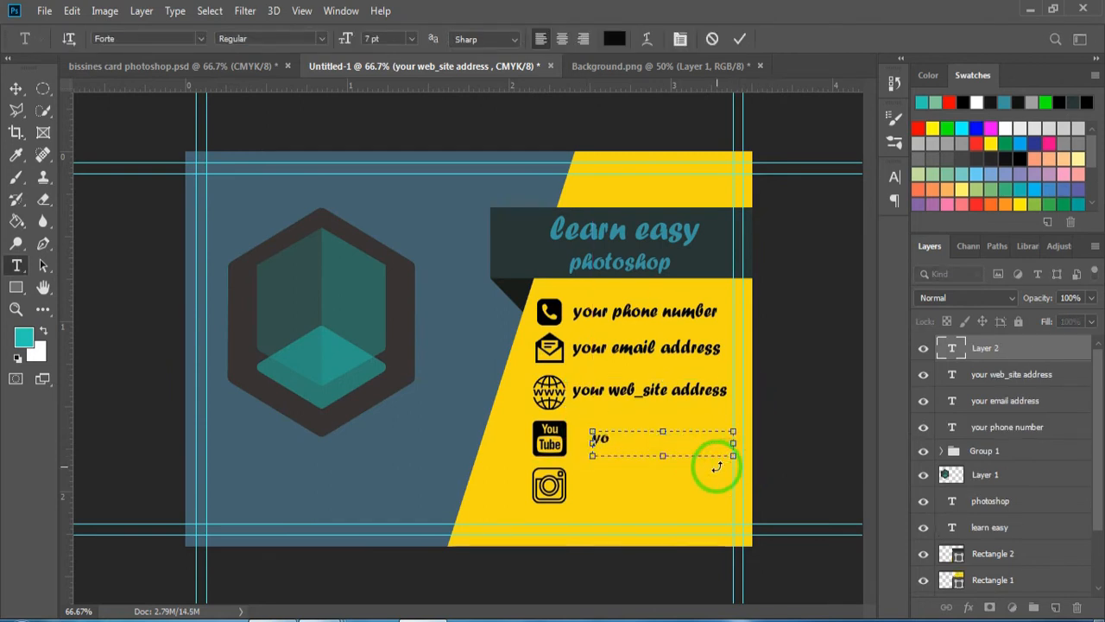
{"action": "type", "text": "ur youtube"}
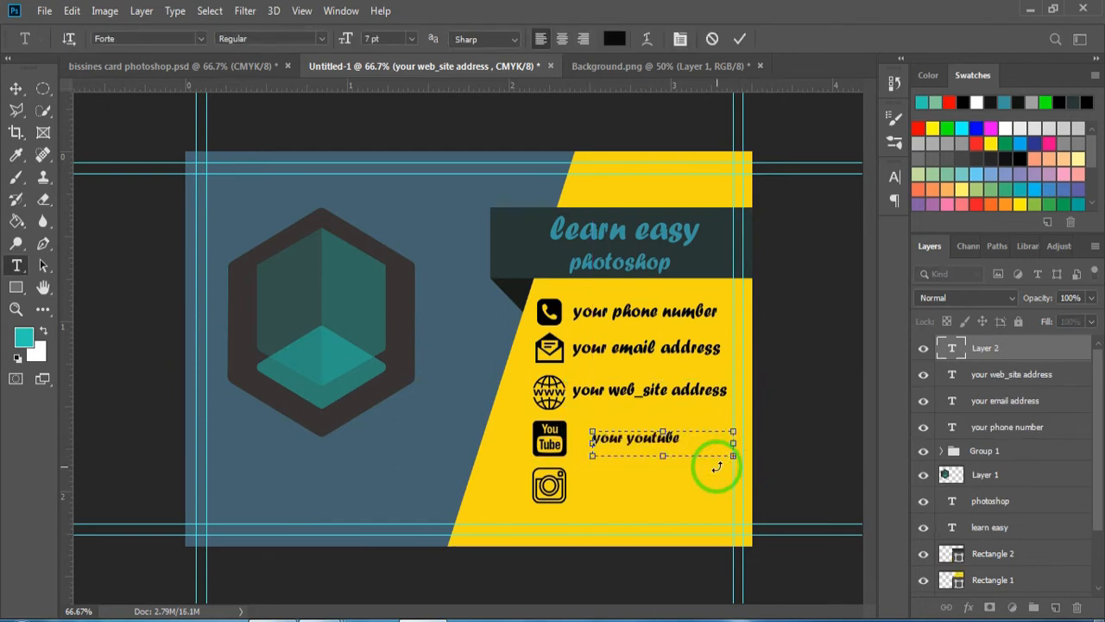
{"action": "type", "text": " address"}
{"action": "key", "text": "ctrl+Return"}
Move the "your youtube address" text left so it starts in line with the contact labels above.
{"action": "key", "text": "ctrl+t"}
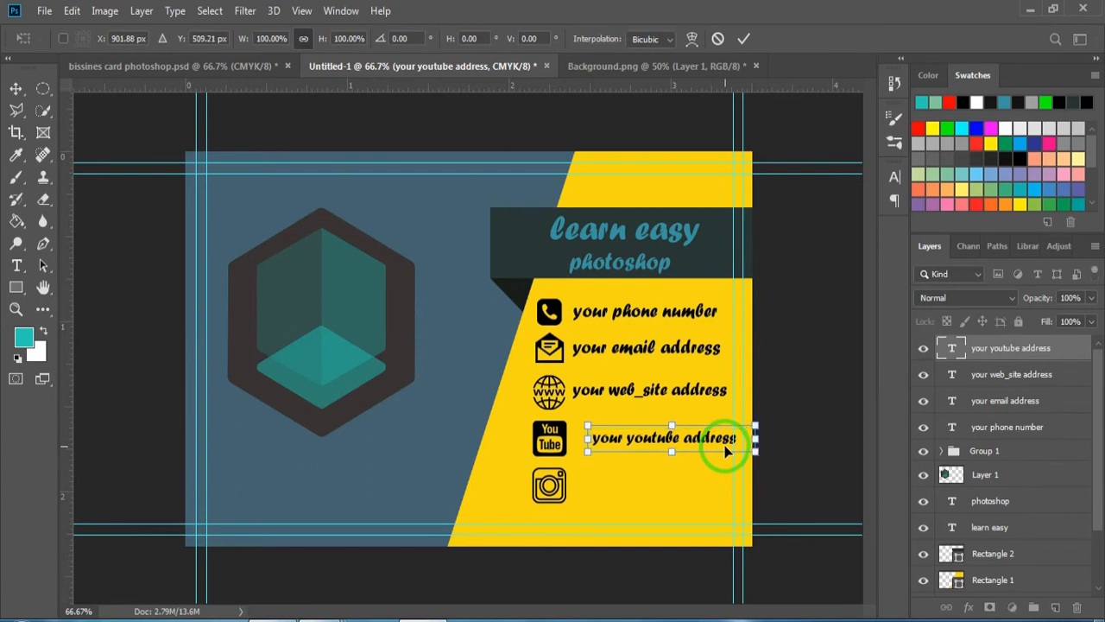
{"action": "key", "text": "shift+Left"}
{"action": "key", "text": "shift+Left"}
{"action": "key", "text": "Return"}
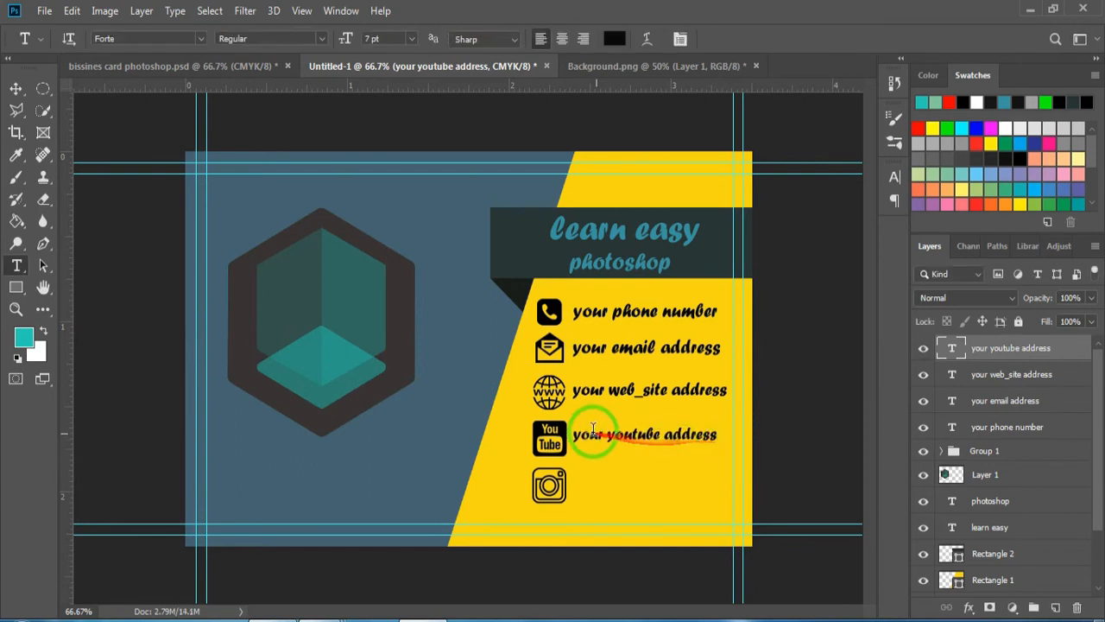
Set the font size of the "your youtube address" text to 7 pt.
{"action": "left_click_drag", "start_coordinate": [593, 429], "coordinate": [716, 449]}
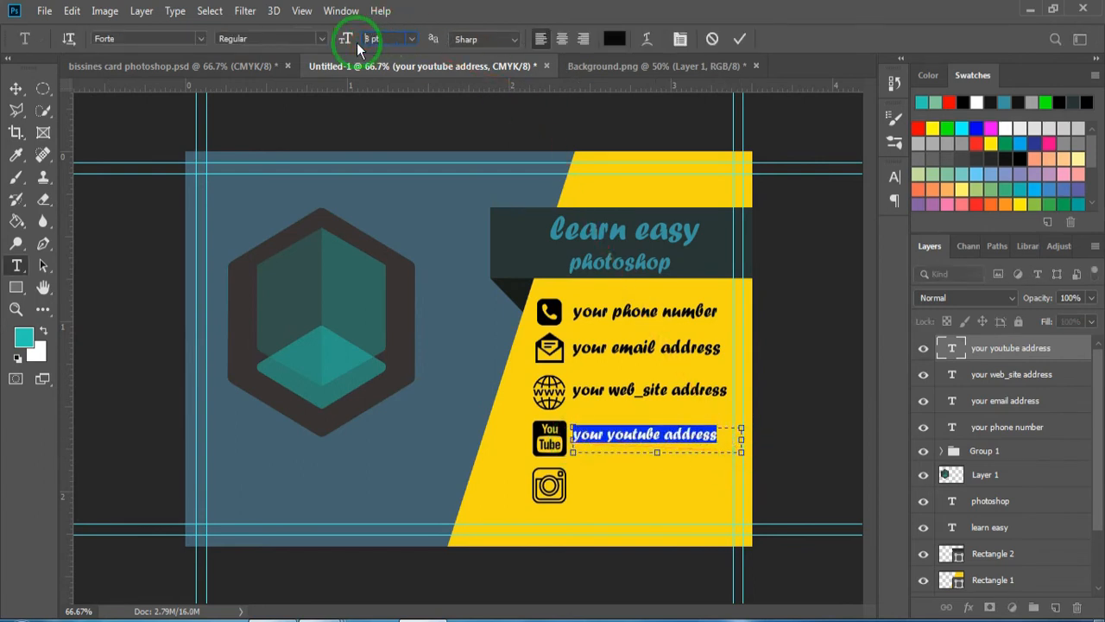
{"action": "type", "text": "7"}
{"action": "key", "text": "Return"}
{"action": "key", "text": "ctrl+Return"}
Add a text box beside the Instagram icon reading "your instagram address" and commit it.
{"action": "left_click_drag", "start_coordinate": [588, 494], "coordinate": [657, 493]}
{"action": "type", "text": "your i"}
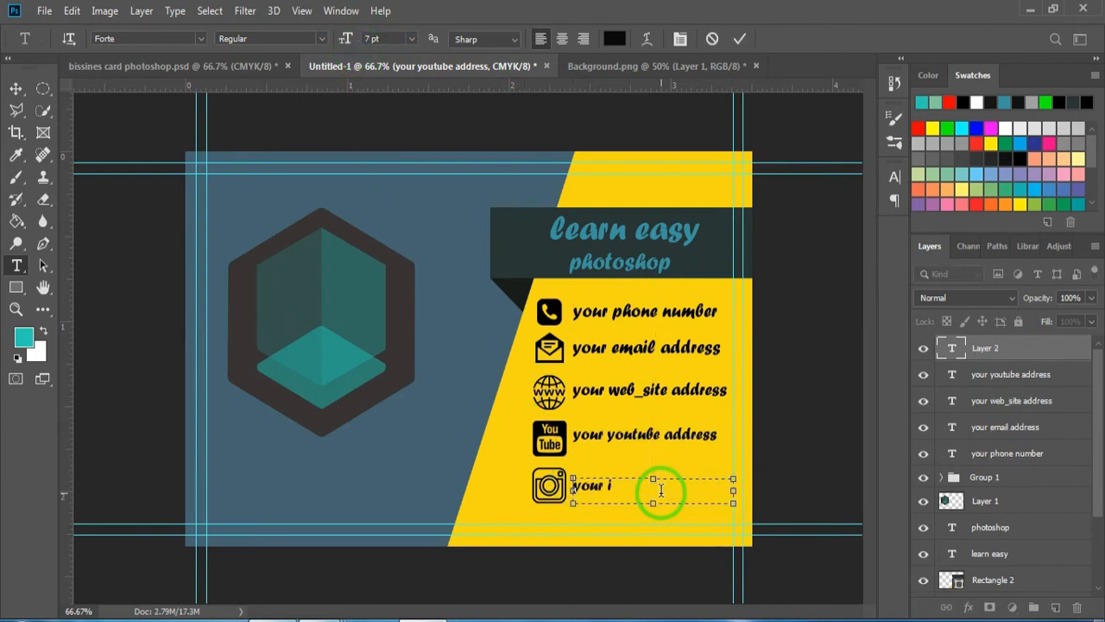
{"action": "type", "text": "nstagram address"}
{"action": "key", "text": "ctrl+Return"}
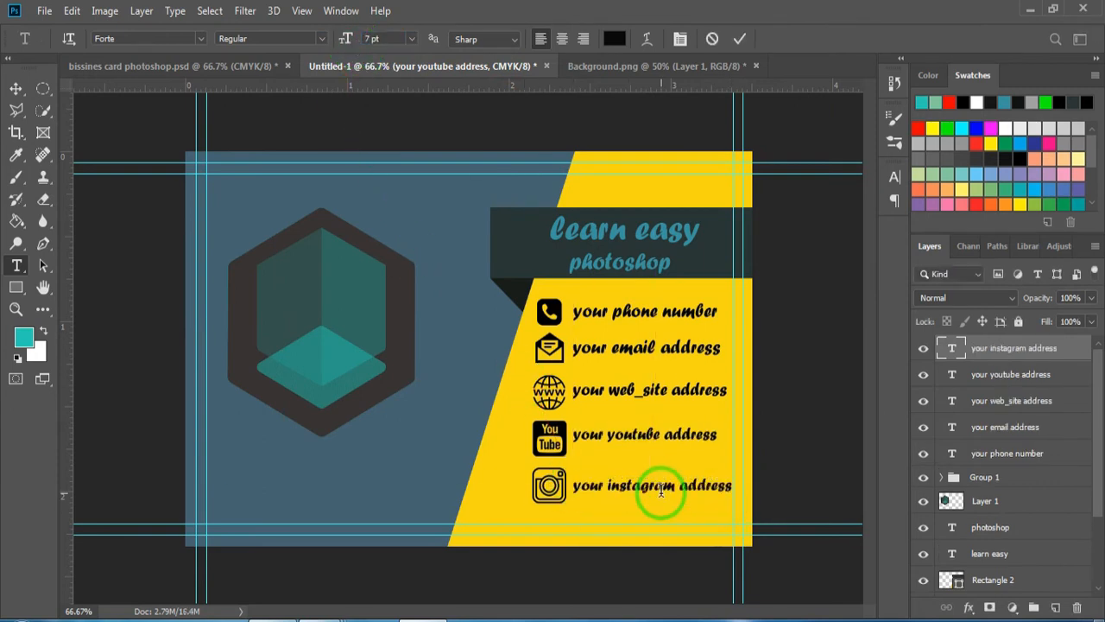
Move the "your instagram address" text slightly up and left, closer to the Instagram icon.
{"action": "key", "text": "ctrl+t"}
{"action": "key", "text": "Return"}
{"action": "key", "text": "t"}
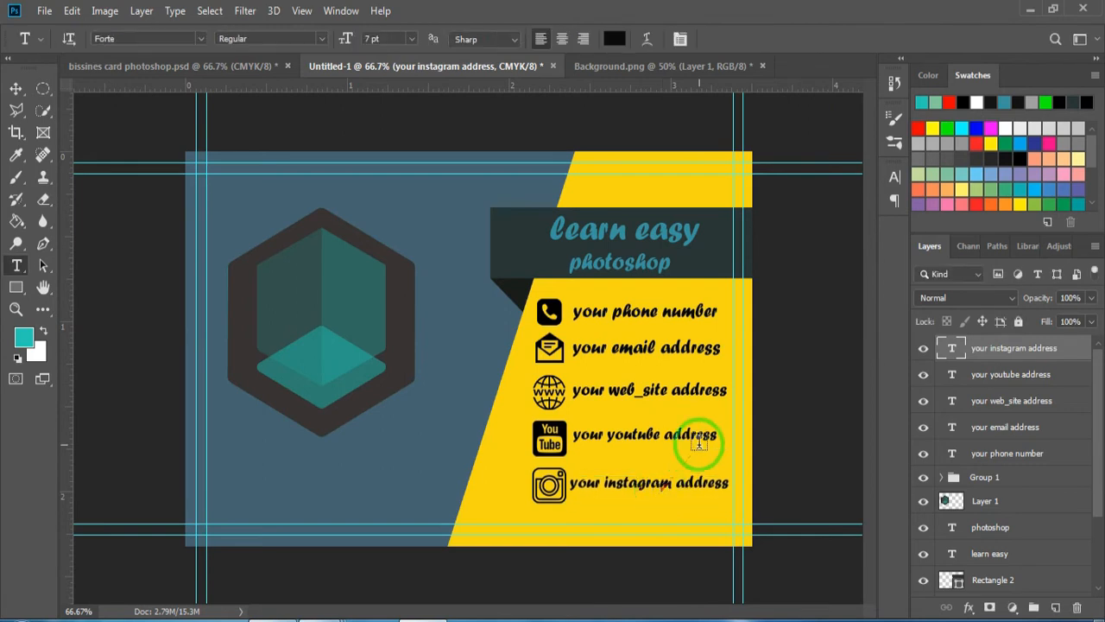
Move the "your youtube address" text layer slightly down to center it on the YouTube icon.
{"action": "left_click", "coordinate": [993, 374]}
{"action": "key", "text": "ctrl+t"}
{"action": "key", "text": "Down"}
{"action": "key", "text": "Down"}
{"action": "key", "text": "Down"}
{"action": "key", "text": "Down"}
{"action": "key", "text": "Down"}
{"action": "key", "text": "Down"}
{"action": "key", "text": "Return"}
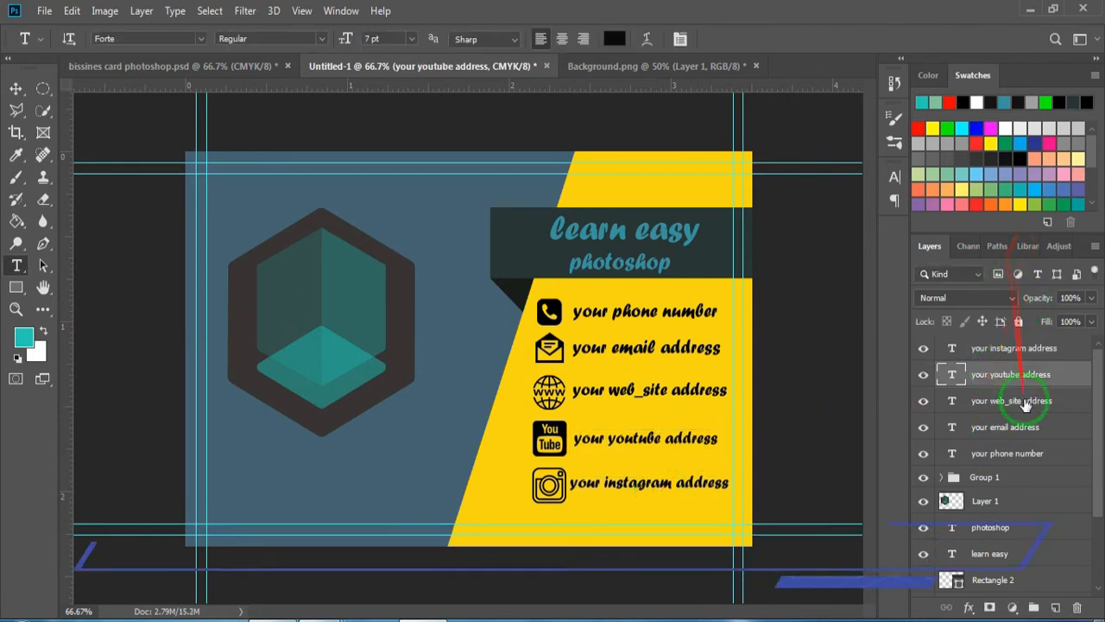
Group the five contact text layers and name the group "address".
{"action": "left_click", "coordinate": [1007, 348], "text": "ctrl"}
{"action": "left_click", "coordinate": [1006, 453], "text": "shift"}
{"action": "key", "text": "ctrl+g"}
{"action": "double_click", "coordinate": [985, 345]}
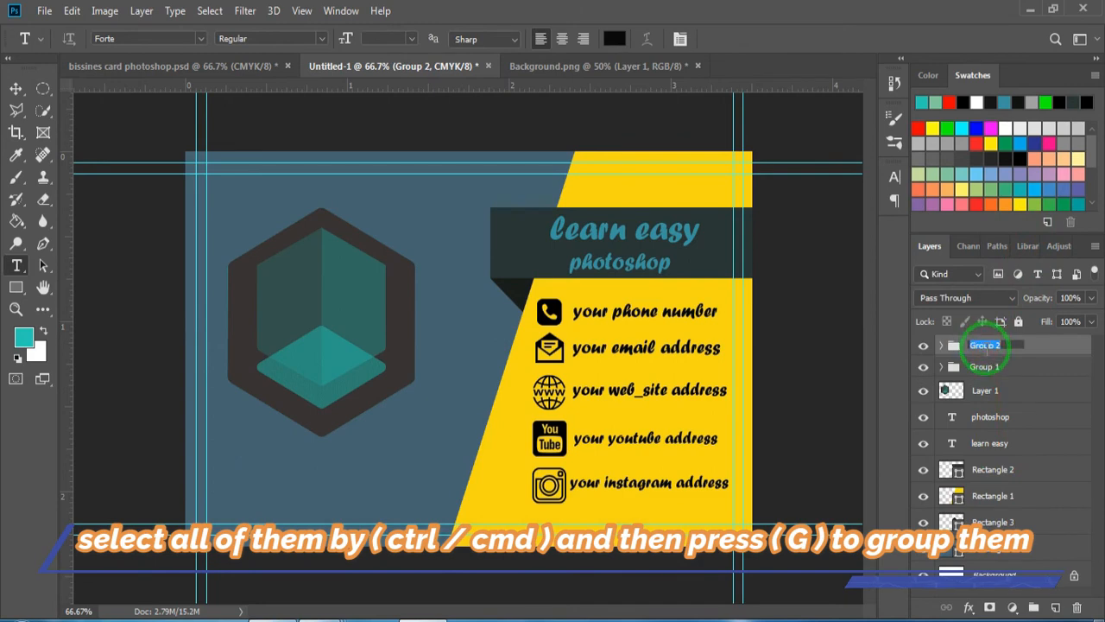
{"action": "left_click", "coordinate": [739, 381]}
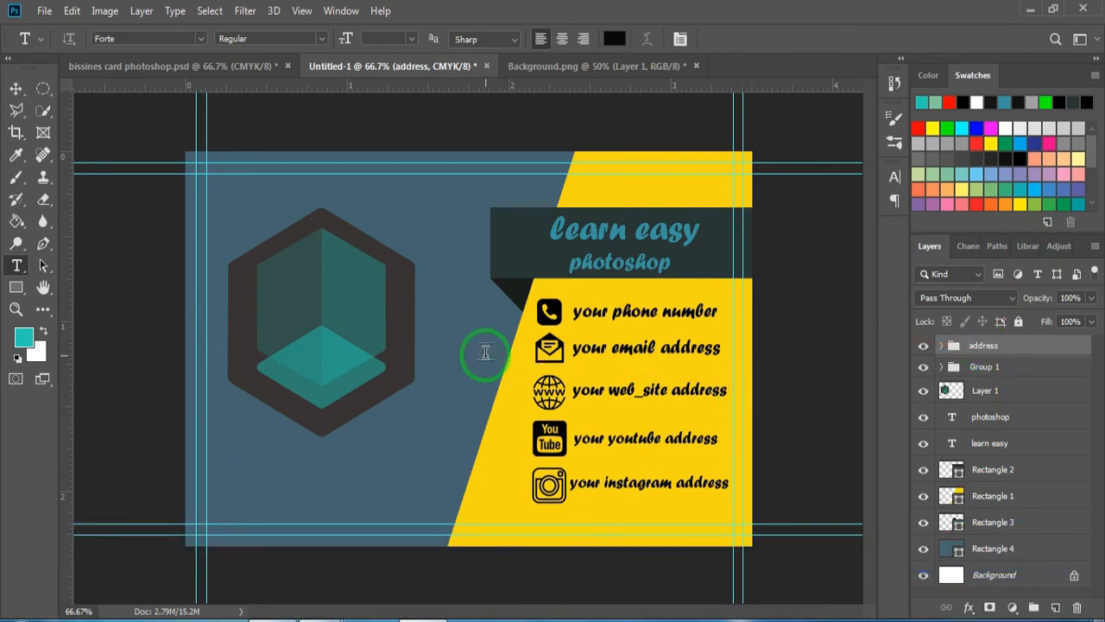
Group the four rectangle layers, Rectangle 2 through Rectangle 4, and name the group "shape".
{"action": "key", "text": "h"}
{"action": "left_click", "coordinate": [1062, 470]}
{"action": "left_click", "coordinate": [1031, 548], "text": "shift"}
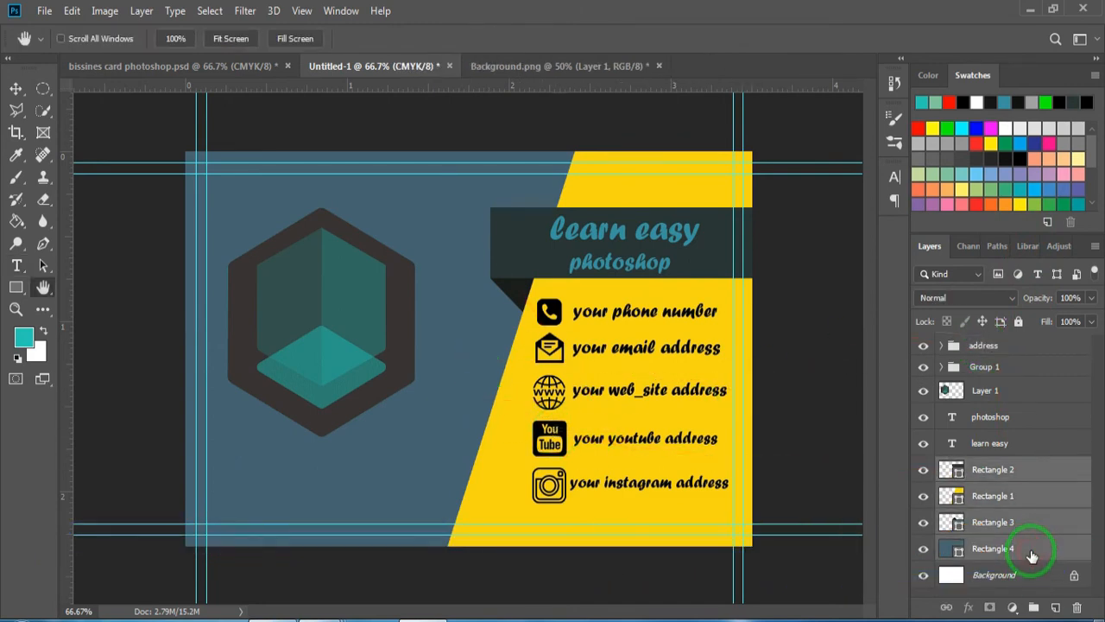
{"action": "key", "text": "ctrl+g"}
{"action": "key", "text": "Return"}
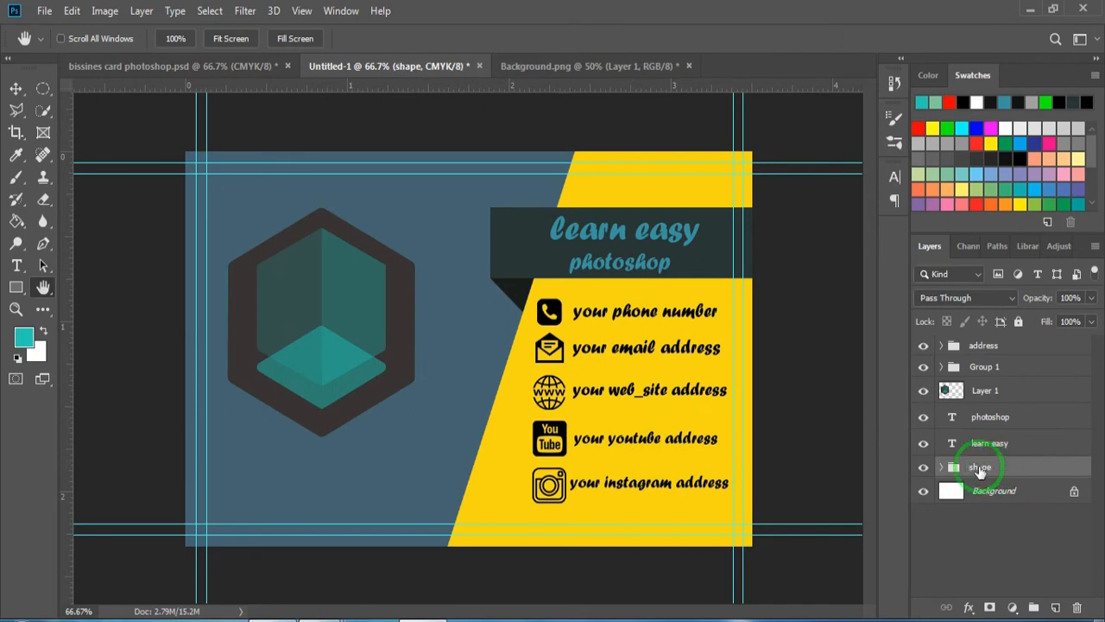
Apply a dark Pattern Overlay at 70% opacity to the slate-blue Rectangle 4 layer in the shape group.
{"action": "scroll", "coordinate": [1093, 525], "scroll_direction": "down", "scroll_amount": 1}
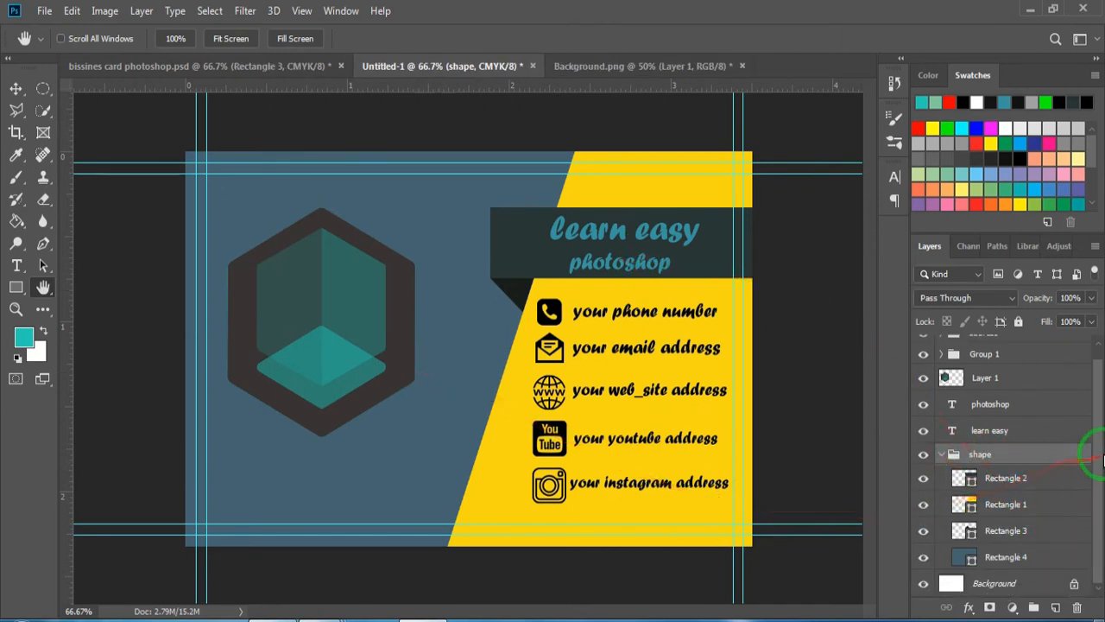
{"action": "double_click", "coordinate": [1060, 560]}
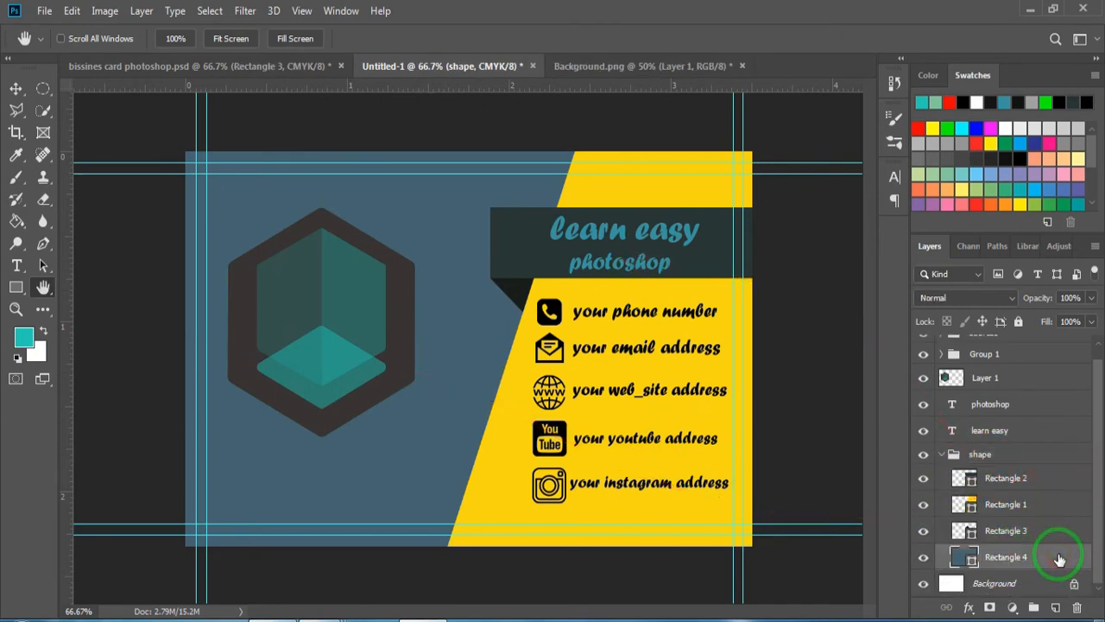
{"action": "left_click", "coordinate": [461, 485]}
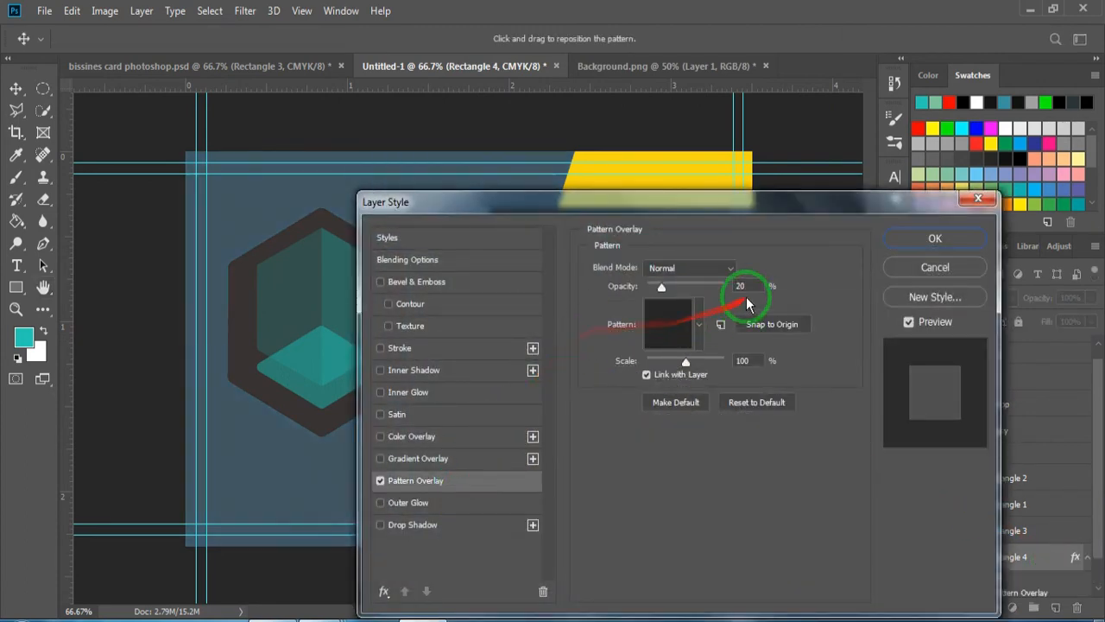
{"action": "left_click", "coordinate": [699, 331]}
{"action": "mouse_move", "coordinate": [740, 380]}
{"action": "left_mouse_down"}
{"action": "mouse_move", "coordinate": [740, 406]}
{"action": "mouse_move", "coordinate": [747, 389]}
{"action": "left_mouse_up"}
{"action": "left_click", "coordinate": [749, 285]}
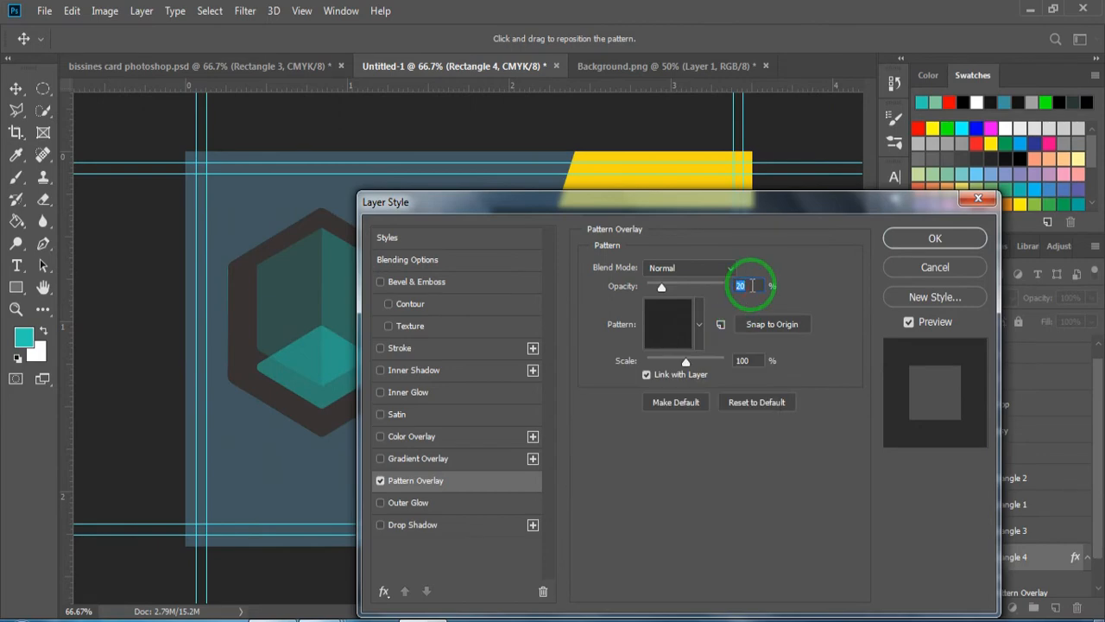
{"action": "left_click", "coordinate": [916, 239]}
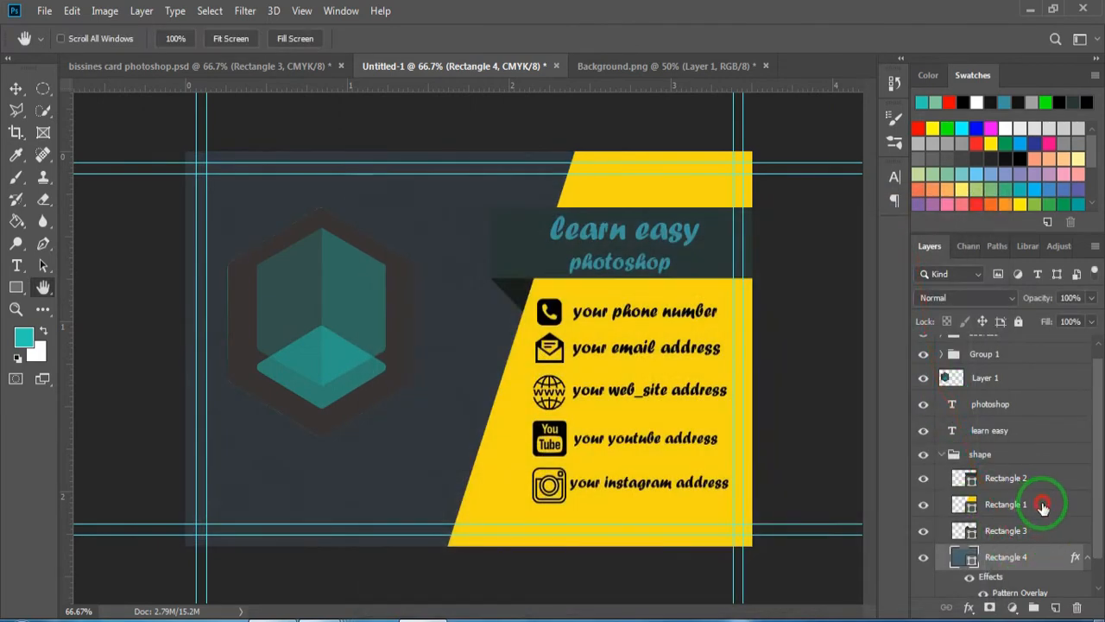
Apply the dark Pattern Overlay at 30% opacity to the yellow Rectangle 1 layer.
{"action": "double_click", "coordinate": [1043, 508]}
{"action": "left_click", "coordinate": [416, 480]}
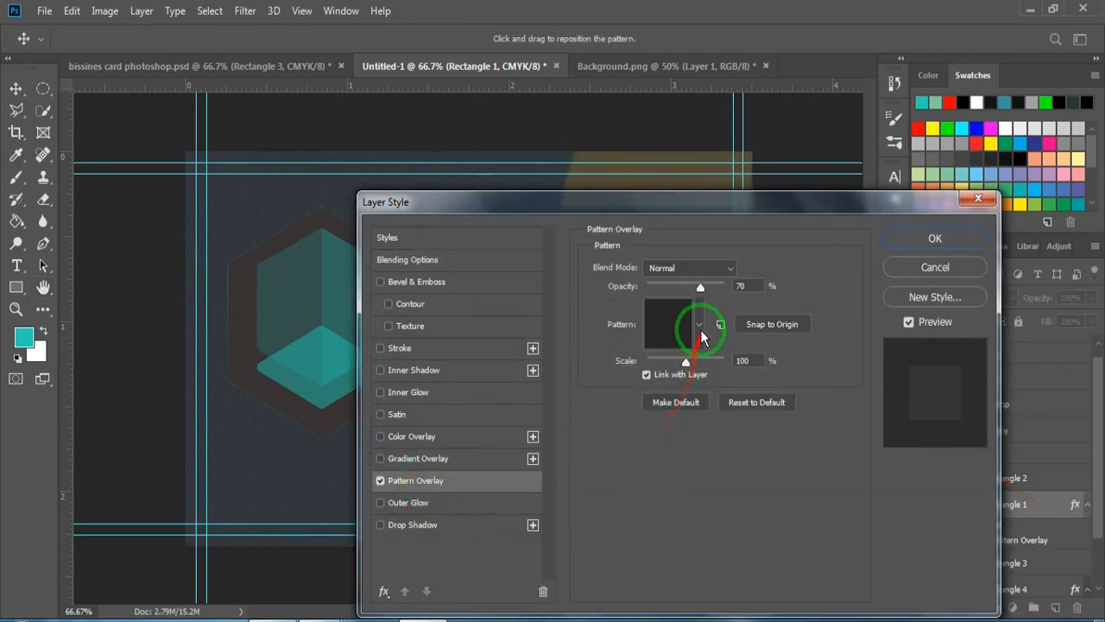
{"action": "left_click", "coordinate": [745, 284]}
{"action": "type", "text": "50"}
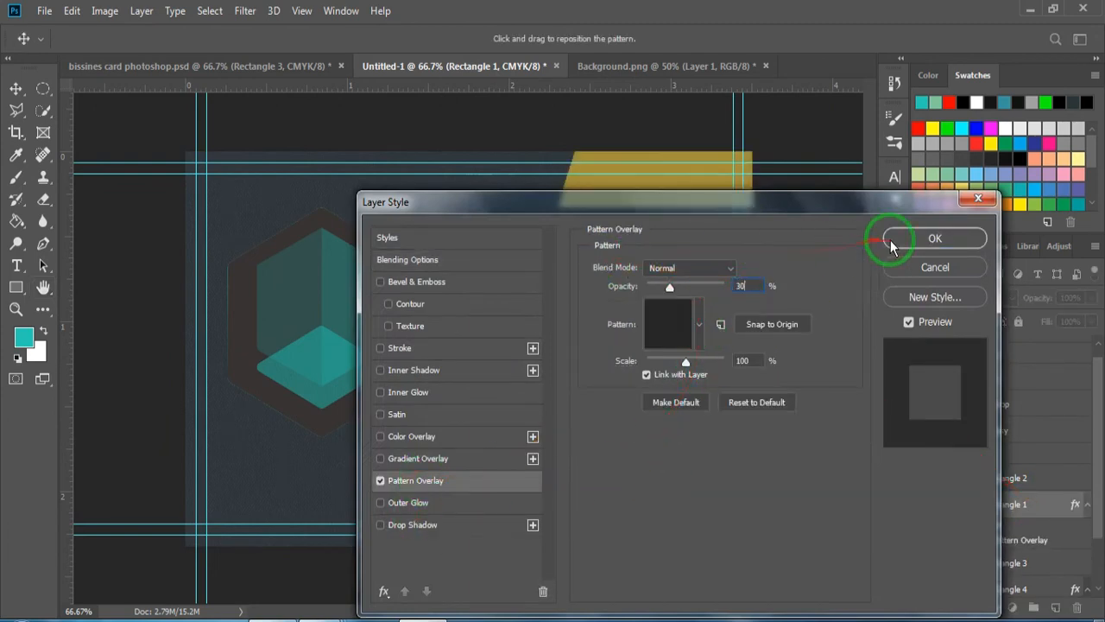
{"action": "left_click", "coordinate": [898, 239]}
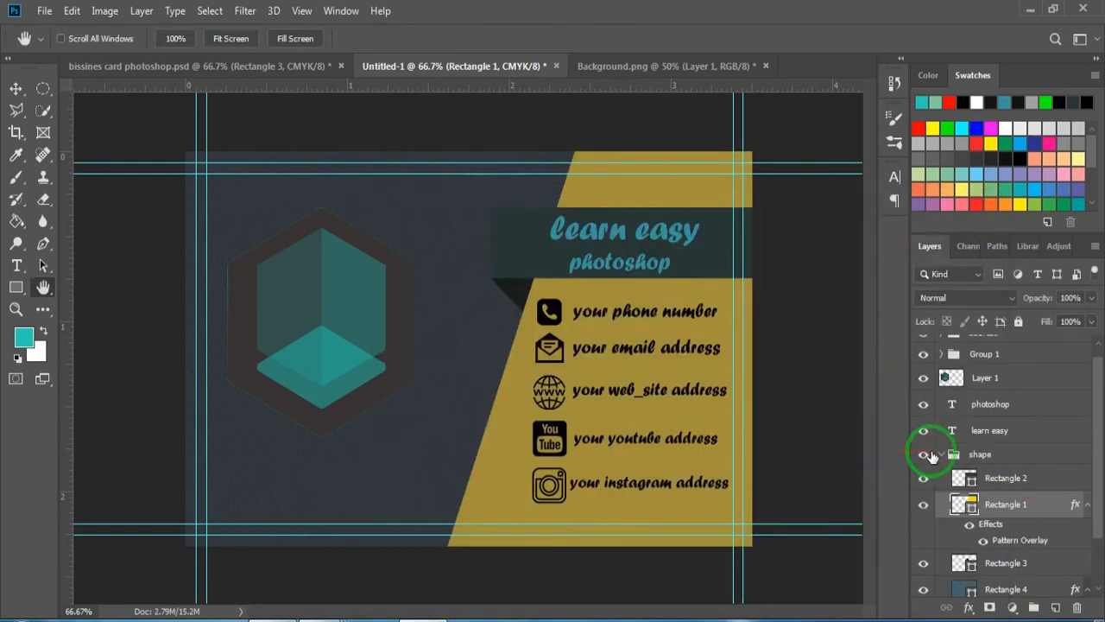
Apply the dark Pattern Overlay at 50% opacity to the Rectangle 2 ribbon layer.
{"action": "left_click", "coordinate": [1053, 481]}
{"action": "double_click", "coordinate": [1052, 481]}
{"action": "left_click", "coordinate": [450, 481]}
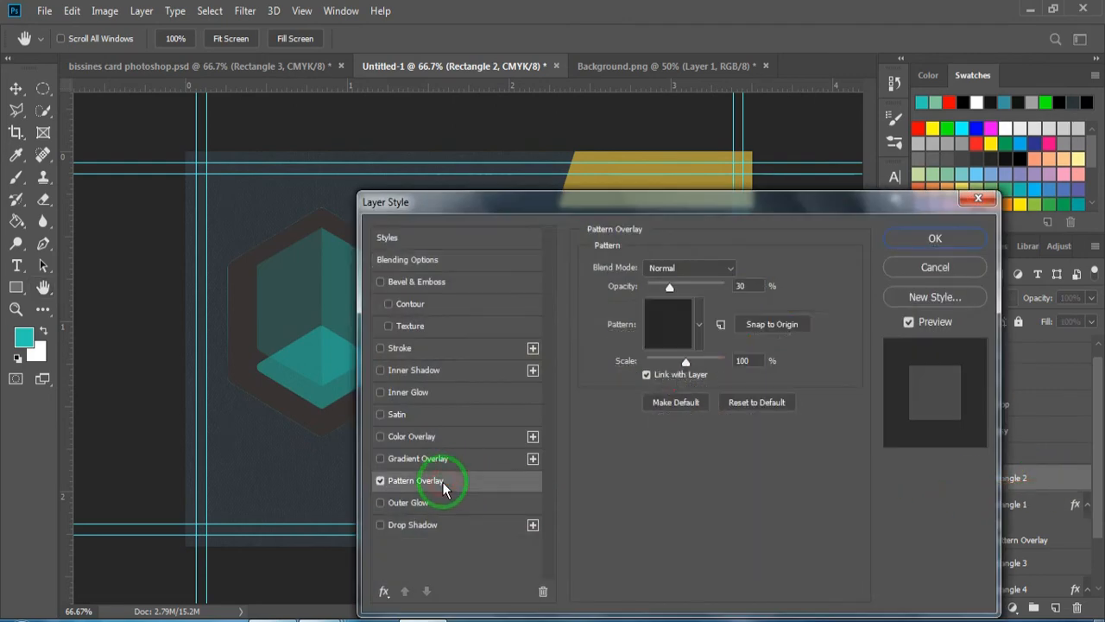
{"action": "left_click", "coordinate": [740, 285]}
{"action": "left_click", "coordinate": [934, 238]}
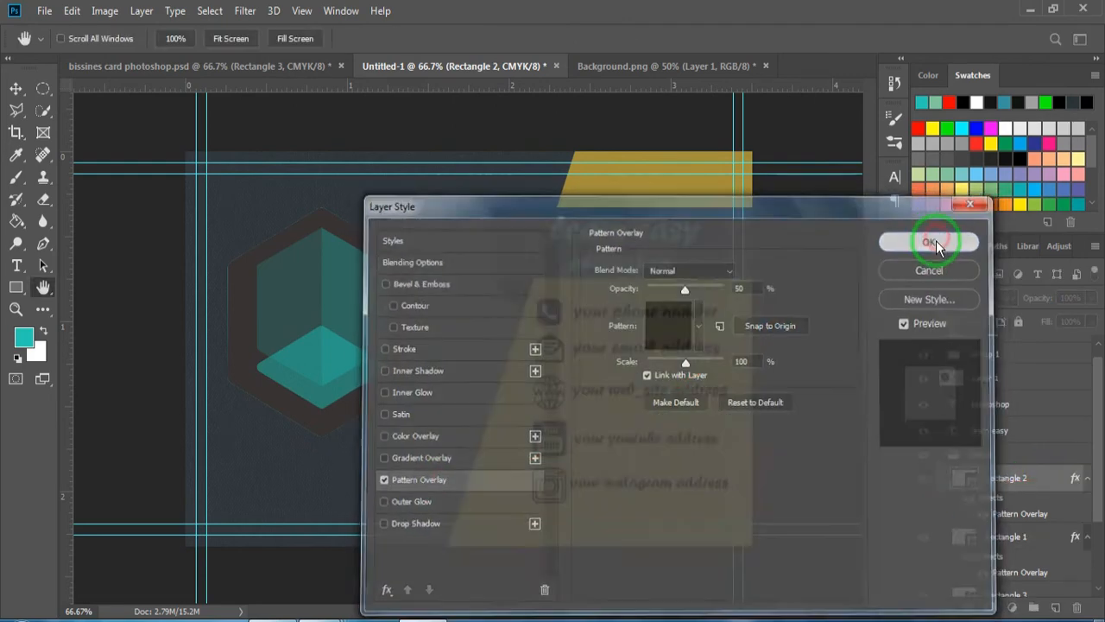
Apply the dark Pattern Overlay at 30% opacity to the Rectangle 3 layer in the shape group.
{"action": "left_click_drag", "start_coordinate": [1097, 527], "coordinate": [1098, 557]}
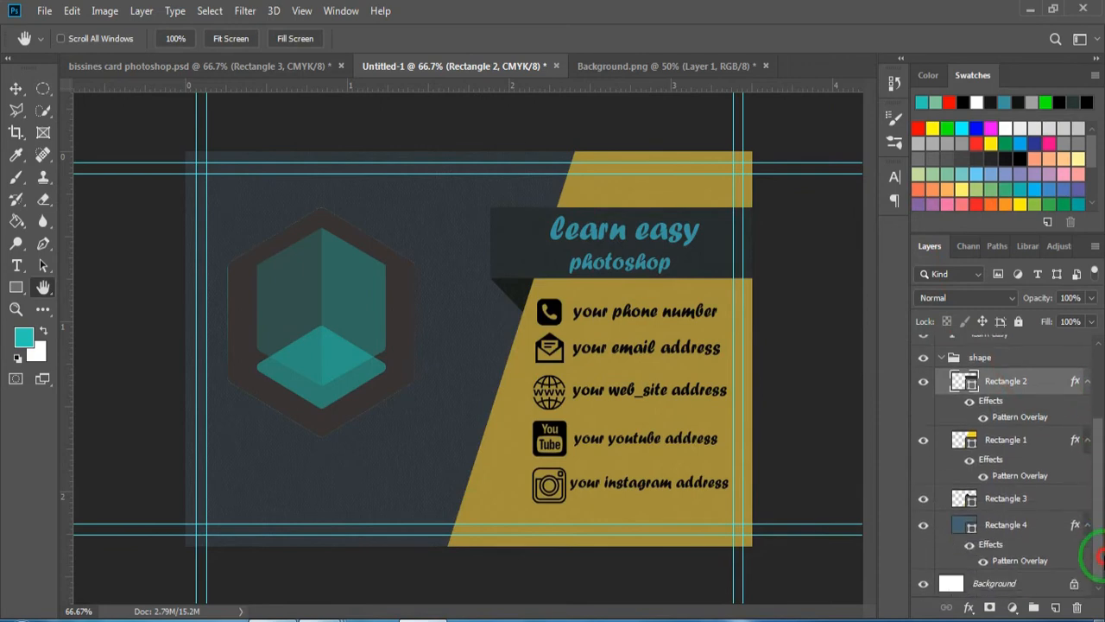
{"action": "double_click", "coordinate": [1036, 508]}
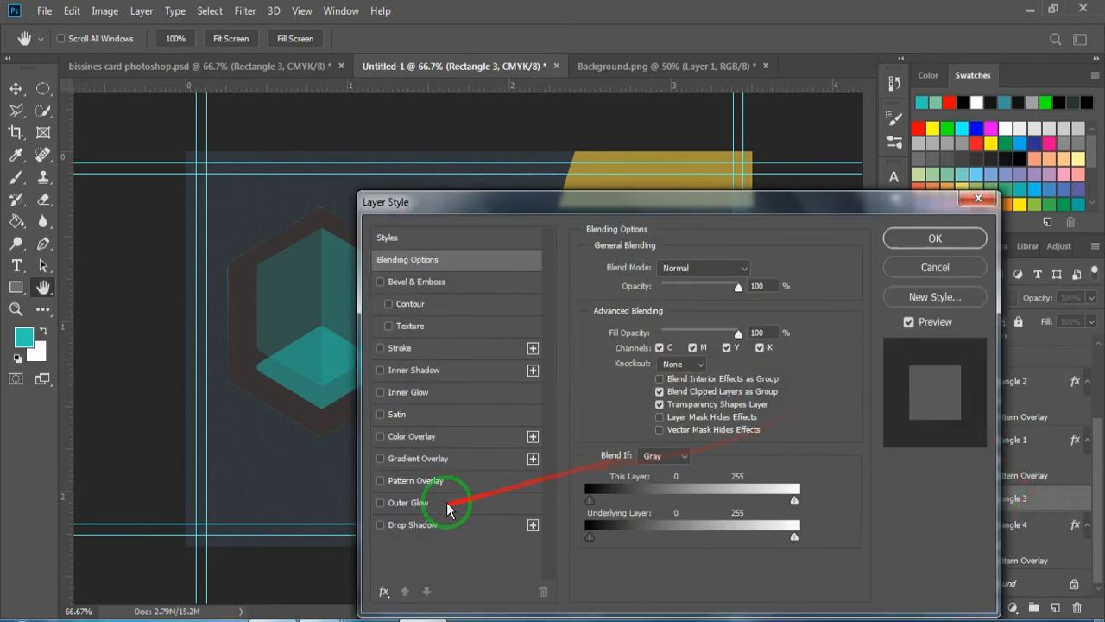
{"action": "left_click", "coordinate": [416, 480]}
{"action": "left_click", "coordinate": [735, 285]}
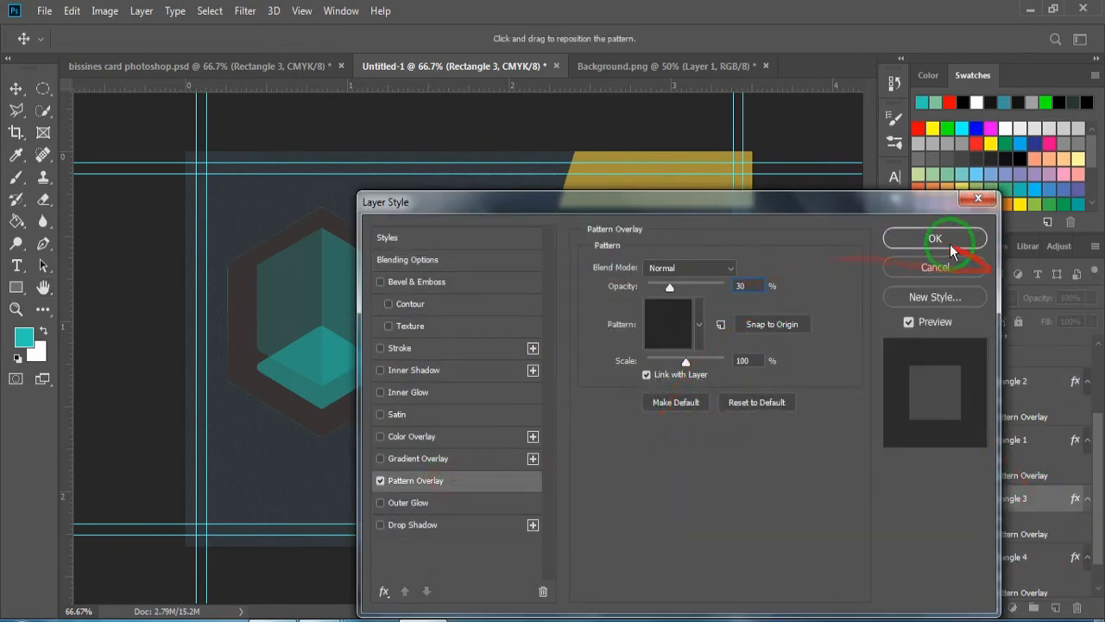
{"action": "left_click", "coordinate": [935, 238]}
Group everything above the Background, from the shape group up to the address group, and name the group "front".
{"action": "left_click", "coordinate": [941, 357]}
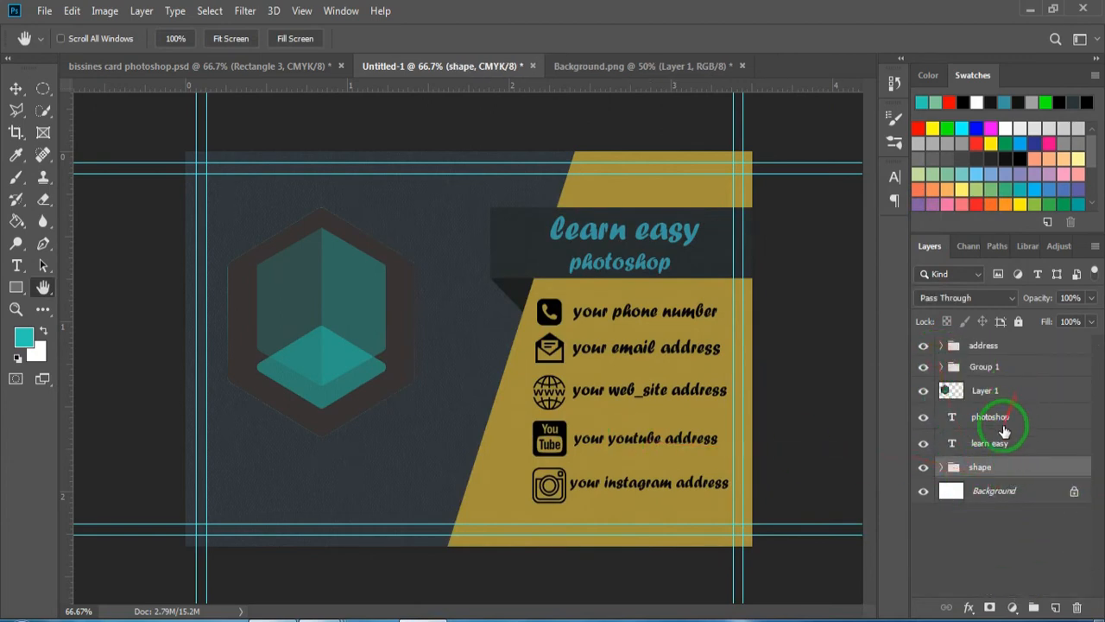
{"action": "left_click", "coordinate": [1016, 352], "text": "shift"}
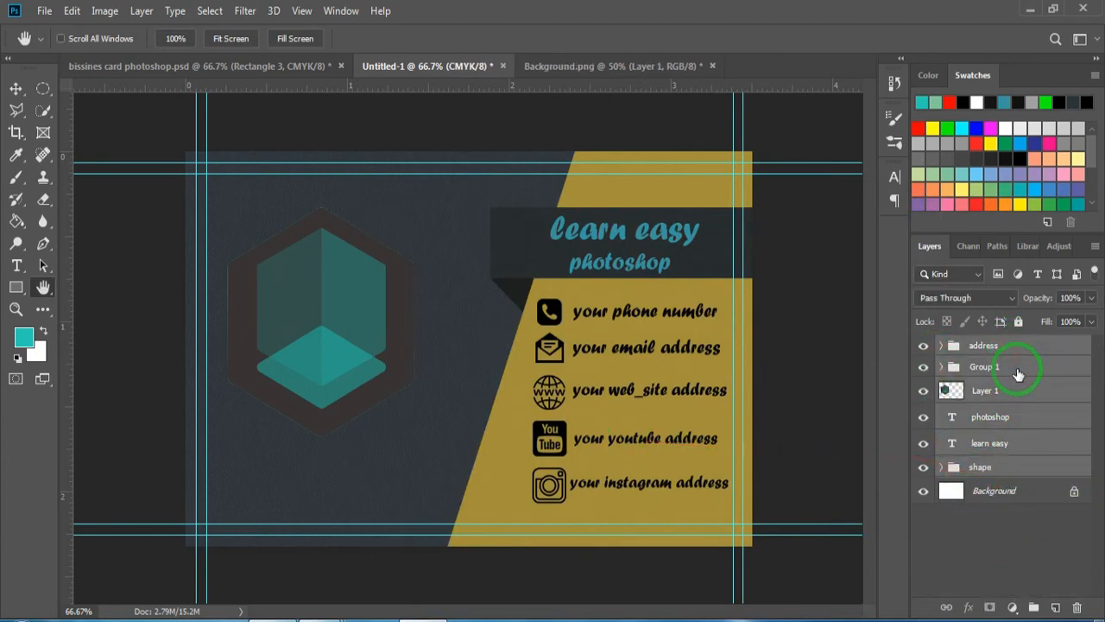
{"action": "key", "text": "ctrl+g"}
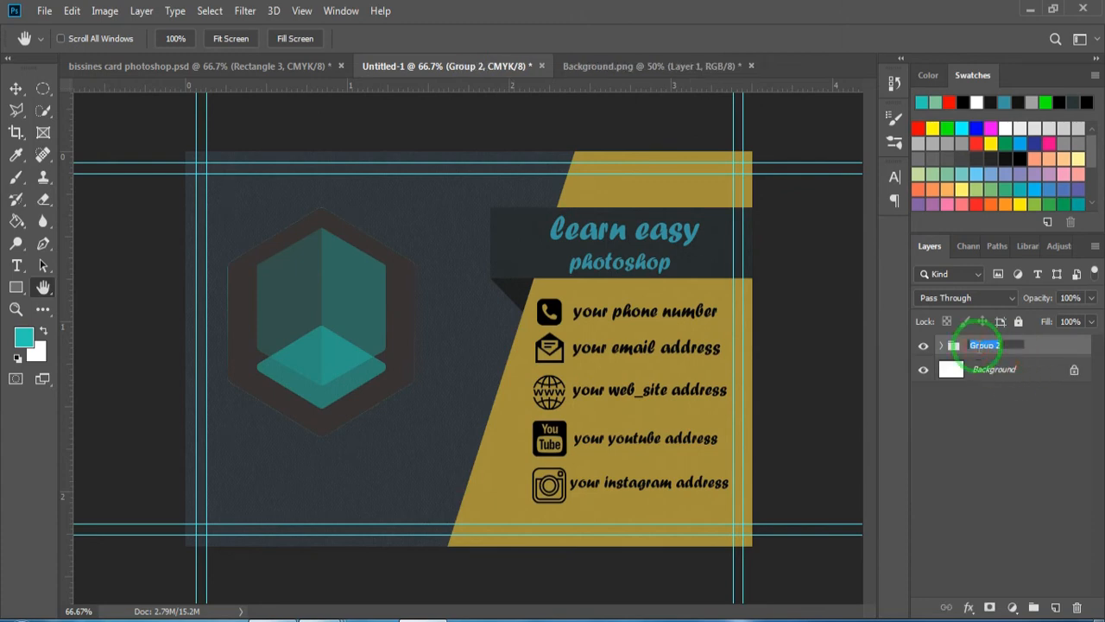
{"action": "left_click", "coordinate": [978, 345]}
{"action": "type", "text": "front"}
{"action": "key", "text": "Return"}
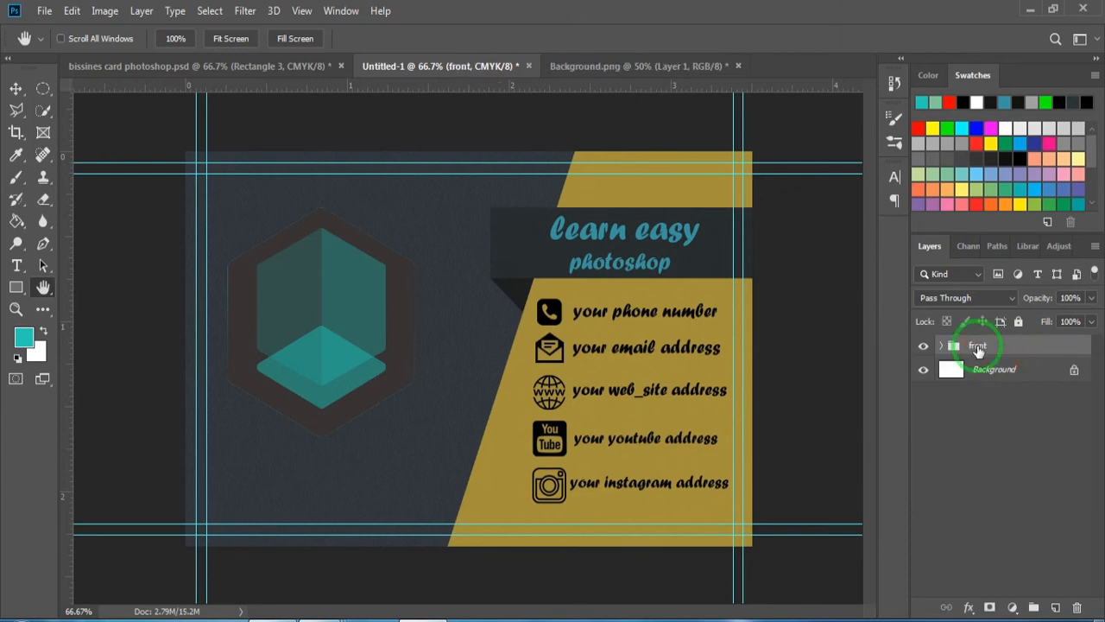
Duplicate the front group and name the copy "back".
{"action": "key", "text": "ctrl+j"}
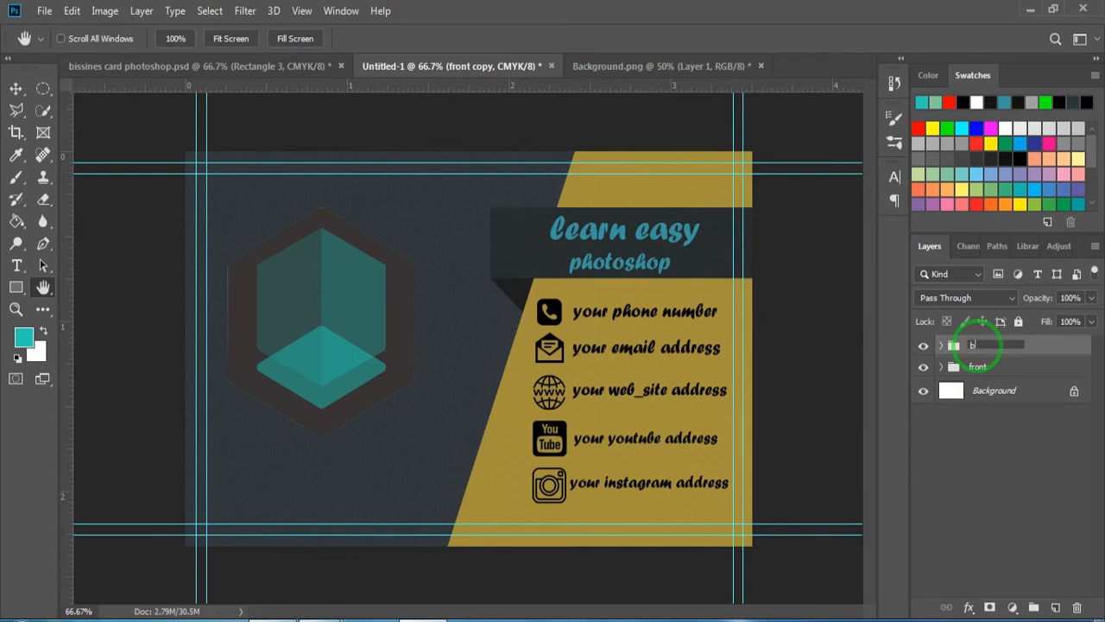
{"action": "left_click", "coordinate": [978, 346]}
{"action": "type", "text": "back"}
{"action": "key", "text": "Return"}
Hide the front group, plus the address group, Group 1 and the "photoshop" and "learn easy" text layers inside the back group.
{"action": "left_click", "coordinate": [941, 346]}
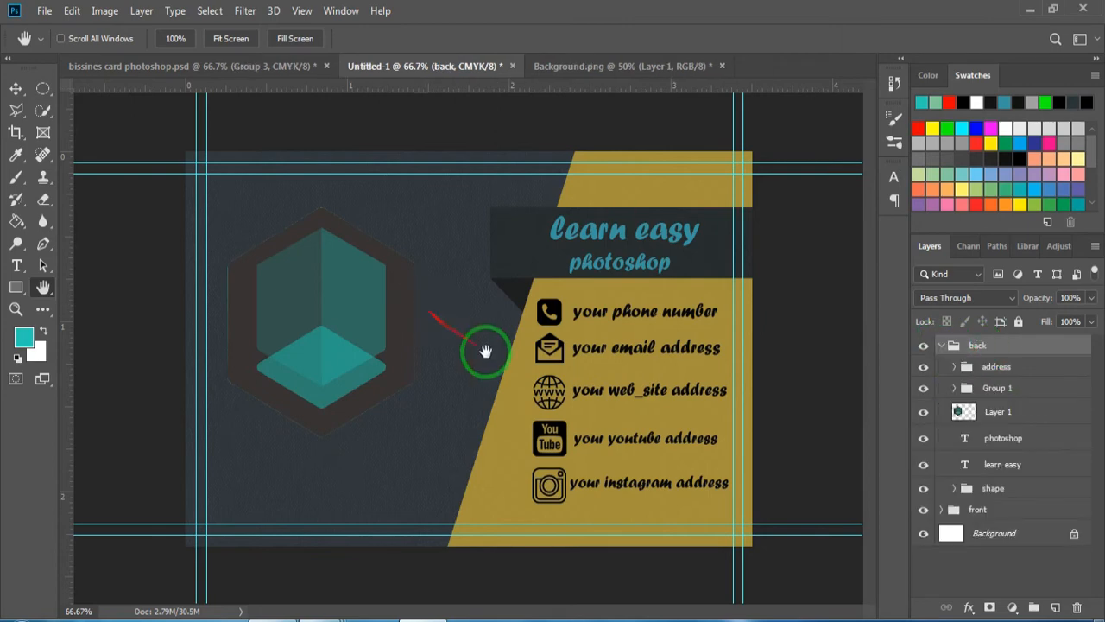
{"action": "left_click", "coordinate": [923, 370]}
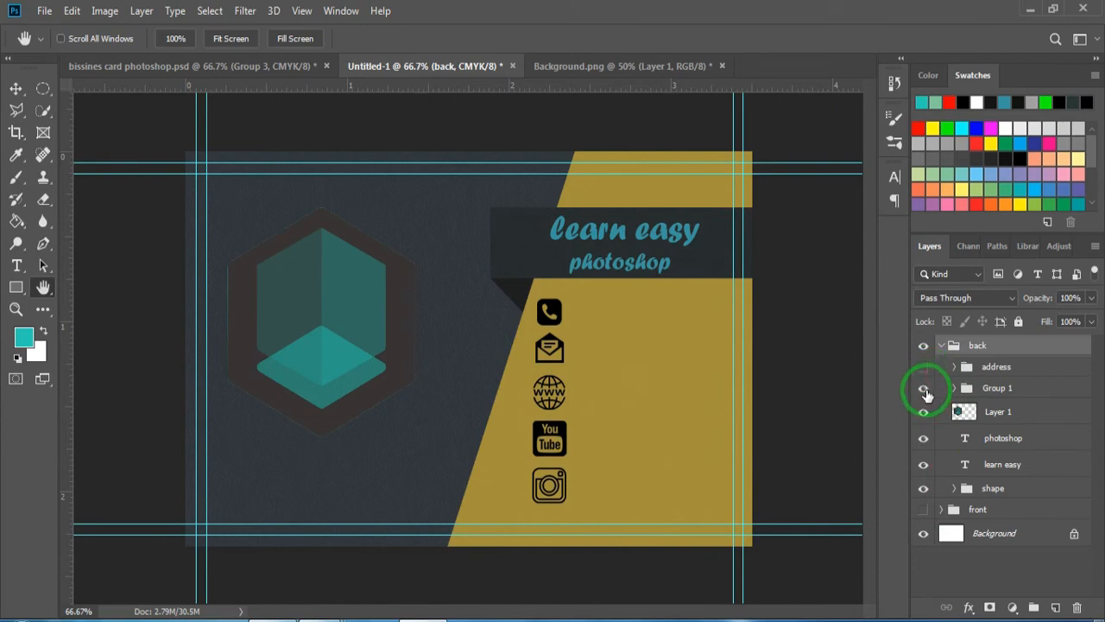
{"action": "left_click", "coordinate": [924, 391]}
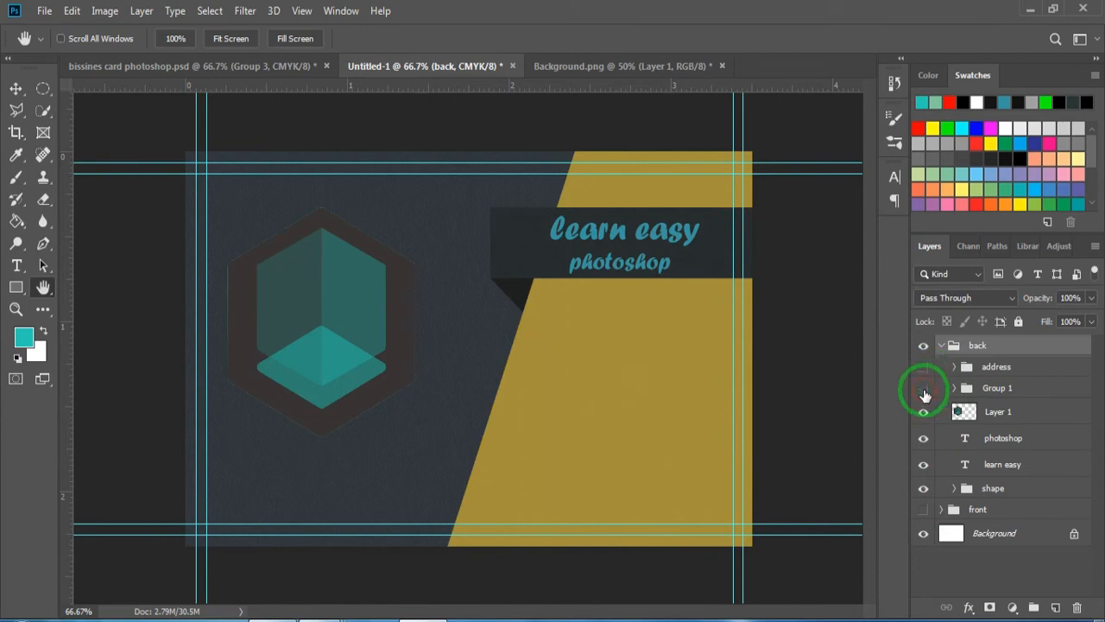
{"action": "left_click", "coordinate": [925, 440]}
{"action": "left_click", "coordinate": [924, 464]}
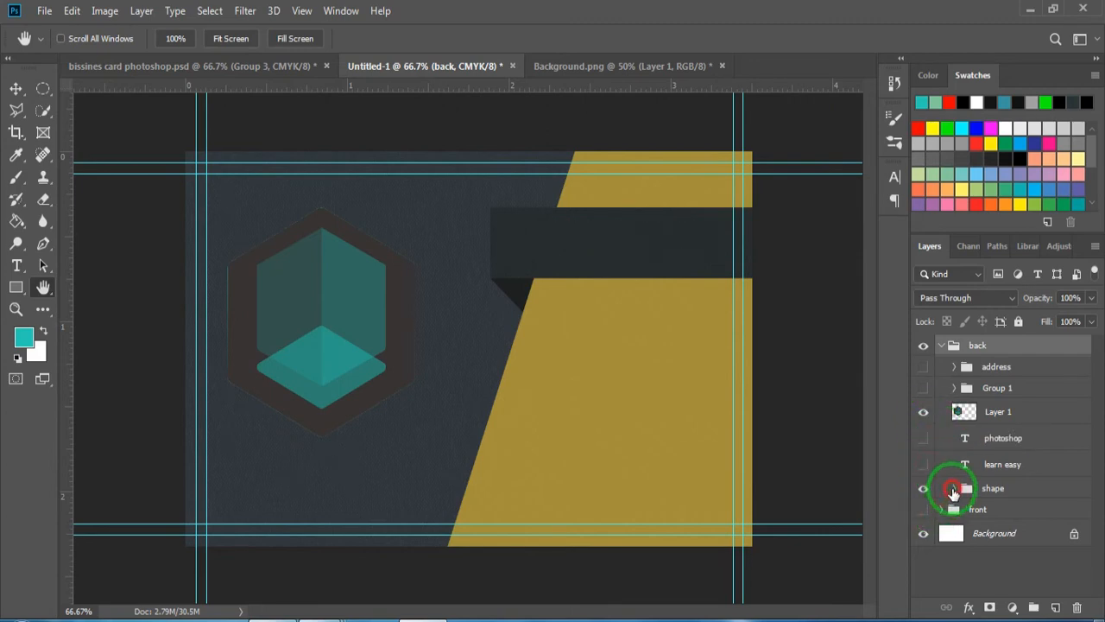
Hide Rectangle 2, Rectangle 1 and Rectangle 3 in the back group's shape group, keeping only the slate-blue background rectangle.
{"action": "left_click", "coordinate": [953, 491]}
{"action": "scroll", "coordinate": [1081, 471], "scroll_direction": "down", "scroll_amount": 4}
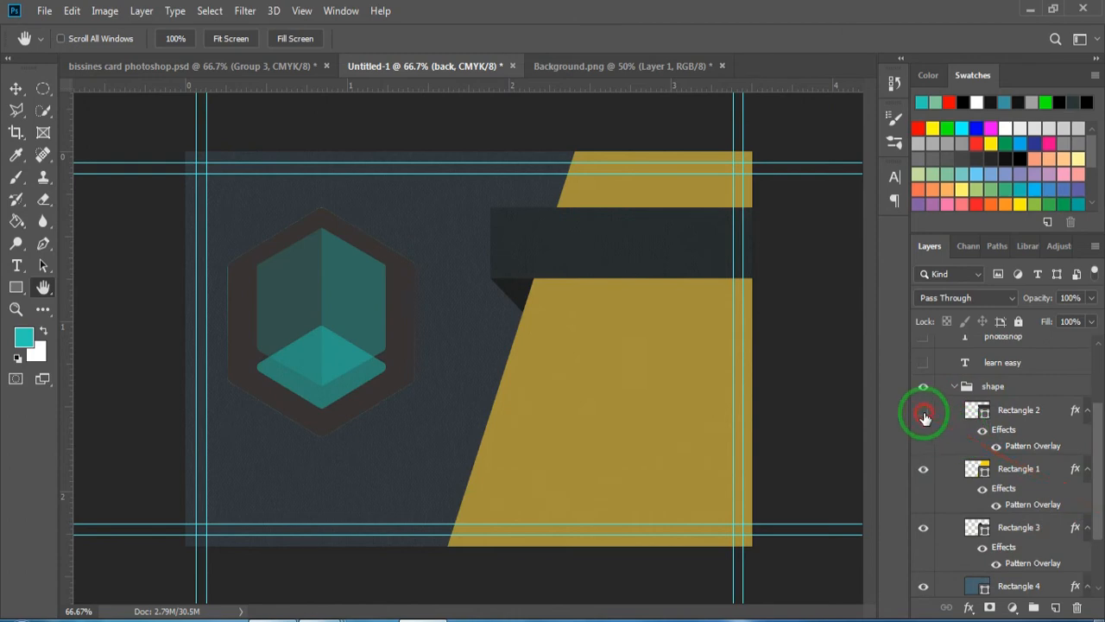
{"action": "left_click", "coordinate": [924, 414]}
{"action": "left_click", "coordinate": [923, 468]}
{"action": "left_click", "coordinate": [923, 526]}
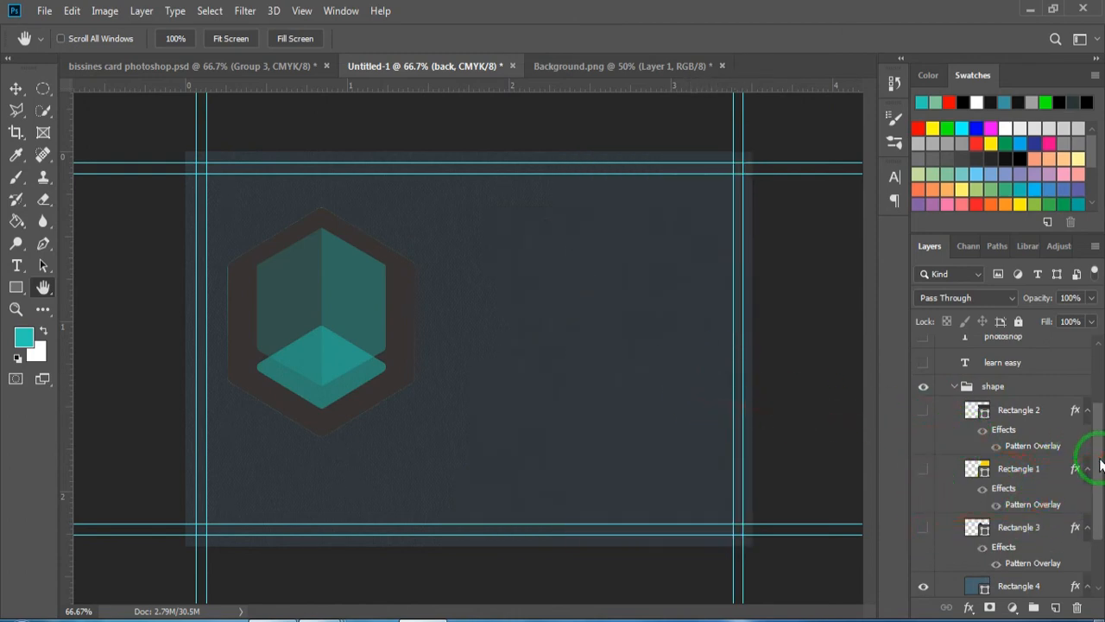
{"action": "left_click_drag", "start_coordinate": [1101, 465], "coordinate": [1095, 390]}
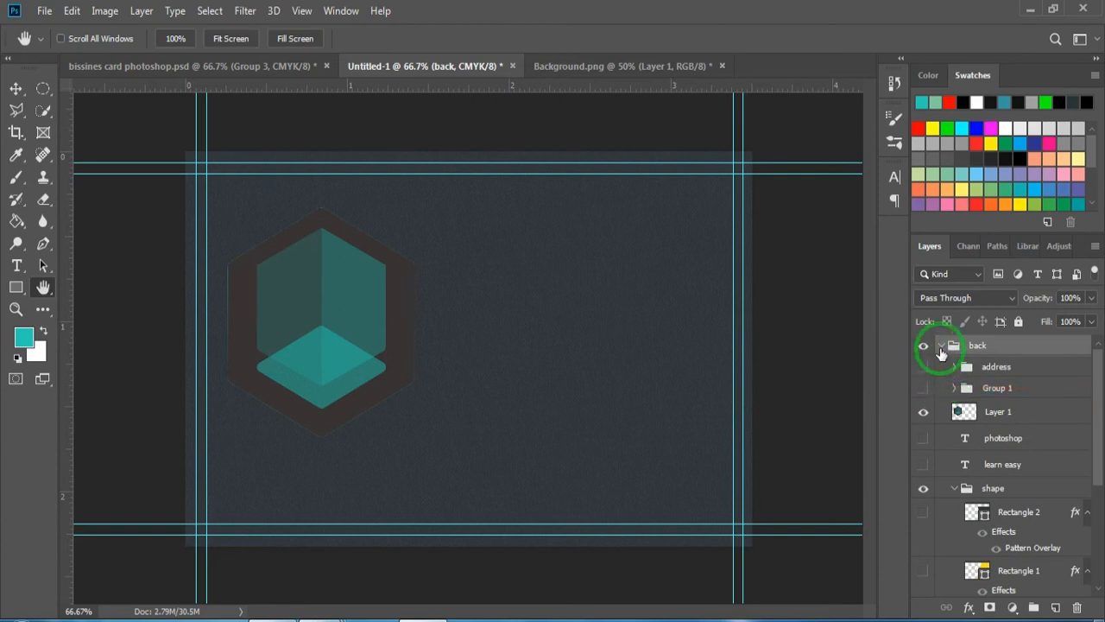
{"action": "left_click", "coordinate": [942, 345]}
{"action": "left_click", "coordinate": [941, 345]}
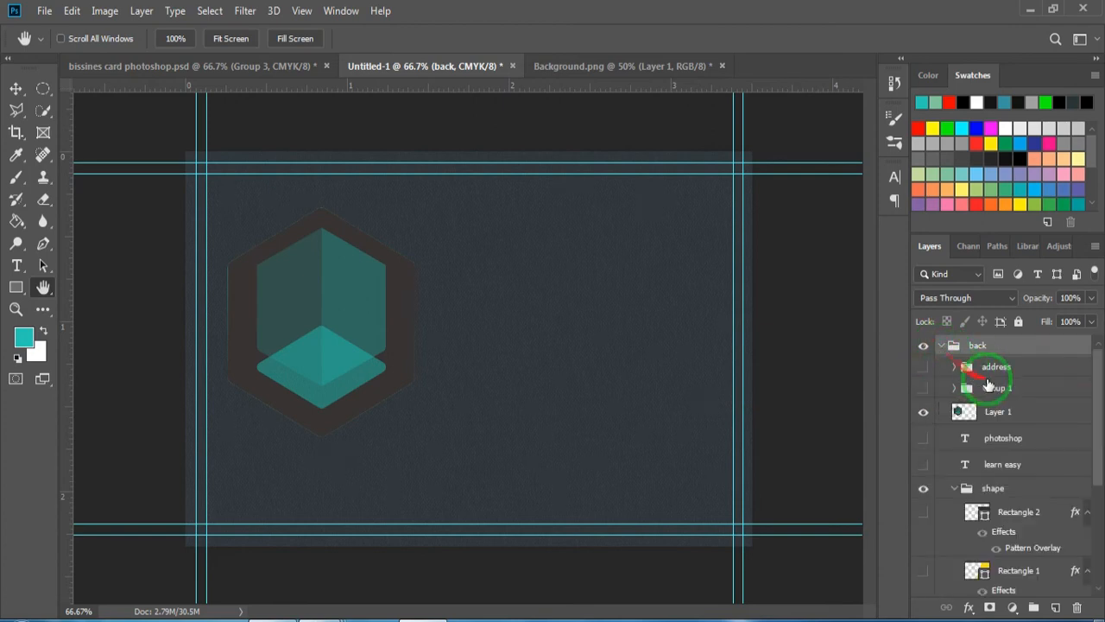
Draw a teal rectangle about 403 by 579 px above the back's address group and align it with the card's upper edge at X 567 px.
{"action": "left_click", "coordinate": [1026, 371]}
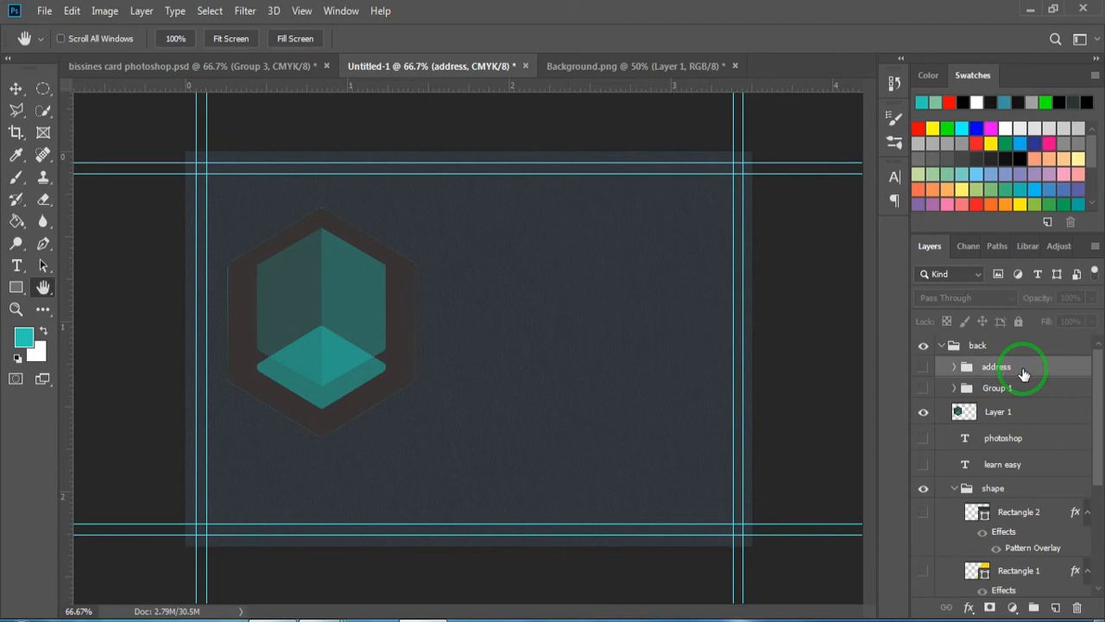
{"action": "left_click", "coordinate": [15, 287]}
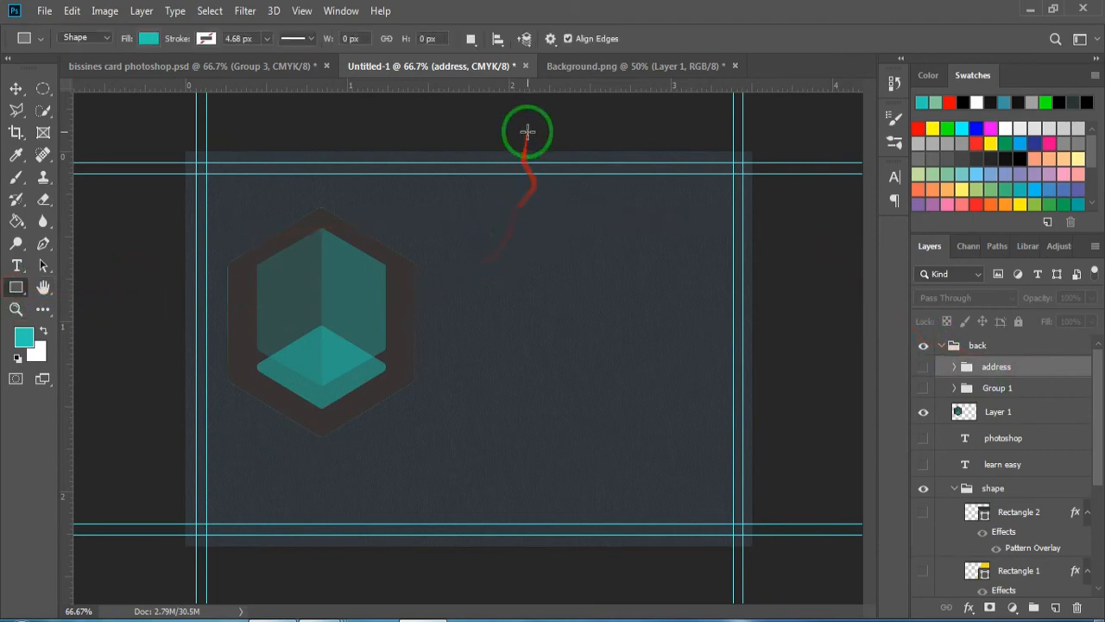
{"action": "left_click_drag", "start_coordinate": [487, 127], "coordinate": [704, 456]}
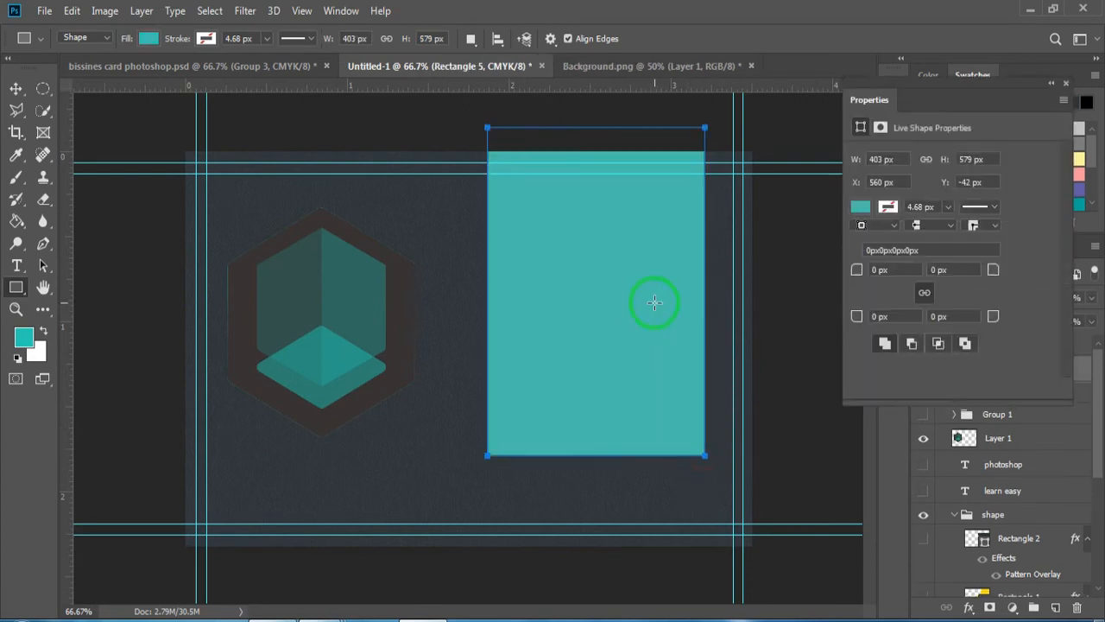
{"action": "key", "text": "Return"}
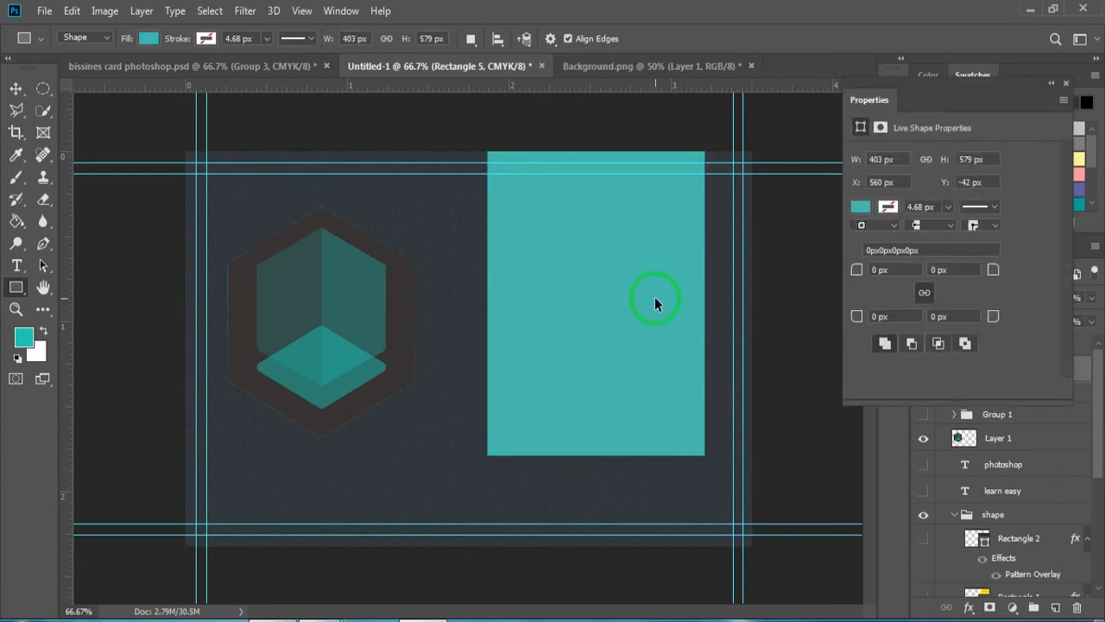
{"action": "key", "text": "ctrl+t"}
{"action": "mouse_move", "coordinate": [610, 213]}
{"action": "left_mouse_down"}
{"action": "mouse_move", "coordinate": [620, 249]}
{"action": "mouse_move", "coordinate": [613, 231]}
{"action": "left_mouse_up"}
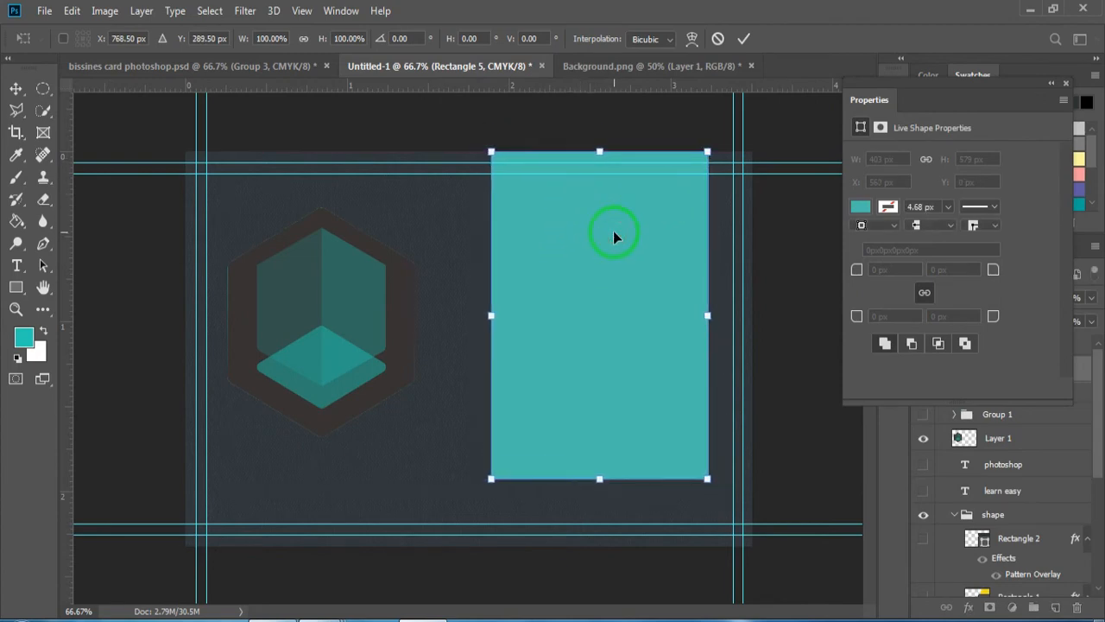
{"action": "key", "text": "Return"}
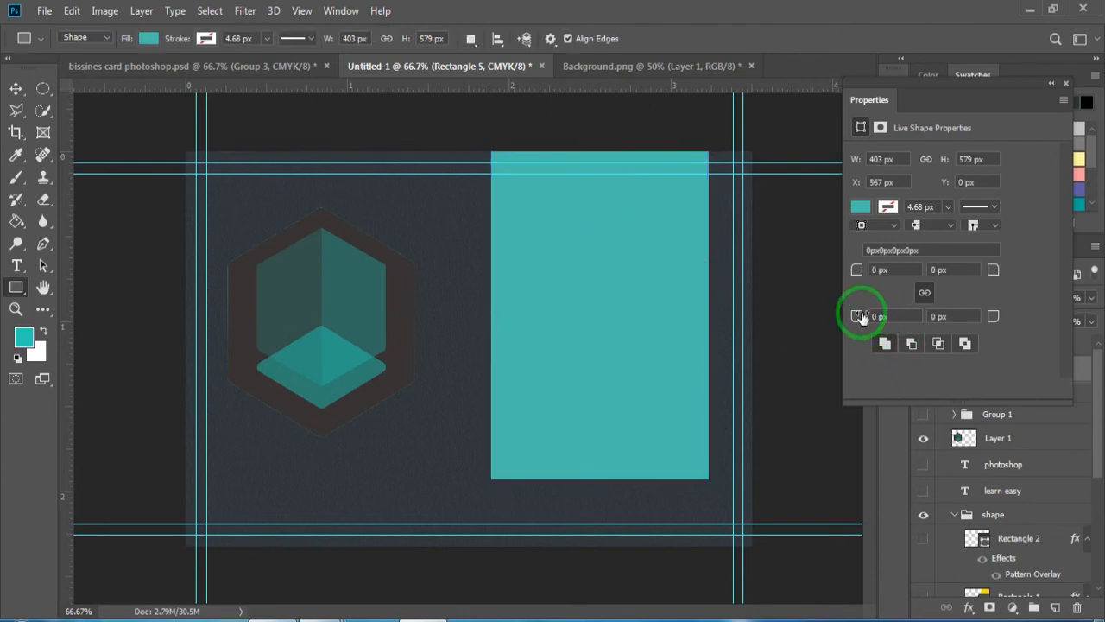
Round the teal rectangle's two lower corners to 75 px and keep its upper corners at 0 px.
{"action": "left_click_drag", "start_coordinate": [859, 317], "coordinate": [915, 322]}
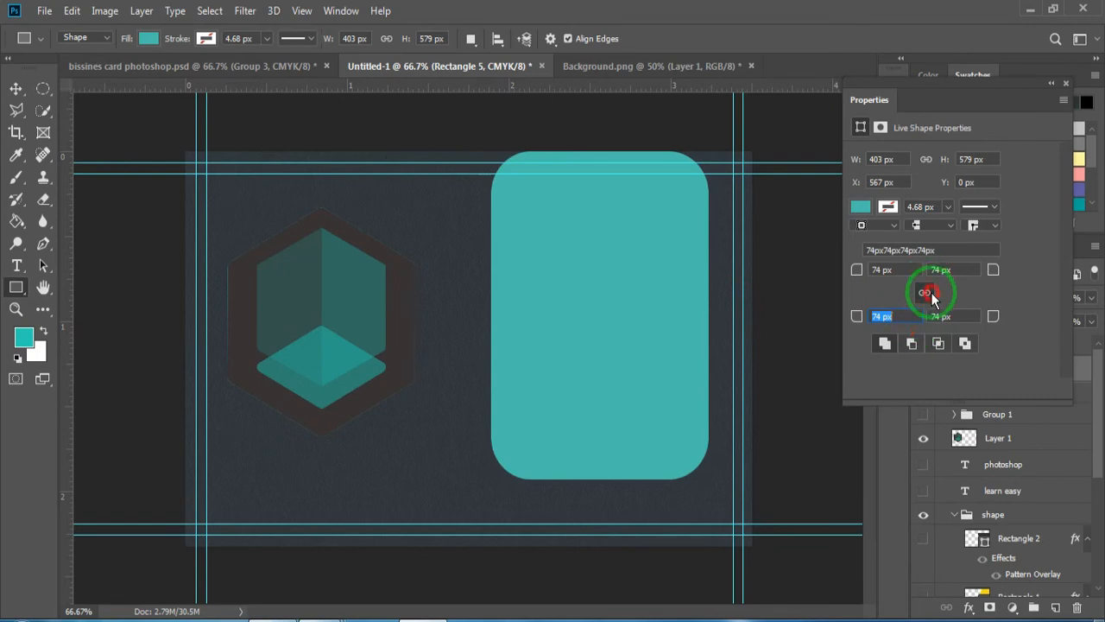
{"action": "left_click", "coordinate": [928, 294]}
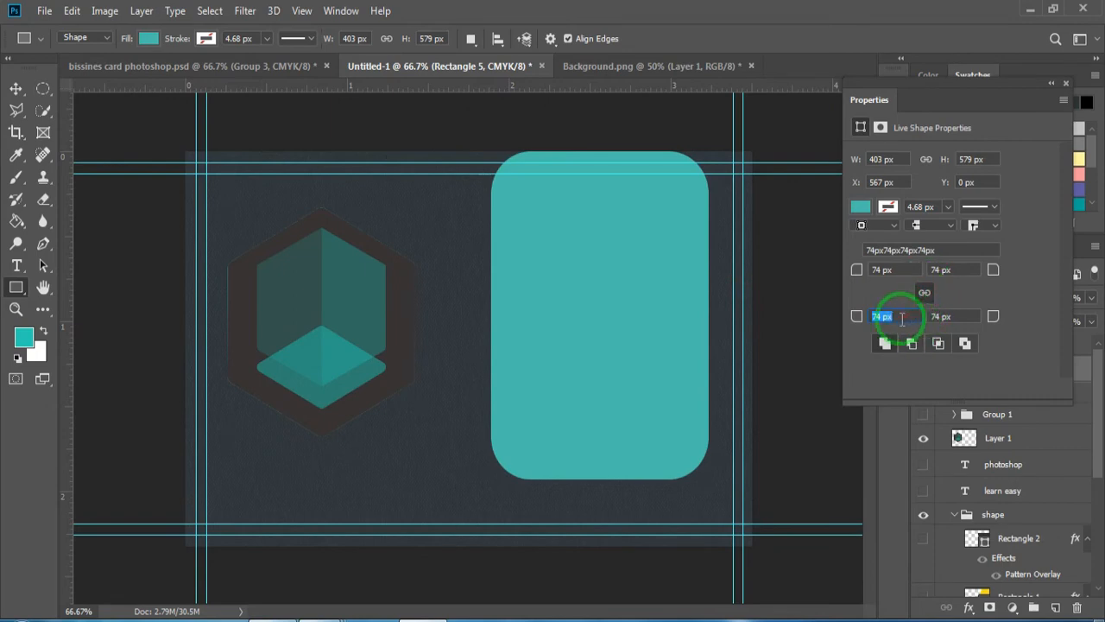
{"action": "type", "text": "0"}
{"action": "key", "text": "Return"}
{"action": "left_click", "coordinate": [925, 295]}
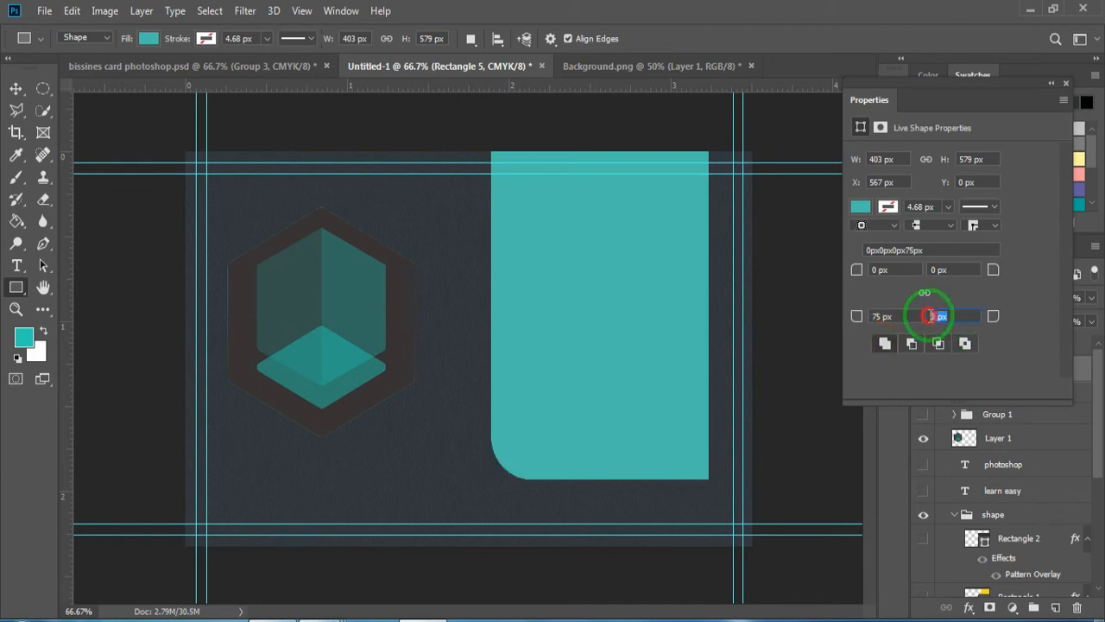
{"action": "left_click", "coordinate": [924, 318]}
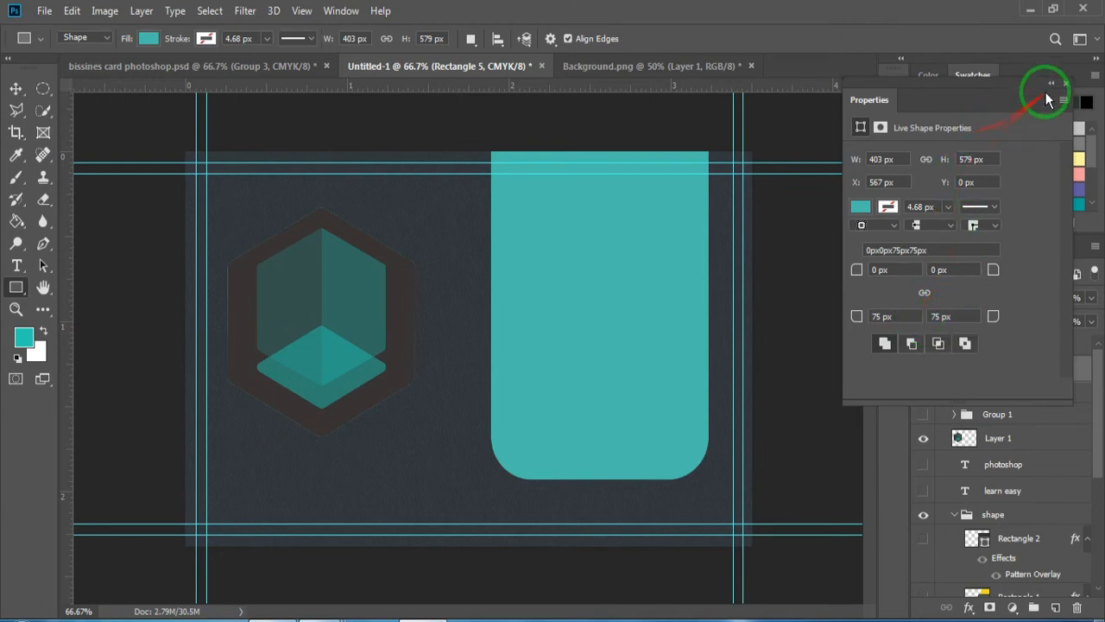
{"action": "left_click", "coordinate": [1067, 86]}
Change the fill of the rounded Rectangle 5 shape to yellow f8d807.
{"action": "key", "text": "i"}
{"action": "left_click", "coordinate": [464, 239]}
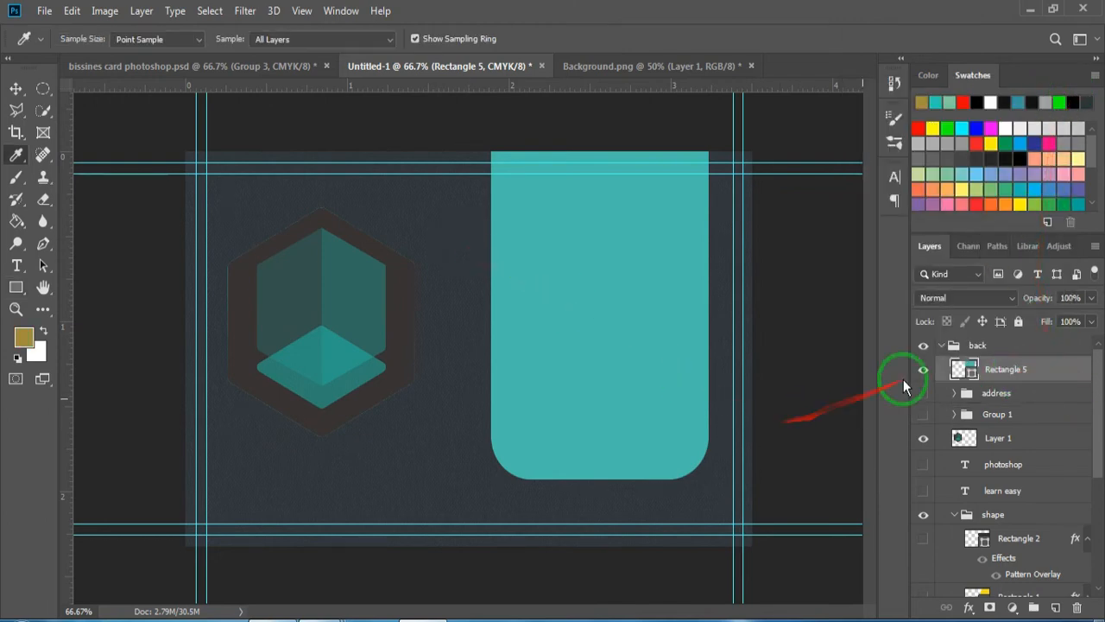
{"action": "double_click", "coordinate": [964, 370]}
{"action": "left_click", "coordinate": [926, 418]}
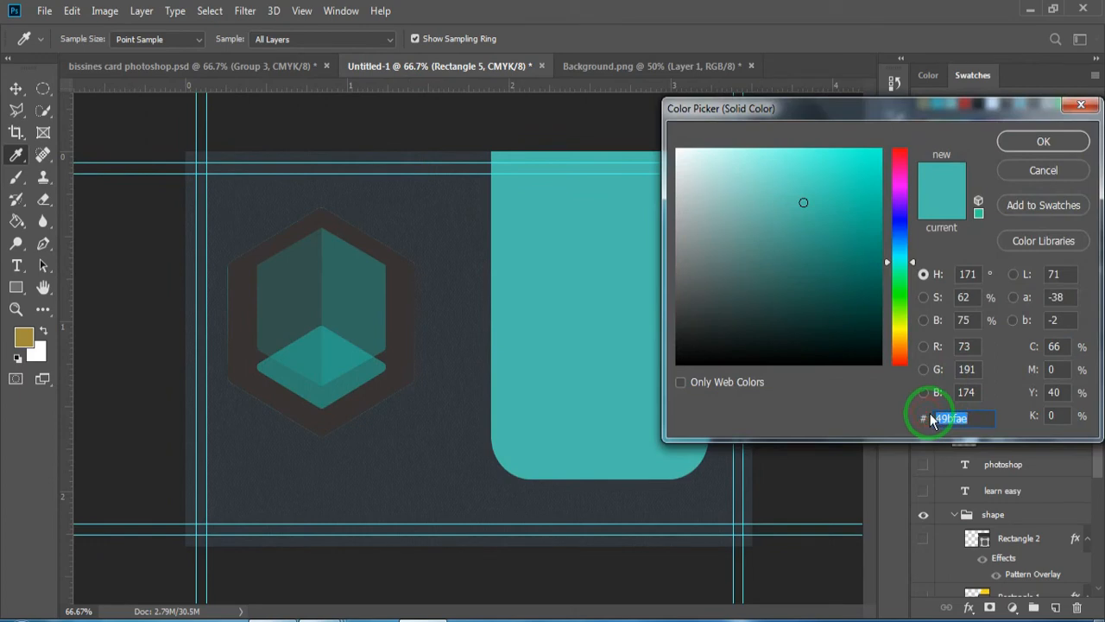
{"action": "type", "text": "f8d807"}
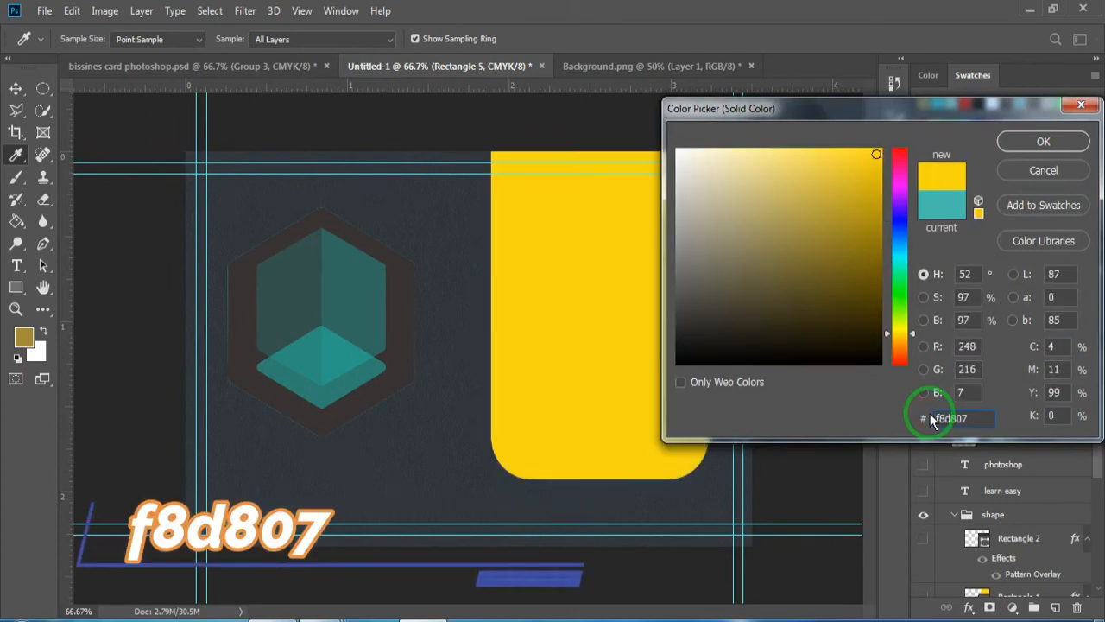
{"action": "key", "text": "Return"}
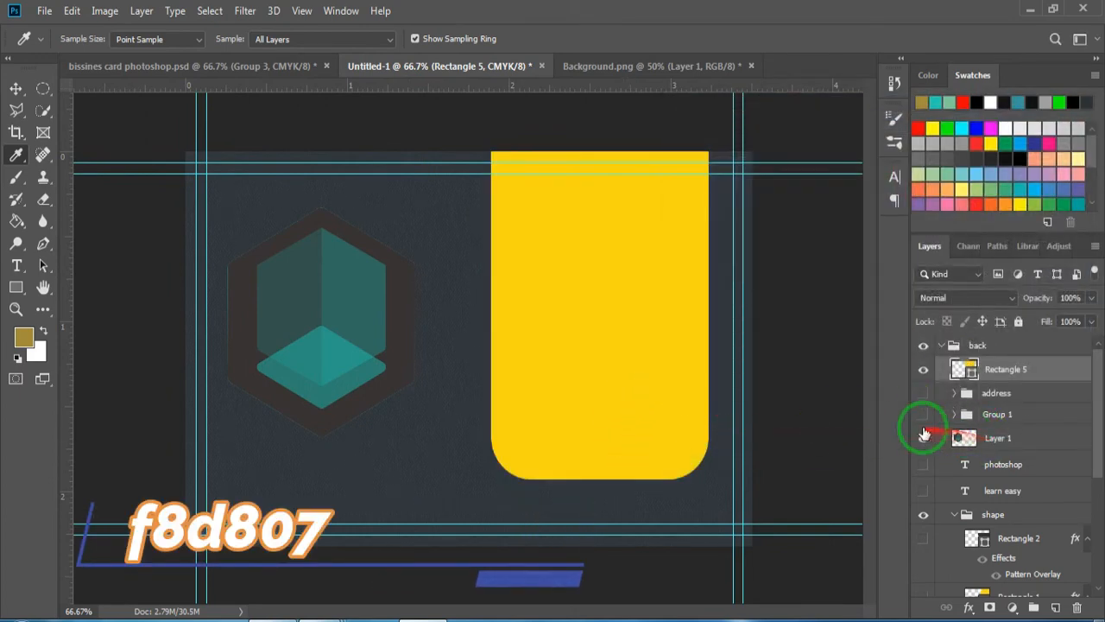
Apply the dark Pattern Overlay at 30% opacity to the yellow Rectangle 5 layer.
{"action": "key", "text": "h"}
{"action": "double_click", "coordinate": [1032, 368]}
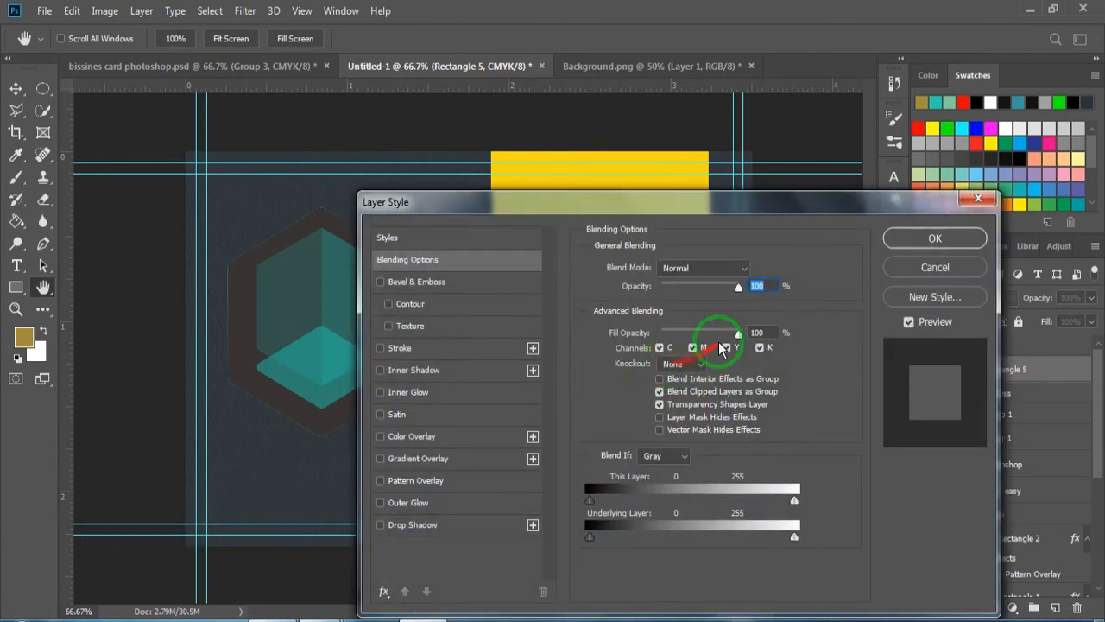
{"action": "left_click", "coordinate": [755, 290]}
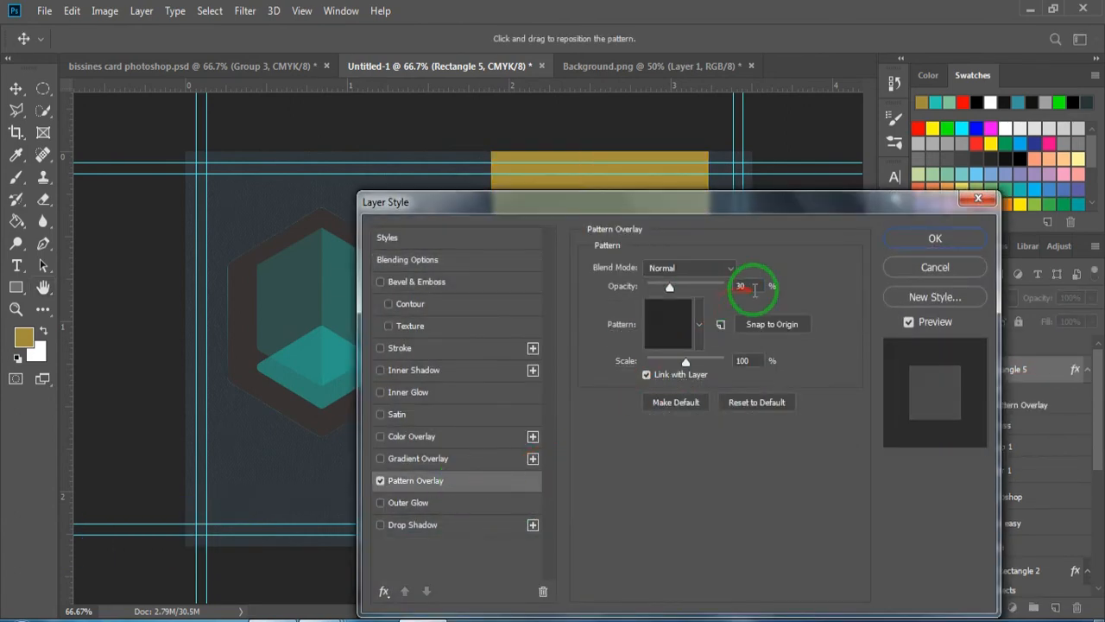
{"action": "left_click", "coordinate": [932, 242]}
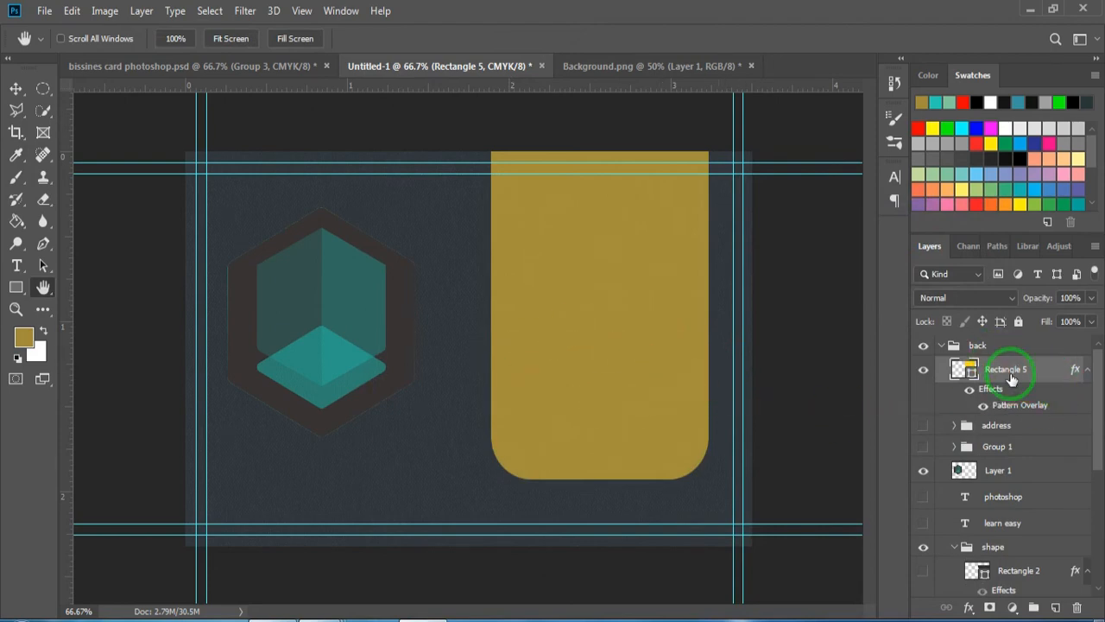
Add the text "learn easy" on two lines near the top of the yellow panel.
{"action": "left_click", "coordinate": [16, 265]}
{"action": "key", "text": "ctrl+plus"}
{"action": "left_click", "coordinate": [529, 197]}
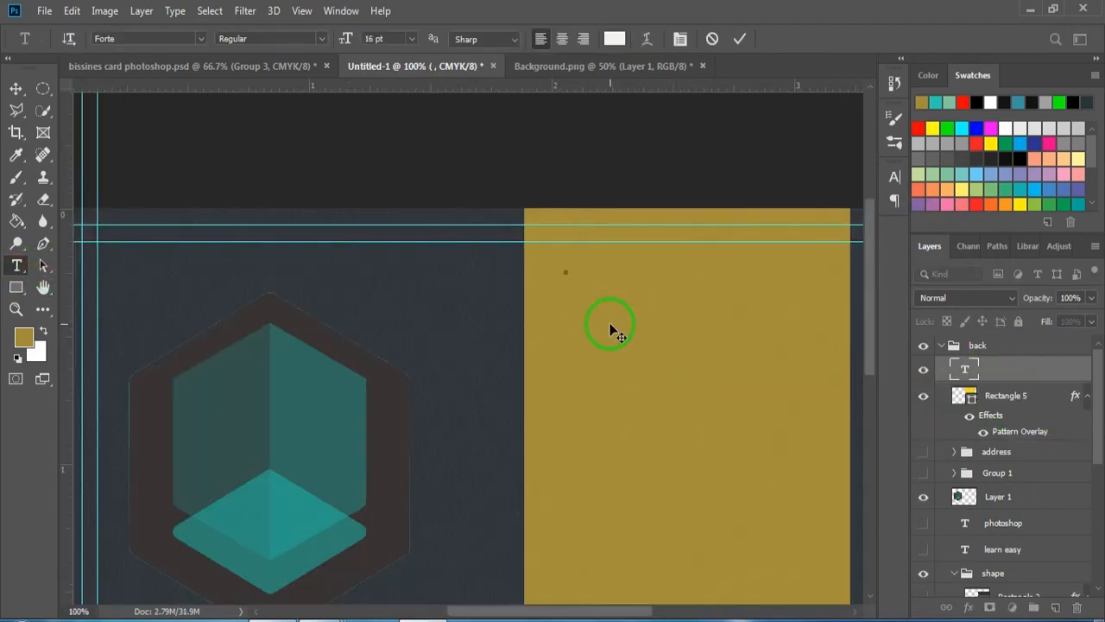
{"action": "type", "text": "learn easy"}
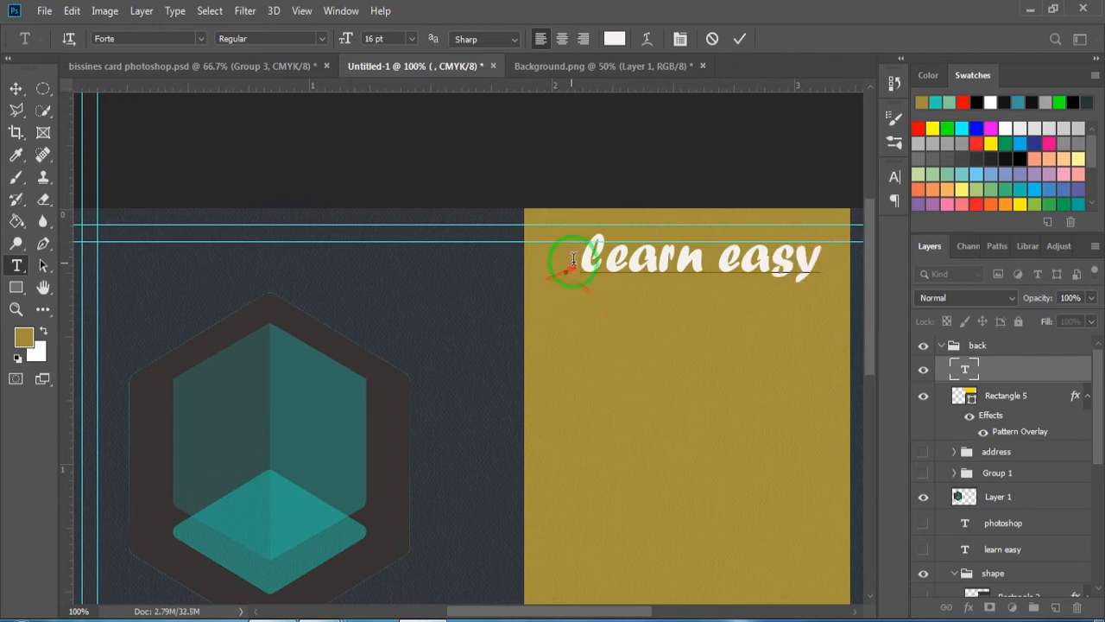
{"action": "left_click_drag", "start_coordinate": [573, 258], "coordinate": [665, 264]}
{"action": "left_click", "coordinate": [695, 270]}
{"action": "key", "text": "Return"}
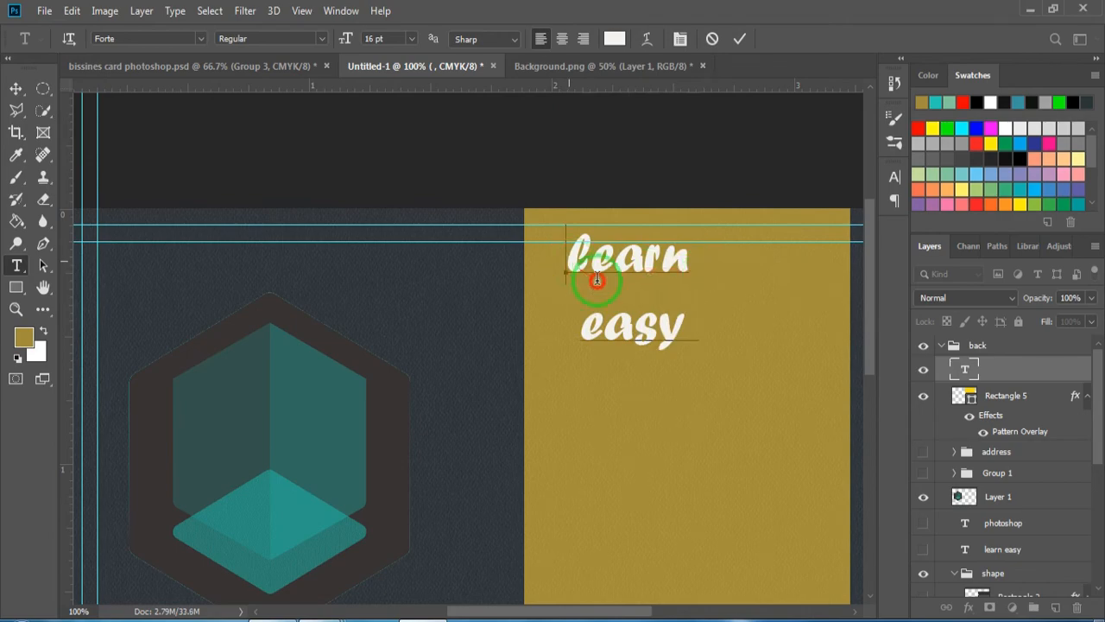
Set the colour of the two-line "learn easy" text to 3a96a3.
{"action": "left_click_drag", "start_coordinate": [597, 278], "coordinate": [671, 337]}
{"action": "left_click", "coordinate": [614, 38]}
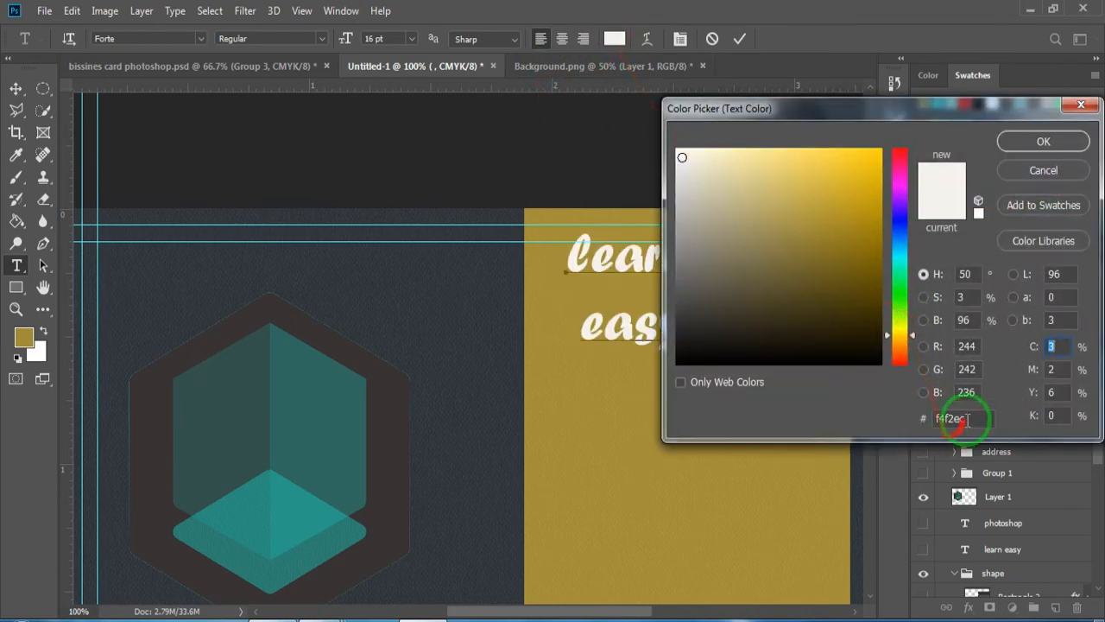
{"action": "type", "text": "3a96"}
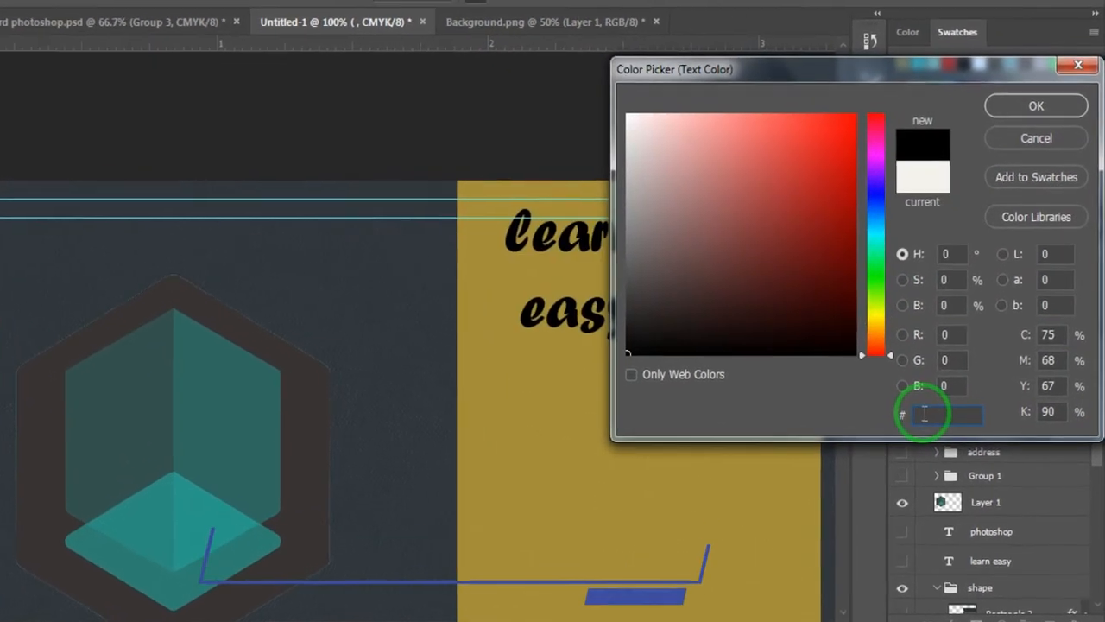
{"action": "type", "text": "a3"}
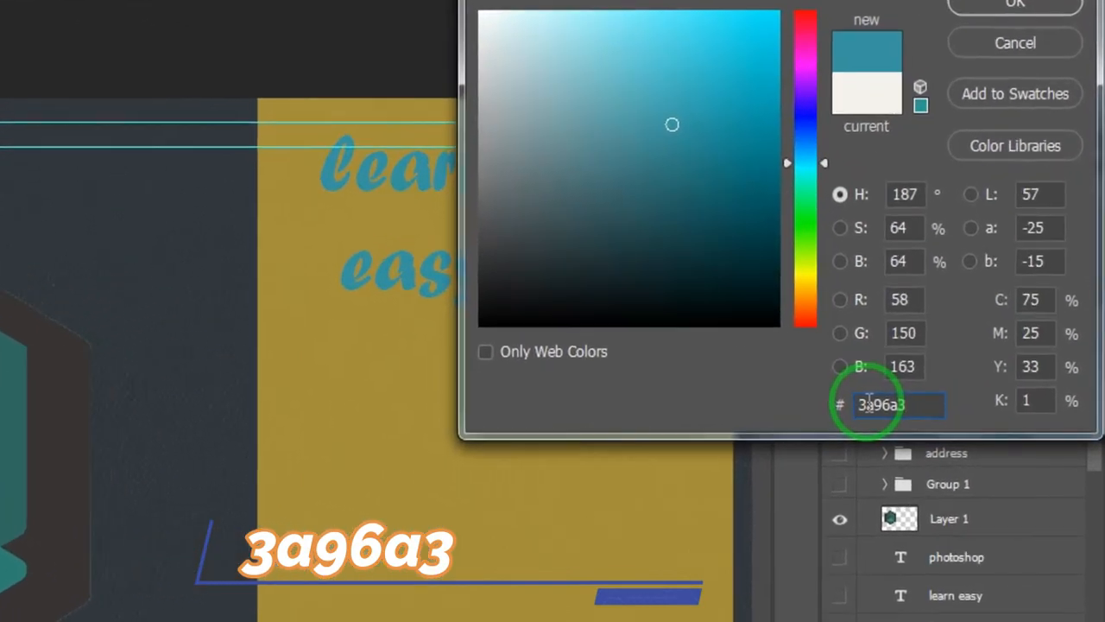
{"action": "key", "text": "Return"}
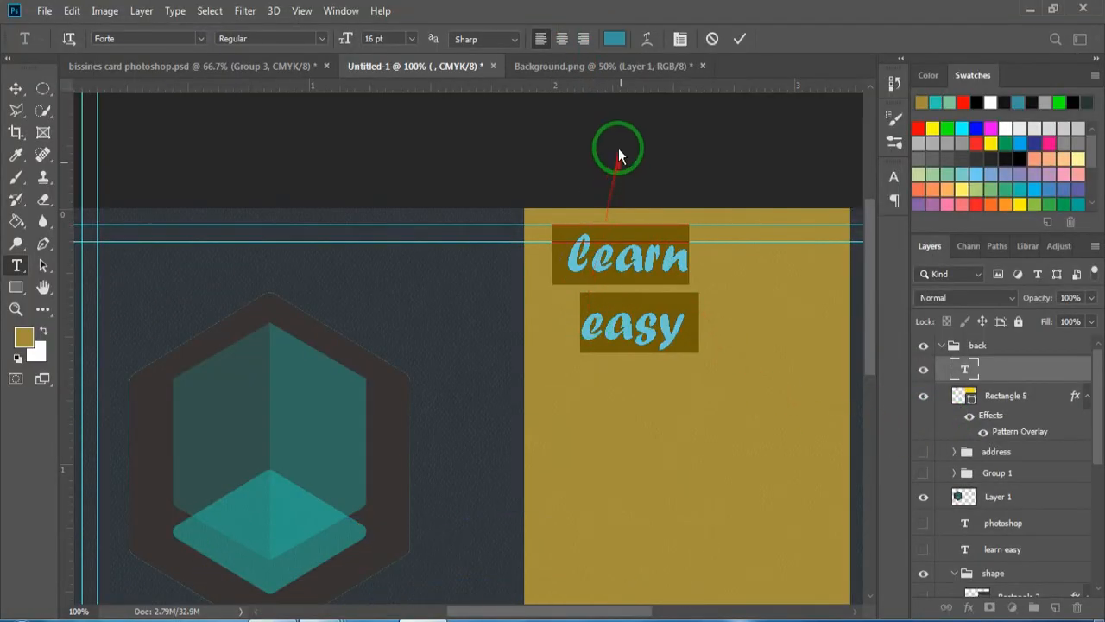
Enlarge the "learn easy" text to 30 pt and move it down inside the yellow panel, below the upper guides.
{"action": "left_click", "coordinate": [413, 39]}
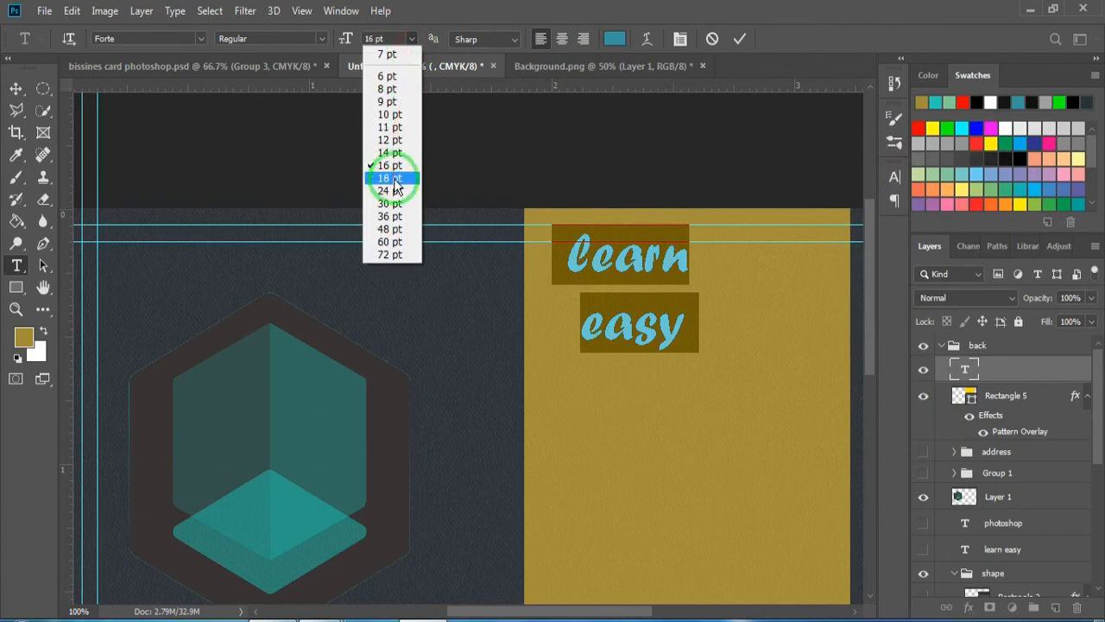
{"action": "left_click", "coordinate": [397, 183]}
{"action": "left_click", "coordinate": [411, 38]}
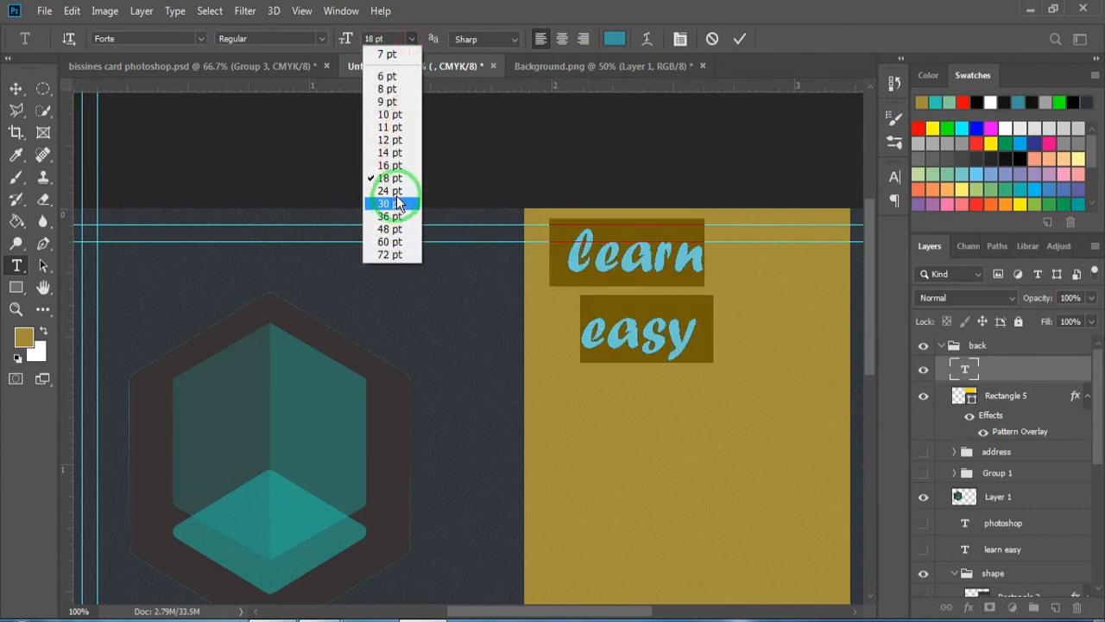
{"action": "left_click", "coordinate": [395, 202]}
{"action": "key", "text": "ctrl+minus"}
{"action": "left_click", "coordinate": [411, 39]}
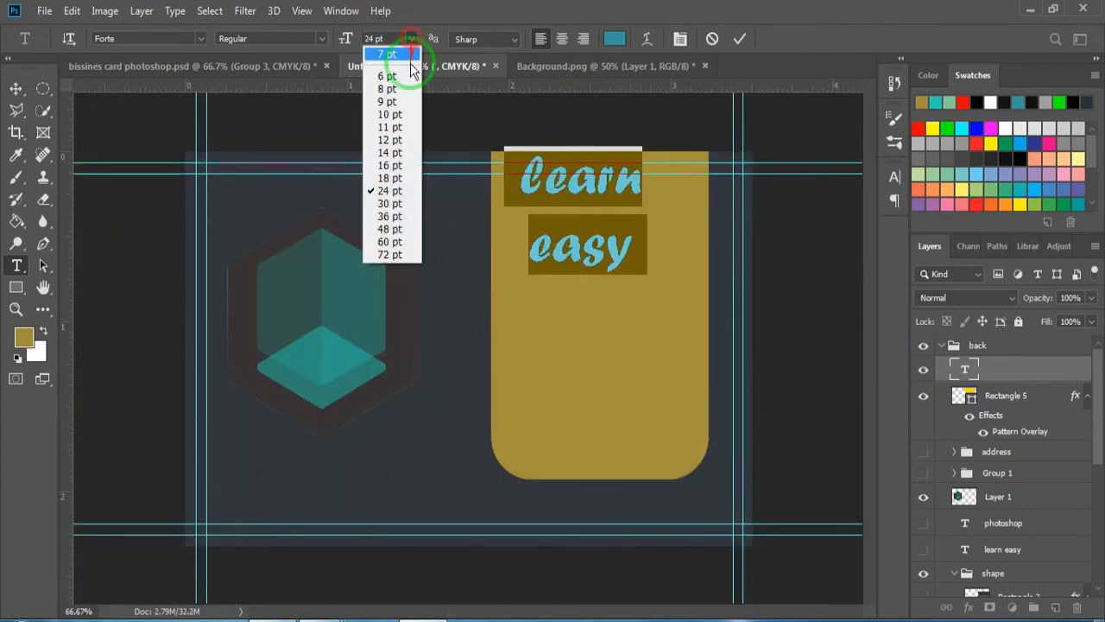
{"action": "left_click", "coordinate": [395, 204]}
{"action": "key", "text": "ctrl+Return"}
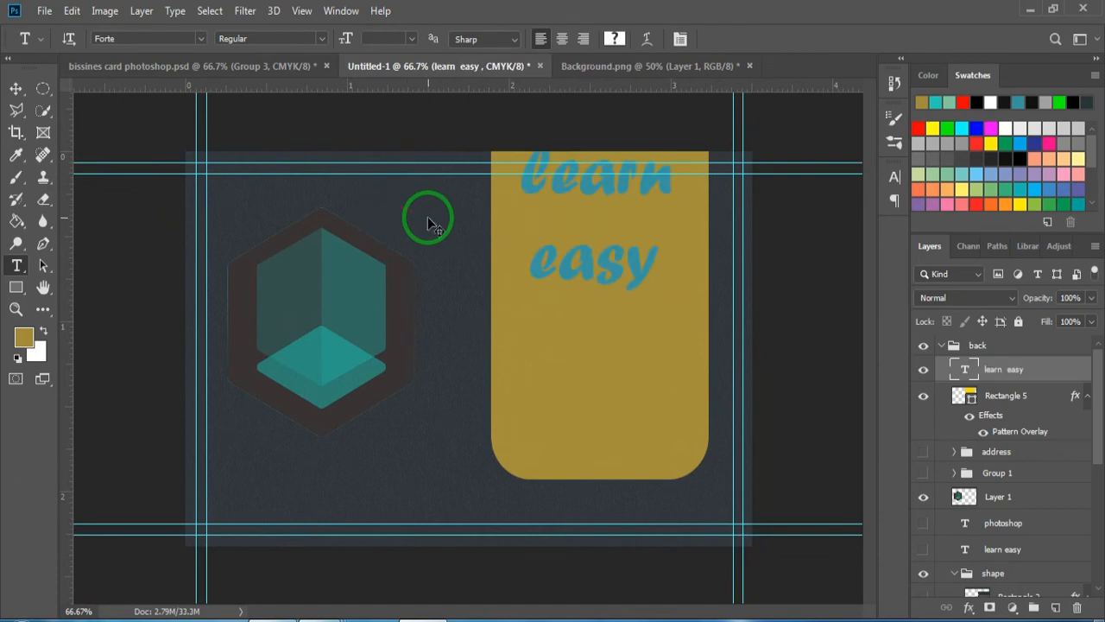
{"action": "key", "text": "ctrl+t"}
{"action": "left_click_drag", "start_coordinate": [597, 202], "coordinate": [599, 233]}
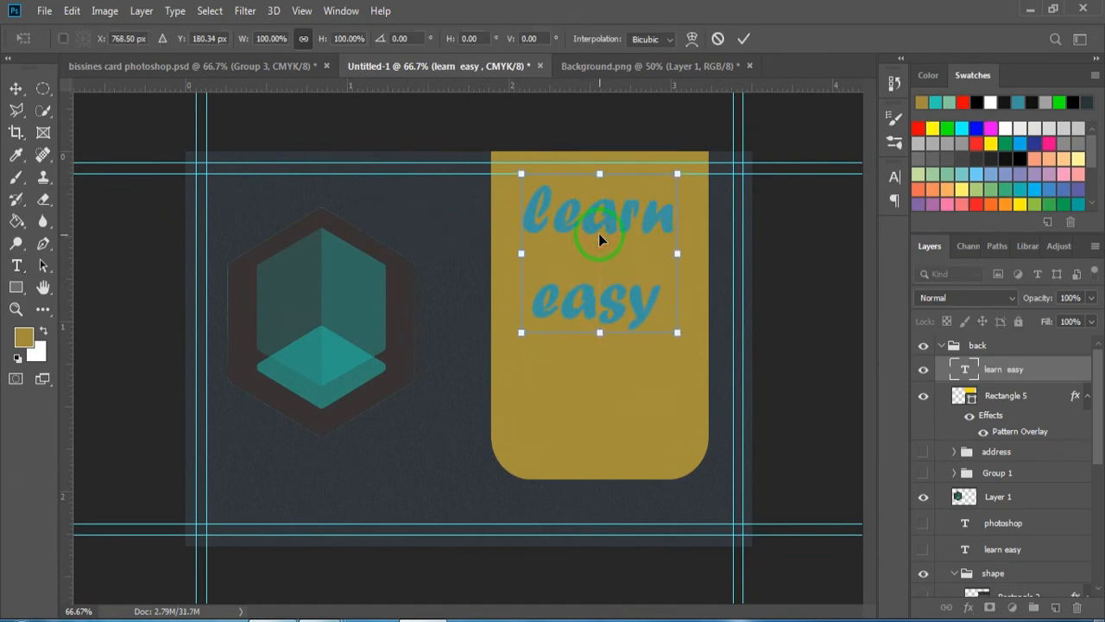
{"action": "key", "text": "Return"}
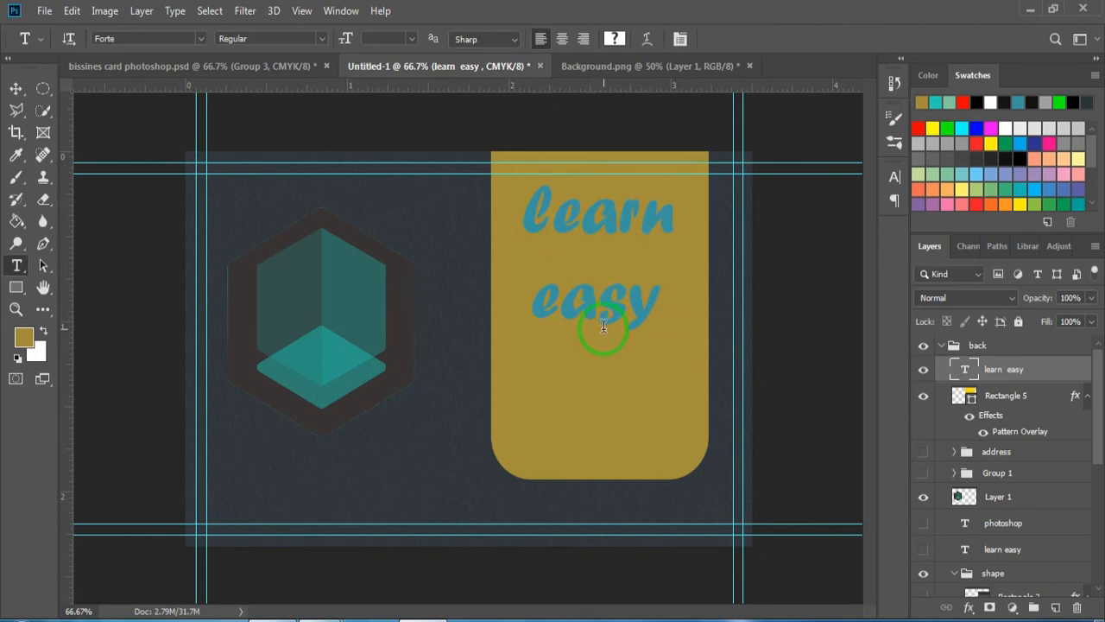
Add the text "photoshop" beneath "learn easy" on the yellow panel and colour it 3a96a3.
{"action": "left_click", "coordinate": [546, 403]}
{"action": "key", "text": "BackSpace"}
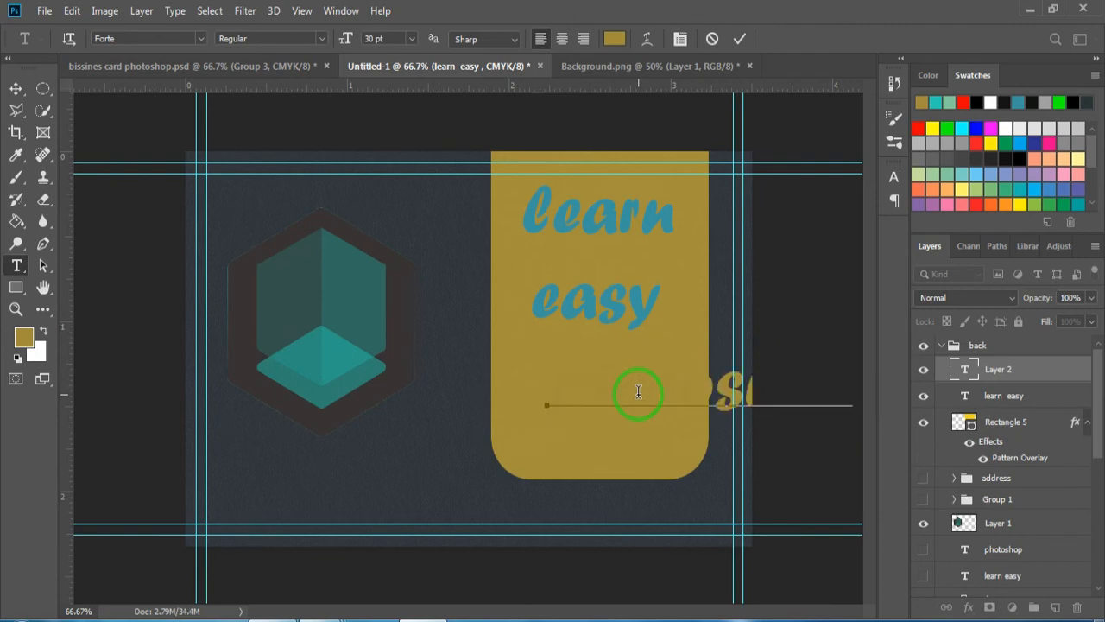
{"action": "left_click", "coordinate": [614, 38]}
{"action": "left_click_drag", "start_coordinate": [980, 418], "coordinate": [920, 426]}
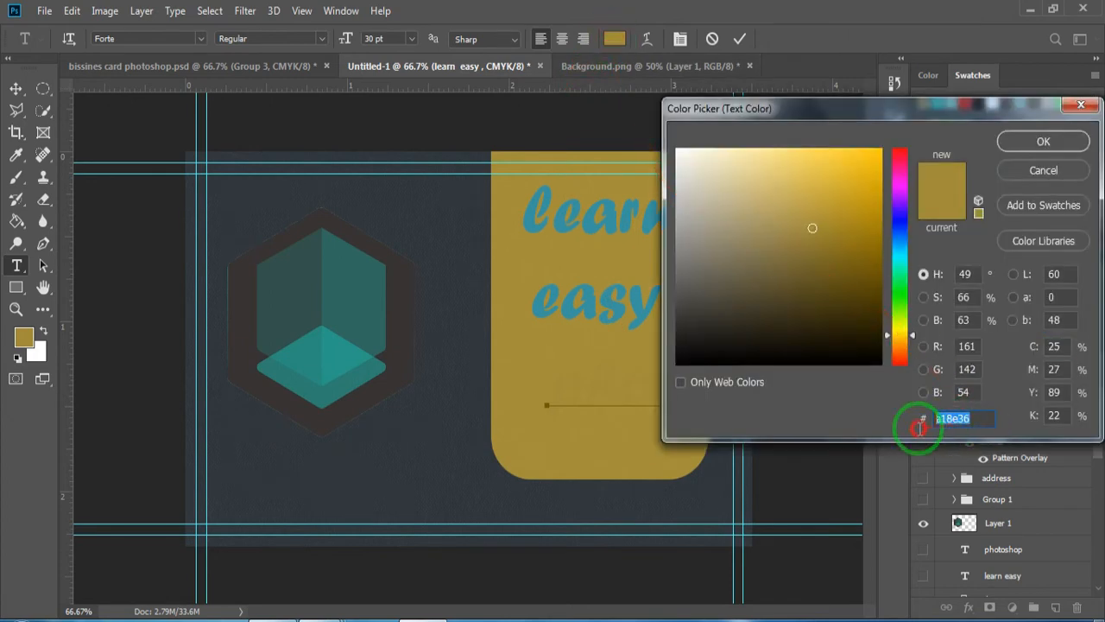
{"action": "type", "text": "3a96a3"}
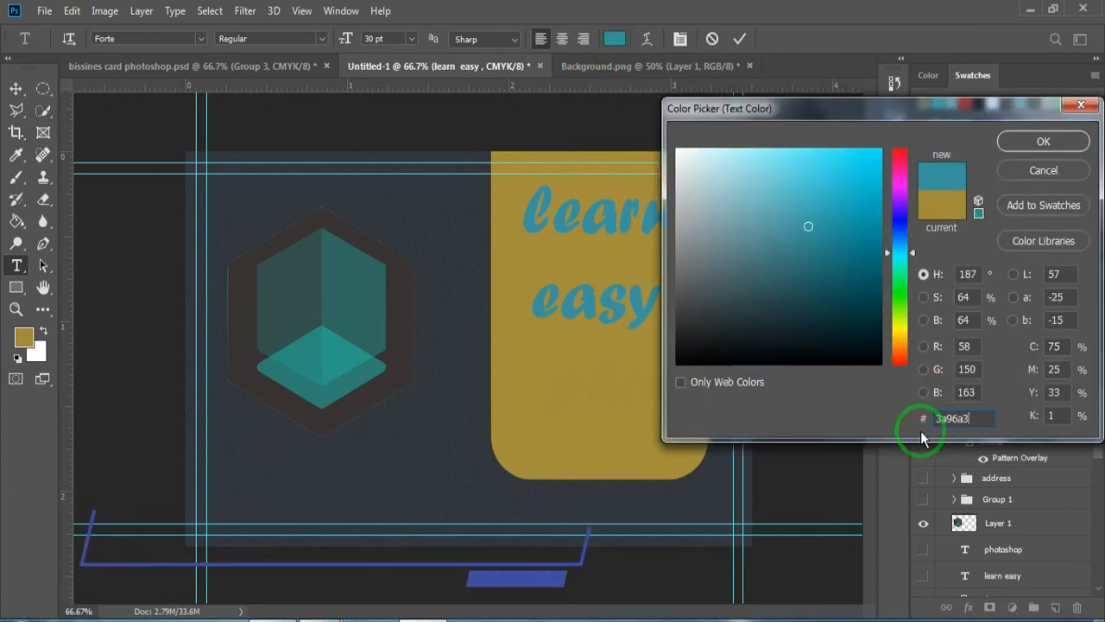
{"action": "key", "text": "Return"}
{"action": "left_click_drag", "start_coordinate": [773, 398], "coordinate": [707, 395]}
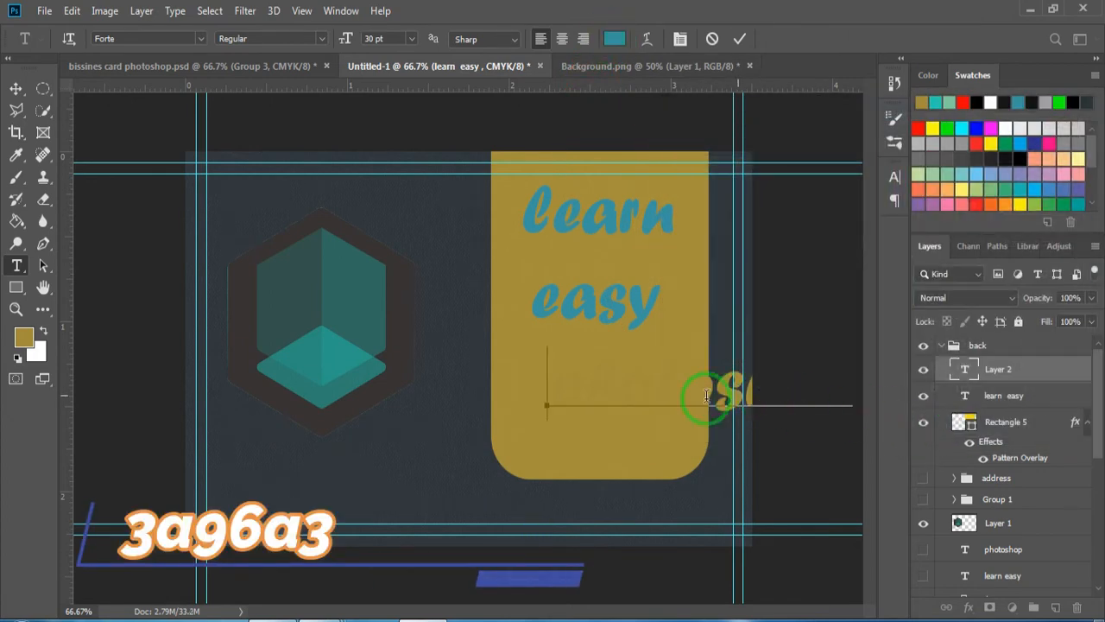
{"action": "left_click_drag", "start_coordinate": [551, 386], "coordinate": [869, 388]}
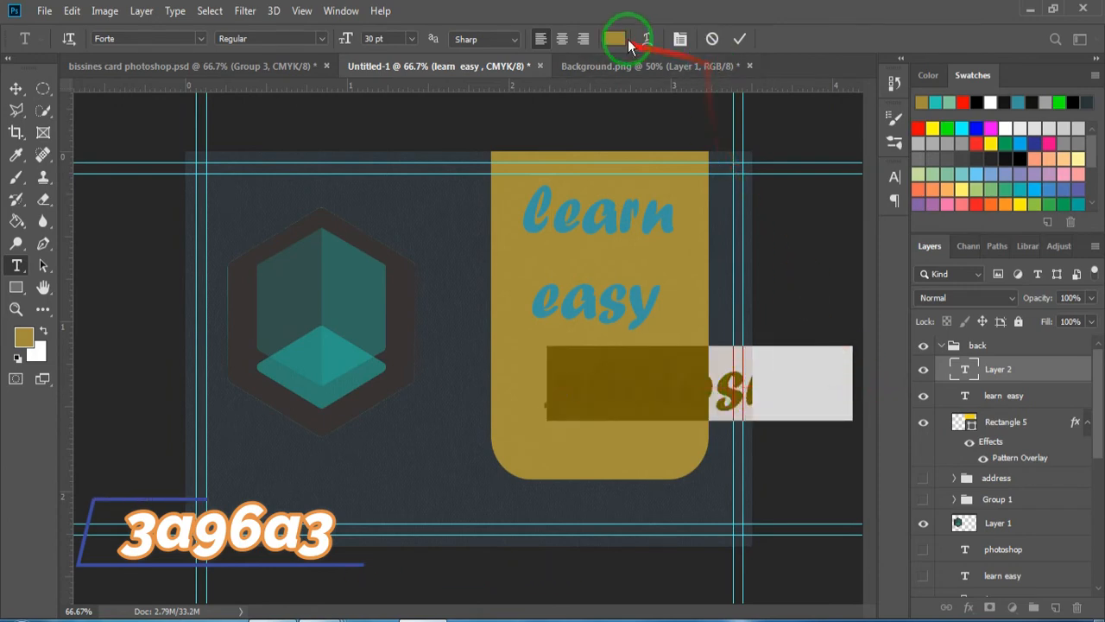
{"action": "left_click", "coordinate": [614, 38]}
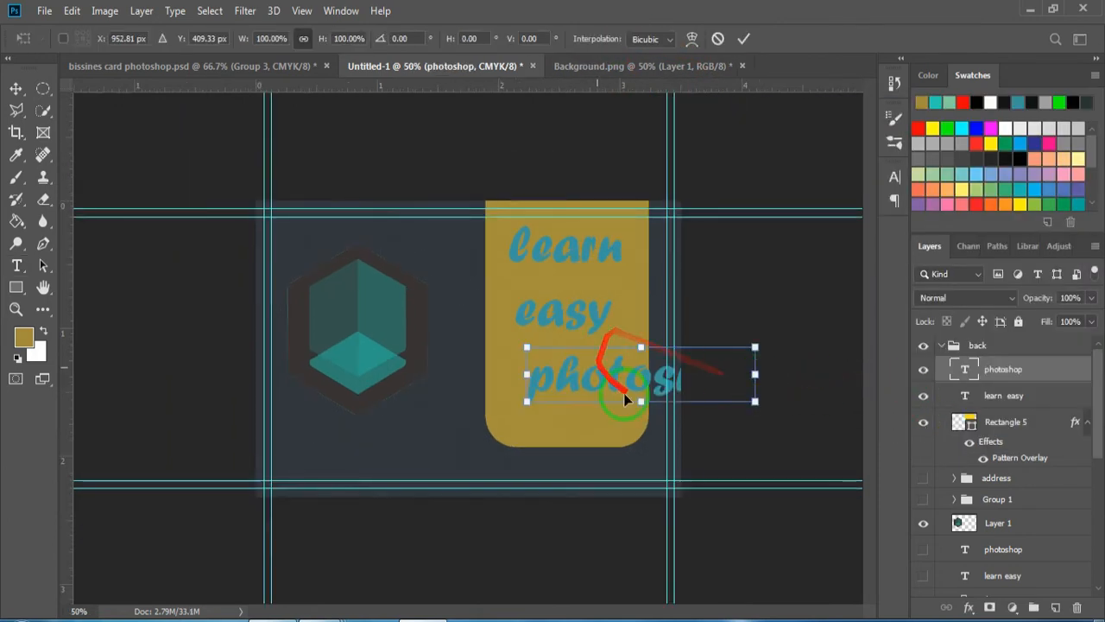
Shift the "photoshop" text left towards the panel and set its size to 15 pt.
{"action": "left_click_drag", "start_coordinate": [630, 380], "coordinate": [460, 377]}
{"action": "double_click", "coordinate": [661, 374]}
{"action": "left_click", "coordinate": [406, 38]}
{"action": "left_click", "coordinate": [390, 165]}
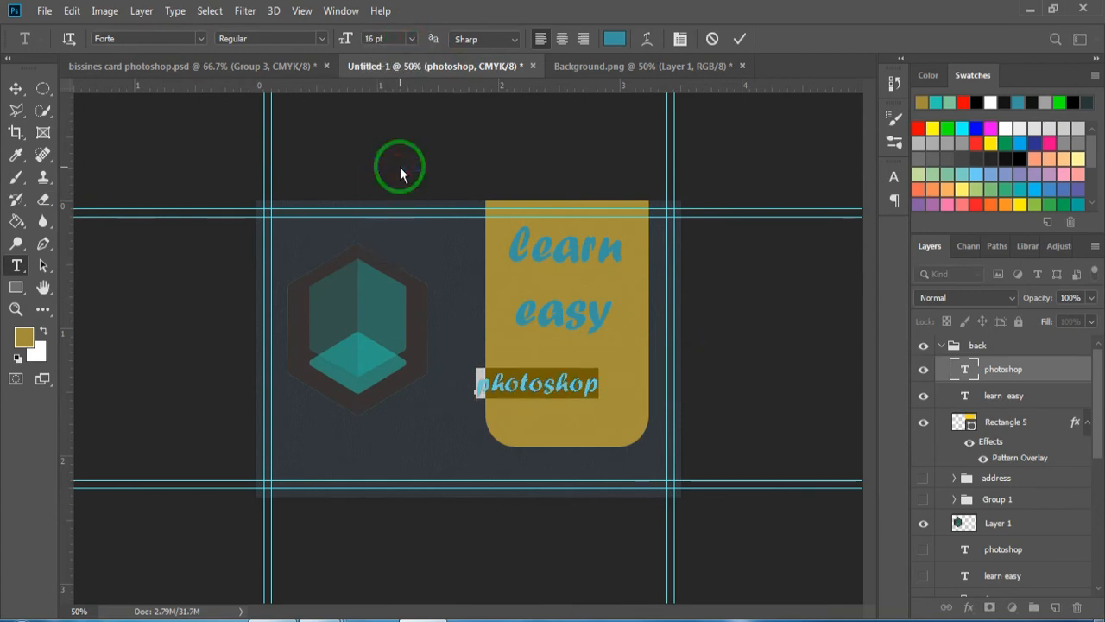
{"action": "left_click", "coordinate": [411, 39]}
{"action": "left_click", "coordinate": [389, 139]}
{"action": "left_click", "coordinate": [373, 39]}
{"action": "type", "text": "15"}
{"action": "key", "text": "Return"}
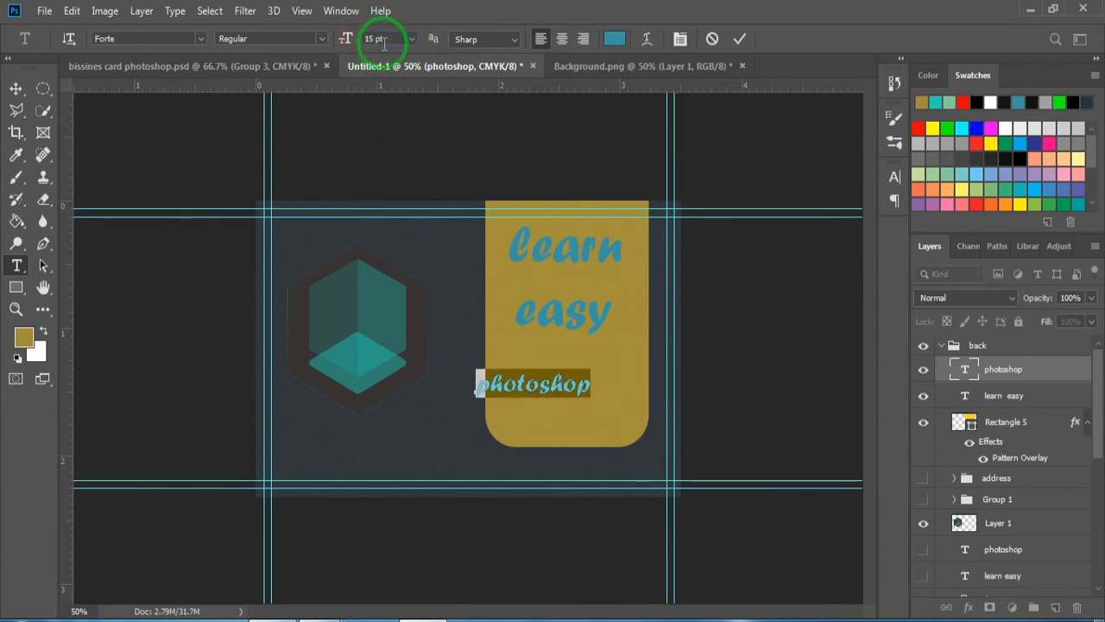
Move the "photoshop" text fully inside the yellow panel, centred beneath "learn easy".
{"action": "key", "text": "ctrl+t"}
{"action": "key", "text": "ctrl+plus"}
{"action": "left_click_drag", "start_coordinate": [550, 391], "coordinate": [606, 397]}
{"action": "key", "text": "Return"}
Change the colour of the "photoshop" text on the yellow panel to dark crimson 7c133d.
{"action": "key", "text": "t"}
{"action": "double_click", "coordinate": [566, 397]}
{"action": "left_click", "coordinate": [615, 38]}
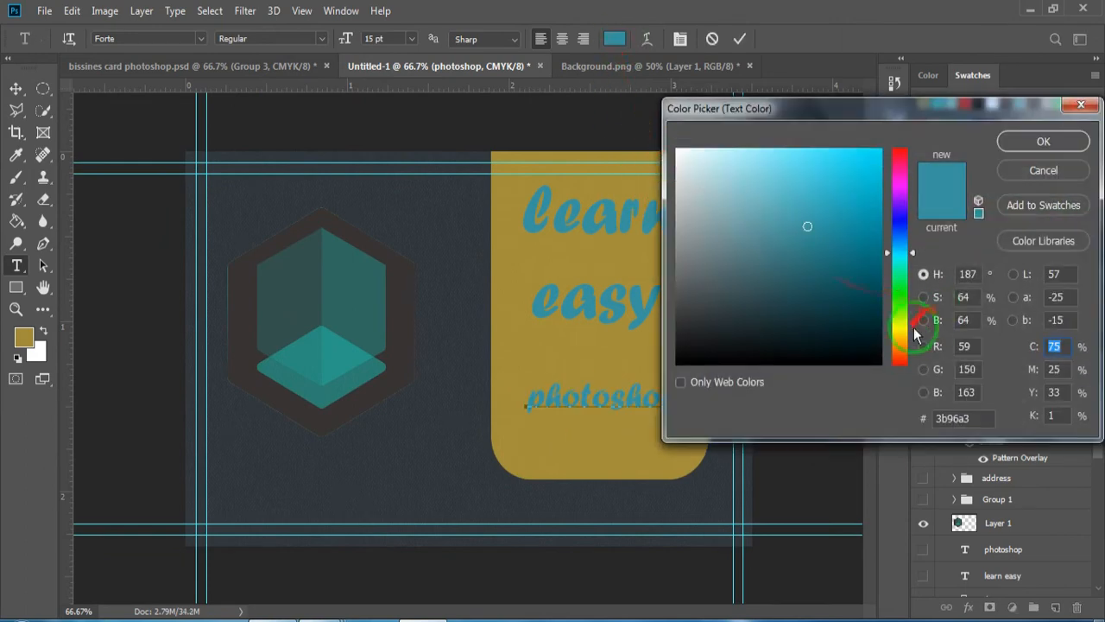
{"action": "left_click", "coordinate": [898, 182]}
{"action": "left_click", "coordinate": [785, 193]}
{"action": "left_click_drag", "start_coordinate": [785, 192], "coordinate": [849, 256]}
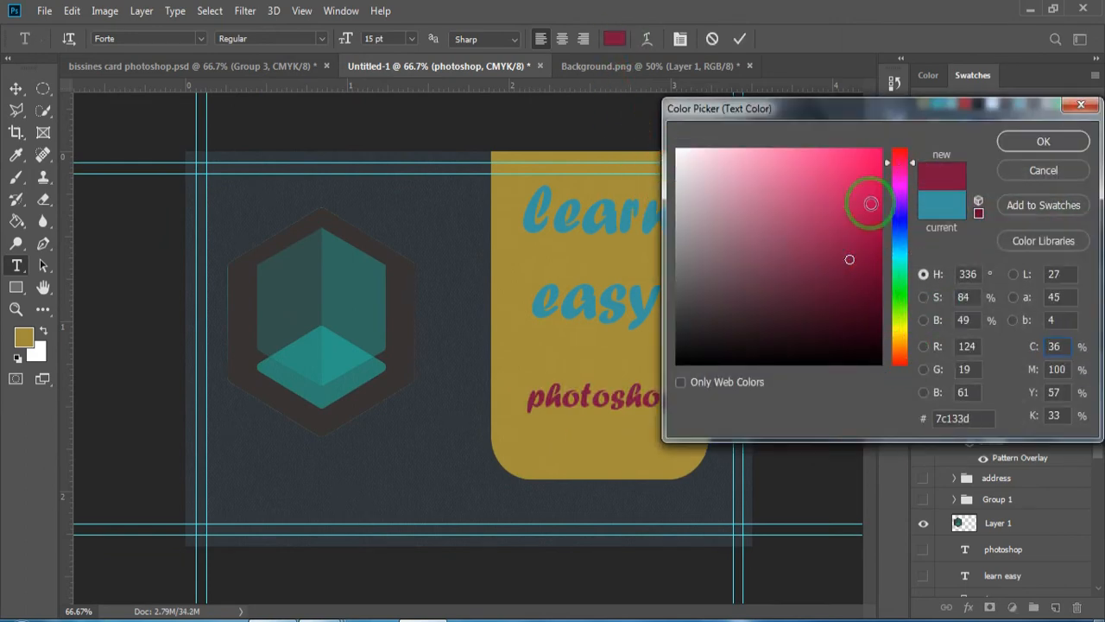
{"action": "left_click", "coordinate": [1043, 141]}
Darken the colour of the "learn easy" text on the yellow panel to 2b7681.
{"action": "left_click", "coordinate": [528, 207]}
{"action": "left_click_drag", "start_coordinate": [528, 207], "coordinate": [648, 309]}
{"action": "left_click", "coordinate": [614, 38]}
{"action": "left_click", "coordinate": [849, 291]}
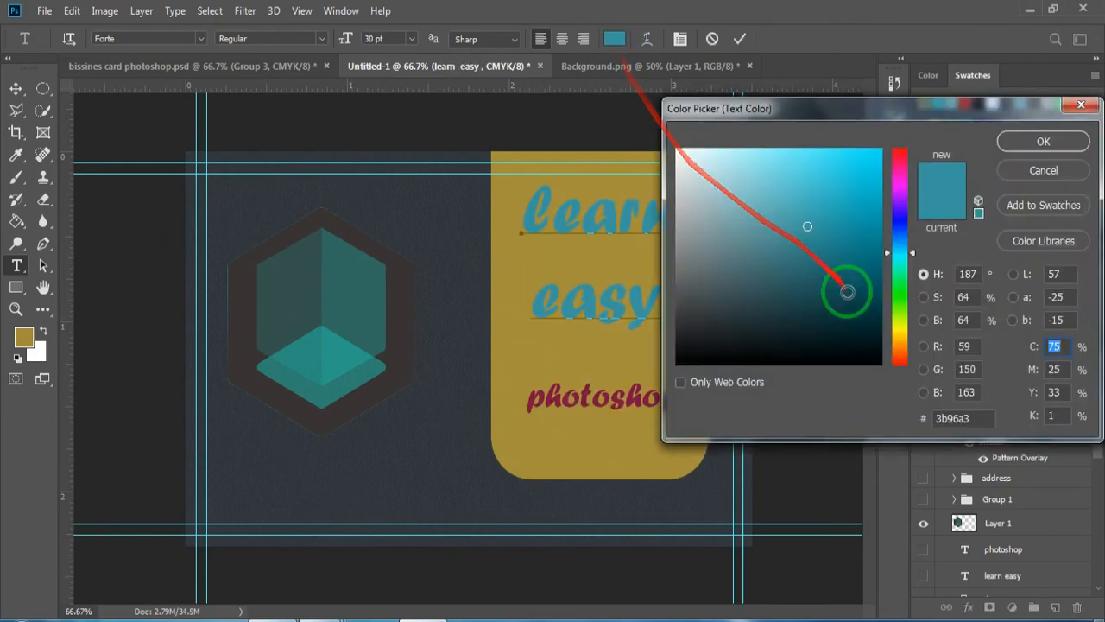
{"action": "left_click", "coordinate": [813, 274]}
{"action": "left_click", "coordinate": [811, 257]}
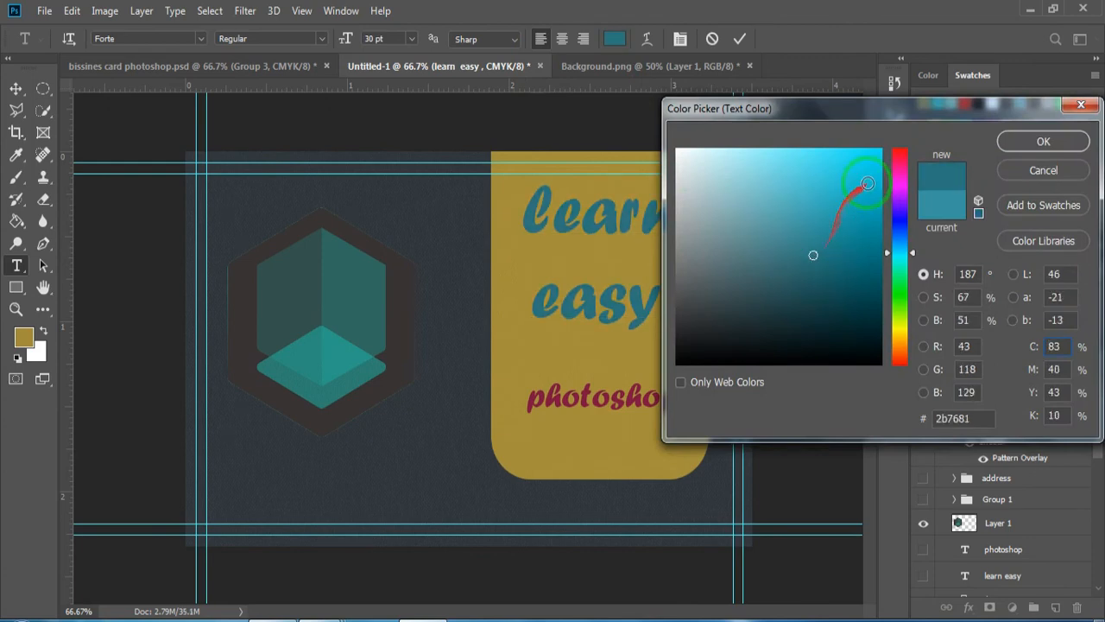
{"action": "left_click", "coordinate": [1044, 140]}
{"action": "left_click", "coordinate": [819, 320]}
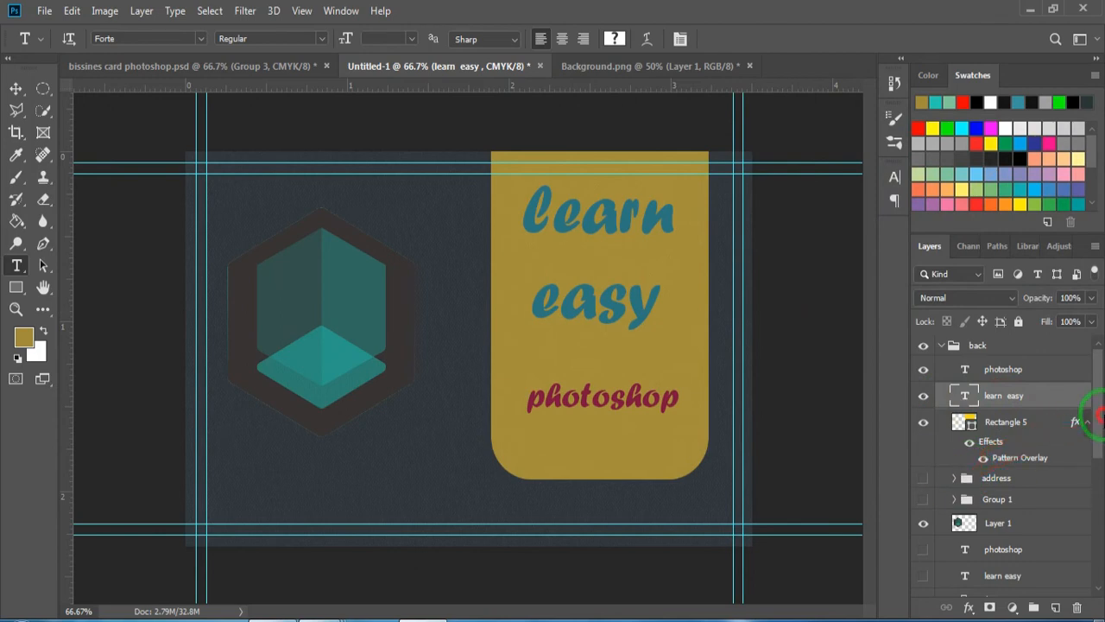
Add a Hue/Saturation adjustment above the back's hexagon logo in Layer 1 and clip it to that layer.
{"action": "scroll", "coordinate": [1096, 417], "scroll_direction": "down", "scroll_amount": 3}
{"action": "left_click", "coordinate": [1036, 439]}
{"action": "left_click", "coordinate": [1013, 607]}
{"action": "left_click", "coordinate": [993, 446]}
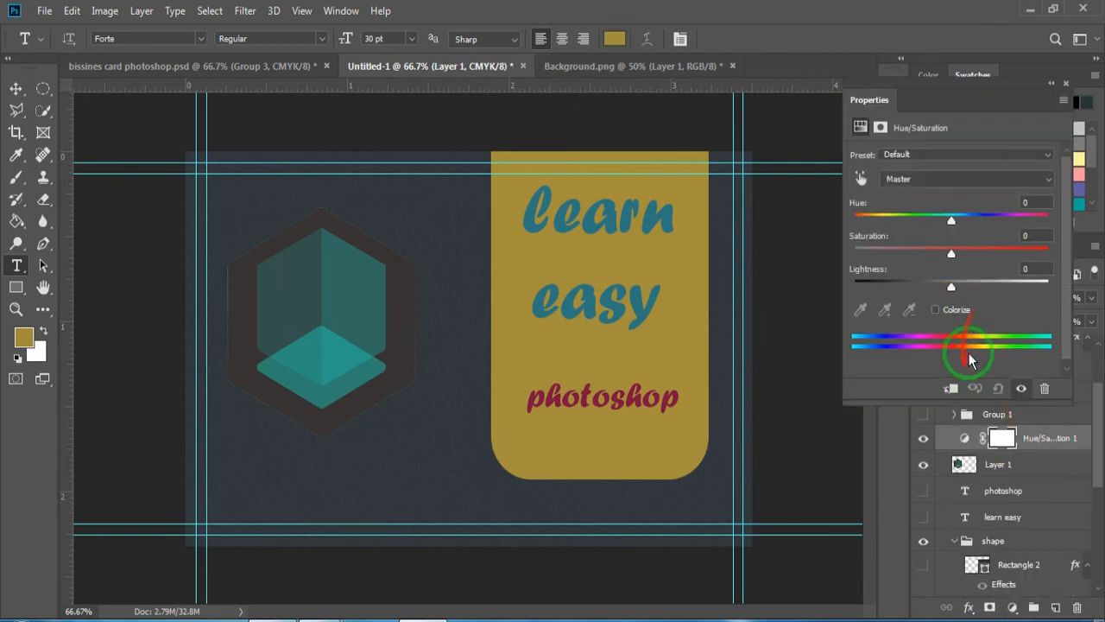
{"action": "left_click", "coordinate": [951, 388]}
Colorize the back's hexagon logo blue with Hue 185, Saturation 44 and Lightness about +7.
{"action": "left_click", "coordinate": [953, 313]}
{"action": "left_click_drag", "start_coordinate": [933, 217], "coordinate": [953, 217]}
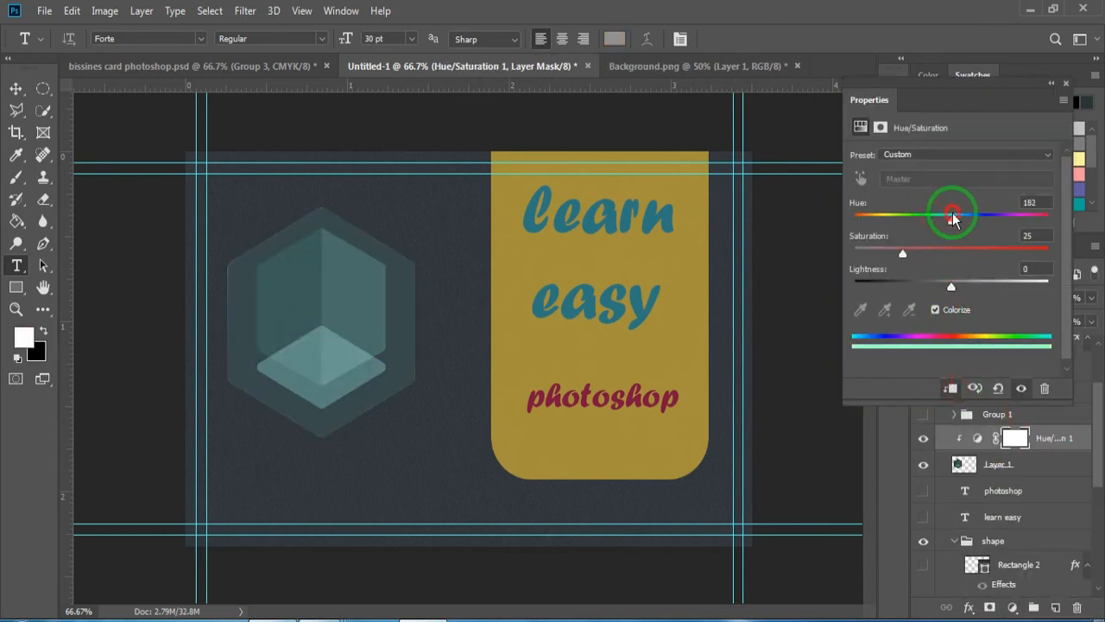
{"action": "left_click_drag", "start_coordinate": [904, 253], "coordinate": [962, 292]}
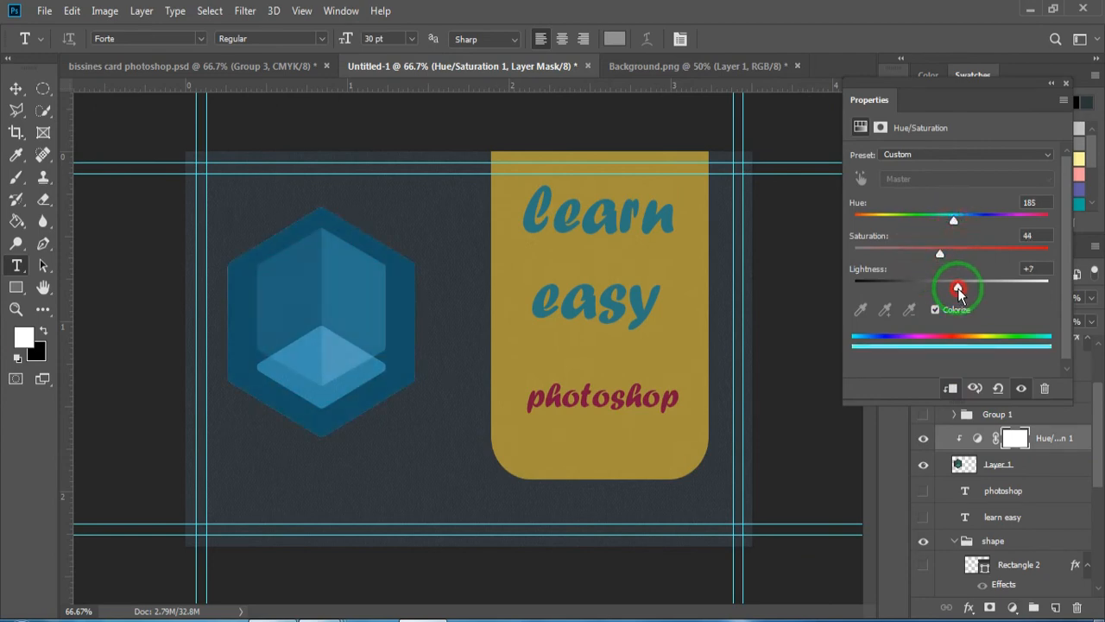
{"action": "left_click", "coordinate": [1065, 83]}
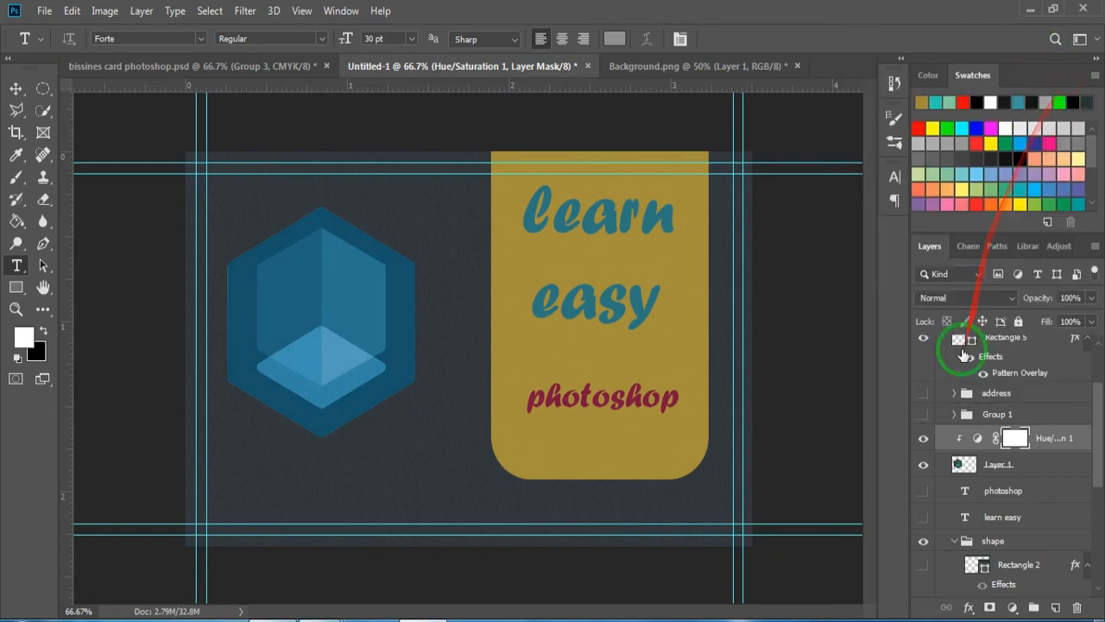
Hide the back group and show the front group.
{"action": "scroll", "coordinate": [1098, 398], "scroll_direction": "up", "scroll_amount": 3}
{"action": "scroll", "coordinate": [1097, 397], "scroll_direction": "up", "scroll_amount": 2}
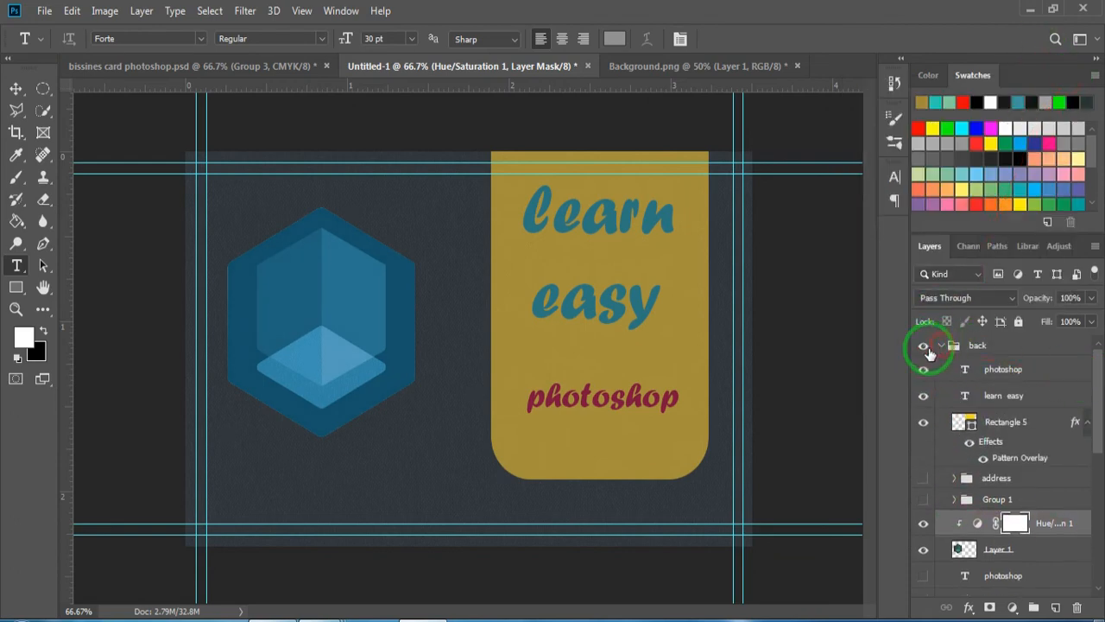
{"action": "left_click", "coordinate": [923, 350]}
{"action": "left_click", "coordinate": [923, 366]}
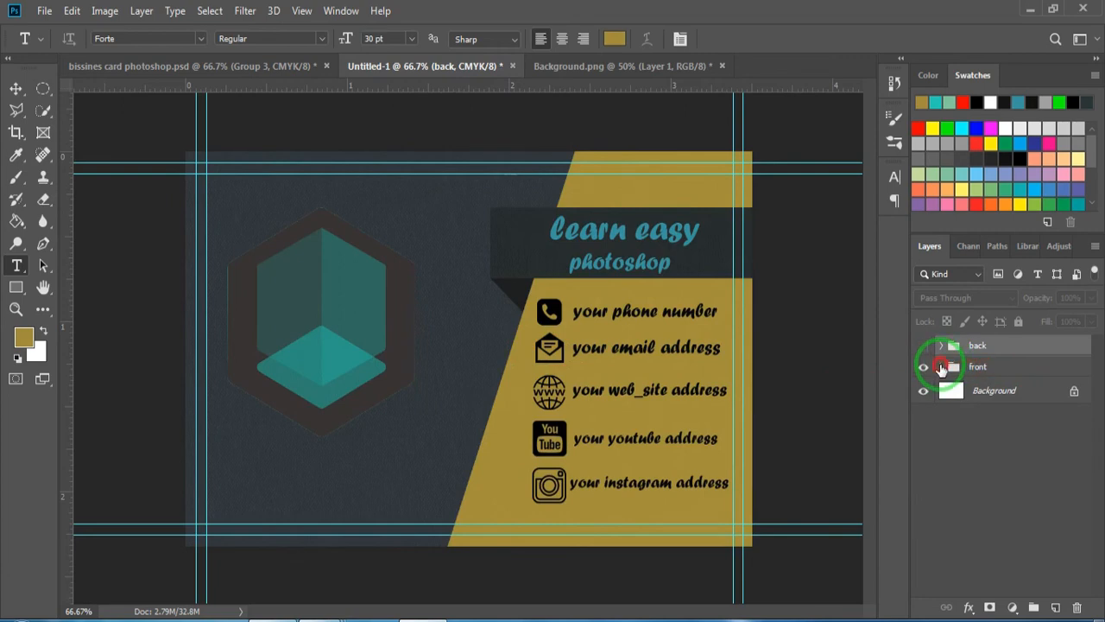
Add a Hue/Saturation adjustment above Layer 1 in the front group and clip it to that logo layer.
{"action": "left_click", "coordinate": [942, 368]}
{"action": "left_click", "coordinate": [984, 433]}
{"action": "left_click", "coordinate": [1013, 607]}
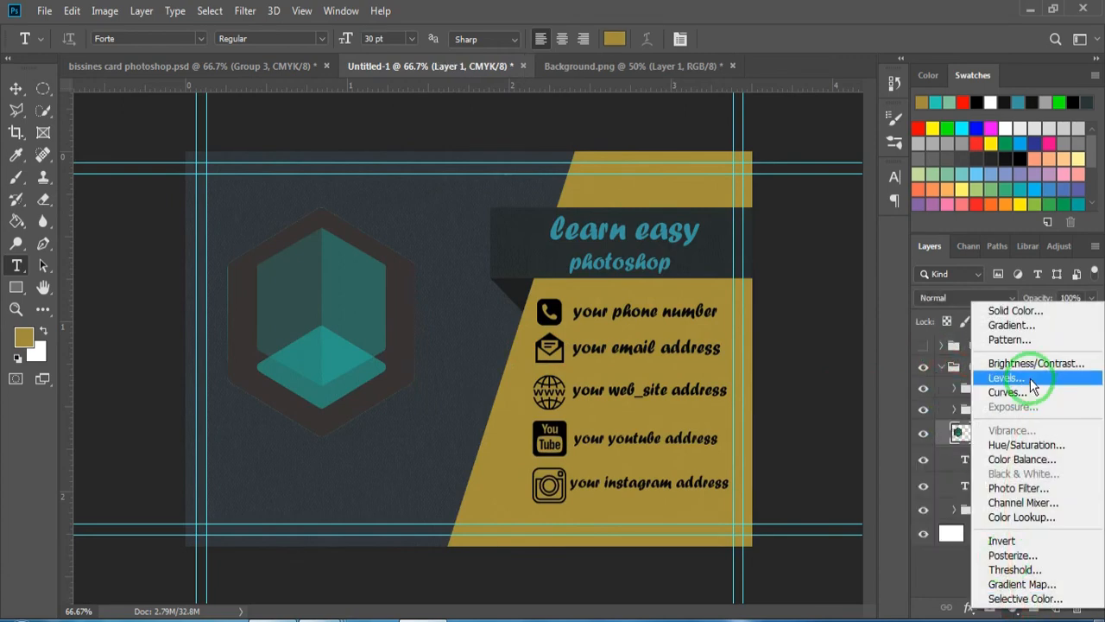
{"action": "left_click", "coordinate": [1027, 445]}
{"action": "left_click", "coordinate": [950, 388]}
Colorize the front's hexagon logo blue with Hue 171, Saturation 41 and Lightness +3.
{"action": "left_click", "coordinate": [936, 309]}
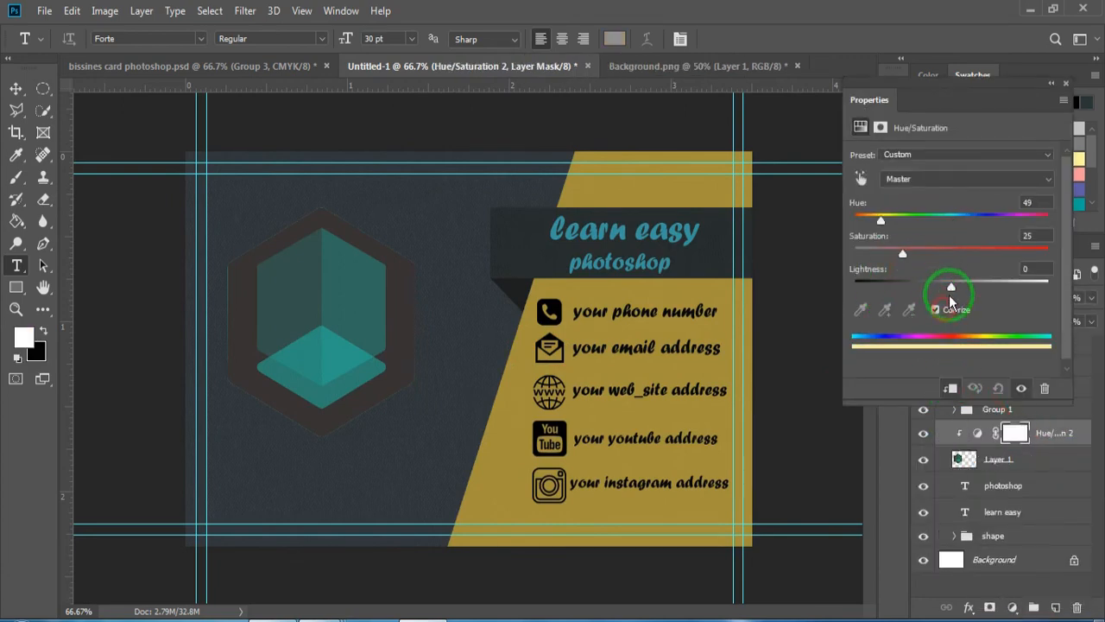
{"action": "left_click", "coordinate": [949, 215]}
{"action": "left_click_drag", "start_coordinate": [904, 252], "coordinate": [943, 253]}
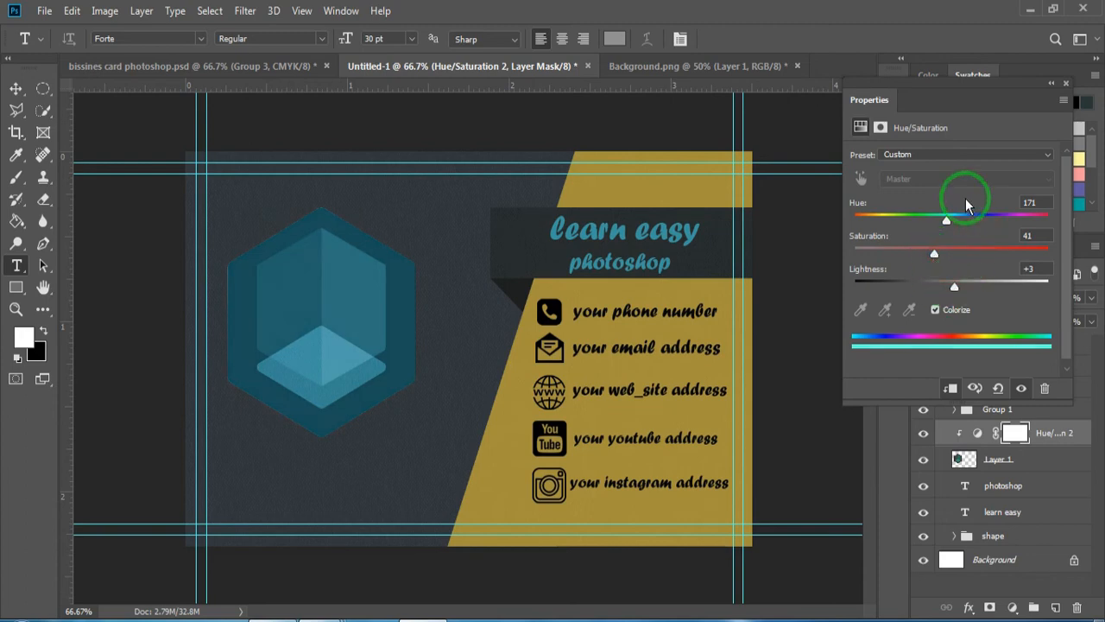
Apply a slight Gaussian Blur of about 0.6 pixels to the logo on Layer 1 in the front group.
{"action": "left_click", "coordinate": [1066, 83]}
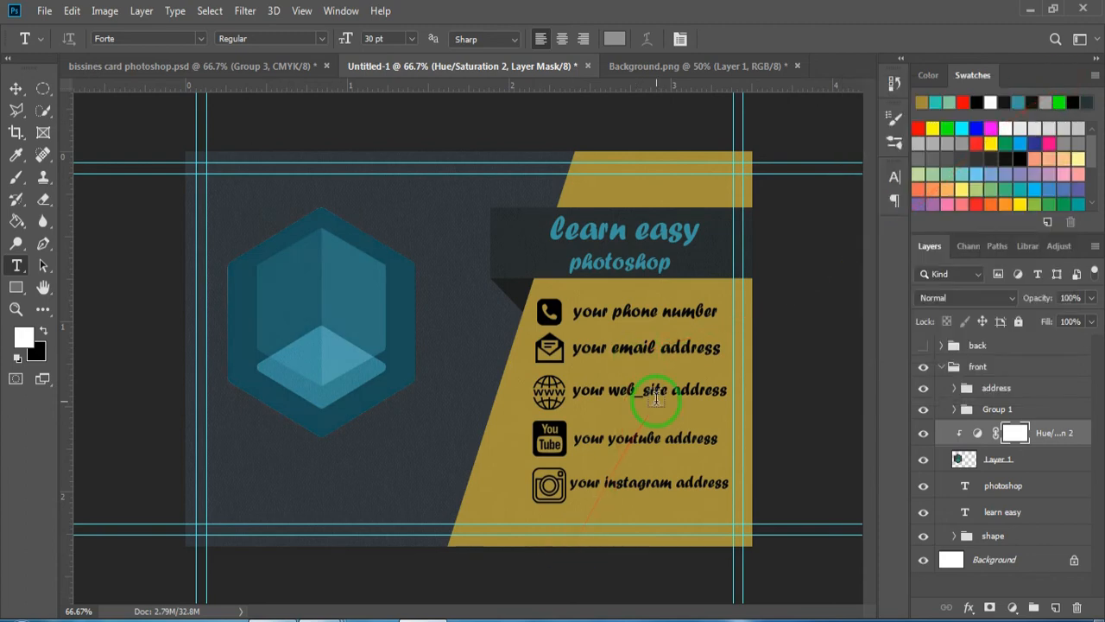
{"action": "key", "text": "h"}
{"action": "left_click", "coordinate": [993, 458]}
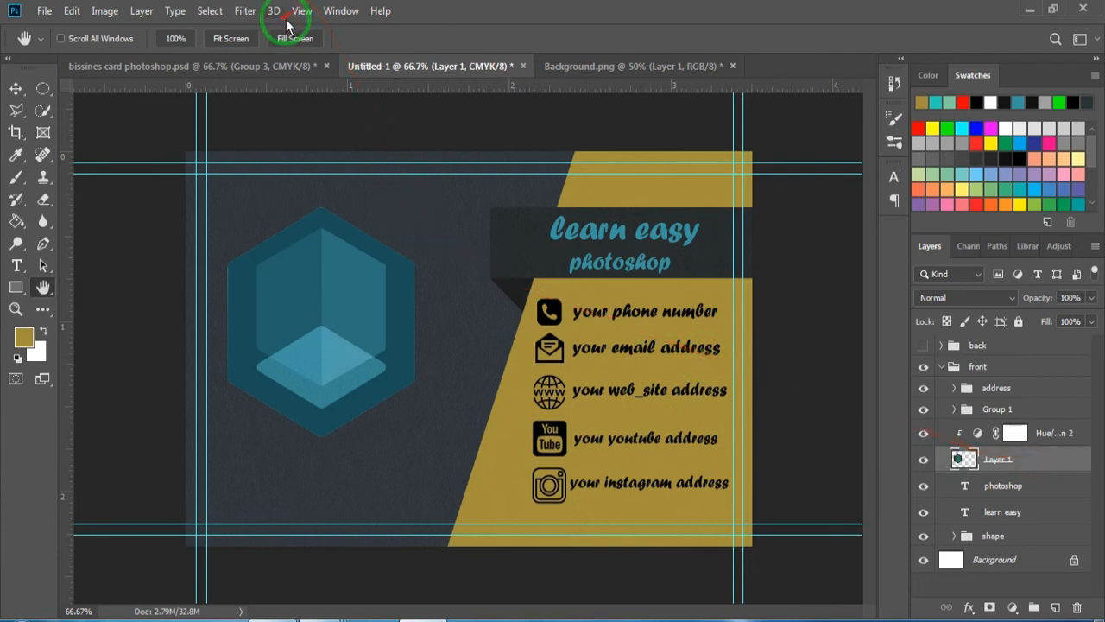
{"action": "left_click", "coordinate": [246, 10]}
{"action": "mouse_move", "coordinate": [432, 201]}
{"action": "left_click", "coordinate": [442, 267]}
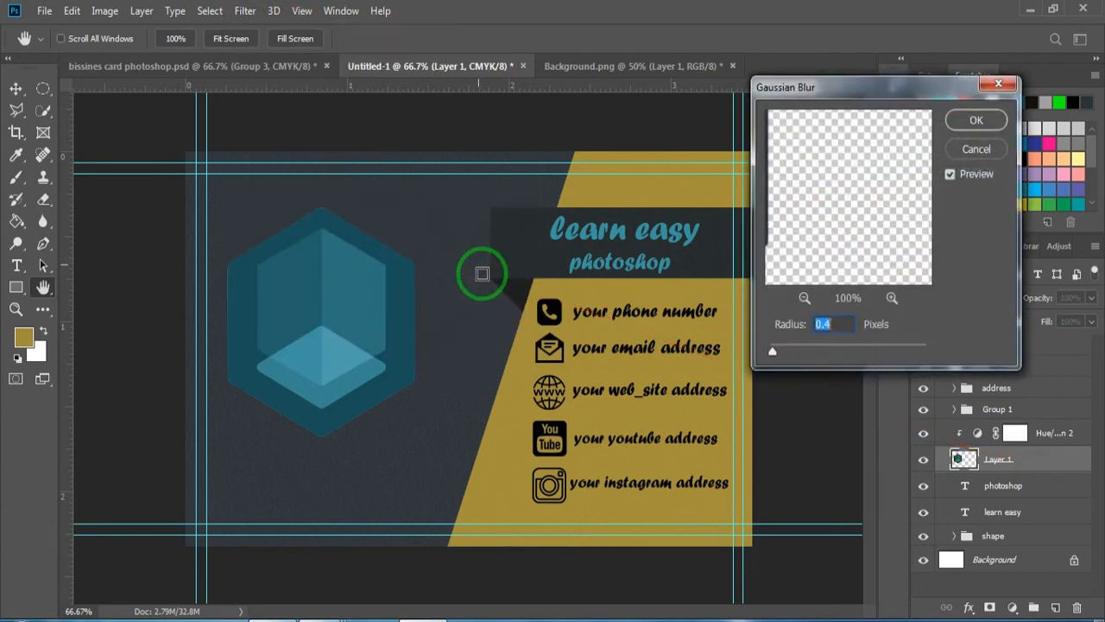
{"action": "left_click_drag", "start_coordinate": [796, 348], "coordinate": [779, 353]}
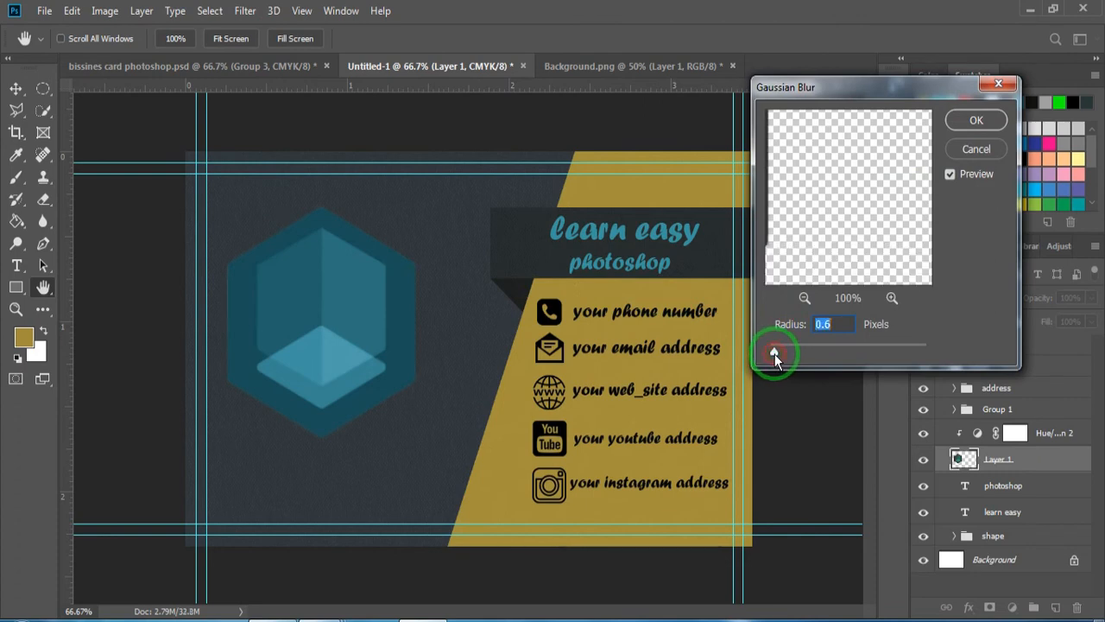
{"action": "left_click", "coordinate": [975, 120]}
Show the back group, hide the front group, and try to apply Gaussian Blur to the selected Layer 1.
{"action": "left_click", "coordinate": [929, 246]}
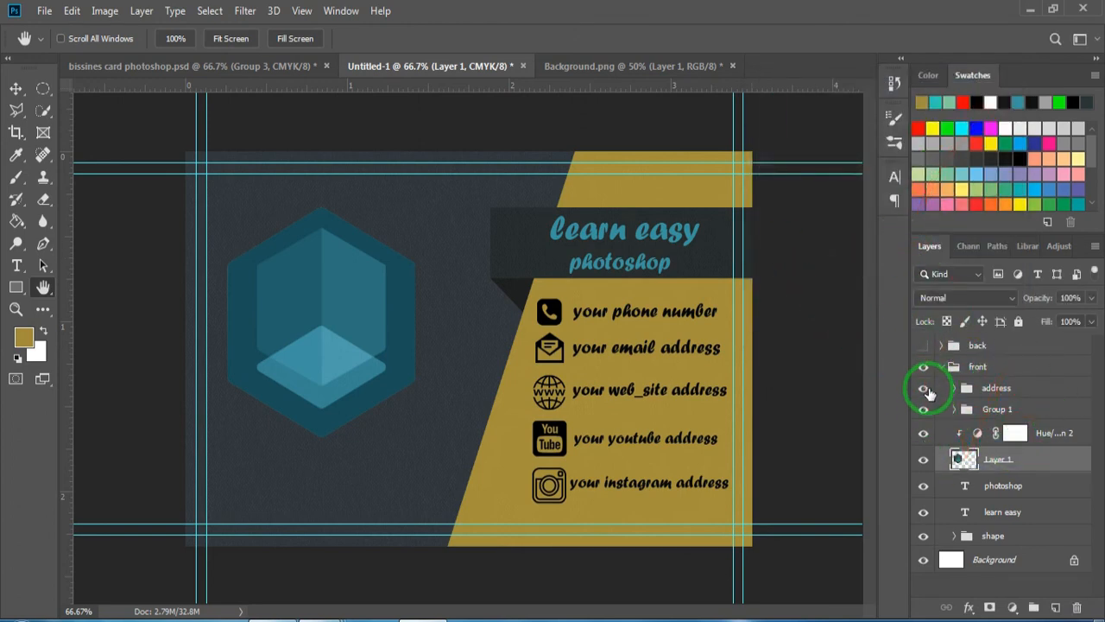
{"action": "left_click", "coordinate": [923, 345]}
{"action": "left_click", "coordinate": [923, 366]}
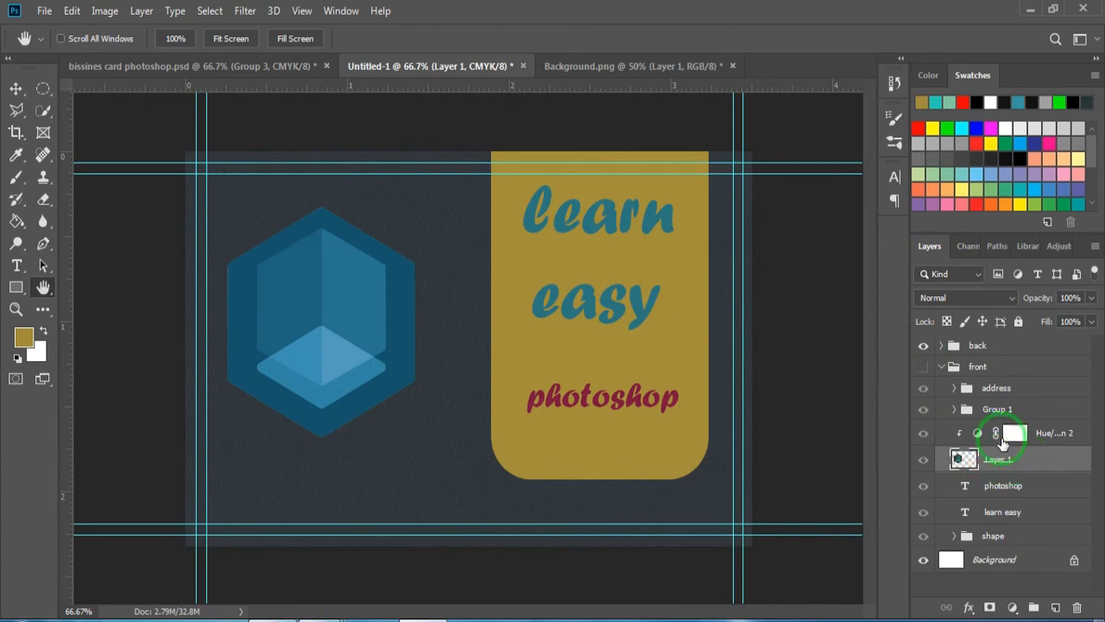
{"action": "left_click", "coordinate": [245, 11]}
{"action": "mouse_move", "coordinate": [393, 215]}
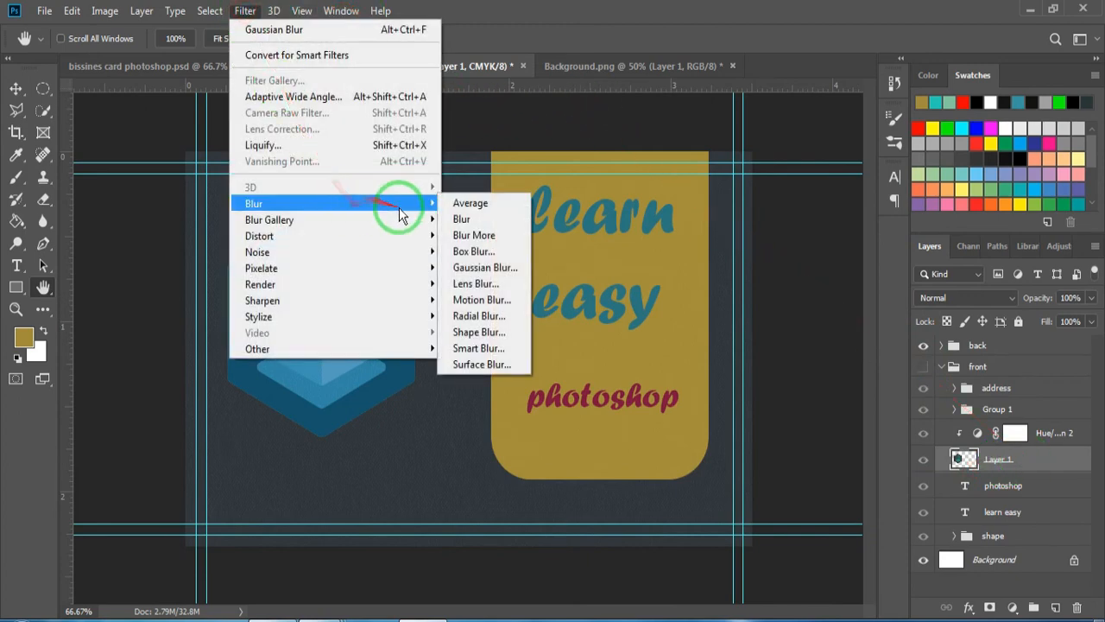
{"action": "left_click", "coordinate": [484, 259]}
{"action": "left_click", "coordinate": [979, 130]}
Remove all vertical and horizontal guides from the canvas.
{"action": "key", "text": "v"}
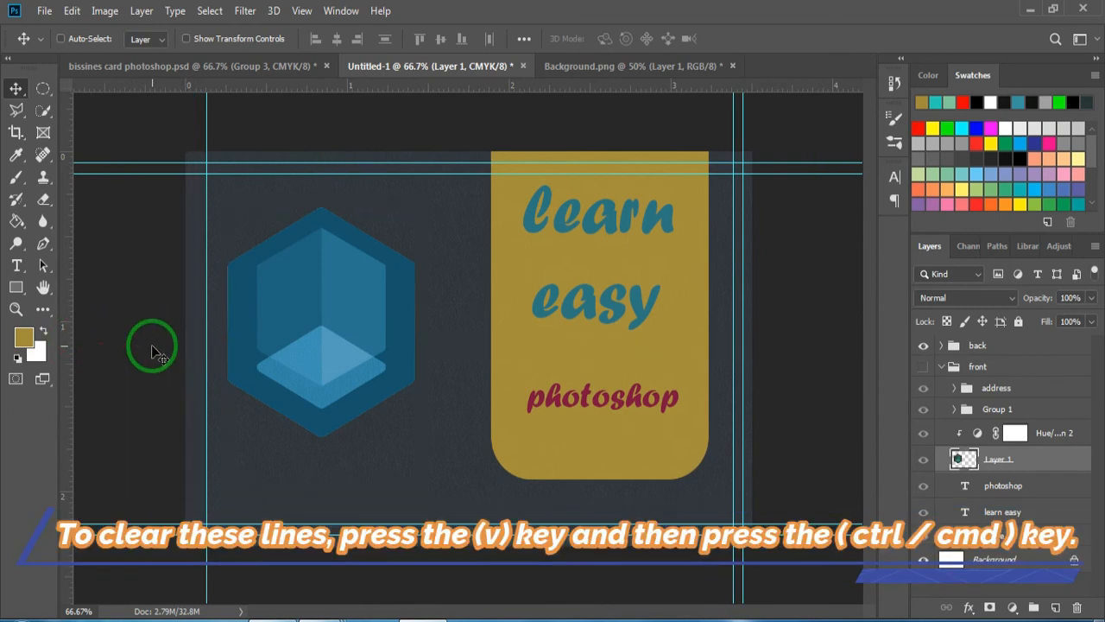
{"action": "key", "text": "ctrl+minus"}
{"action": "left_click_drag", "start_coordinate": [271, 358], "coordinate": [13, 367]}
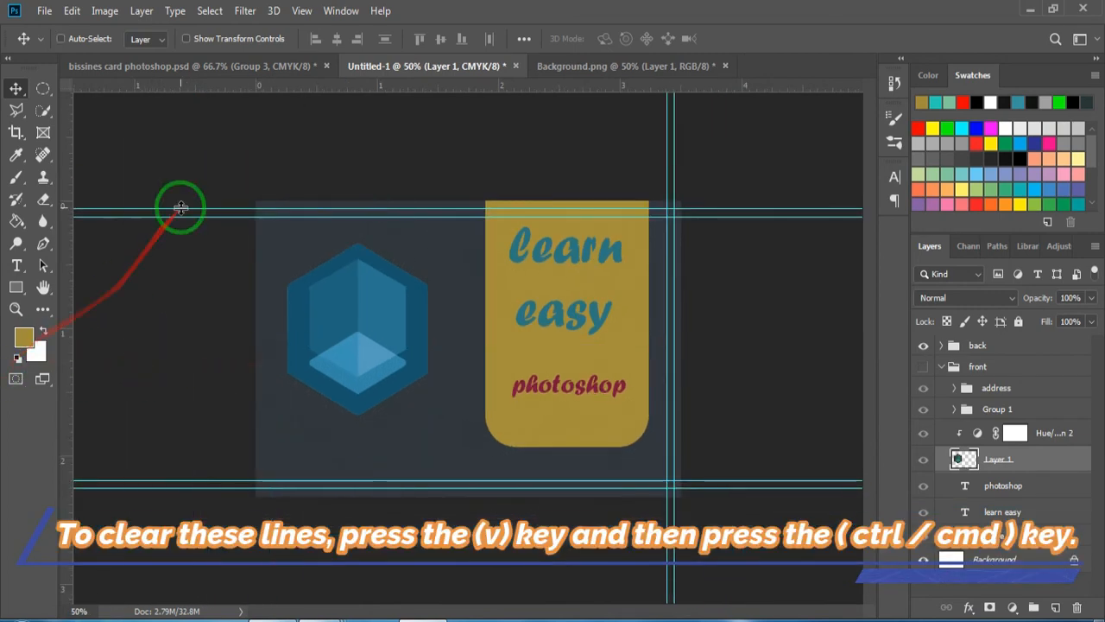
{"action": "left_click_drag", "start_coordinate": [178, 206], "coordinate": [191, 78]}
{"action": "left_click_drag", "start_coordinate": [193, 216], "coordinate": [209, 76]}
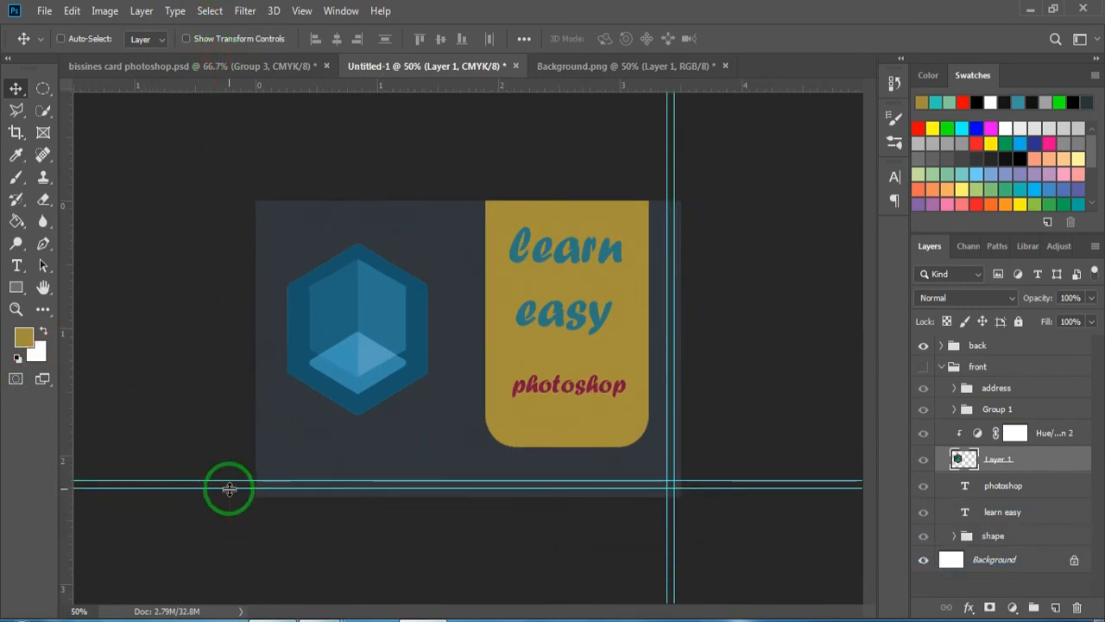
{"action": "left_click_drag", "start_coordinate": [227, 489], "coordinate": [4, 375]}
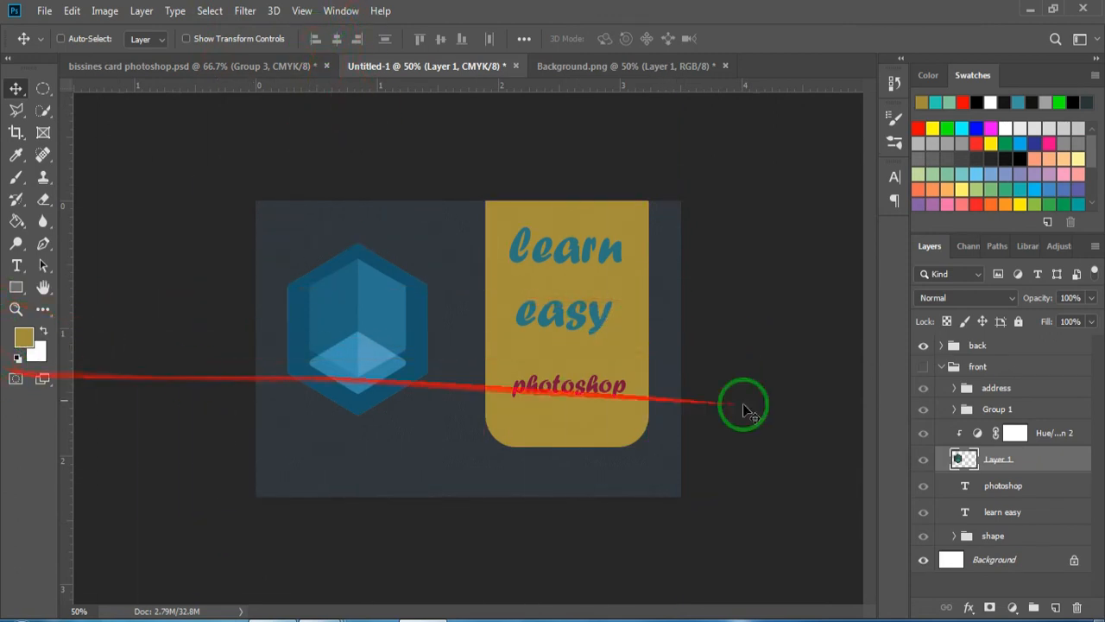
Move the collapsed front group above the back group, toggle its visibility to compare both sides, and leave it hidden.
{"action": "left_click", "coordinate": [943, 369]}
{"action": "left_click_drag", "start_coordinate": [925, 366], "coordinate": [930, 353]}
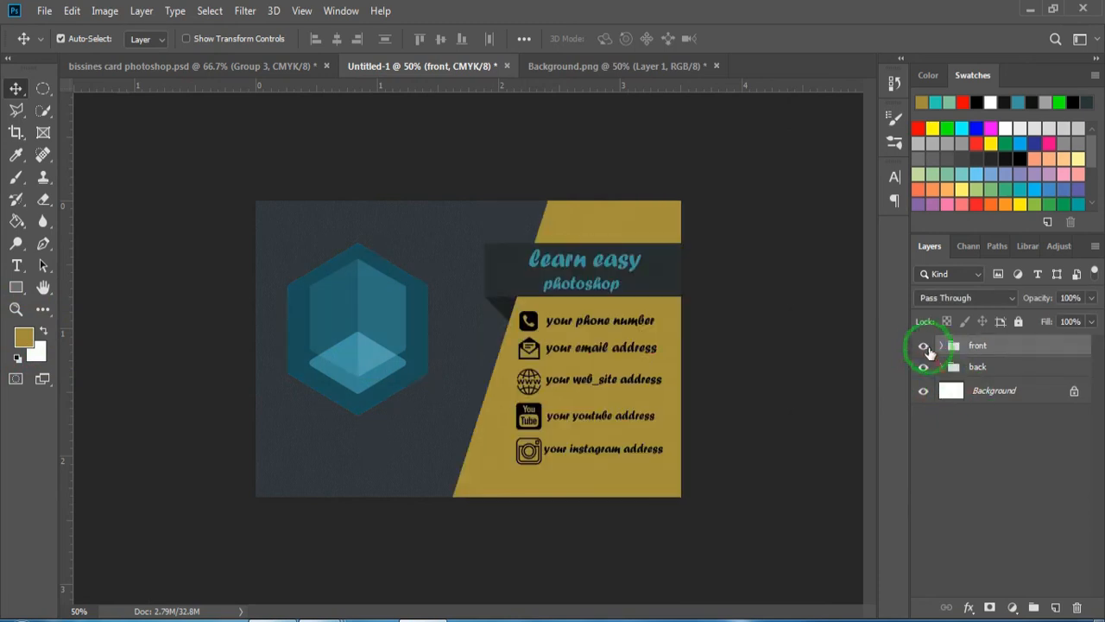
{"action": "left_click", "coordinate": [924, 346]}
{"action": "left_click", "coordinate": [924, 347]}
{"action": "left_click", "coordinate": [924, 346]}
Change the colour of the back's "photoshop" text to dark green.
{"action": "left_click", "coordinate": [942, 369]}
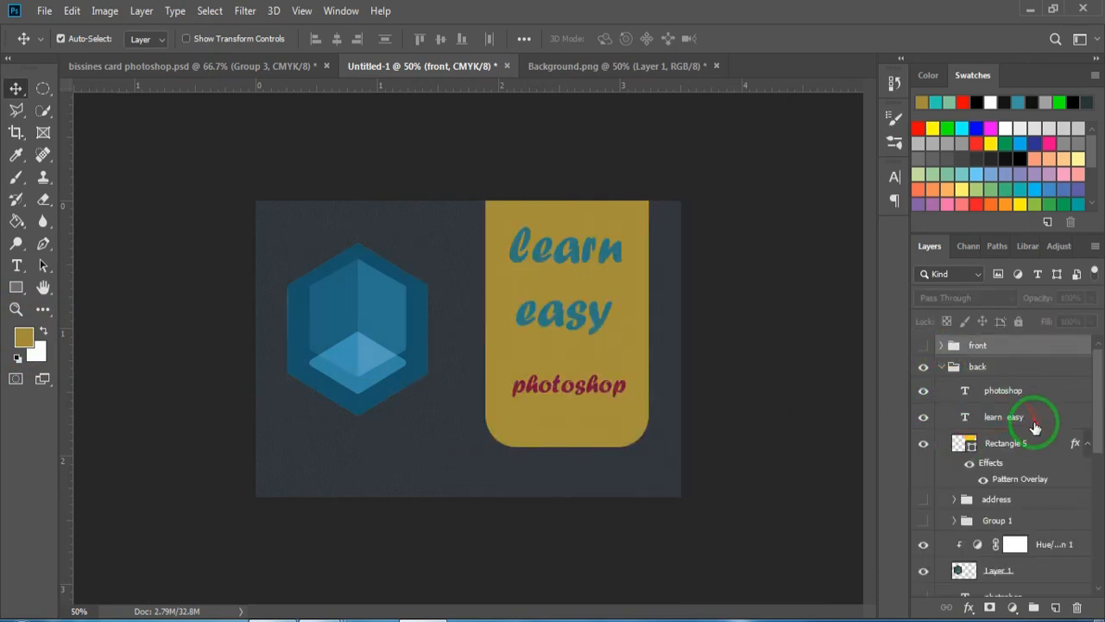
{"action": "double_click", "coordinate": [529, 386]}
{"action": "left_click", "coordinate": [614, 38]}
{"action": "left_click", "coordinate": [799, 314]}
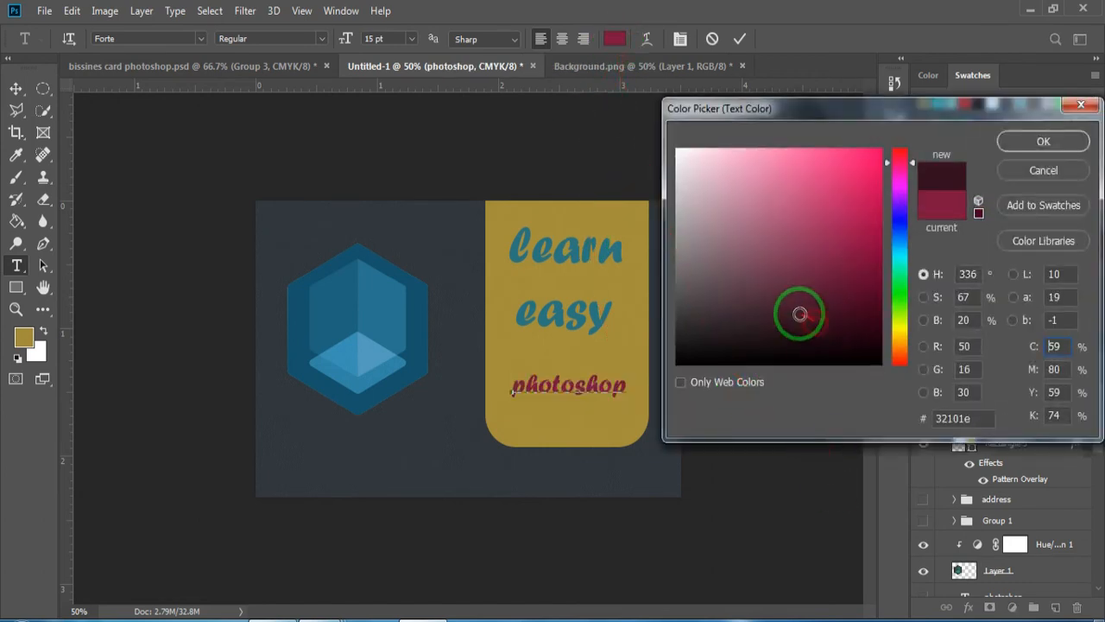
{"action": "left_click", "coordinate": [901, 271]}
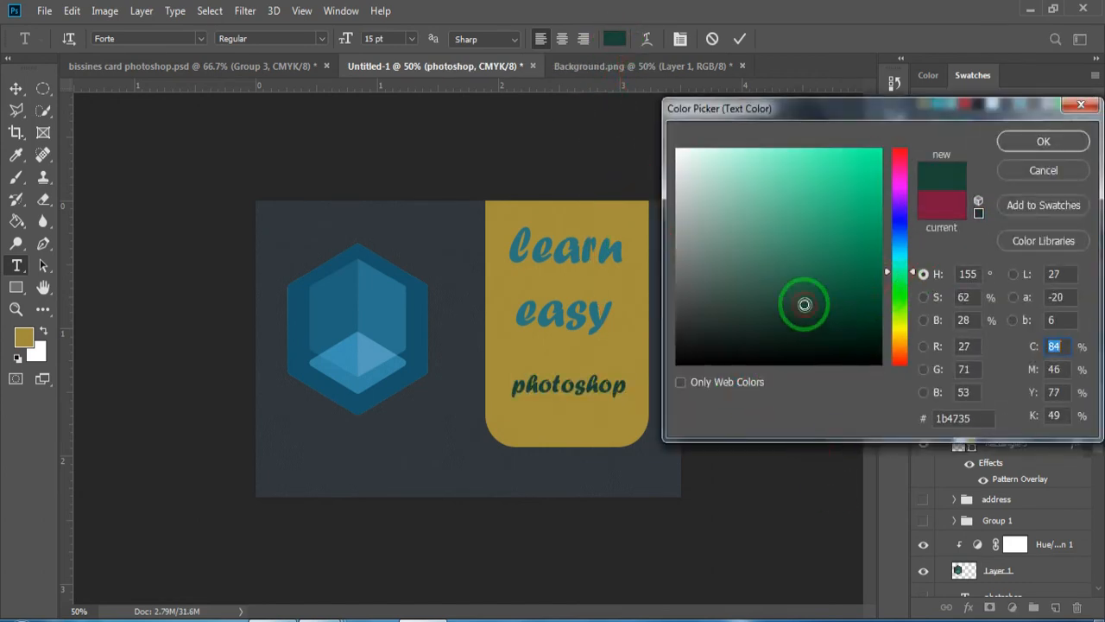
{"action": "left_click", "coordinate": [793, 299]}
{"action": "left_click", "coordinate": [1043, 141]}
{"action": "left_click", "coordinate": [786, 377]}
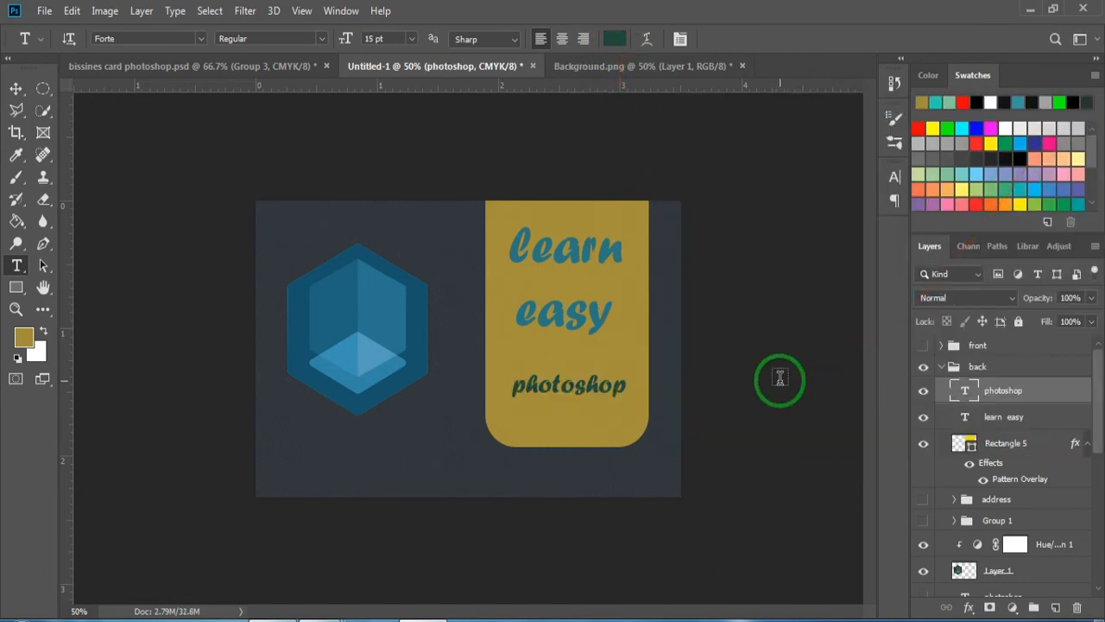
{"action": "left_click", "coordinate": [614, 38]}
{"action": "left_click", "coordinate": [816, 309]}
{"action": "left_click", "coordinate": [1043, 140]}
Show the front group and recolour its "photoshop" text a vivid green with hue 150.
{"action": "left_click", "coordinate": [923, 346]}
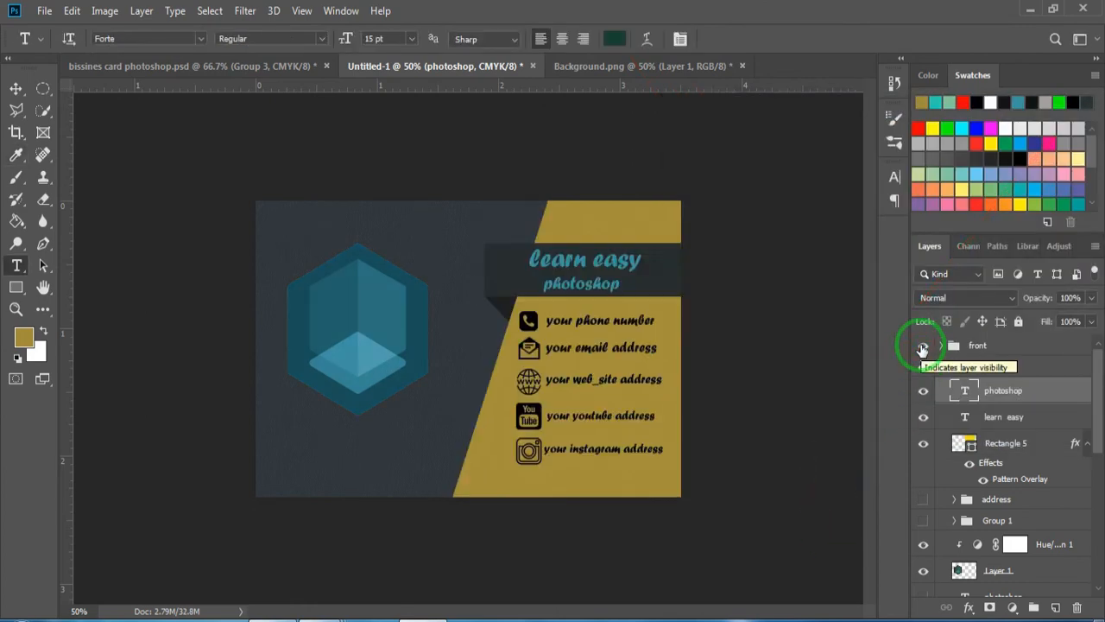
{"action": "left_click", "coordinate": [565, 287]}
{"action": "key", "text": "ctrl+a"}
{"action": "left_click", "coordinate": [614, 38]}
{"action": "left_click", "coordinate": [772, 321]}
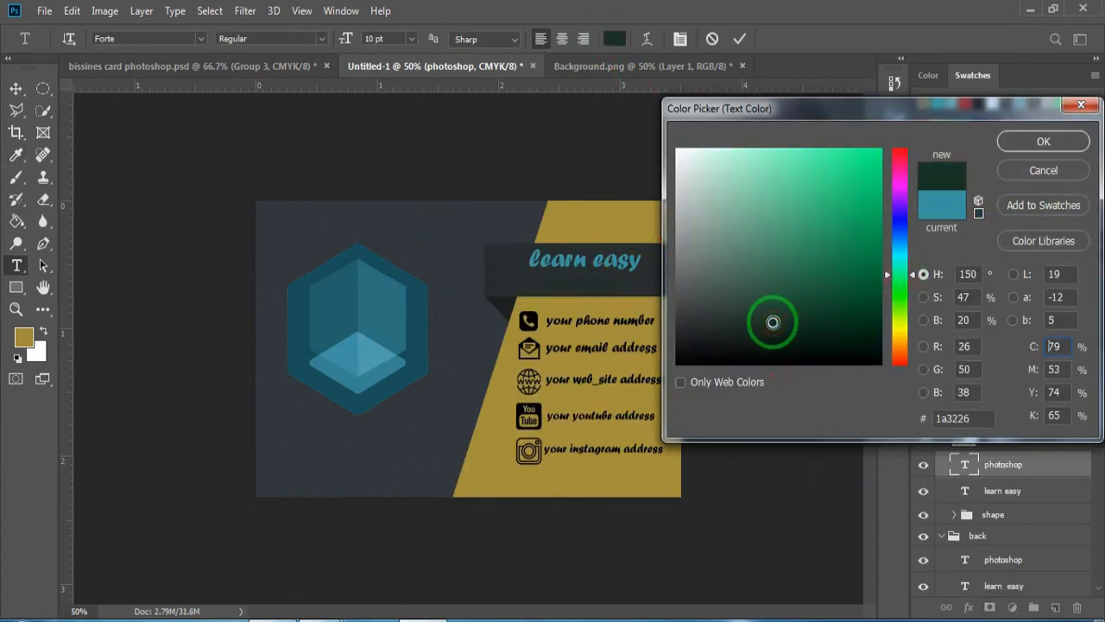
{"action": "left_click", "coordinate": [801, 258]}
{"action": "mouse_move", "coordinate": [801, 258]}
{"action": "left_mouse_down"}
{"action": "mouse_move", "coordinate": [822, 217]}
{"action": "mouse_move", "coordinate": [856, 219]}
{"action": "left_mouse_up"}
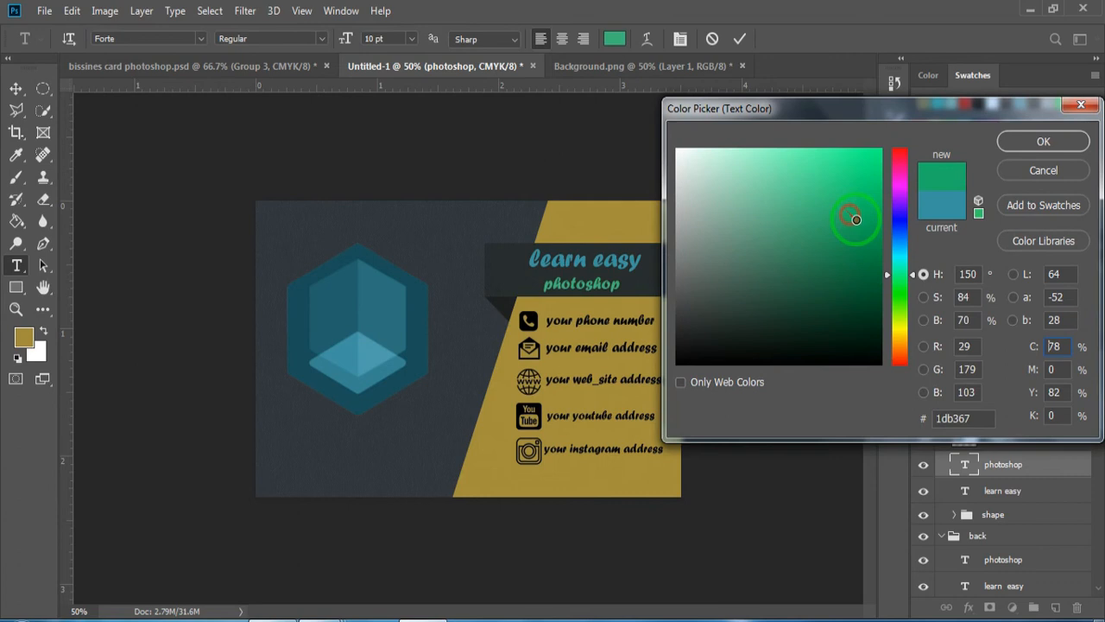
{"action": "left_click", "coordinate": [1000, 143]}
{"action": "left_click", "coordinate": [769, 323]}
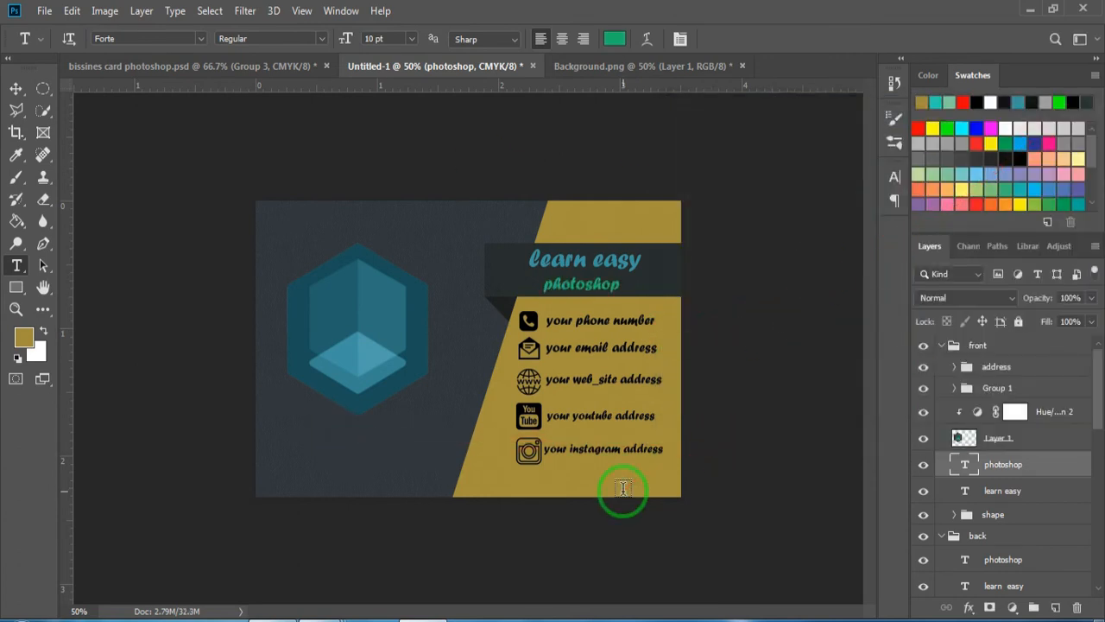
Collapse both groups and toggle the front group's visibility to compare the two card sides.
{"action": "left_click", "coordinate": [941, 344]}
{"action": "left_click", "coordinate": [943, 367]}
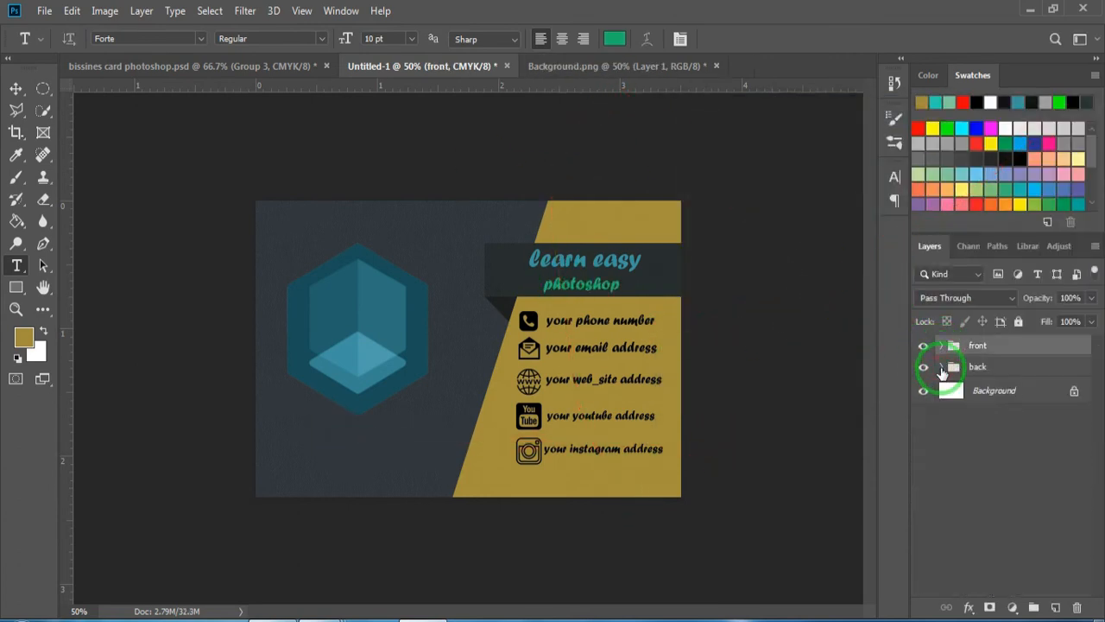
{"action": "left_click", "coordinate": [924, 346]}
{"action": "left_click", "coordinate": [925, 346]}
{"action": "left_click", "coordinate": [925, 346]}
{"action": "left_click", "coordinate": [925, 346]}
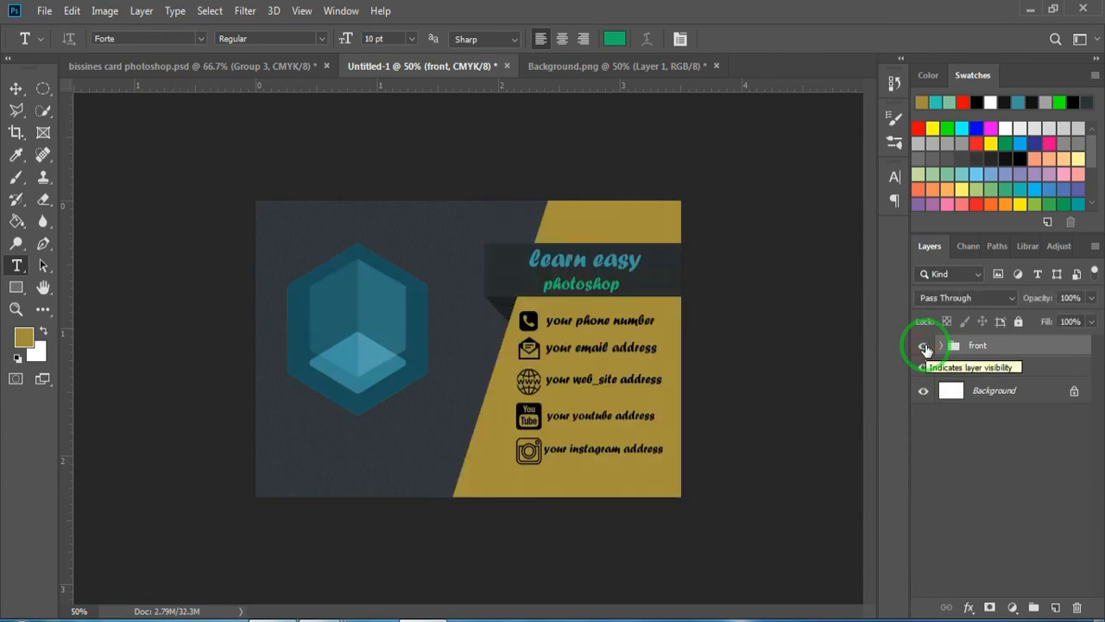
Check the Hue, Saturation and Lightness values of the back group's Hue/Saturation adjustment.
{"action": "left_click", "coordinate": [941, 345]}
{"action": "left_click", "coordinate": [941, 346]}
{"action": "left_click", "coordinate": [942, 345]}
{"action": "left_click_drag", "start_coordinate": [1097, 454], "coordinate": [1098, 473]}
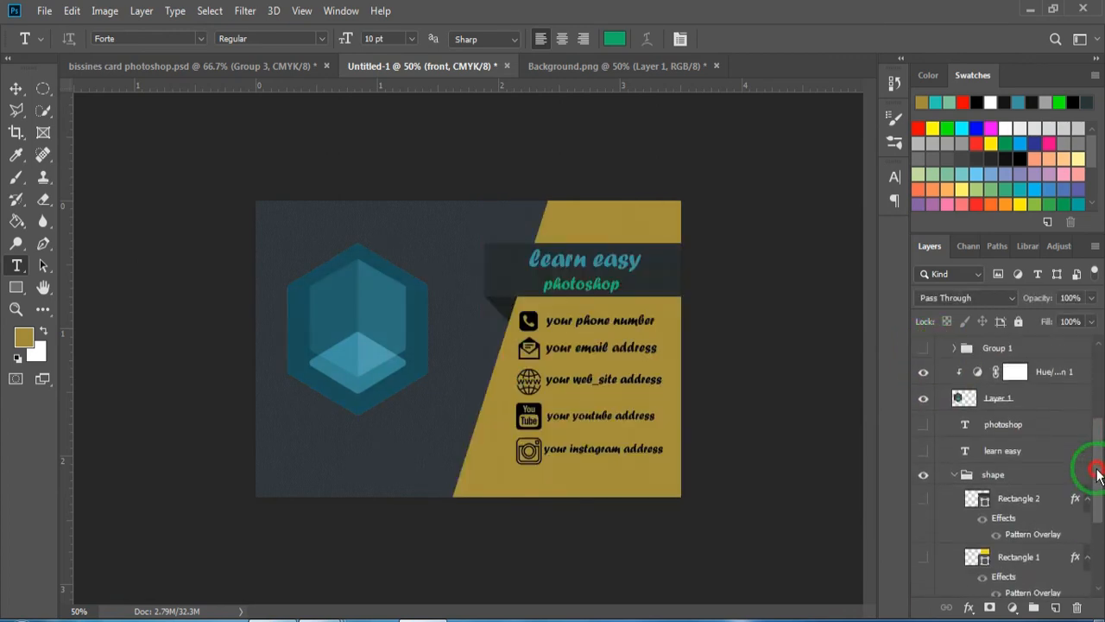
{"action": "double_click", "coordinate": [975, 377]}
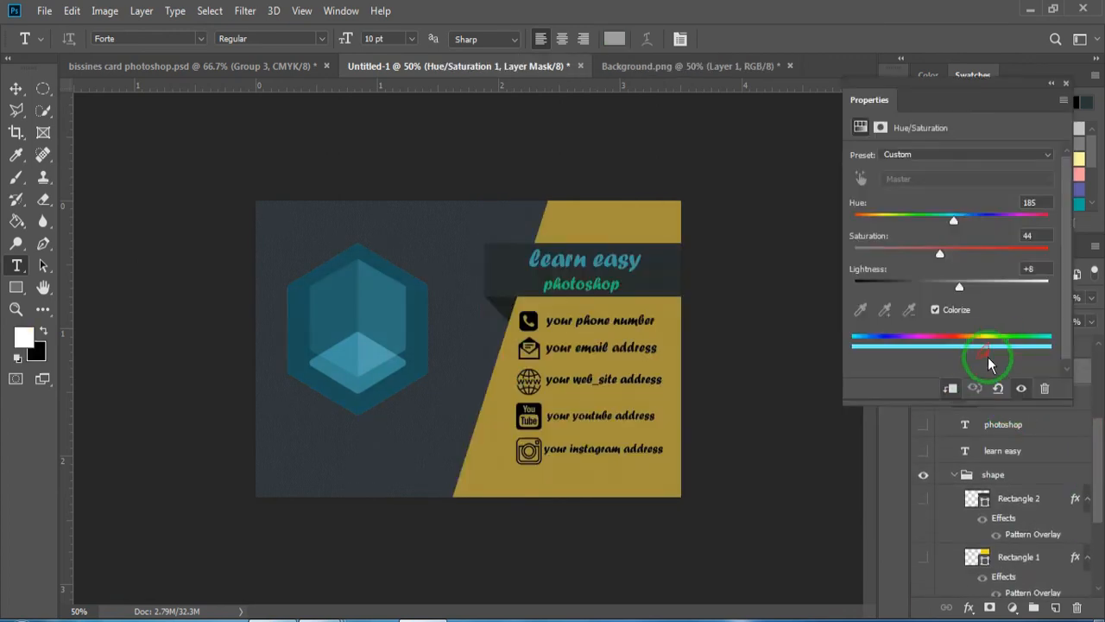
{"action": "left_click", "coordinate": [1065, 83]}
Set the front group's Hue/Saturation adjustment to Hue 185, Saturation 44 and Lightness +8.
{"action": "left_click", "coordinate": [942, 348]}
{"action": "left_click", "coordinate": [941, 348]}
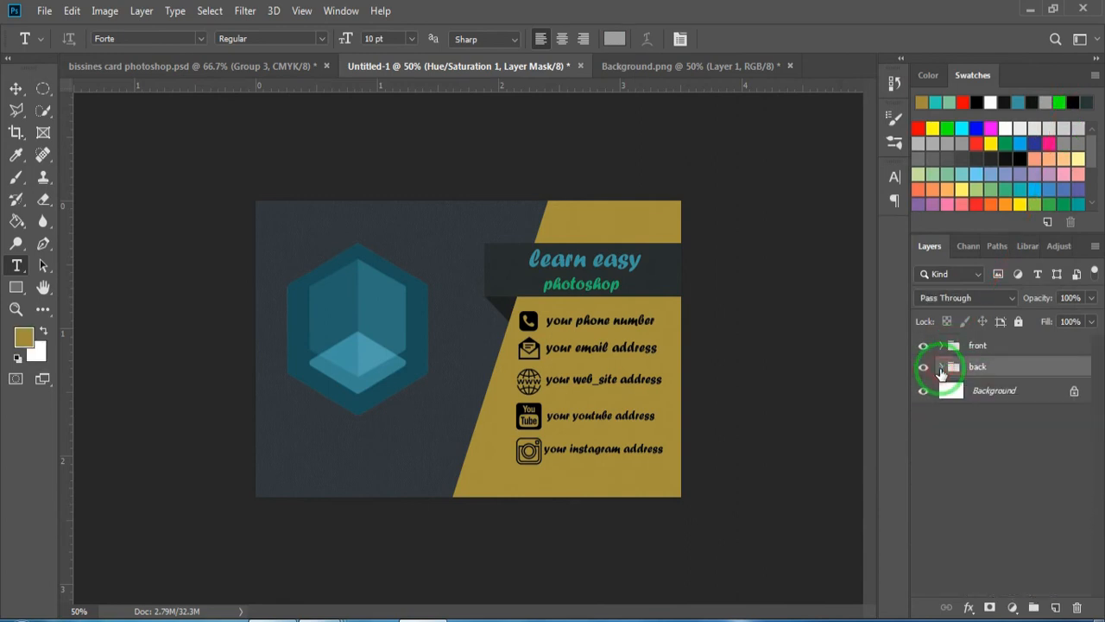
{"action": "left_click", "coordinate": [943, 347]}
{"action": "double_click", "coordinate": [978, 414]}
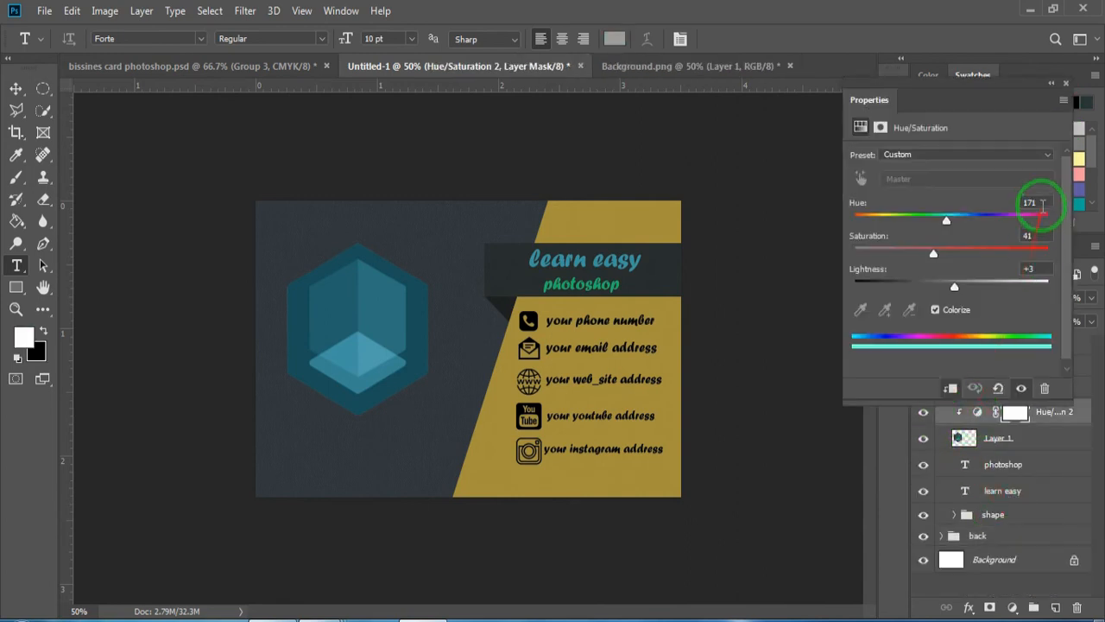
{"action": "type", "text": "5"}
{"action": "left_click", "coordinate": [1041, 236]}
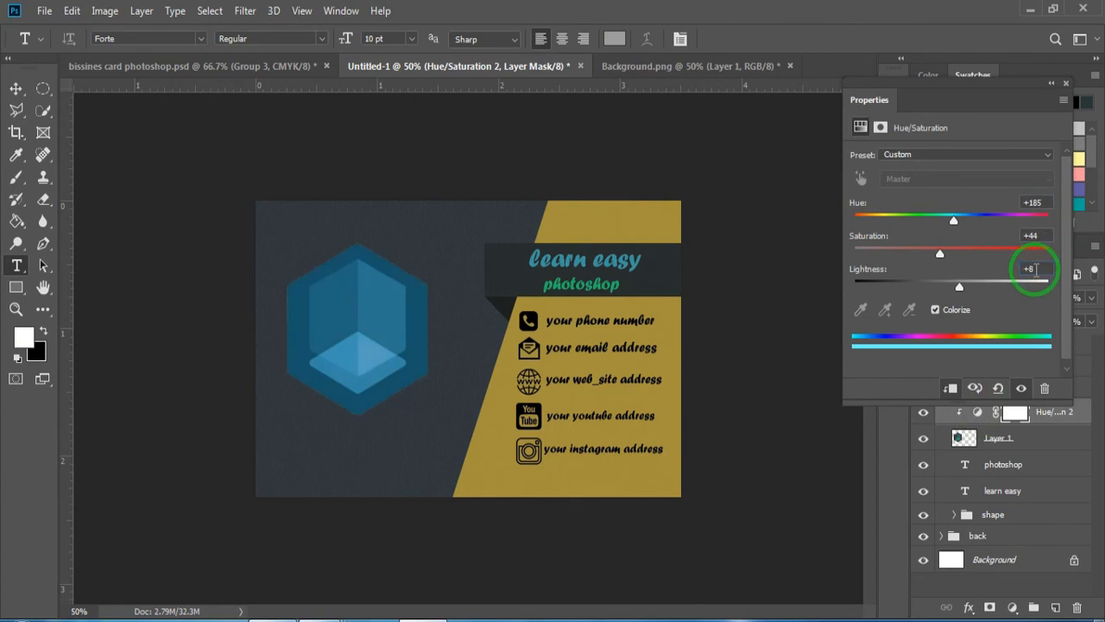
{"action": "left_click", "coordinate": [814, 358]}
Collapse the front group, toggle its visibility to compare the logo colours on both sides, and leave it hidden.
{"action": "left_click", "coordinate": [942, 346]}
{"action": "left_click", "coordinate": [924, 349]}
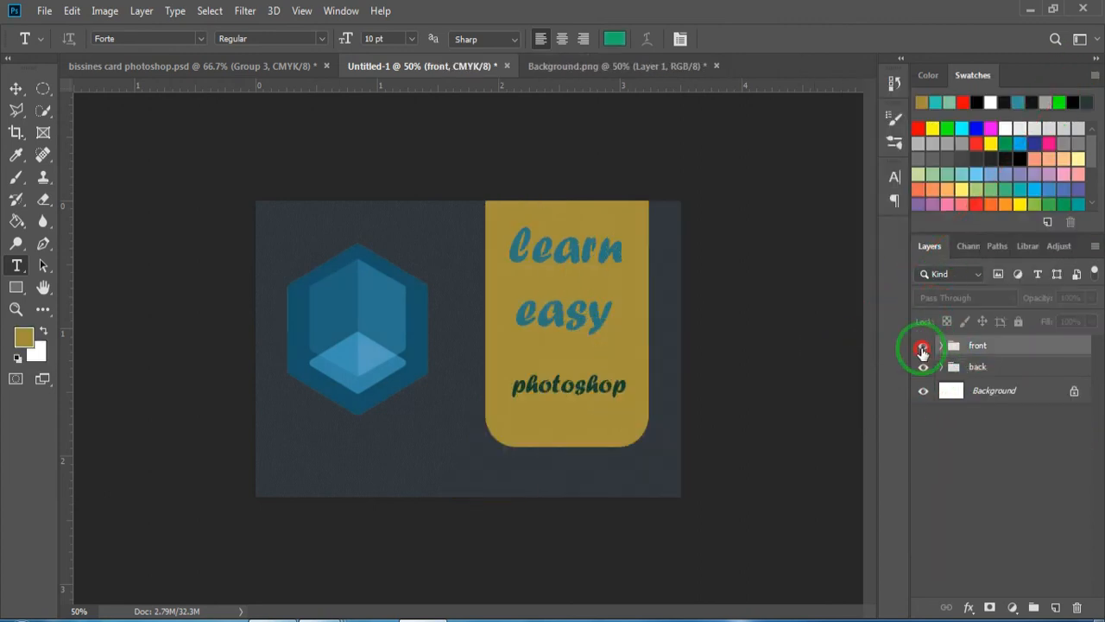
{"action": "left_click", "coordinate": [923, 349]}
{"action": "left_click", "coordinate": [923, 349]}
{"action": "left_click", "coordinate": [922, 349]}
{"action": "left_click", "coordinate": [922, 349]}
Recolour the back's "photoshop" text a more saturated dark green with hue 154, then collapse the back group and show the front group.
{"action": "left_click", "coordinate": [941, 367]}
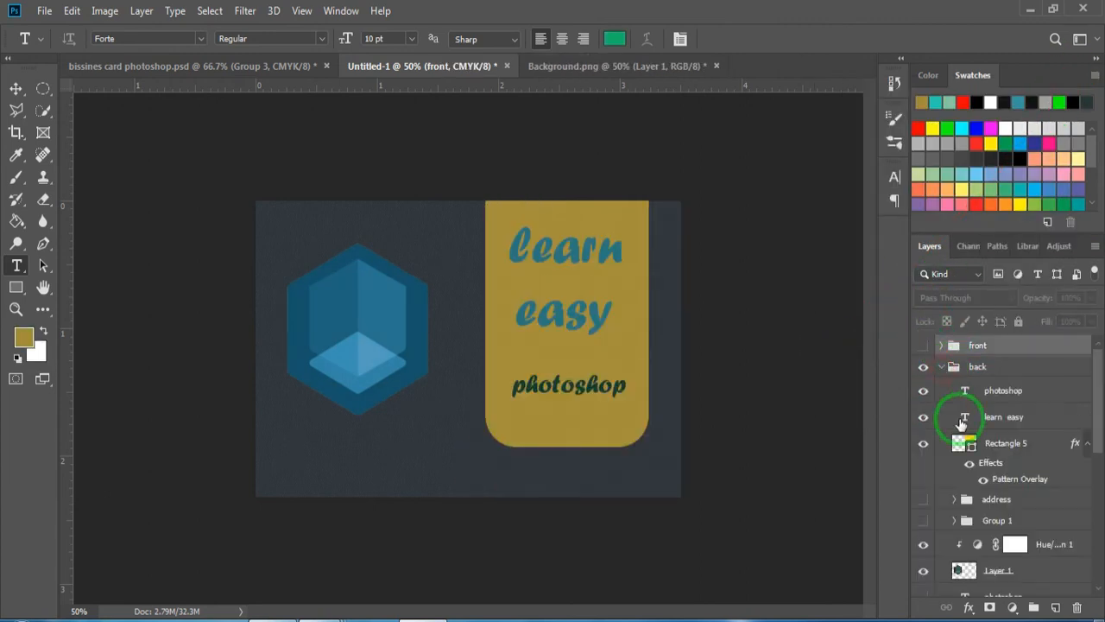
{"action": "left_click", "coordinate": [585, 452]}
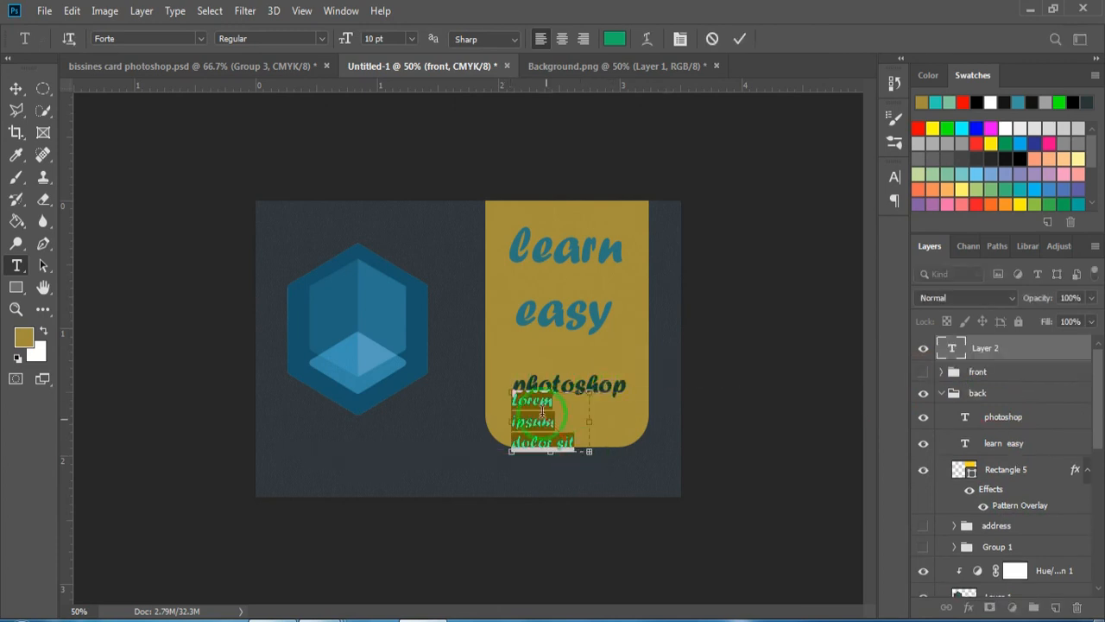
{"action": "left_click", "coordinate": [530, 400]}
{"action": "left_click_drag", "start_coordinate": [512, 389], "coordinate": [629, 395]}
{"action": "left_click", "coordinate": [614, 38]}
{"action": "mouse_move", "coordinate": [831, 269]}
{"action": "left_mouse_down"}
{"action": "mouse_move", "coordinate": [881, 194]}
{"action": "mouse_move", "coordinate": [881, 284]}
{"action": "mouse_move", "coordinate": [864, 306]}
{"action": "mouse_move", "coordinate": [852, 297]}
{"action": "left_mouse_up"}
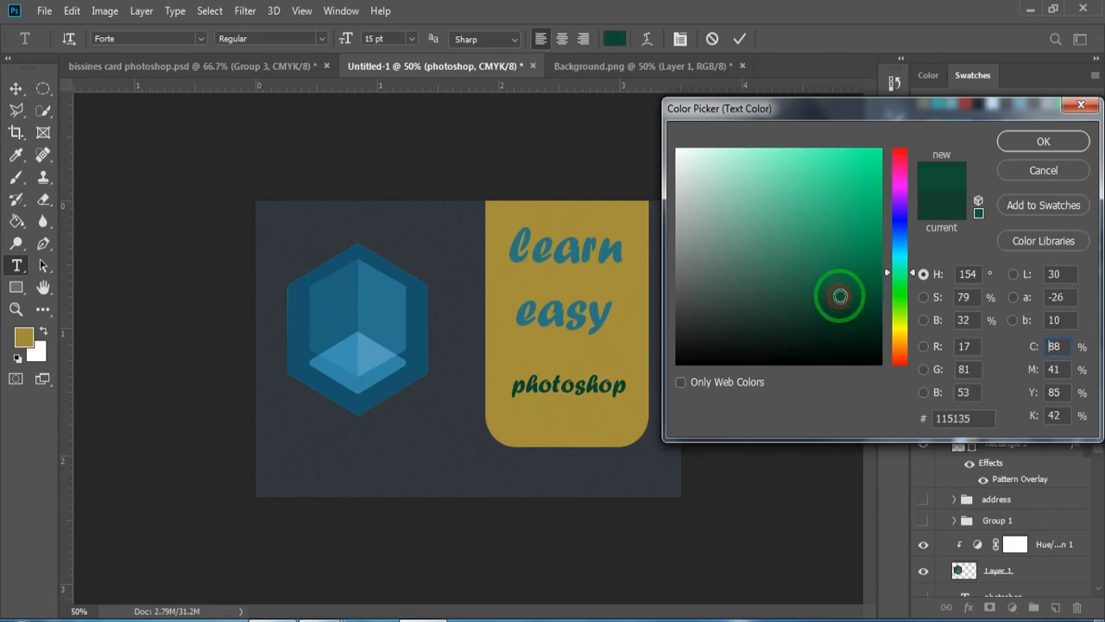
{"action": "left_click", "coordinate": [1043, 141]}
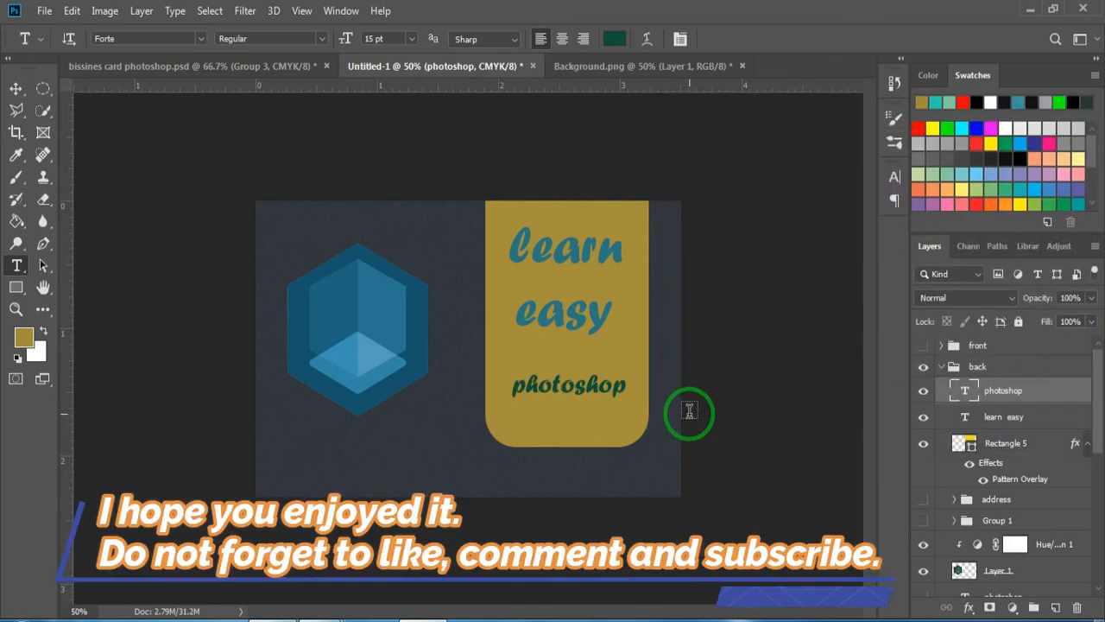
{"action": "left_click", "coordinate": [941, 369]}
{"action": "left_click", "coordinate": [945, 370]}
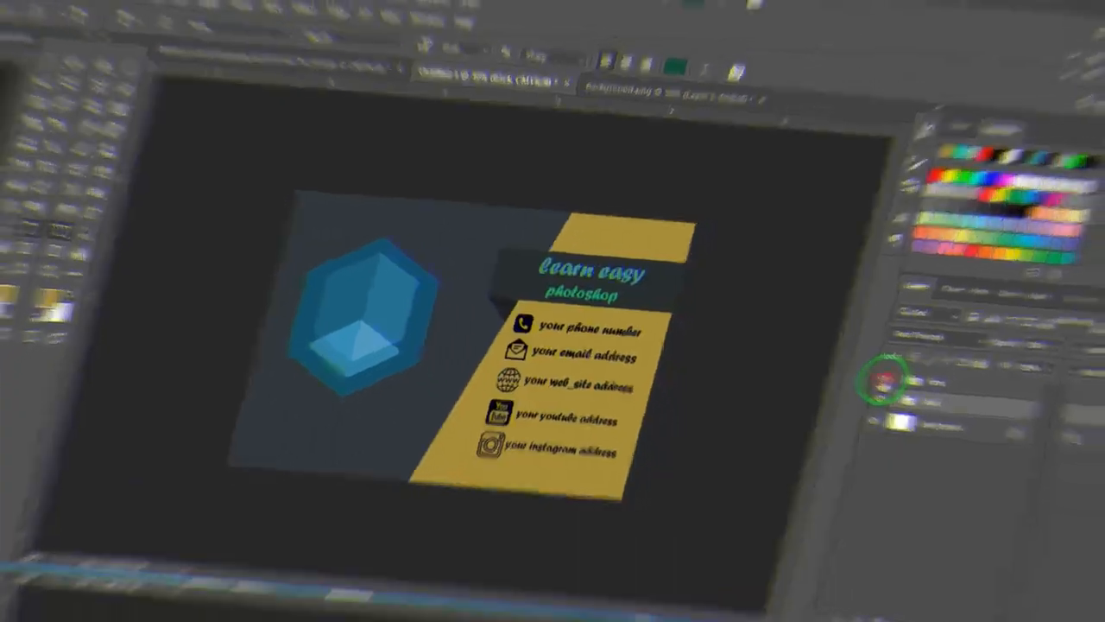